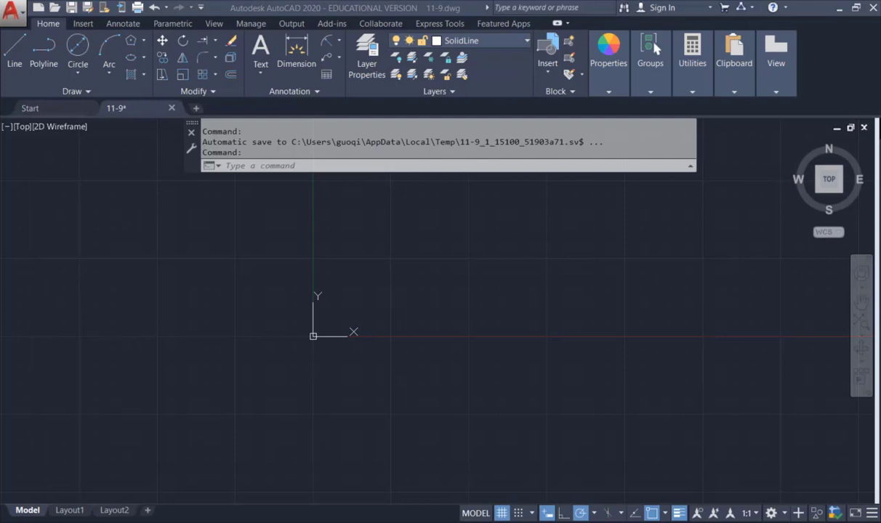
pyautogui.click(525, 42)
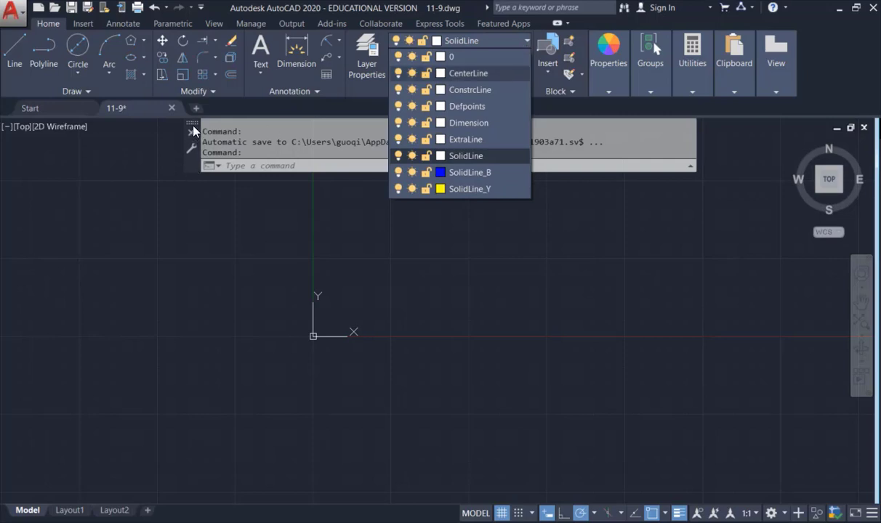
pyautogui.click(263, 107)
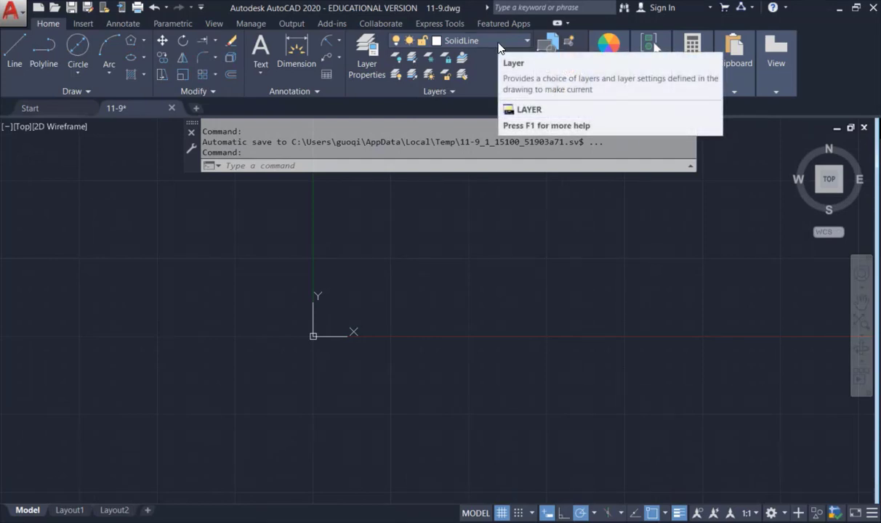
# Draw two separate parallel horizontal lines on the SolidLine layer, the lower one shifted to the right of the upper one.
pyautogui.click(9, 53)
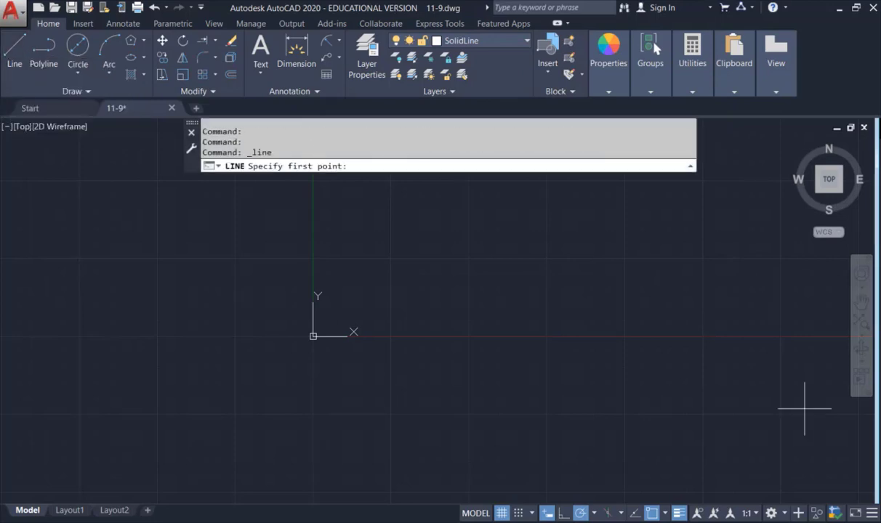
pyautogui.click(338, 234)
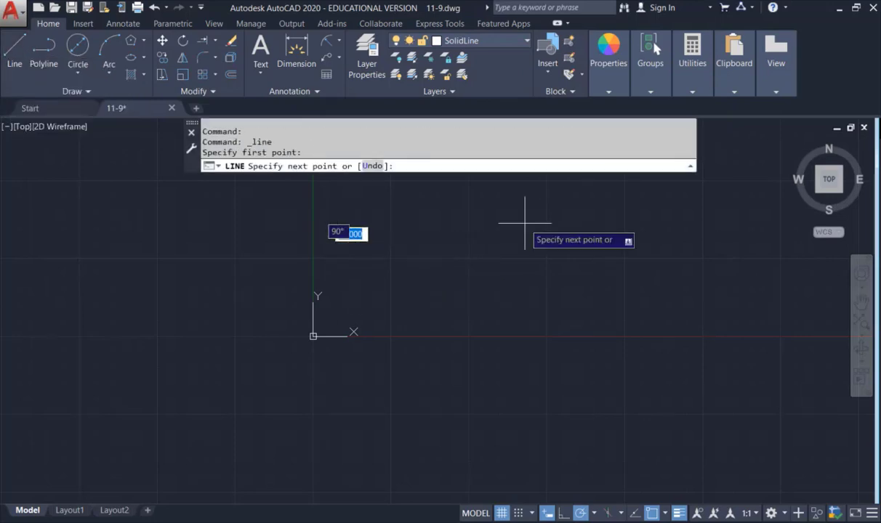
pyautogui.click(480, 233)
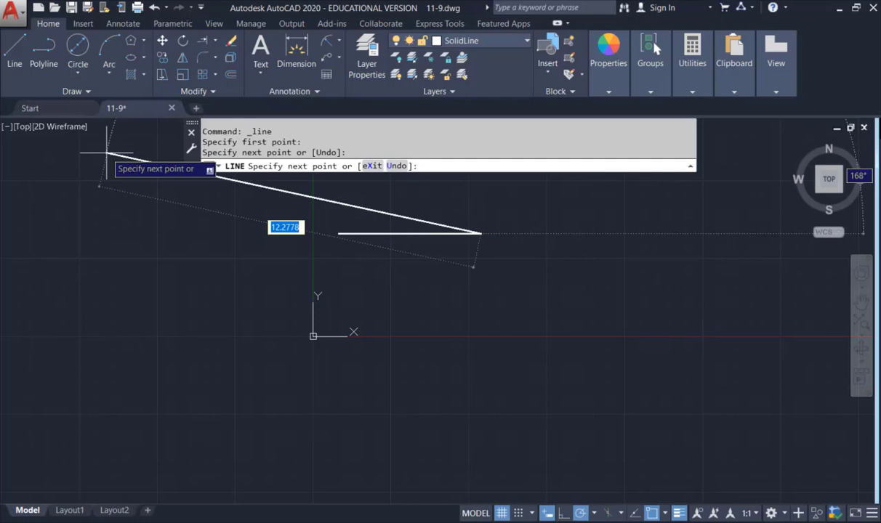
pyautogui.press('Escape')
pyautogui.click(14, 55)
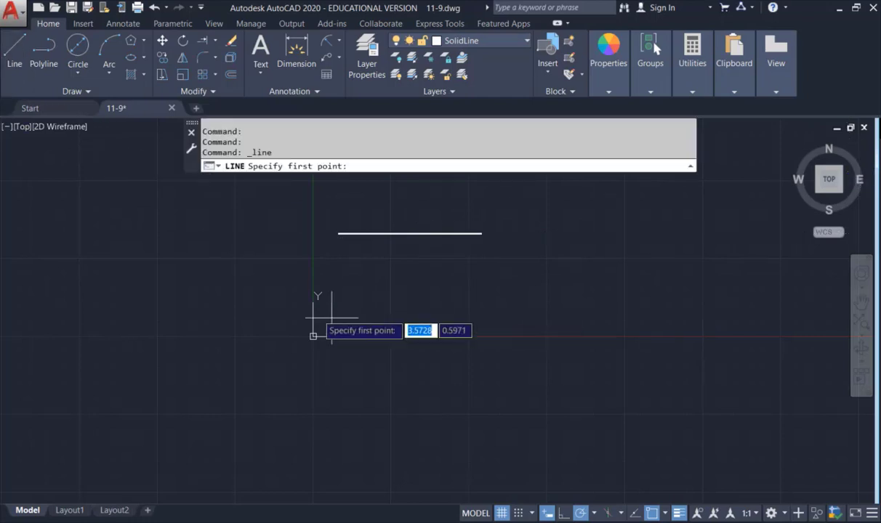
pyautogui.click(393, 286)
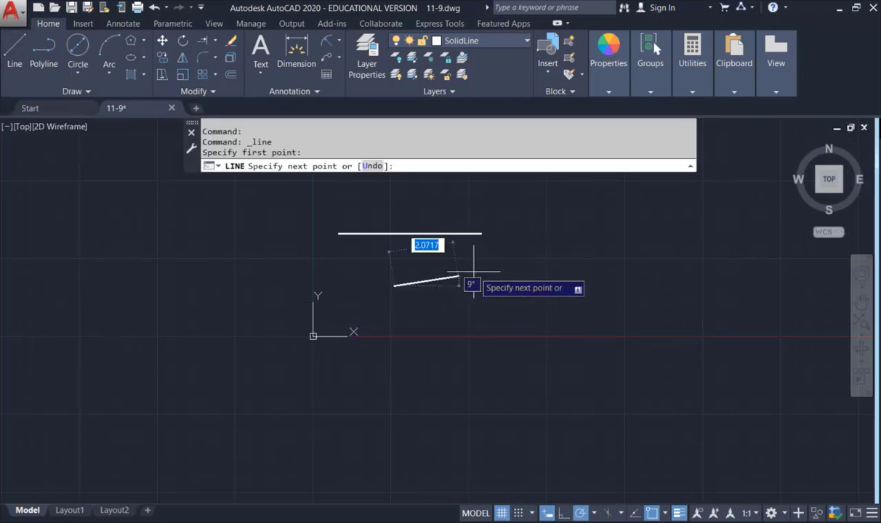
pyautogui.click(540, 285)
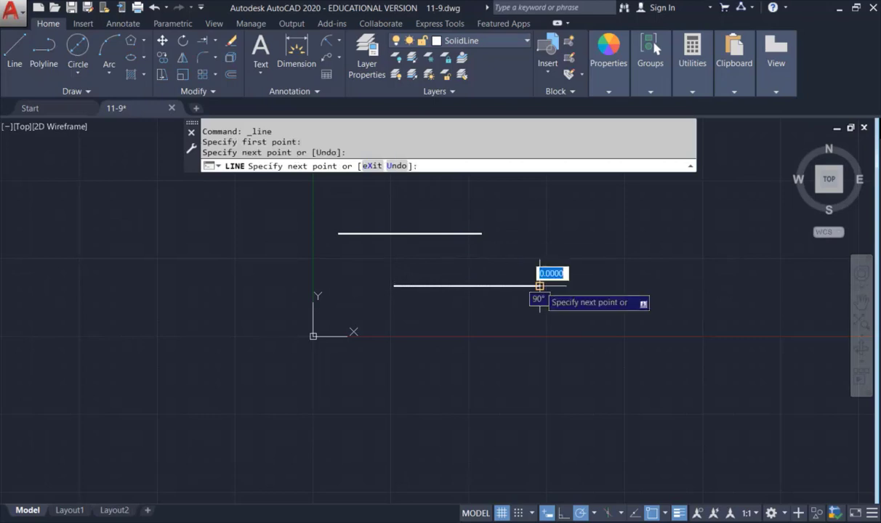
pyautogui.press('Escape')
# Draw a wide rectangle in the empty area to the right of the two parallel lines.
pyautogui.moveTo(626, 312); pyautogui.dragTo(401, 317, button='middle')
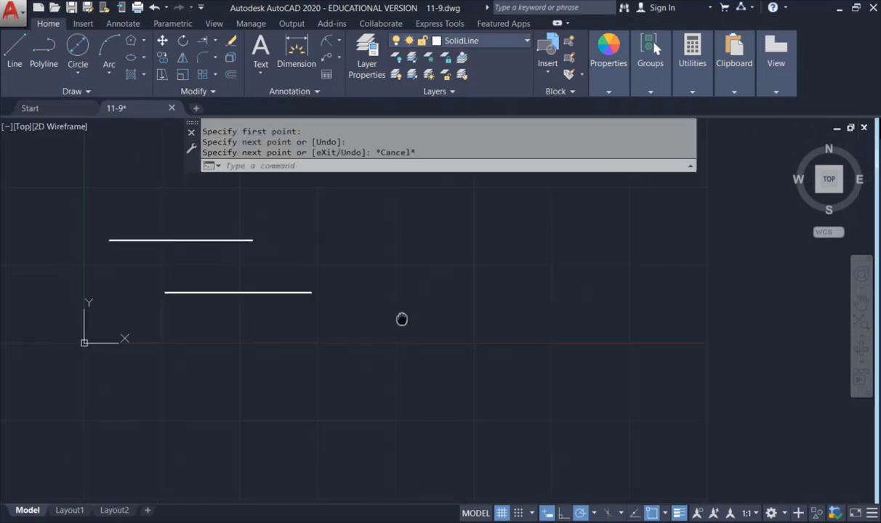
pyautogui.click(142, 41)
pyautogui.click(164, 76)
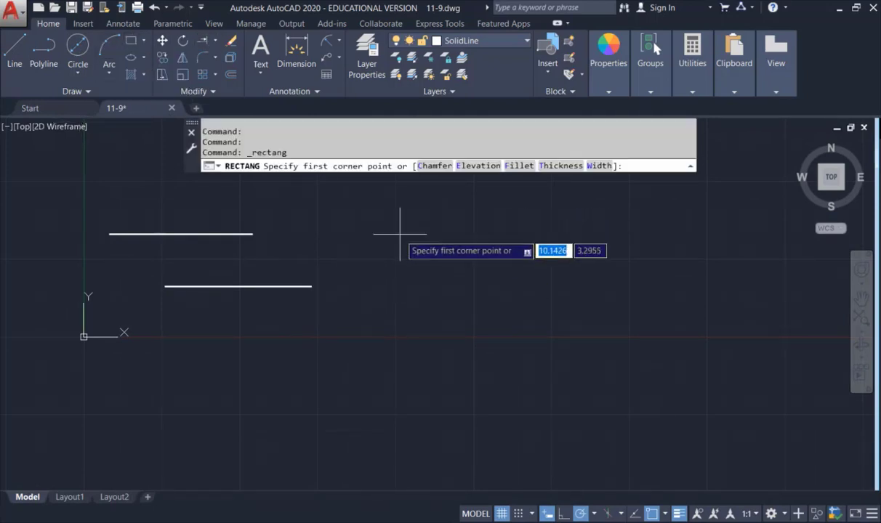
pyautogui.click(471, 228)
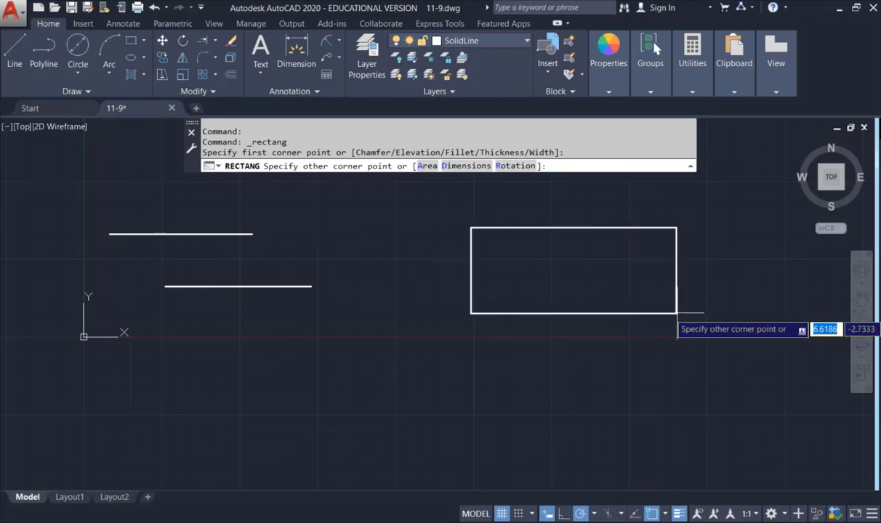
pyautogui.click(656, 324)
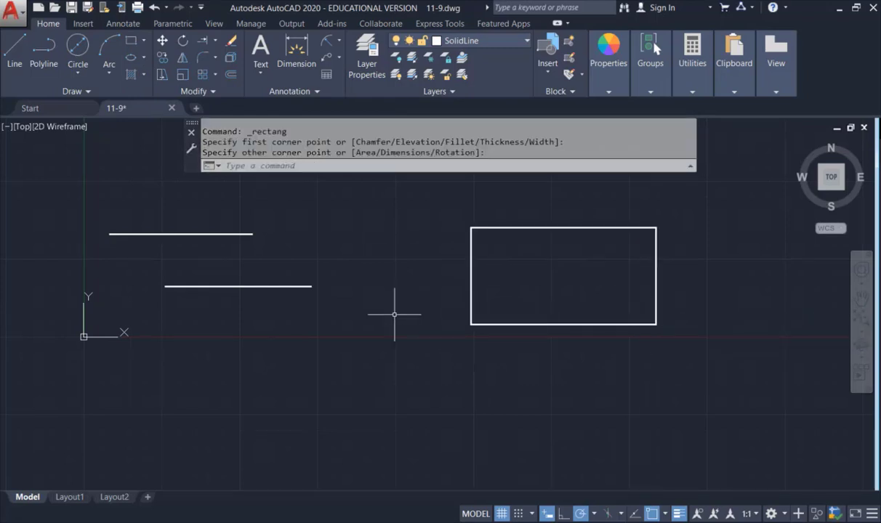
pyautogui.press('Escape')
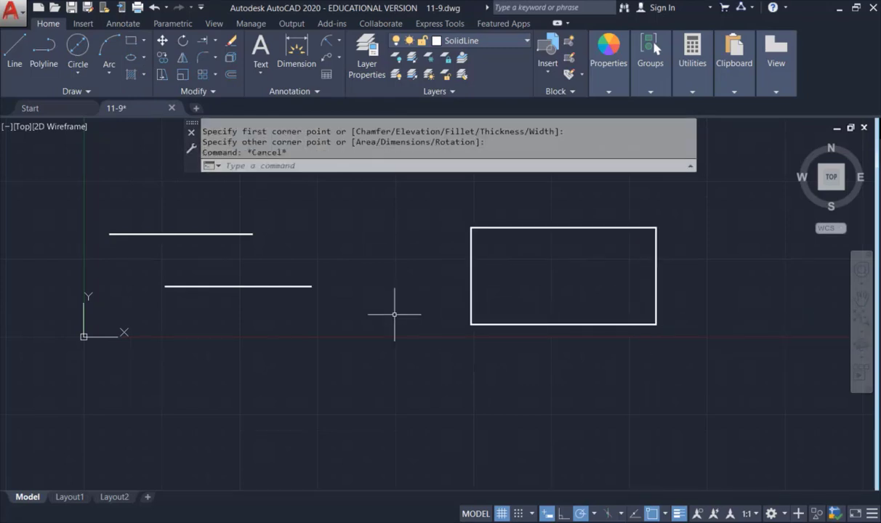
# Draw two separate slanted lines below the existing shapes, facing each other and spreading apart downward with open space between them.
pyautogui.click(16, 62)
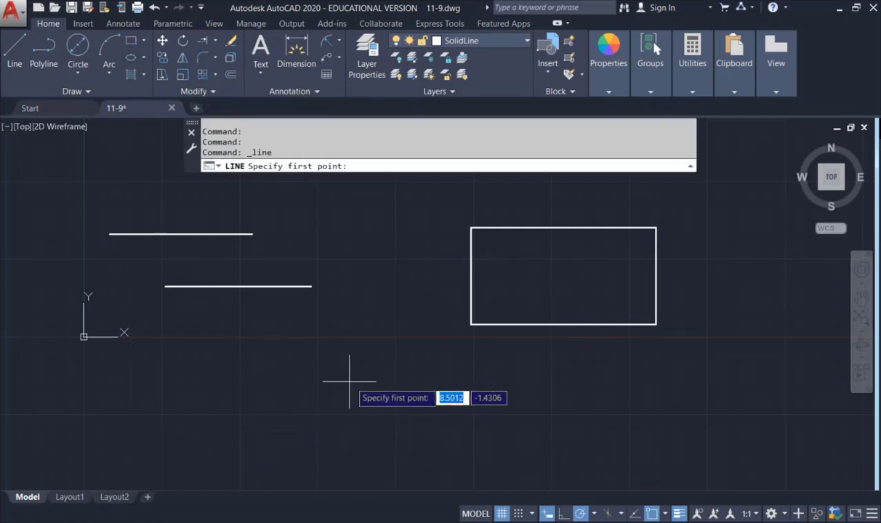
pyautogui.click(363, 375)
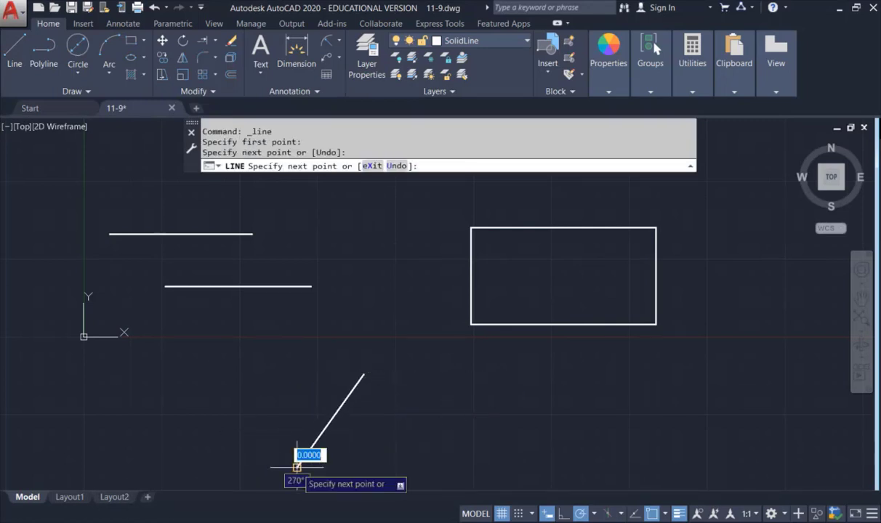
pyautogui.click(297, 467)
pyautogui.moveTo(297, 468); pyautogui.dragTo(290, 346, button='middle')
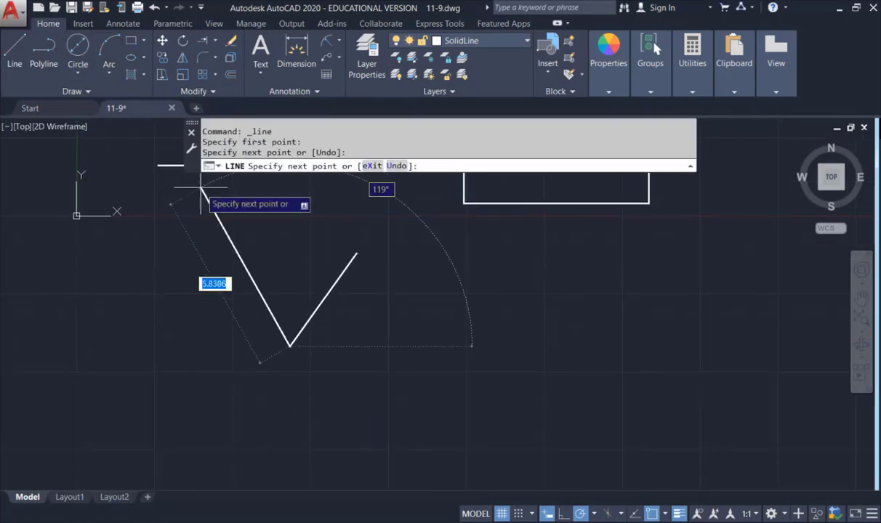
pyautogui.press('Escape')
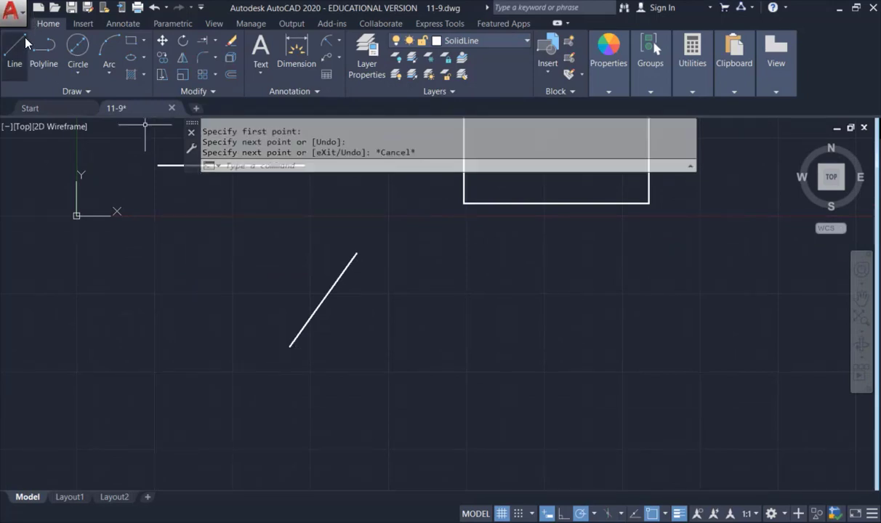
pyautogui.press('Return')
pyautogui.click(418, 262)
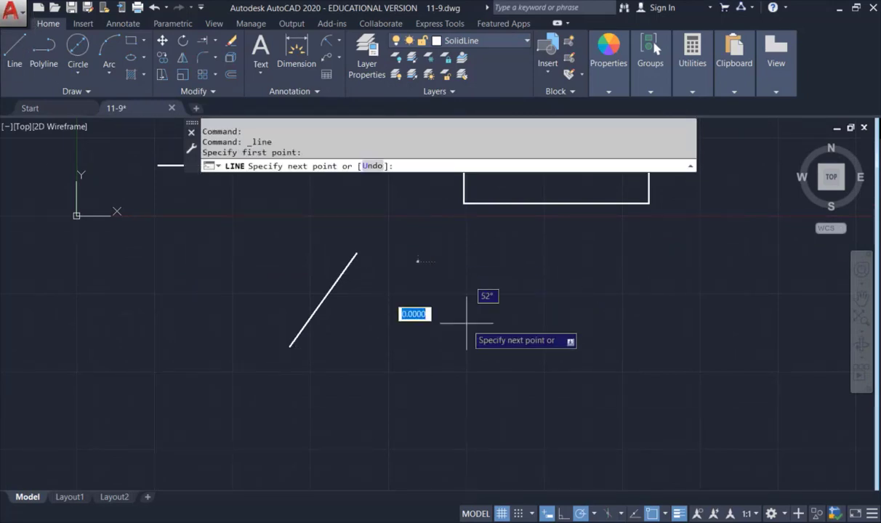
pyautogui.click(495, 360)
pyautogui.moveTo(494, 359); pyautogui.dragTo(470, 452, button='middle')
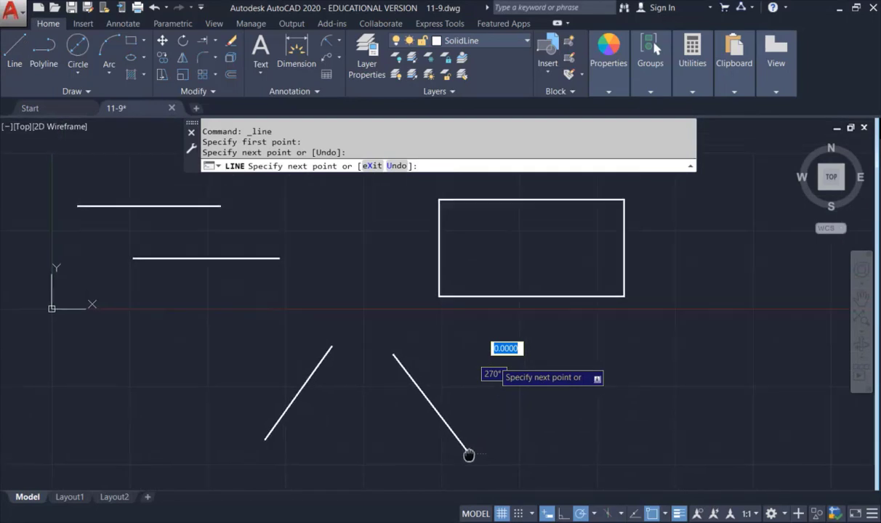
pyautogui.press('Escape')
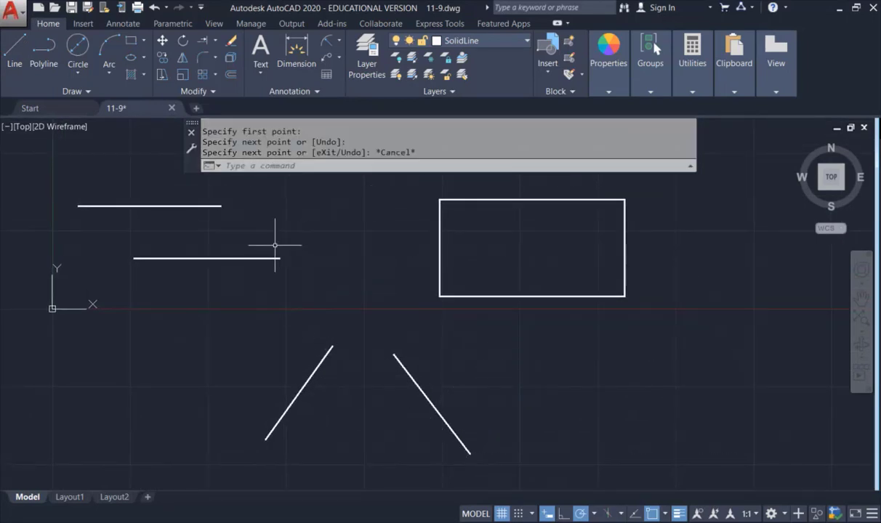
# Draw a horizontal line beneath the two slanted lines, between their lower ends without touching them.
pyautogui.click(15, 49)
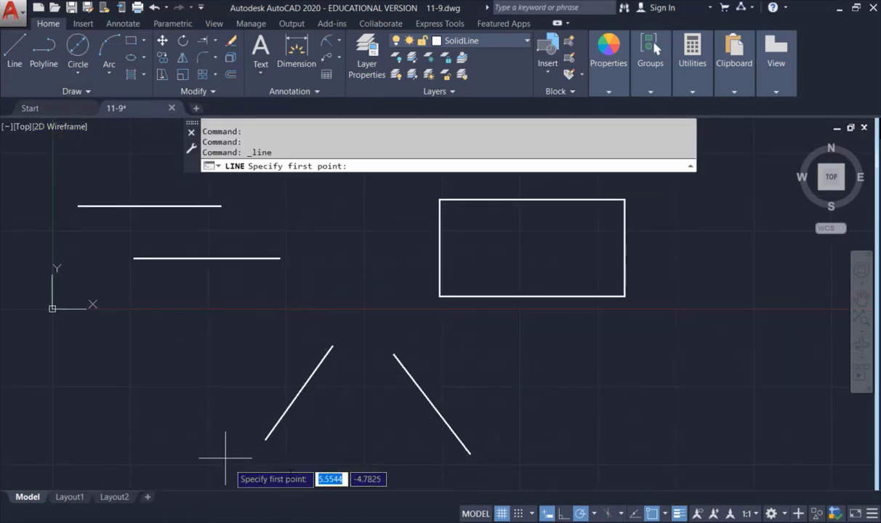
pyautogui.click(290, 477)
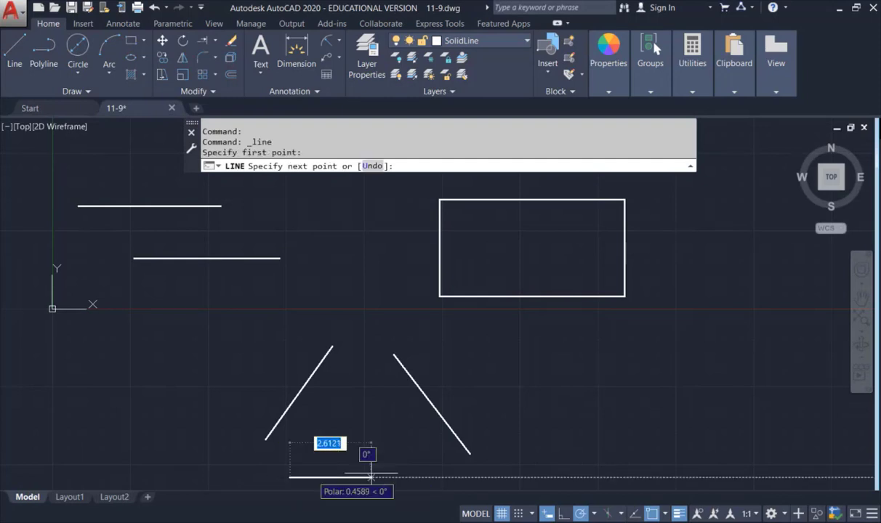
pyautogui.click(434, 477)
pyautogui.press('Escape')
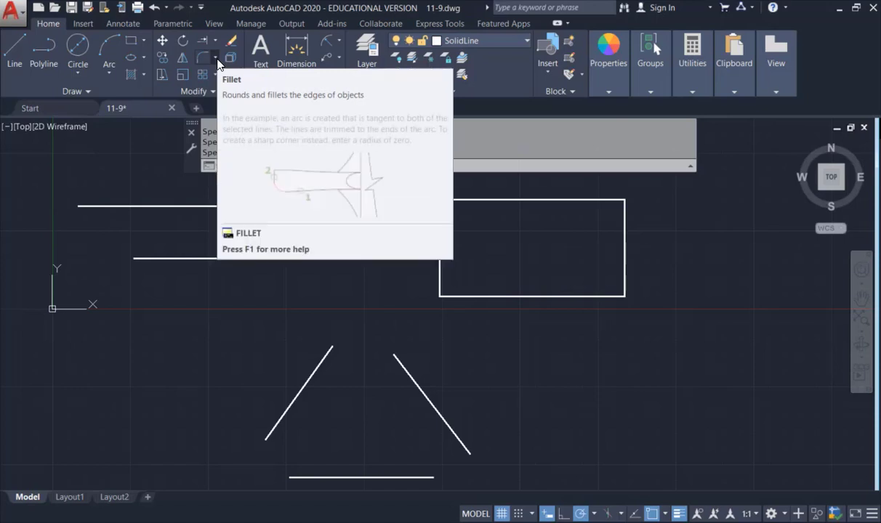
pyautogui.click(217, 60)
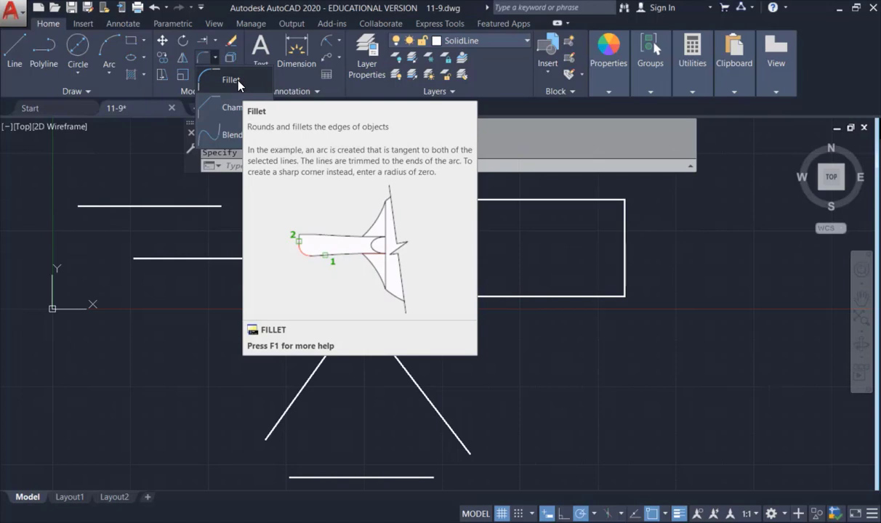
pyautogui.click(231, 80)
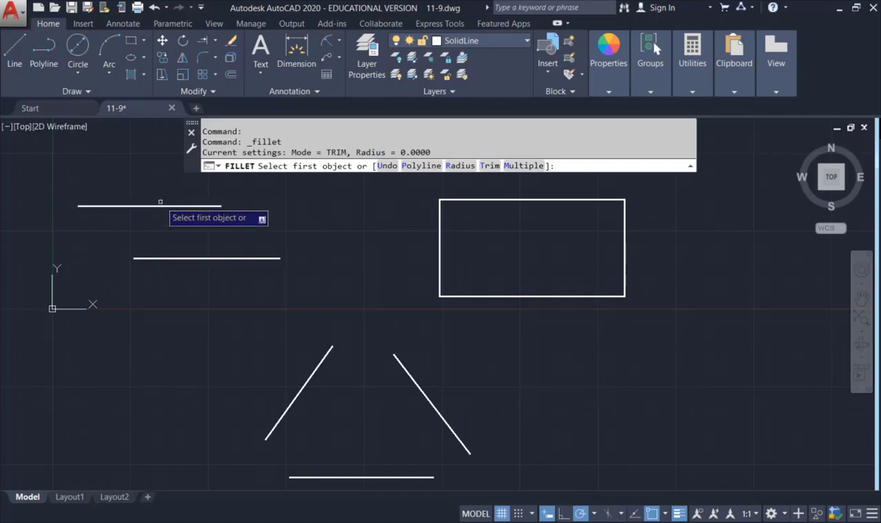
pyautogui.scroll(4, 160, 207)
pyautogui.moveTo(160, 208); pyautogui.dragTo(262, 220, button='middle')
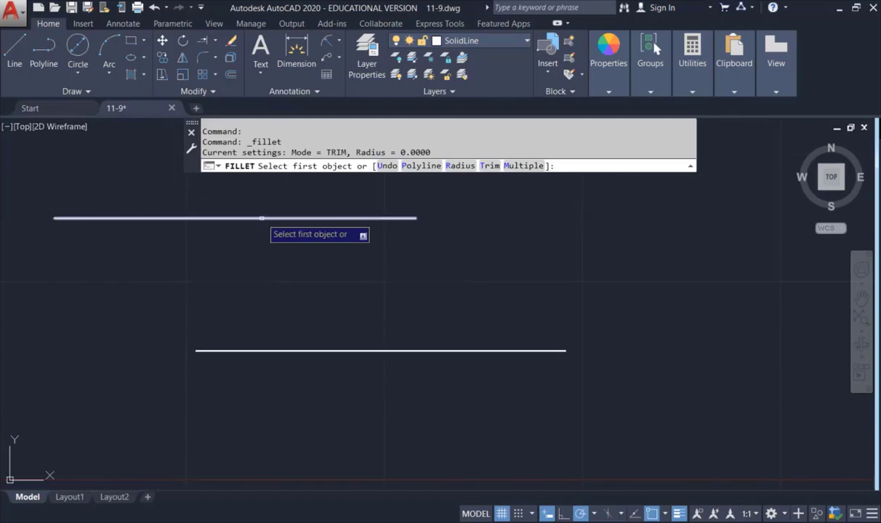
pyautogui.click(234, 218)
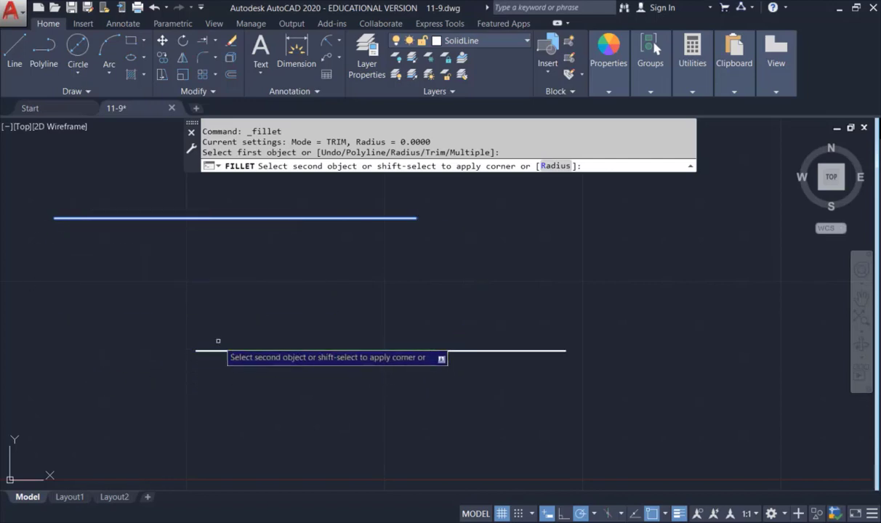
pyautogui.press('Escape')
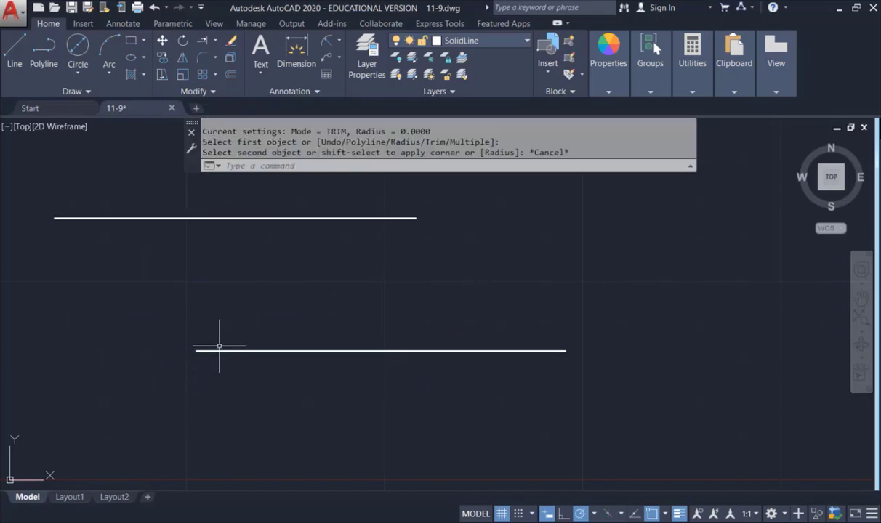
# Stretch the lower parallel line's left end horizontally to the left, making the line about 6.09 long.
pyautogui.click(218, 350)
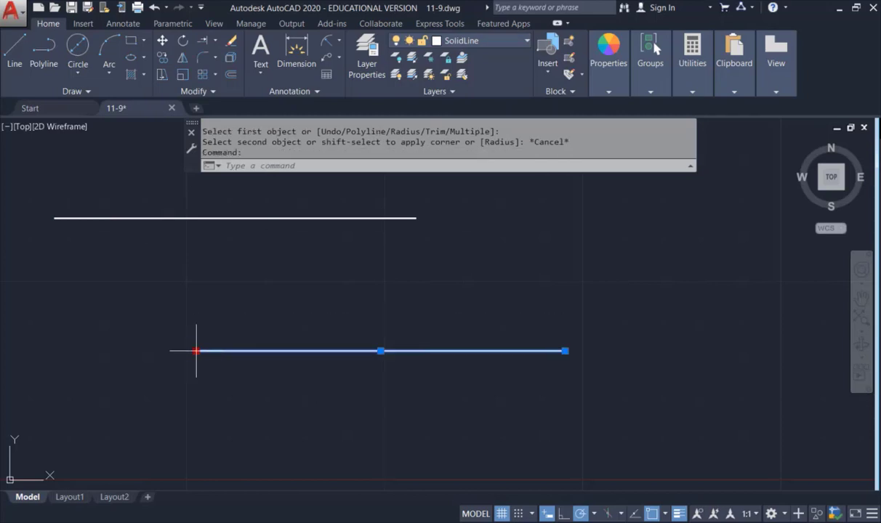
pyautogui.click(197, 351)
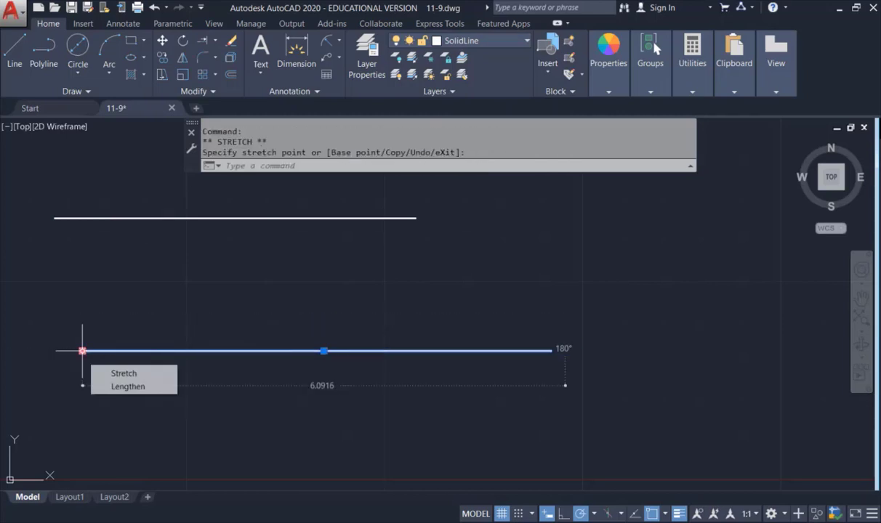
pyautogui.click(82, 351)
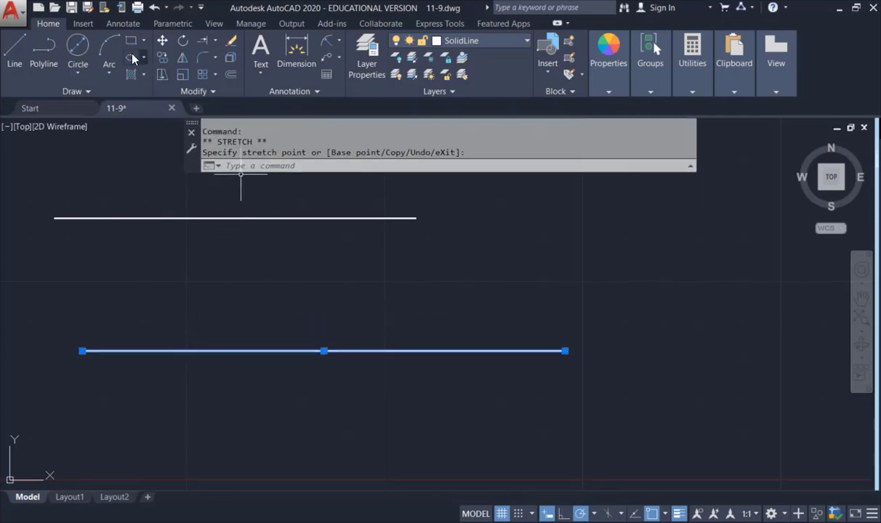
pyautogui.press('Escape')
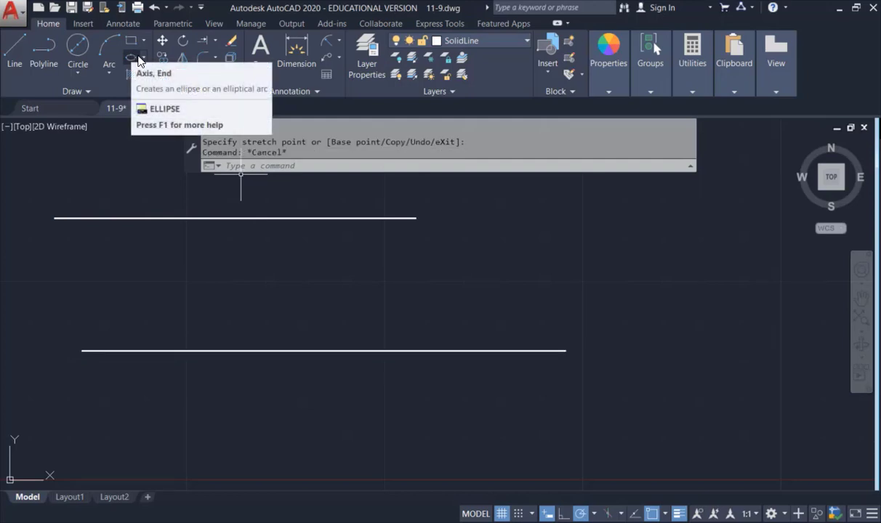
pyautogui.click(215, 58)
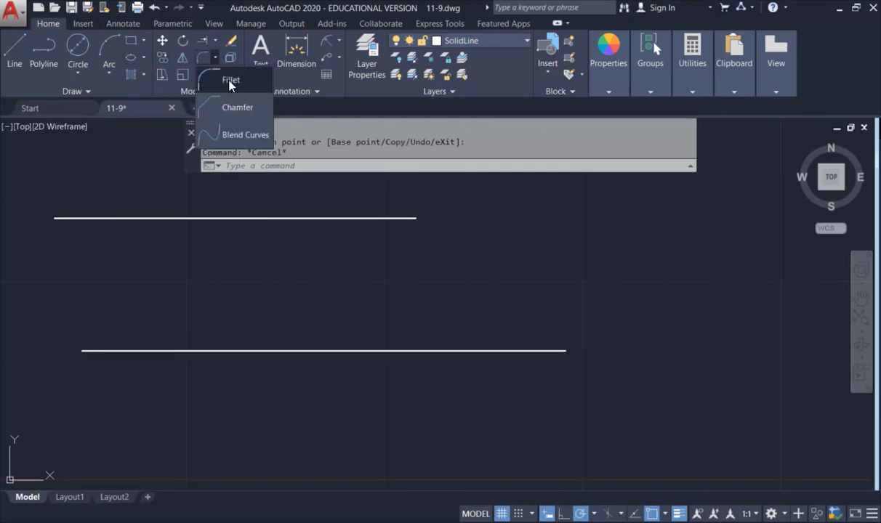
pyautogui.click(231, 81)
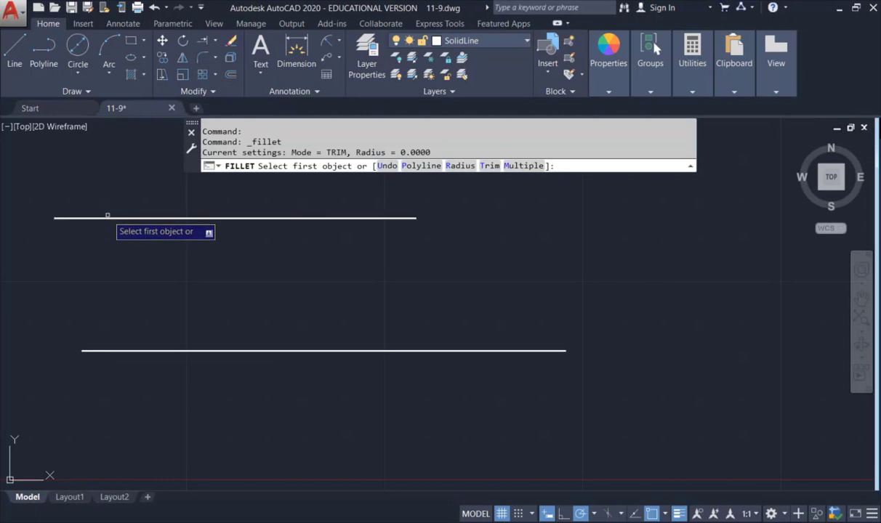
pyautogui.click(109, 218)
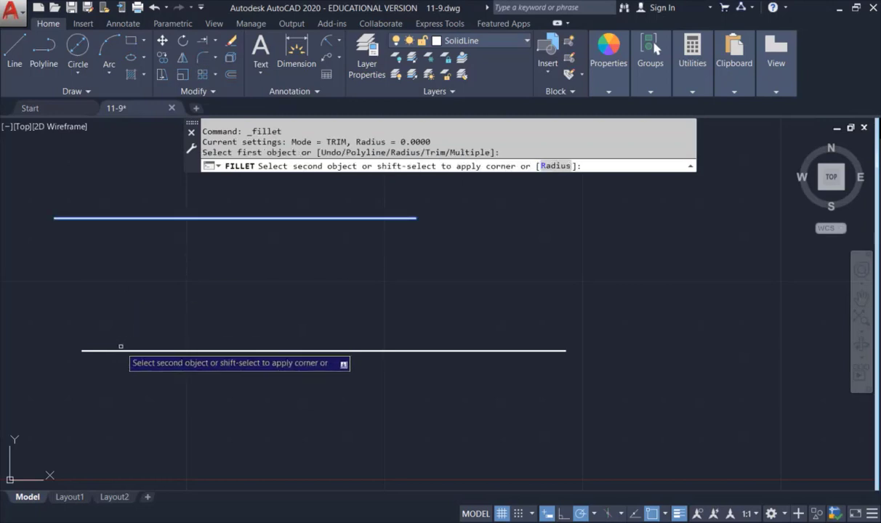
pyautogui.moveTo(119, 350); pyautogui.dragTo(178, 341, button='middle')
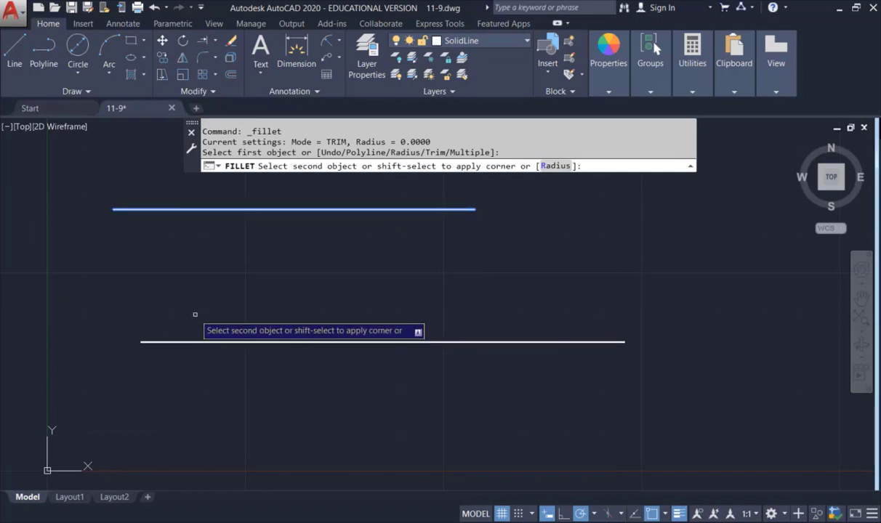
pyautogui.press('Escape')
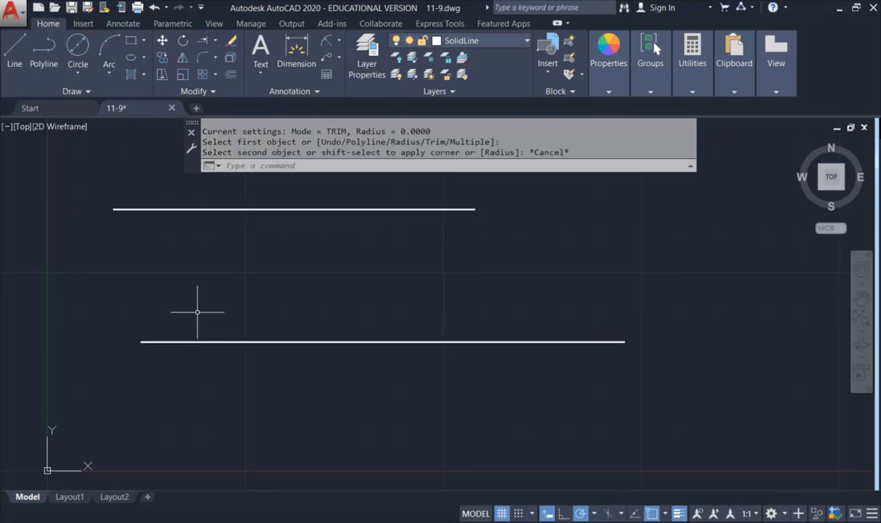
# Preview a zero-radius Fillet corner between the left slanted line and the horizontal line below it, without applying it.
pyautogui.scroll(-2, 205, 301)
pyautogui.moveTo(419, 273); pyautogui.dragTo(281, 229, button='middle')
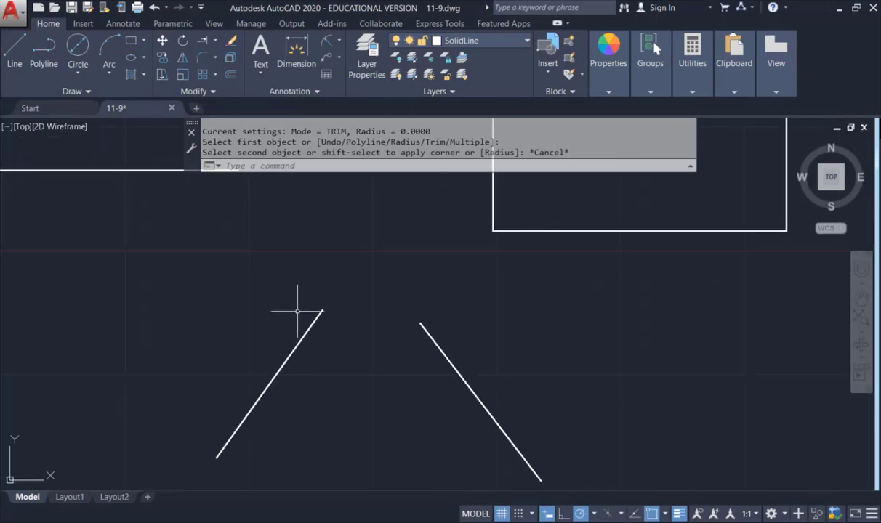
pyautogui.moveTo(299, 299); pyautogui.dragTo(288, 262, button='middle')
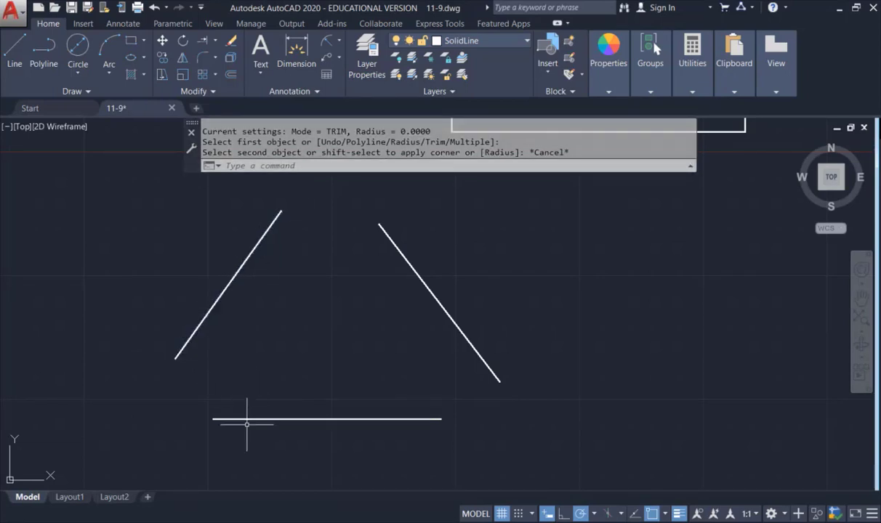
pyautogui.click(206, 55)
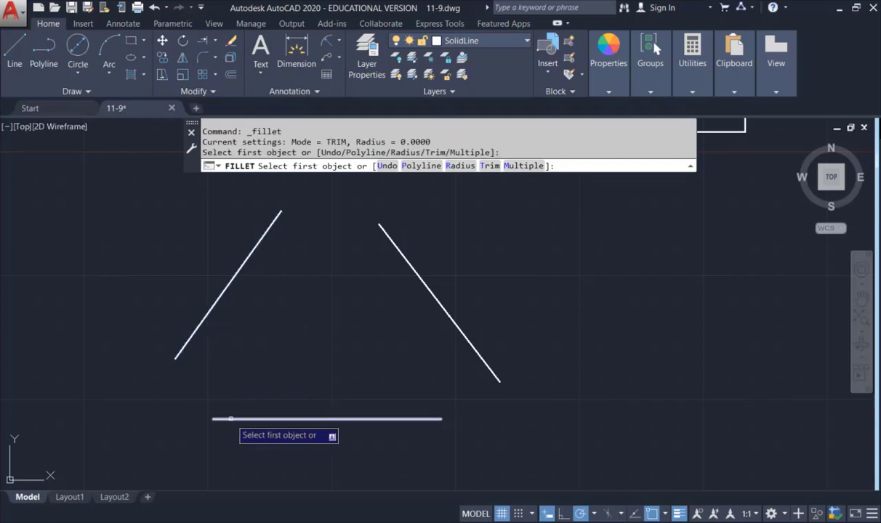
pyautogui.click(193, 333)
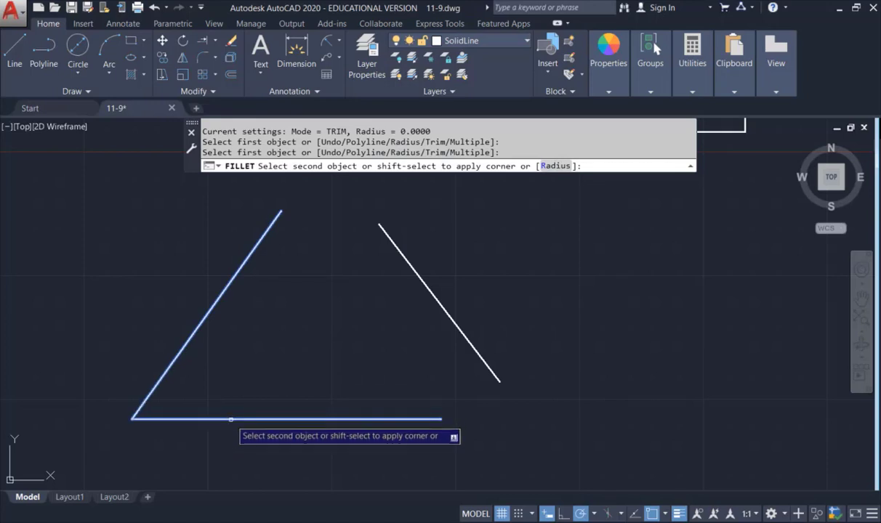
pyautogui.scroll(-2, 231, 420)
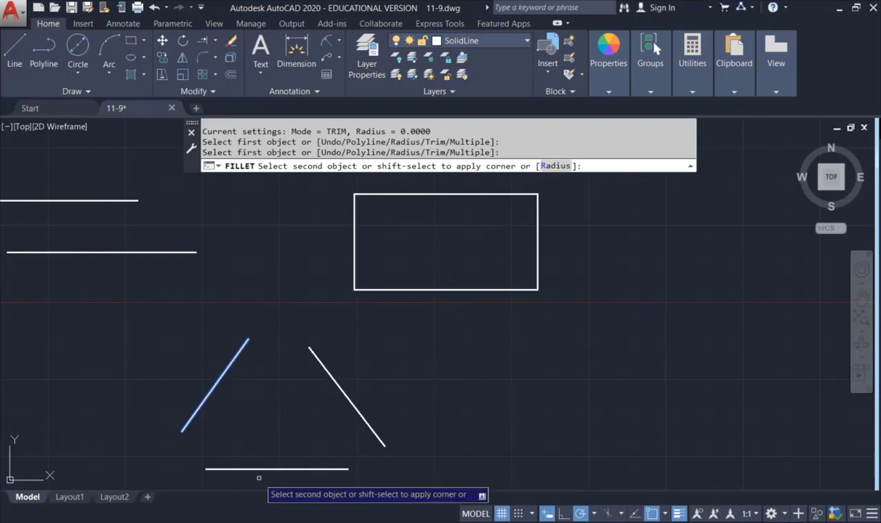
pyautogui.press('Escape')
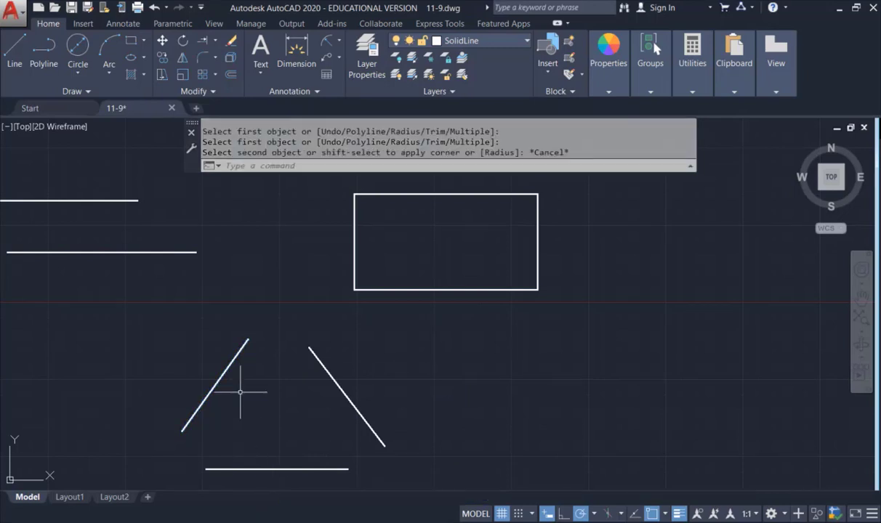
# Start Extend with the left slanted line and the horizontal line as boundary edges.
pyautogui.click(210, 92)
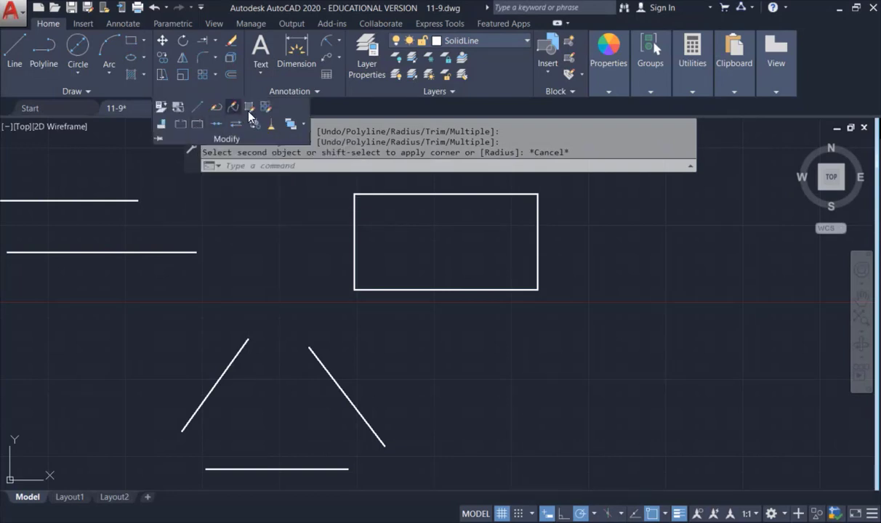
pyautogui.click(217, 42)
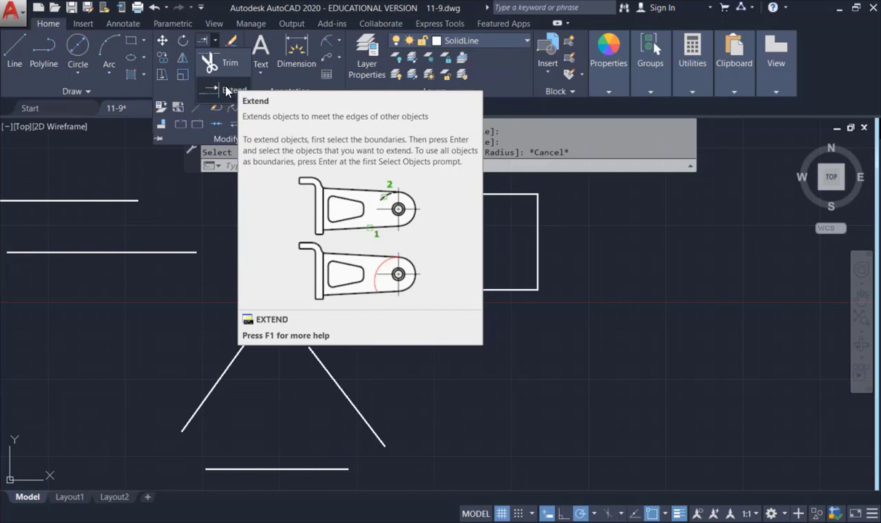
pyautogui.click(225, 90)
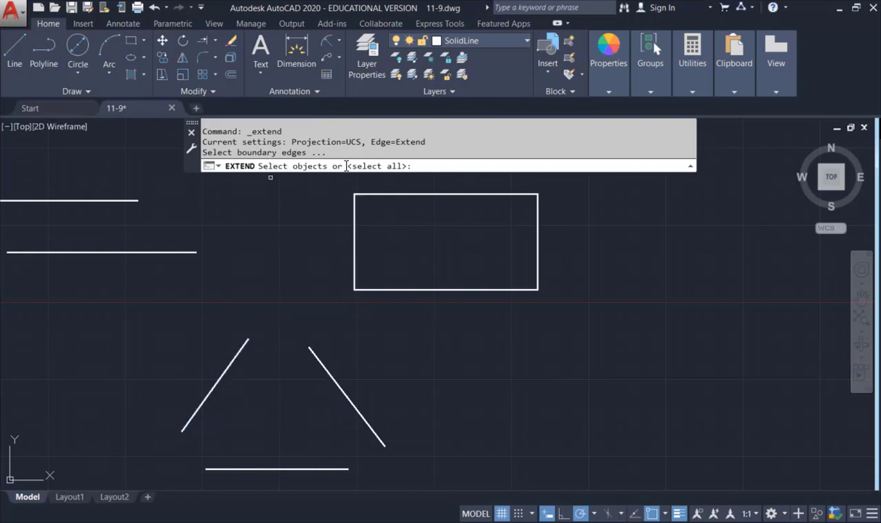
pyautogui.click(219, 377)
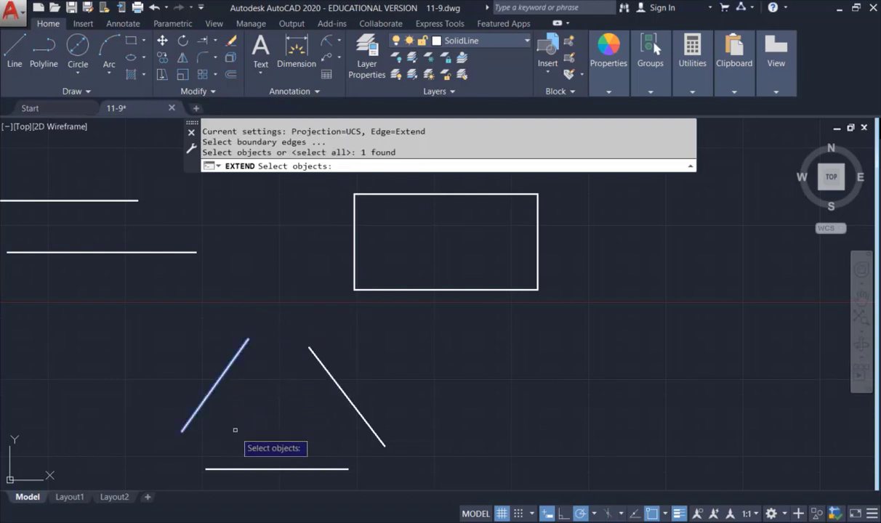
pyautogui.click(245, 469)
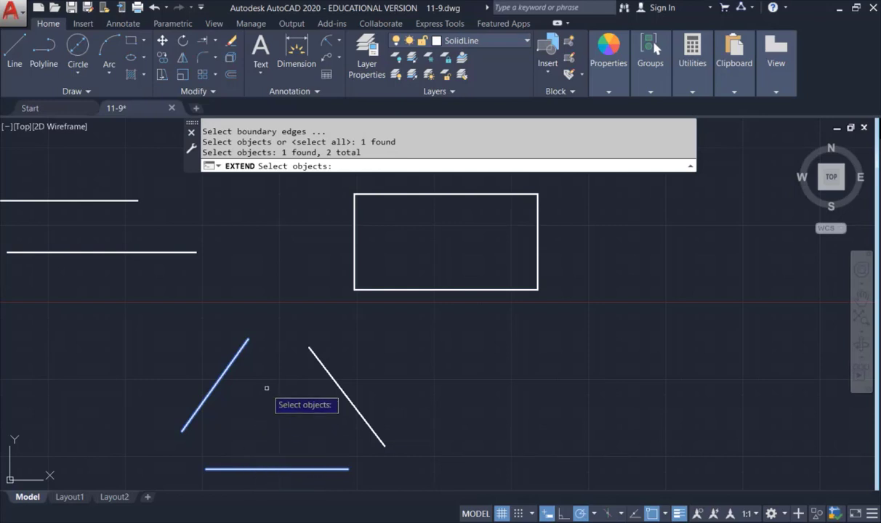
pyautogui.press('Return')
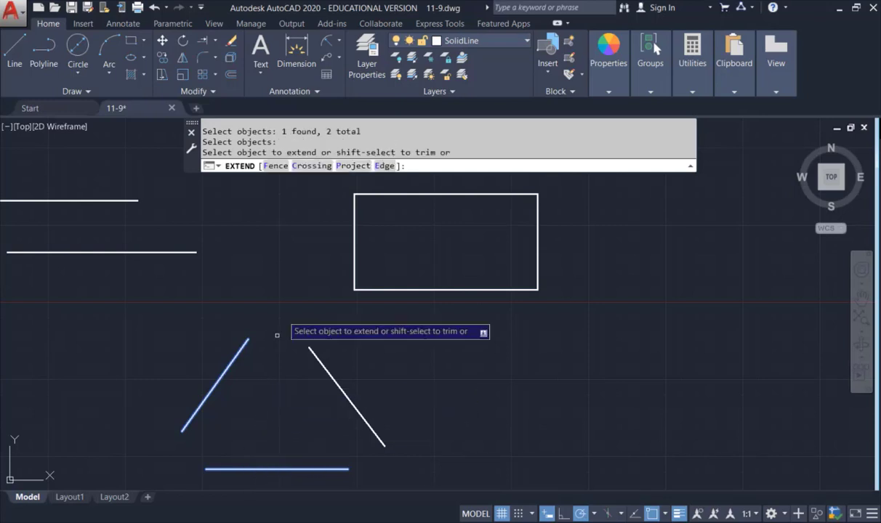
# Try extending the left slanted line and the horizontal line toward their shared corner, and leave the command without keeping the extensions.
pyautogui.click(208, 392)
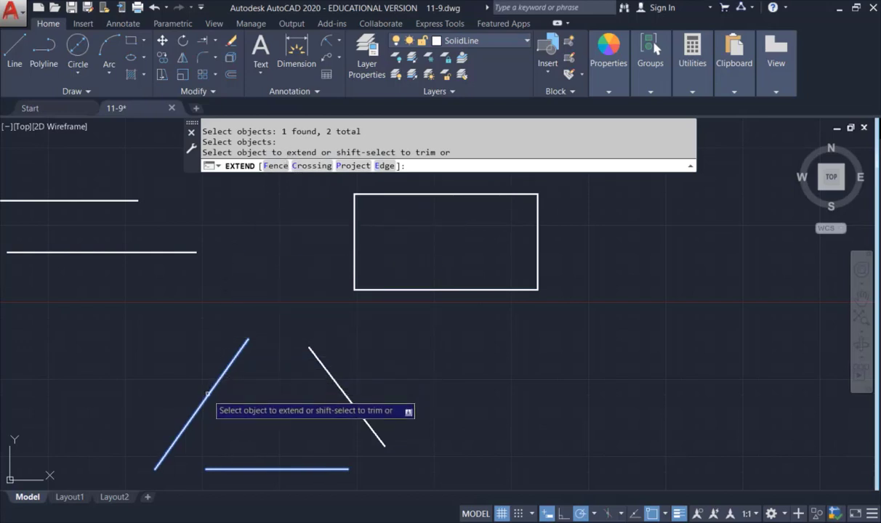
pyautogui.hotkey('ctrl', 'z')
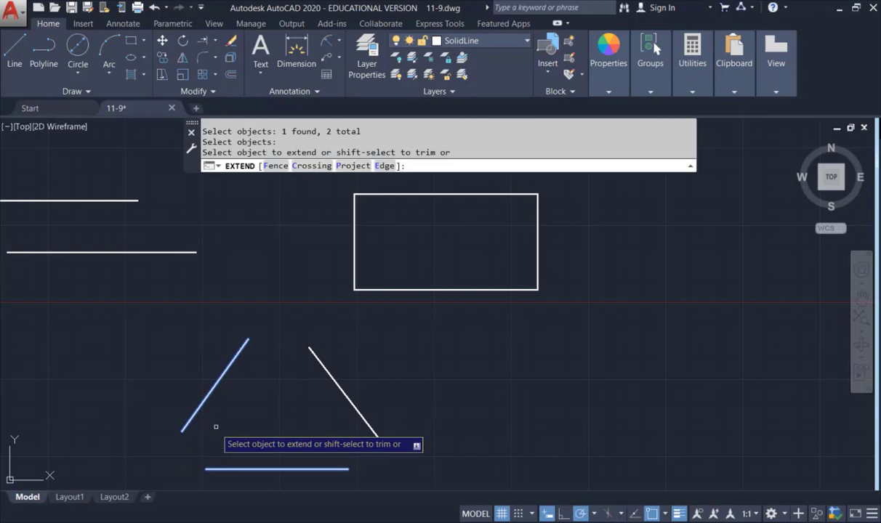
pyautogui.click(212, 469)
pyautogui.hotkey('ctrl', 'z')
pyautogui.click(205, 400)
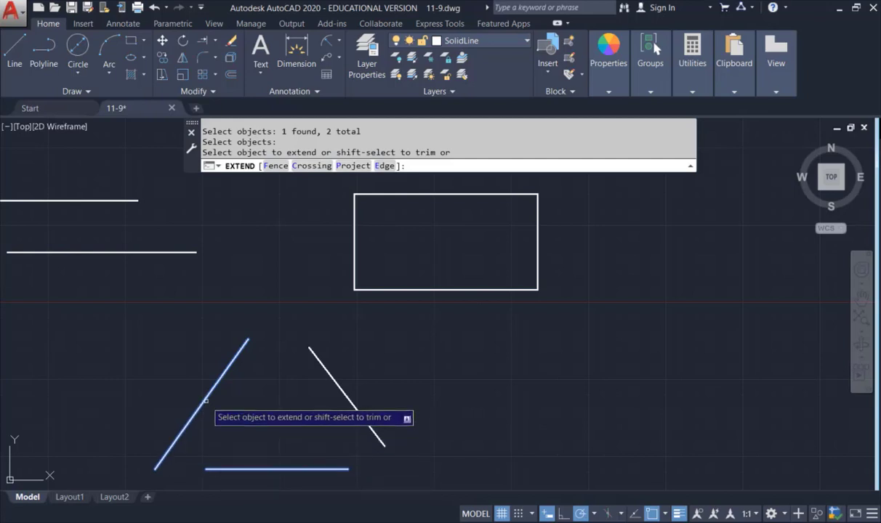
pyautogui.hotkey('ctrl', 'z')
pyautogui.press('Escape')
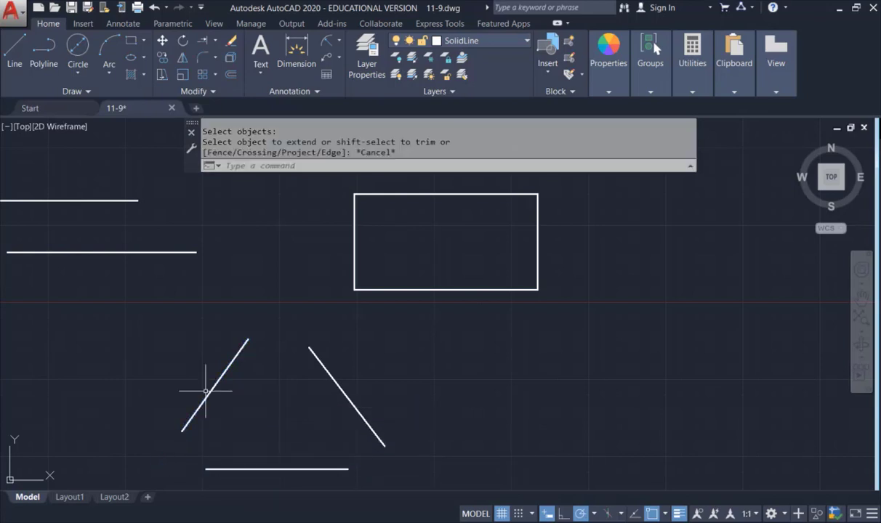
# Start Extend again with both slanted lines and the horizontal line as boundary edges, selecting all three with one window.
pyautogui.moveTo(244, 248); pyautogui.dragTo(230, 189, button='middle')
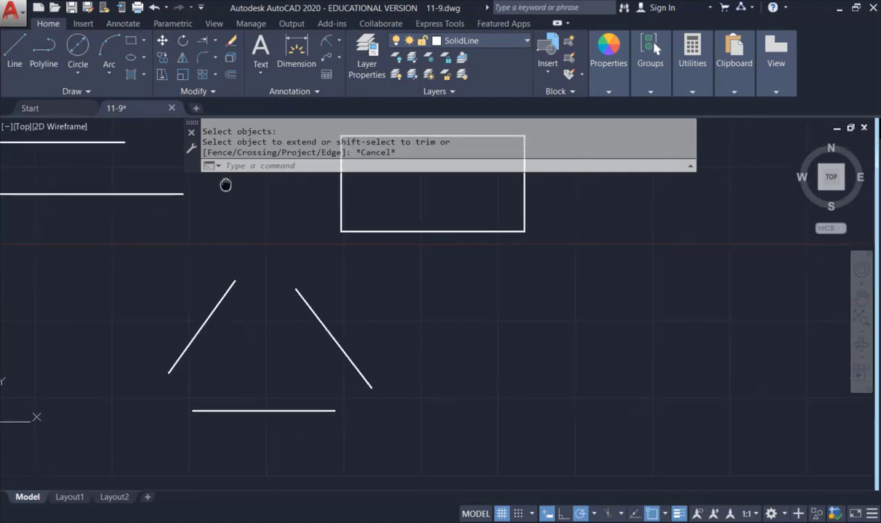
pyautogui.click(215, 44)
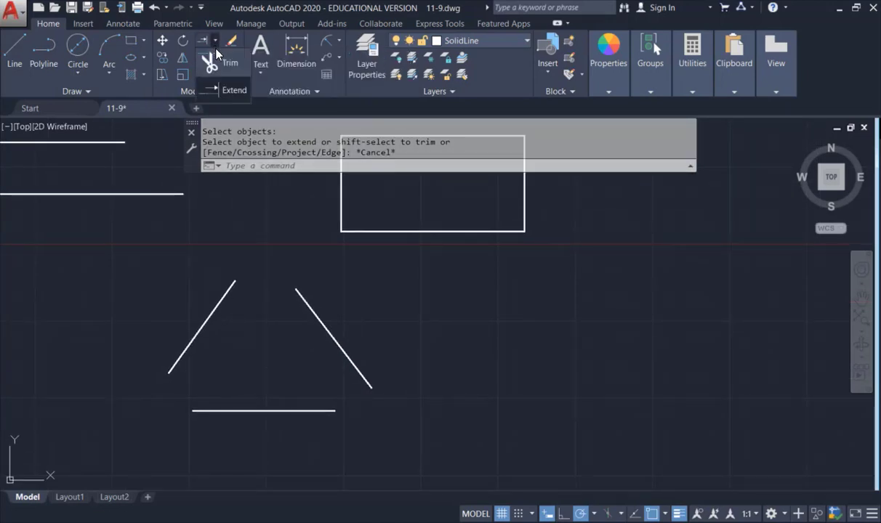
pyautogui.click(234, 90)
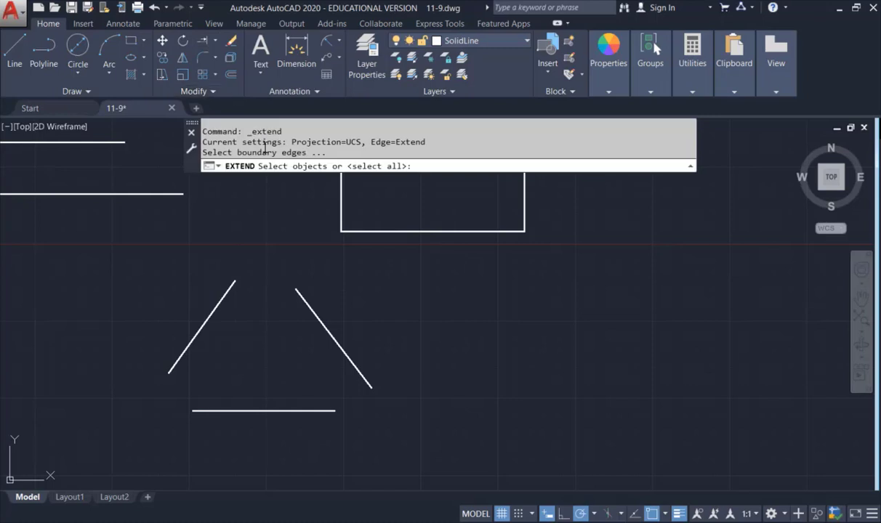
pyautogui.click(130, 232)
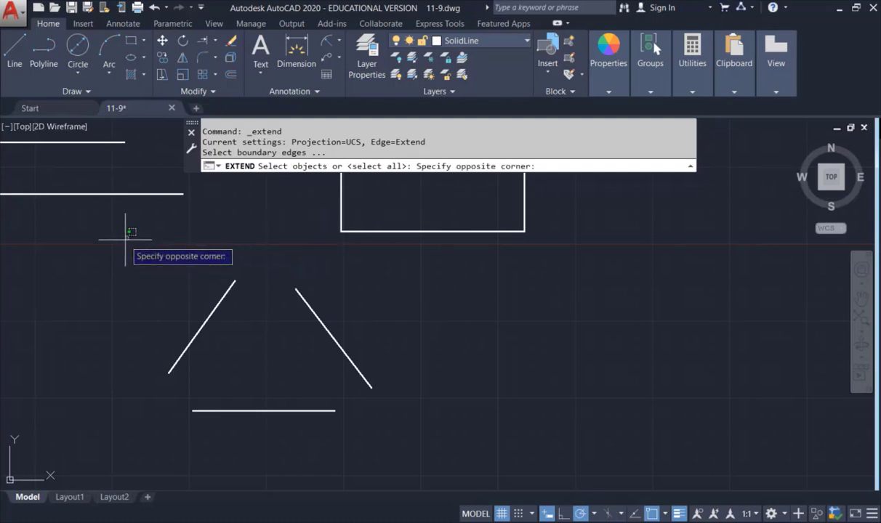
pyautogui.click(416, 453)
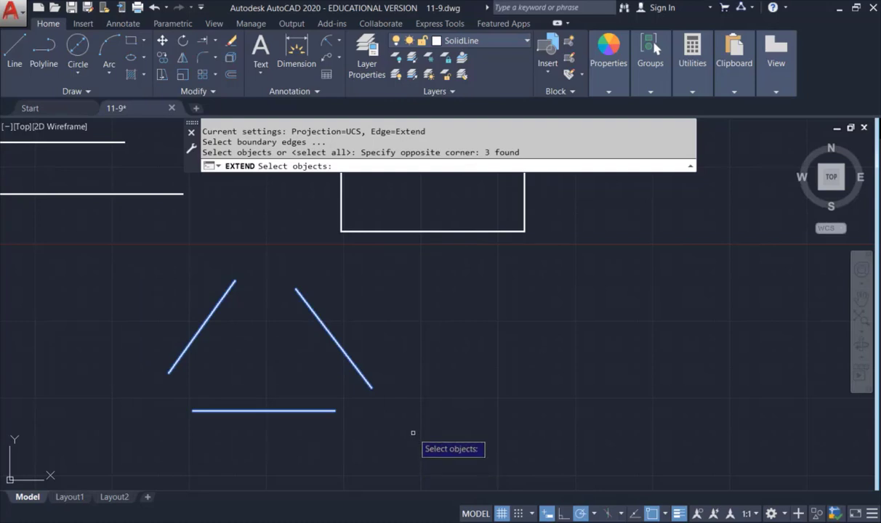
pyautogui.press('Return')
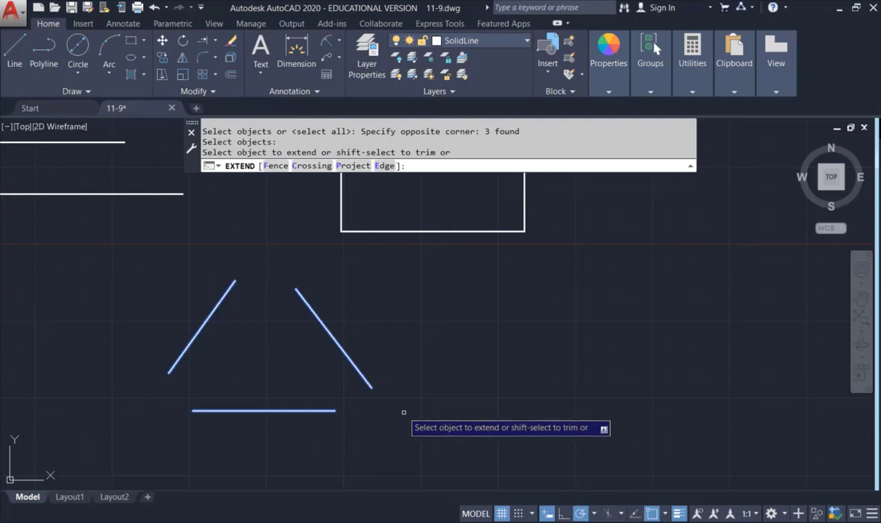
# Try extending the slanted lines and both ends of the horizontal line to the boundary edges, without keeping any extension.
pyautogui.click(197, 335)
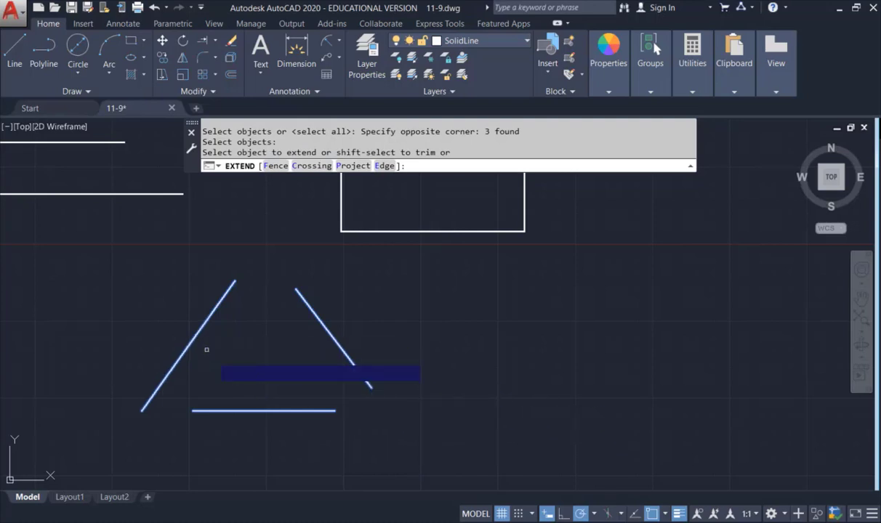
pyautogui.hotkey('ctrl', 'z')
pyautogui.click(314, 314)
pyautogui.hotkey('ctrl', 'z')
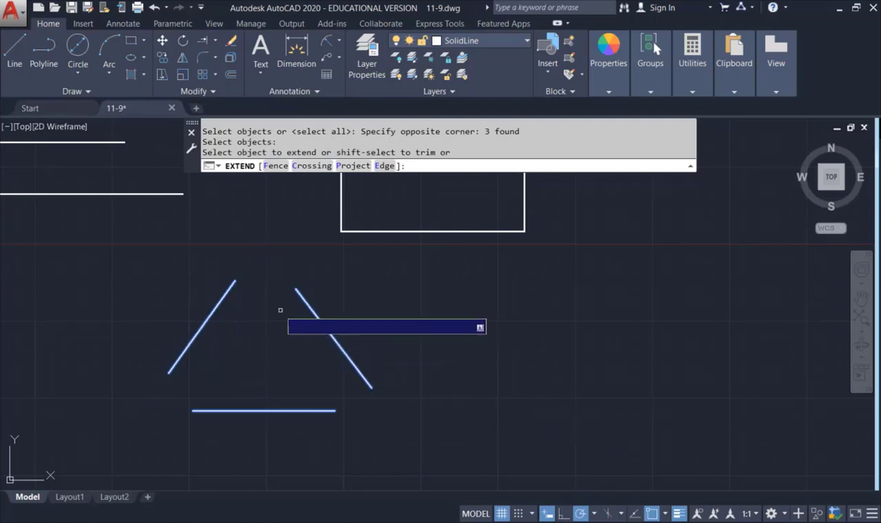
pyautogui.click(229, 294)
pyautogui.hotkey('ctrl', 'z')
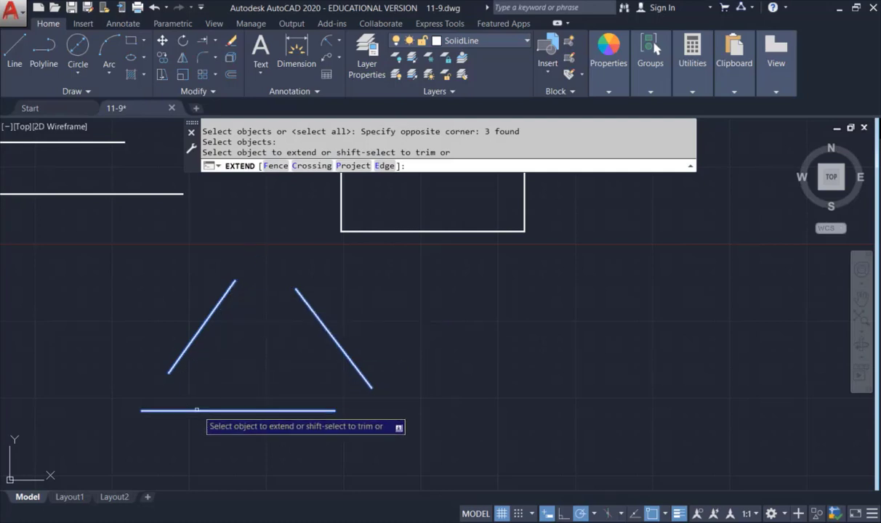
pyautogui.click(327, 411)
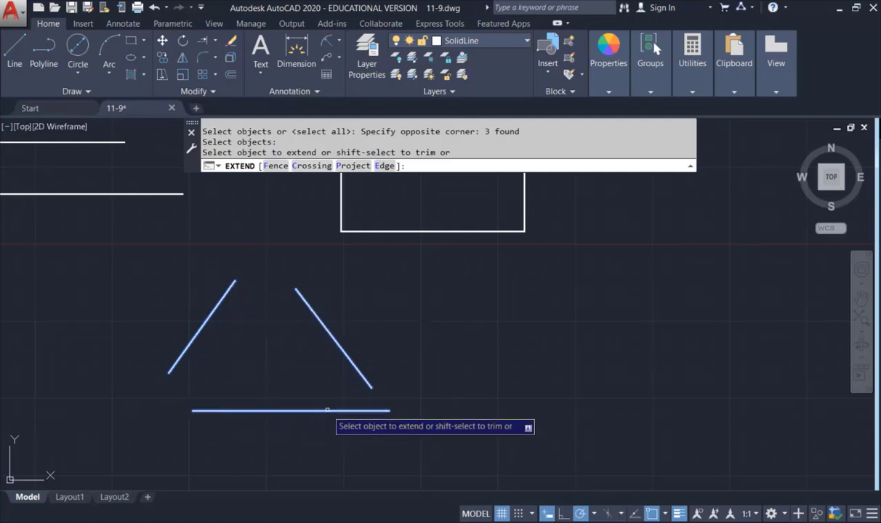
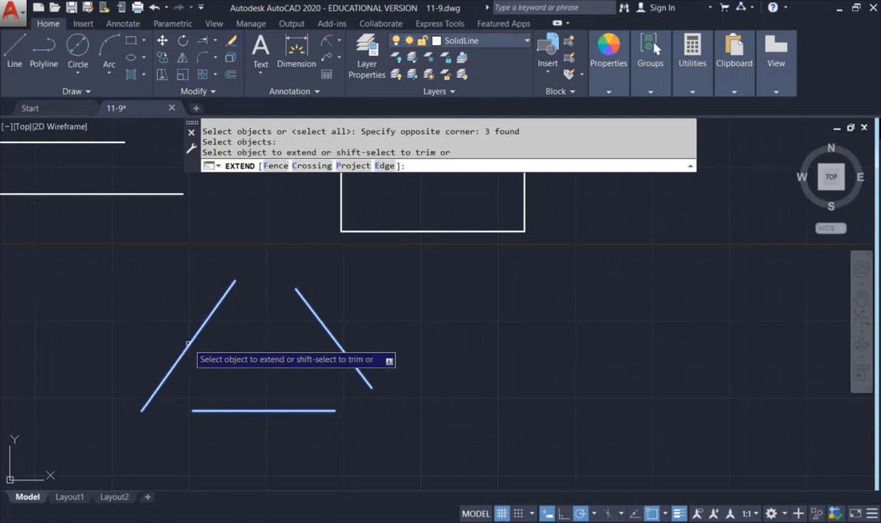
pyautogui.click(206, 411)
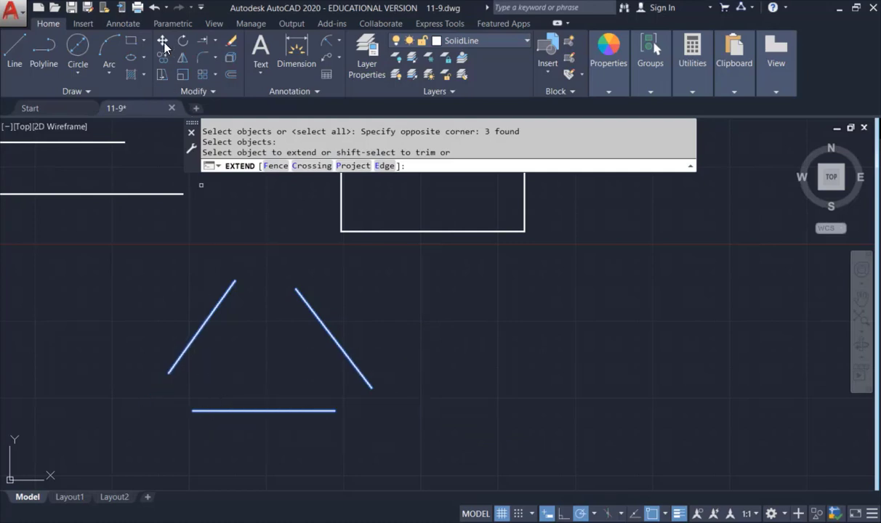
pyautogui.click(215, 42)
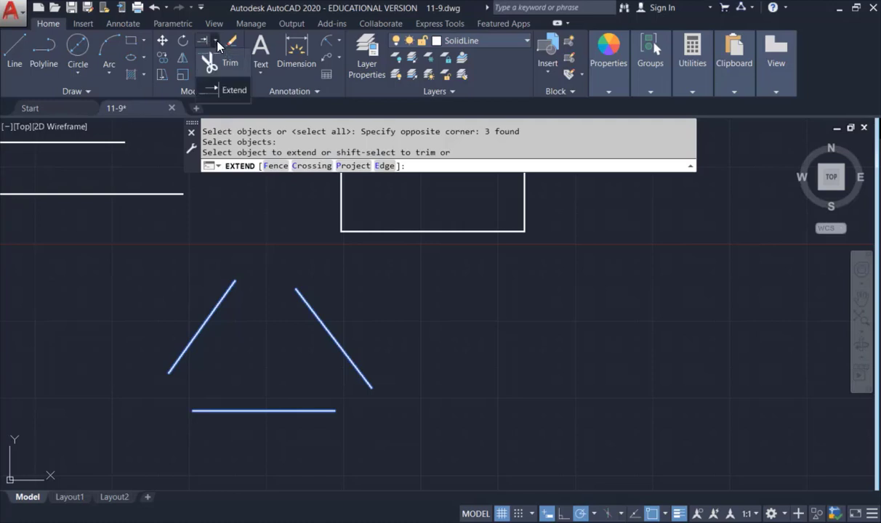
pyautogui.click(213, 57)
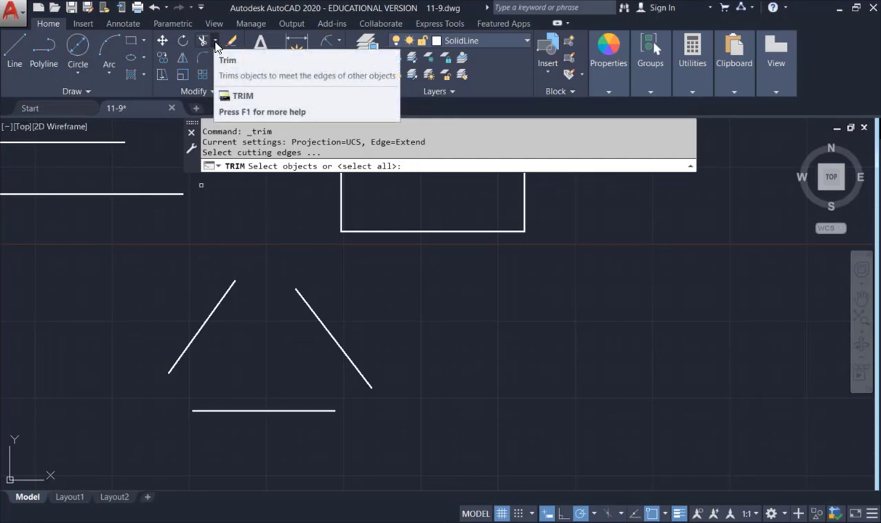
pyautogui.click(215, 45)
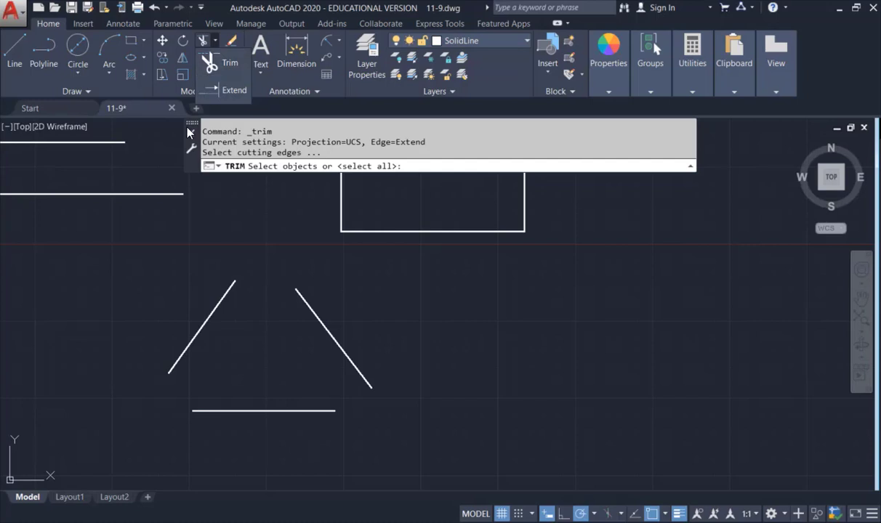
# Try extending the lower end of the left slanted line, using that line and the horizontal line as boundary edges, and leave the command.
pyautogui.click(216, 45)
pyautogui.click(214, 82)
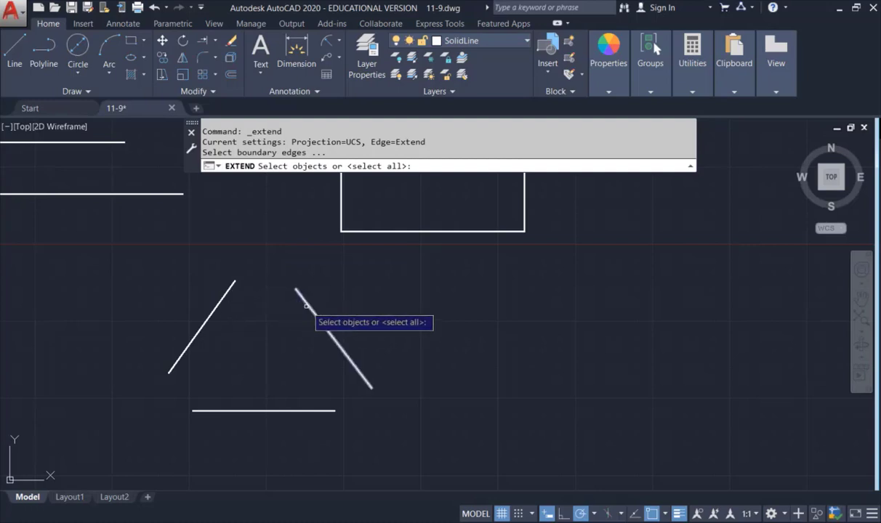
pyautogui.click(225, 293)
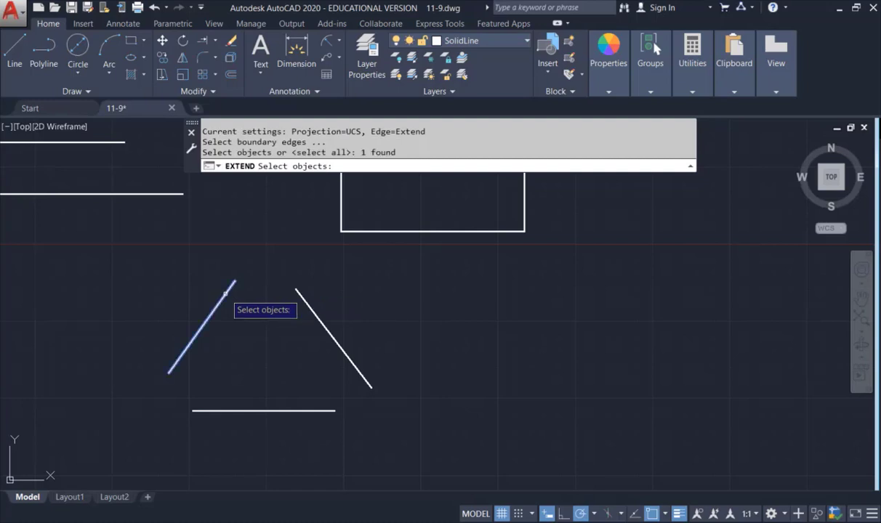
pyautogui.click(205, 410)
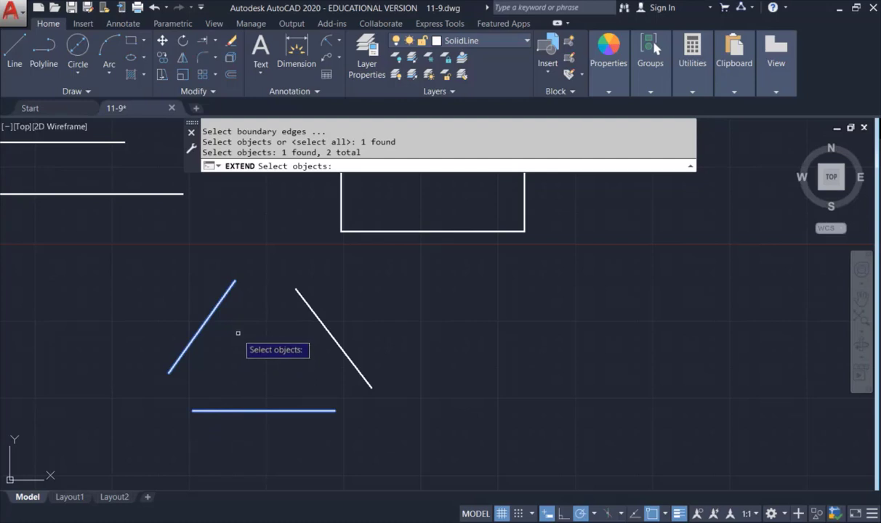
pyautogui.press('Return')
pyautogui.click(177, 358)
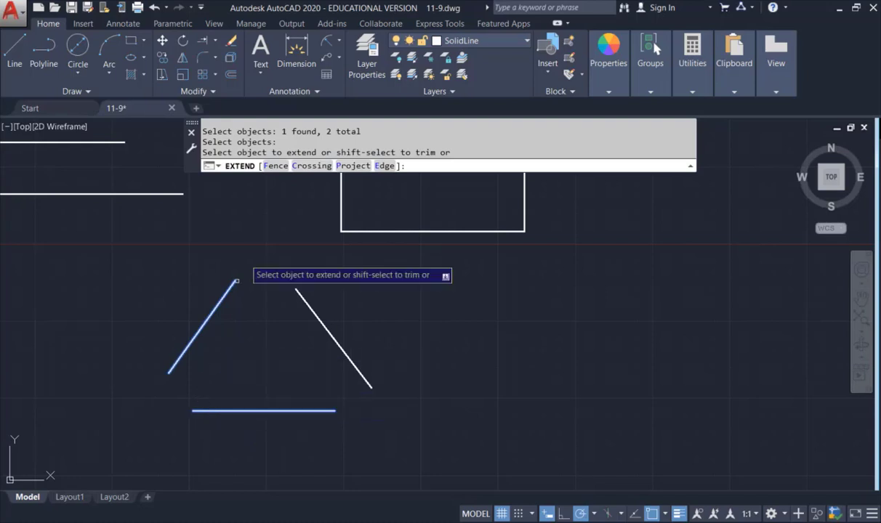
pyautogui.press('Escape')
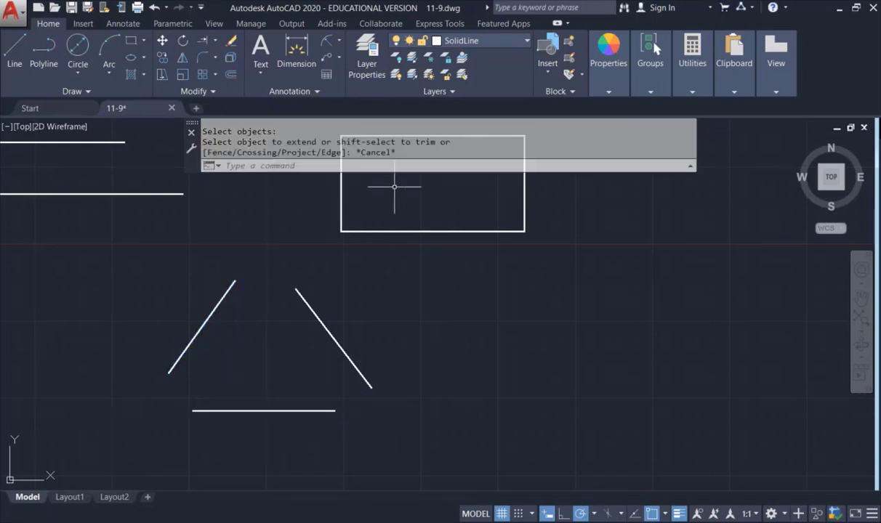
pyautogui.click(215, 40)
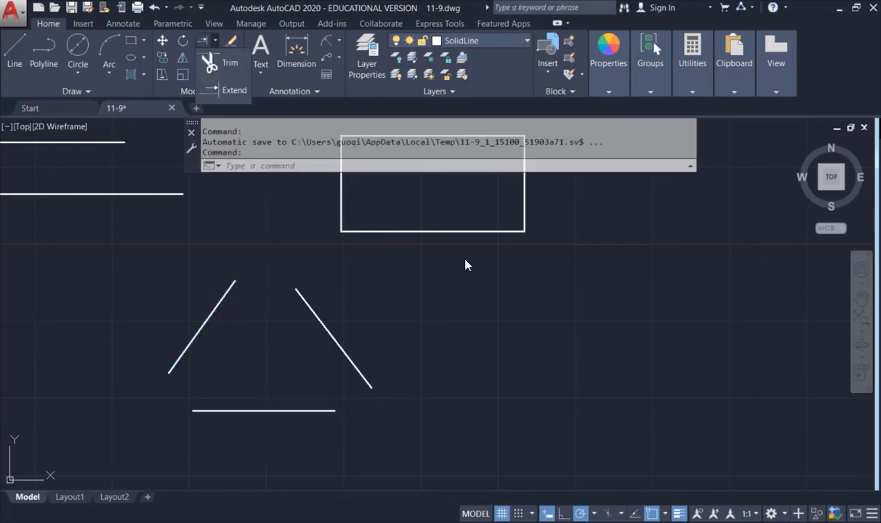
pyautogui.click(466, 265)
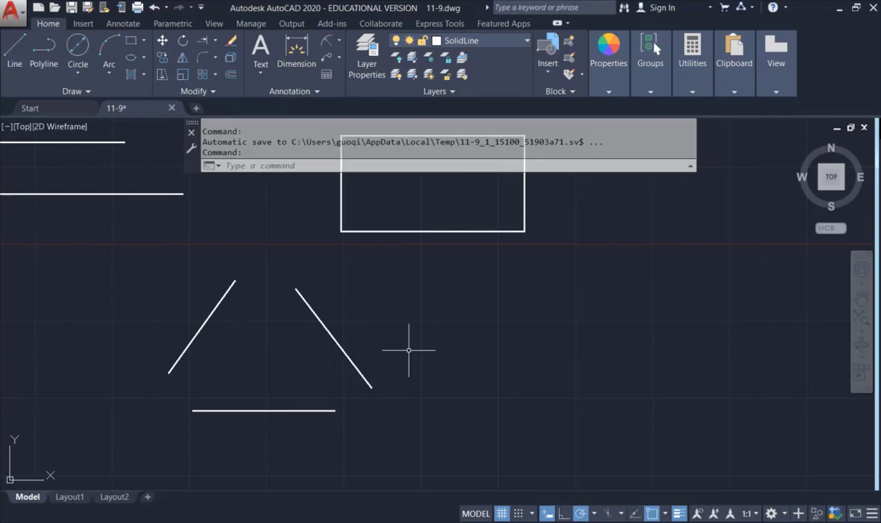
# Stretch the lower end of the right slanted line along its own direction to a point well below the horizontal line.
pyautogui.click(349, 356)
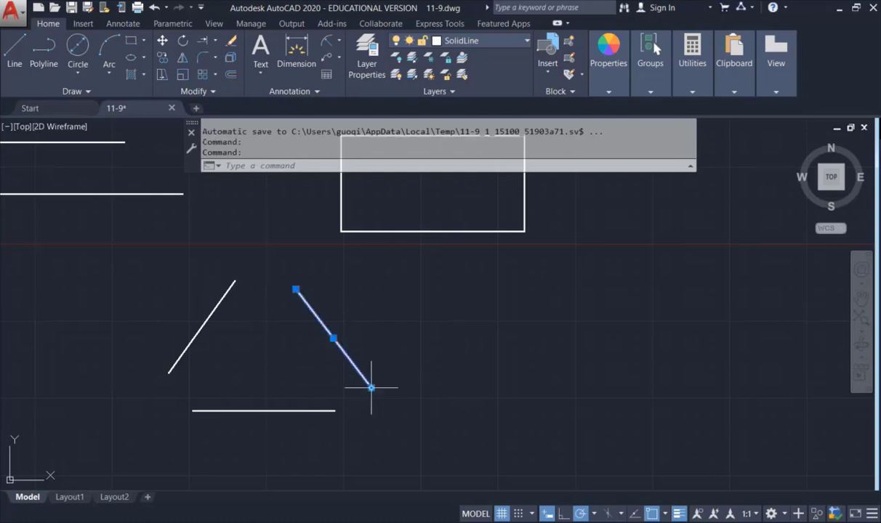
pyautogui.click(371, 388)
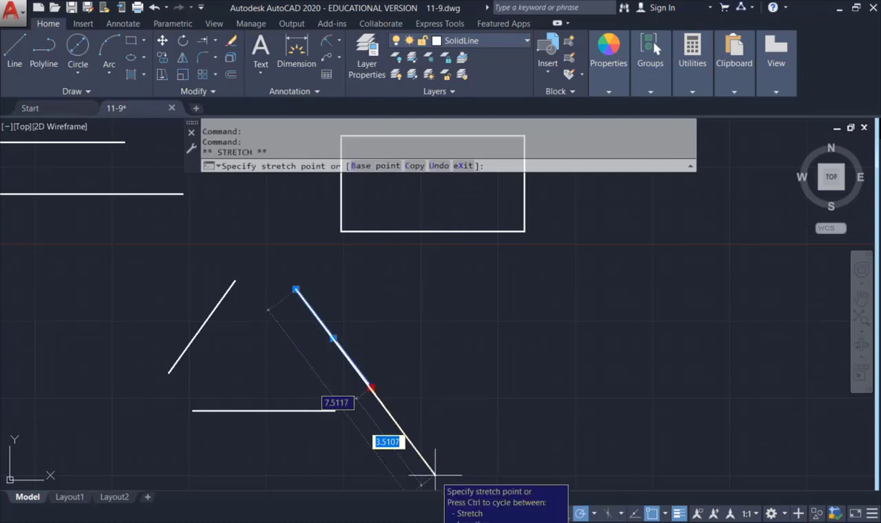
pyautogui.click(435, 471)
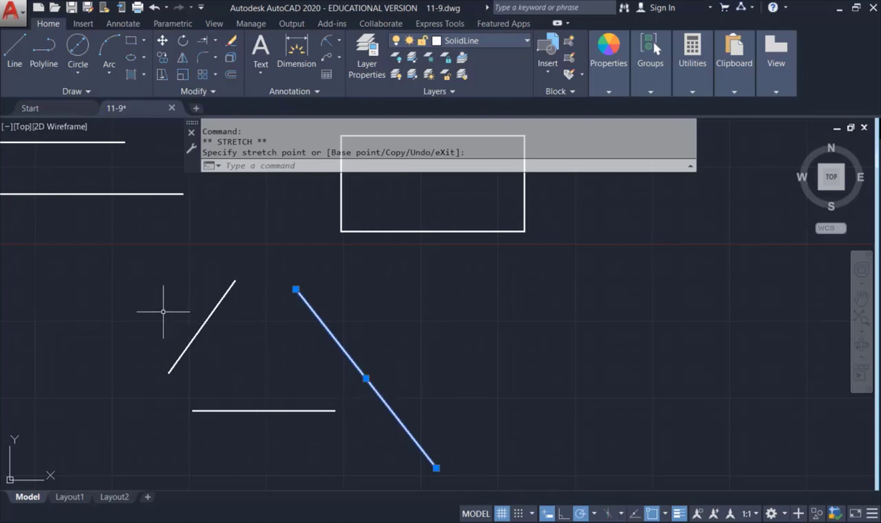
pyautogui.press('Escape')
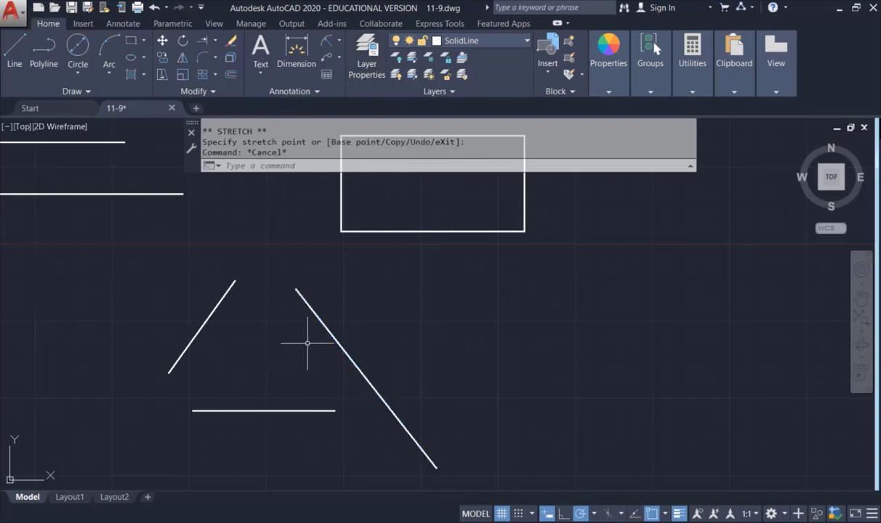
# Shorten the right slanted line by stretching its lower end back up along the line, well above the horizontal line.
pyautogui.click(316, 315)
pyautogui.click(321, 335)
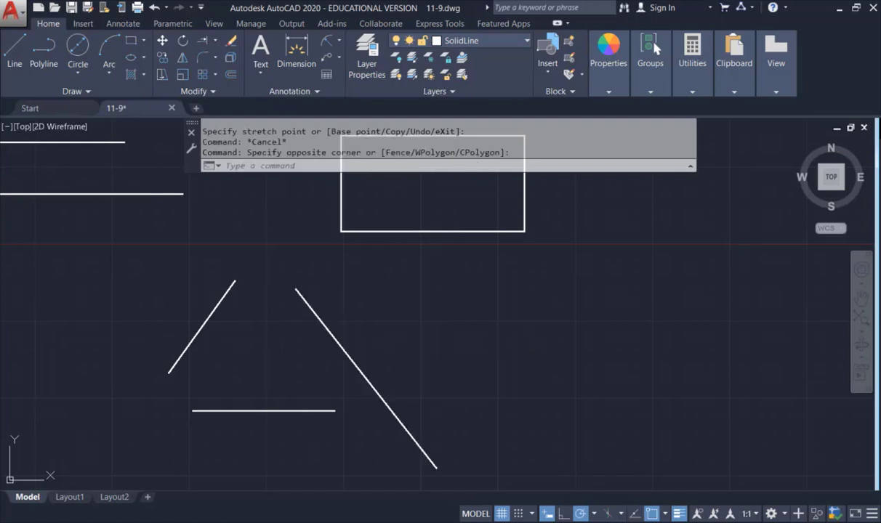
pyautogui.click(436, 466)
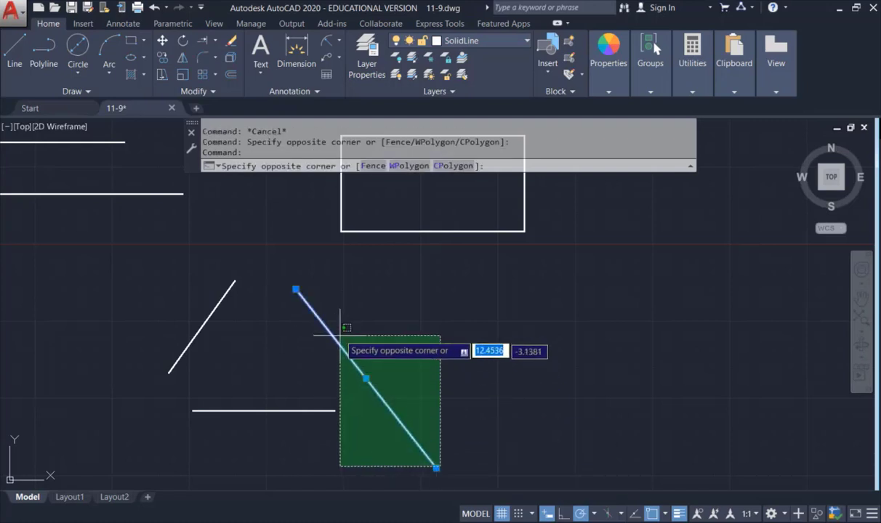
pyautogui.click(367, 390)
pyautogui.click(436, 468)
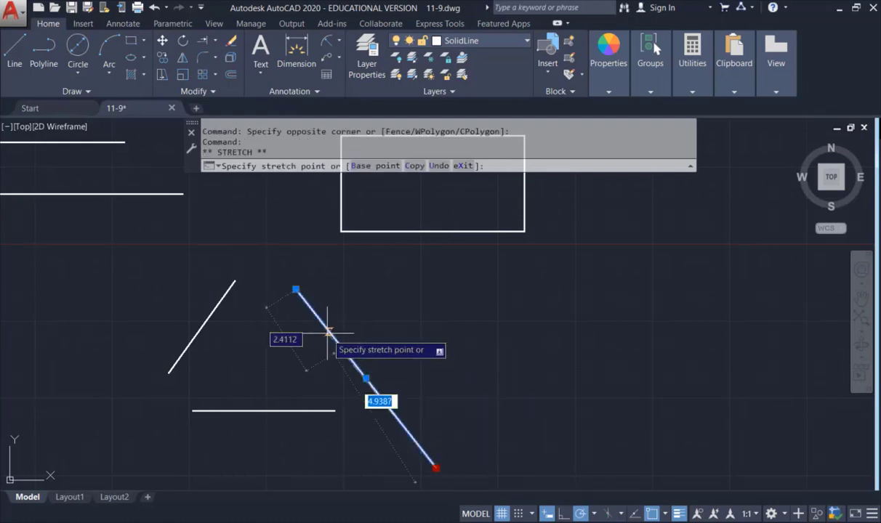
pyautogui.click(328, 330)
# Lengthen the shortened right slanted line by stretching its lower end down past the level of the horizontal line, and deselect it.
pyautogui.click(328, 331)
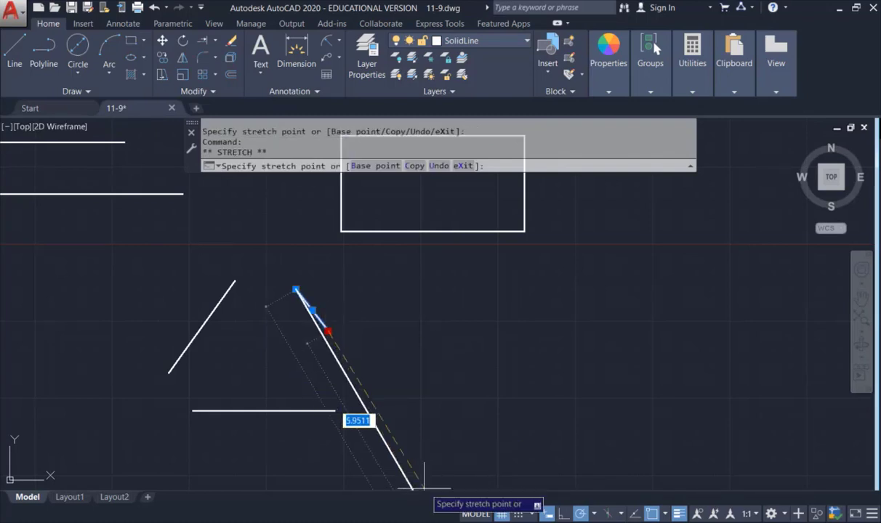
pyautogui.click(428, 478)
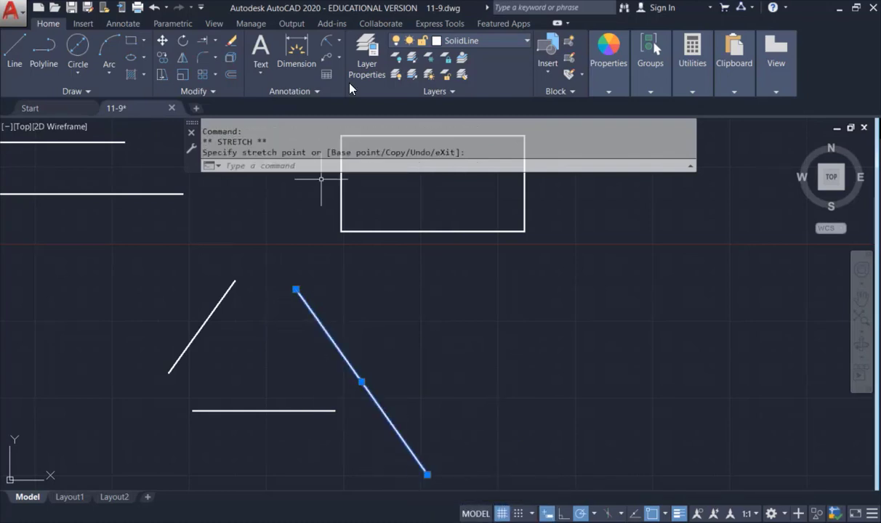
pyautogui.press('Escape')
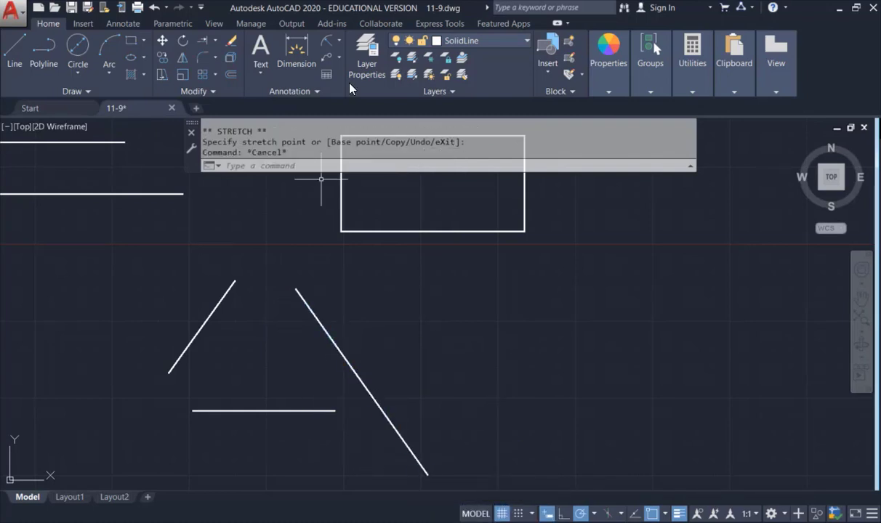
# Start Extend with both slanted lines and the horizontal line window-selected as boundary edges, and leave the command without picking a line to extend.
pyautogui.click(206, 41)
pyautogui.click(126, 226)
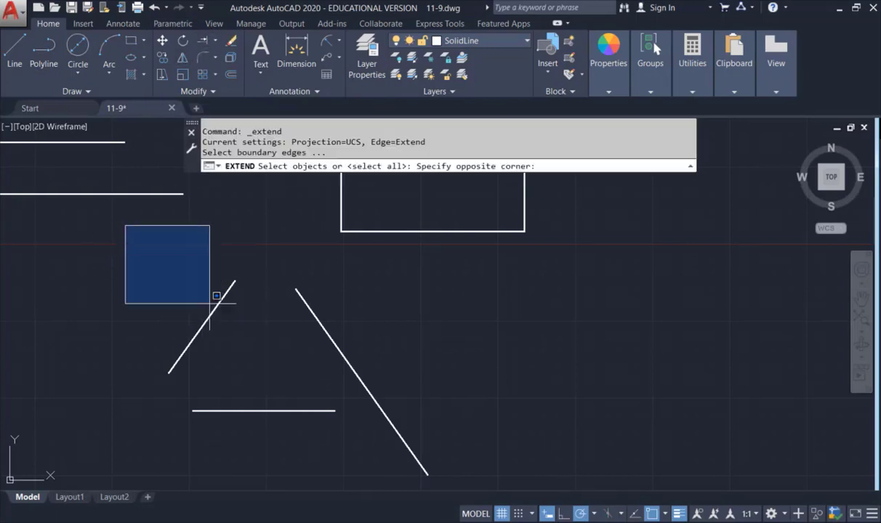
pyautogui.click(458, 478)
pyautogui.press('Return')
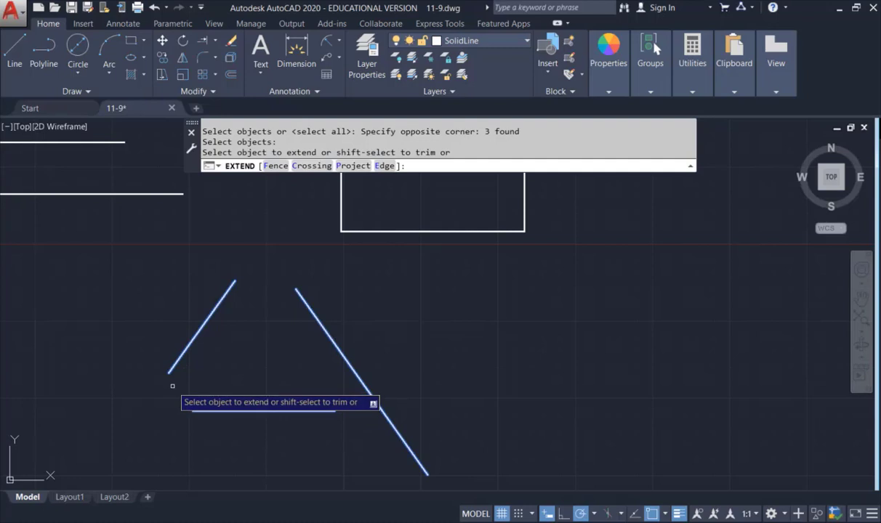
pyautogui.press('Escape')
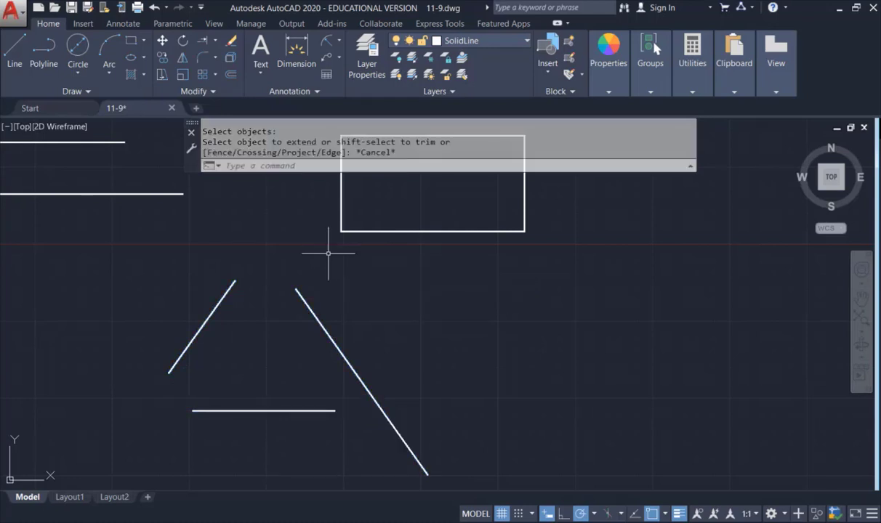
# Stretch the lower end of the right slanted line back up along its direction so it stops above the horizontal line.
pyautogui.click(692, 69)
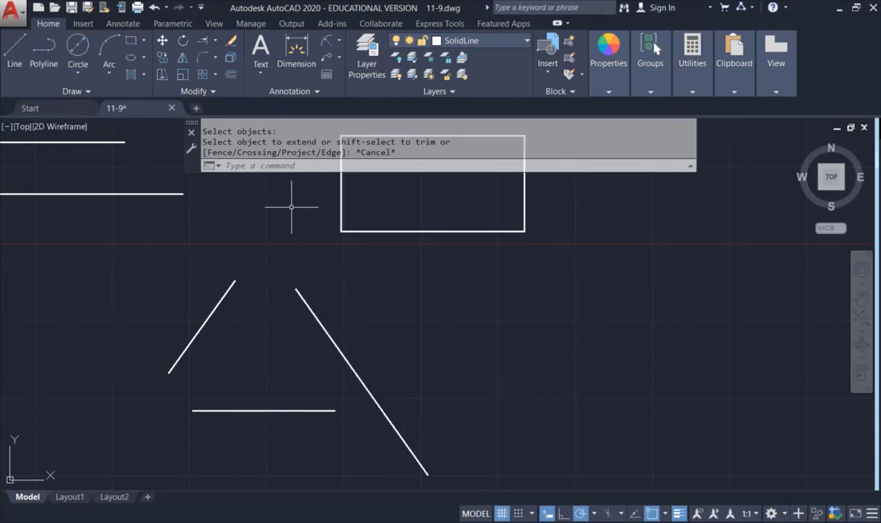
pyautogui.click(378, 411)
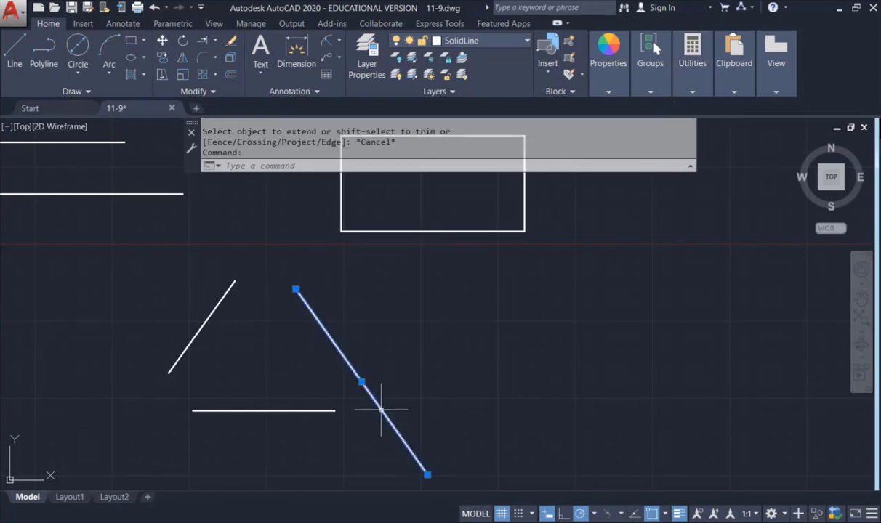
pyautogui.click(427, 475)
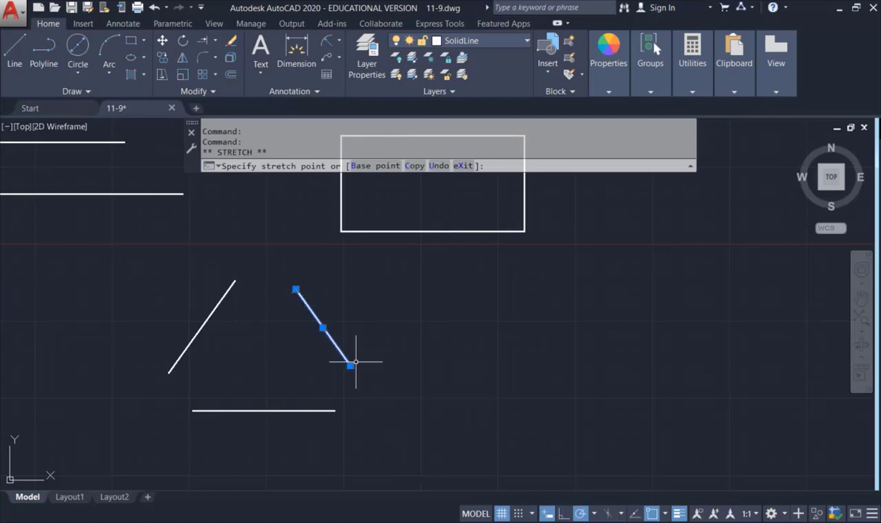
pyautogui.click(350, 366)
pyautogui.press('Escape')
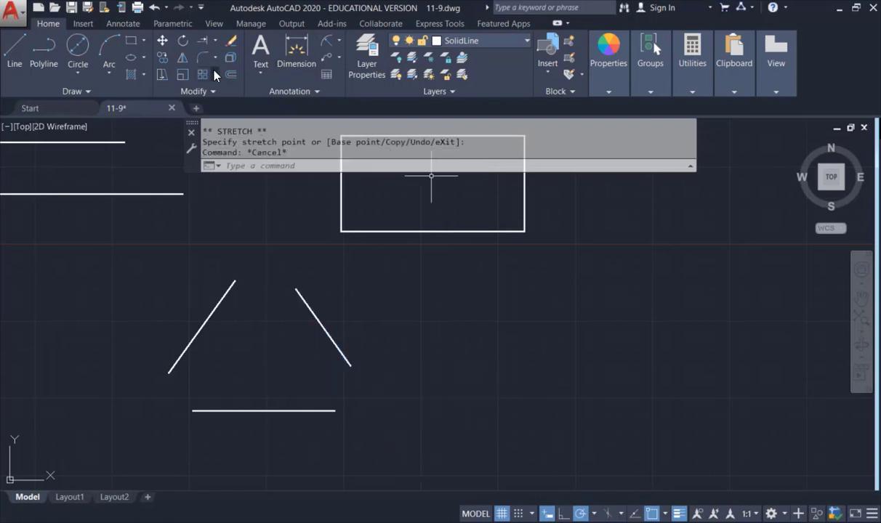
# Fillet the rectangle's lower-left corner with a radius of 1, between its left and bottom edges.
pyautogui.moveTo(226, 234); pyautogui.dragTo(289, 258, button='middle')
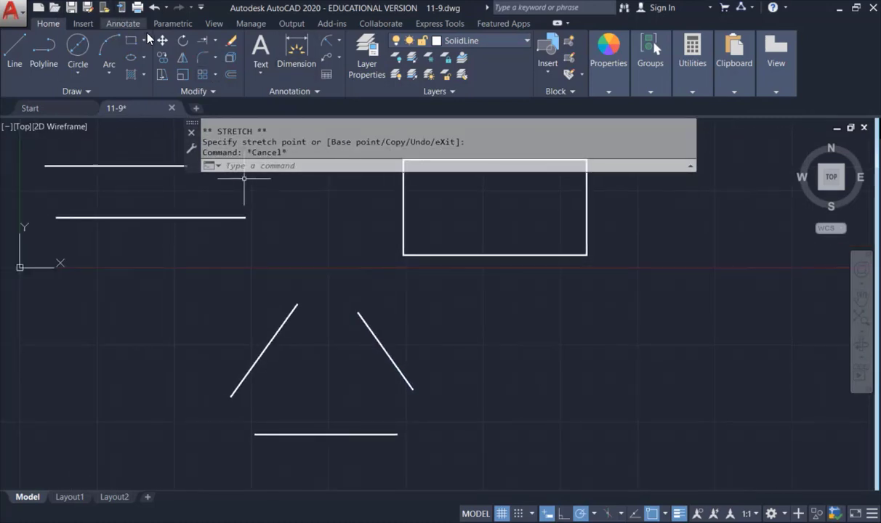
pyautogui.click(215, 58)
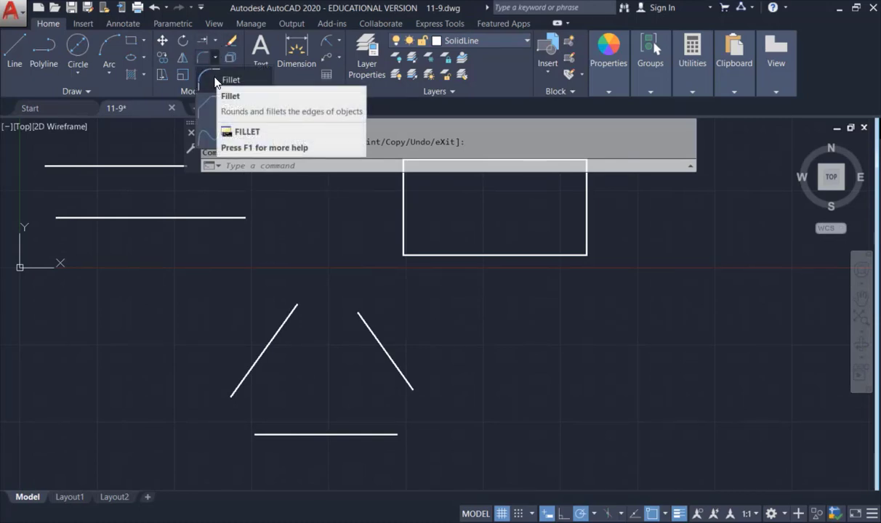
pyautogui.click(216, 82)
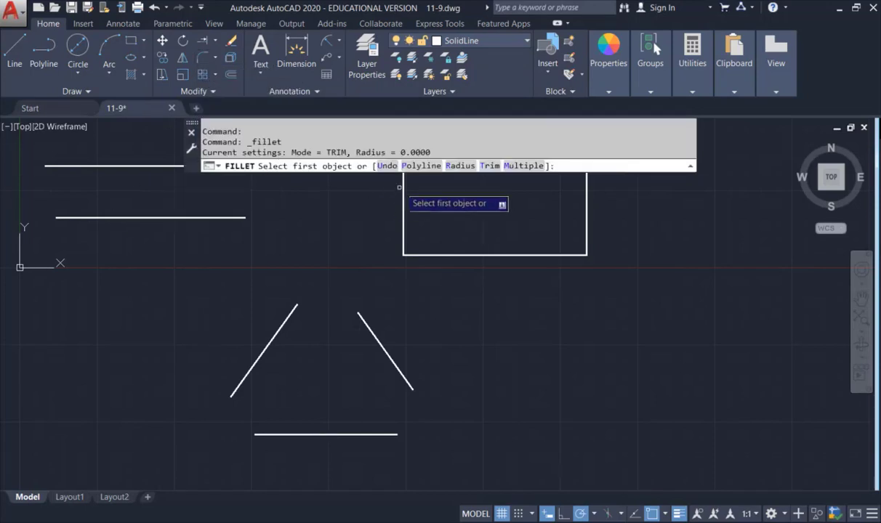
pyautogui.click(461, 166)
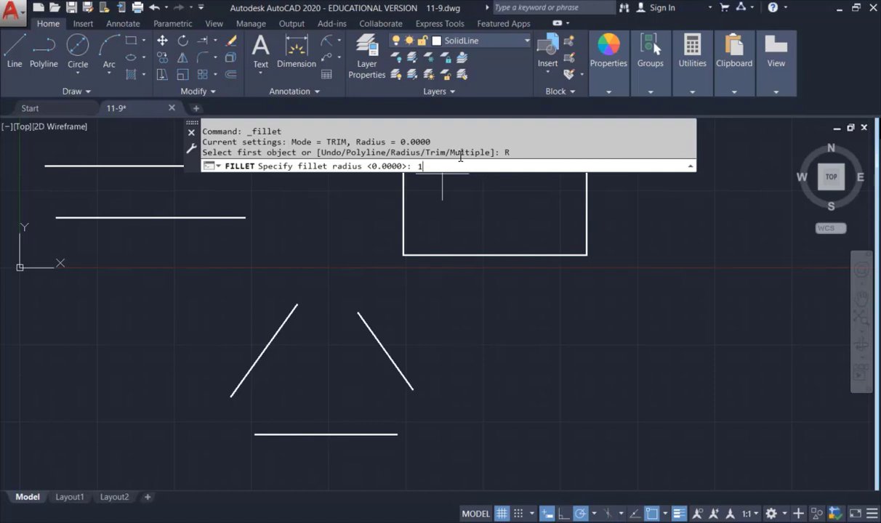
pyautogui.write('1')
pyautogui.press('Return')
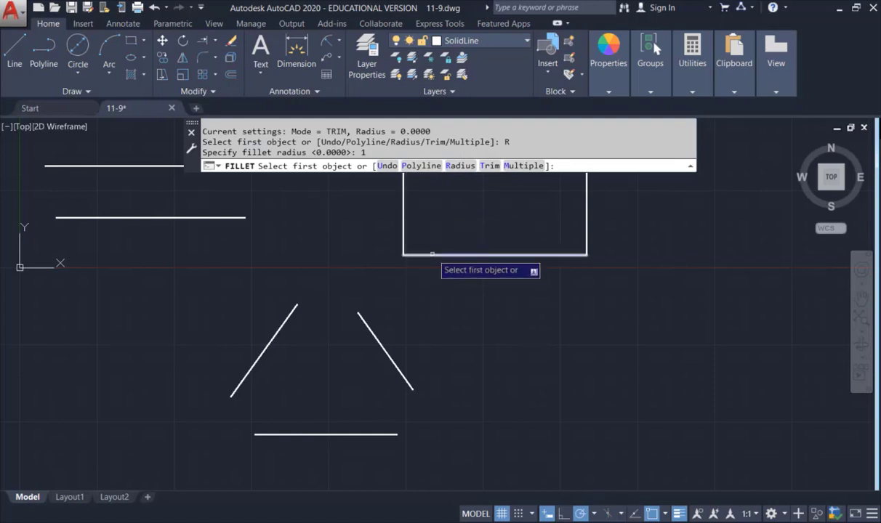
pyautogui.moveTo(451, 218); pyautogui.dragTo(427, 301, button='middle')
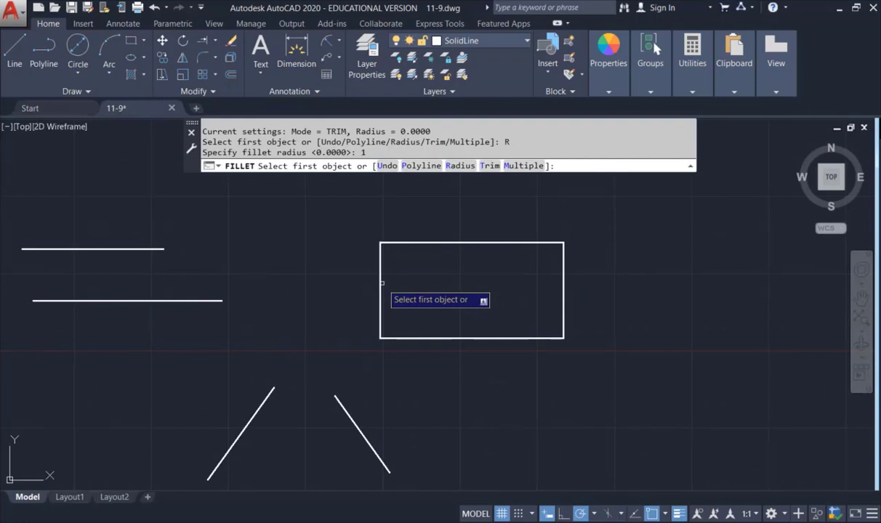
pyautogui.click(382, 283)
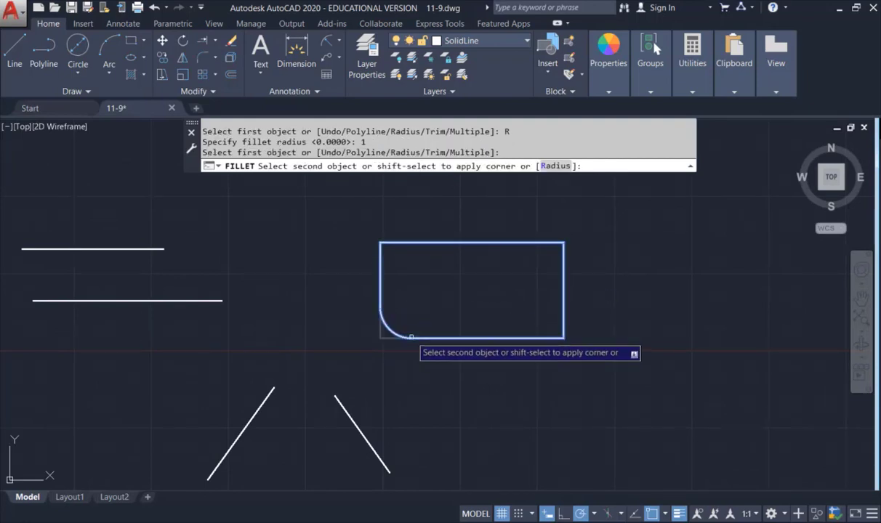
pyautogui.click(412, 337)
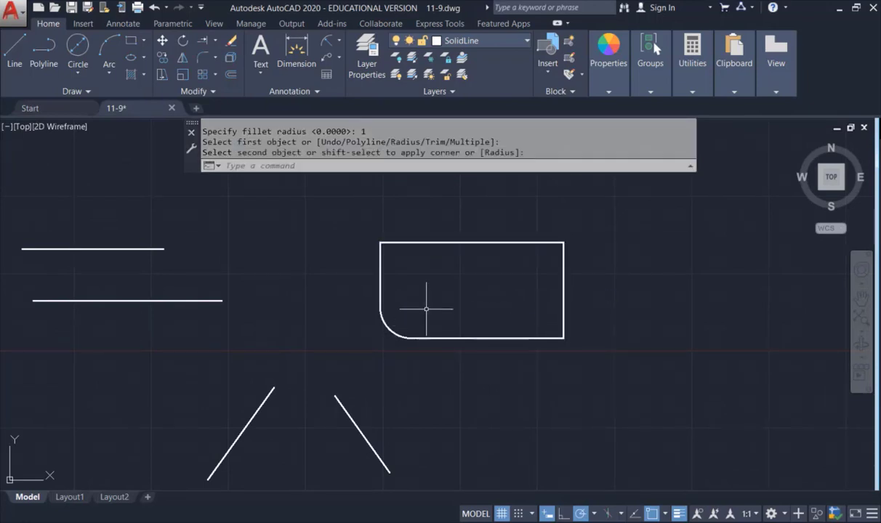
# Fillet the rectangle's upper-left corner between its left and top edges, using the same radius of 1.
pyautogui.click(205, 64)
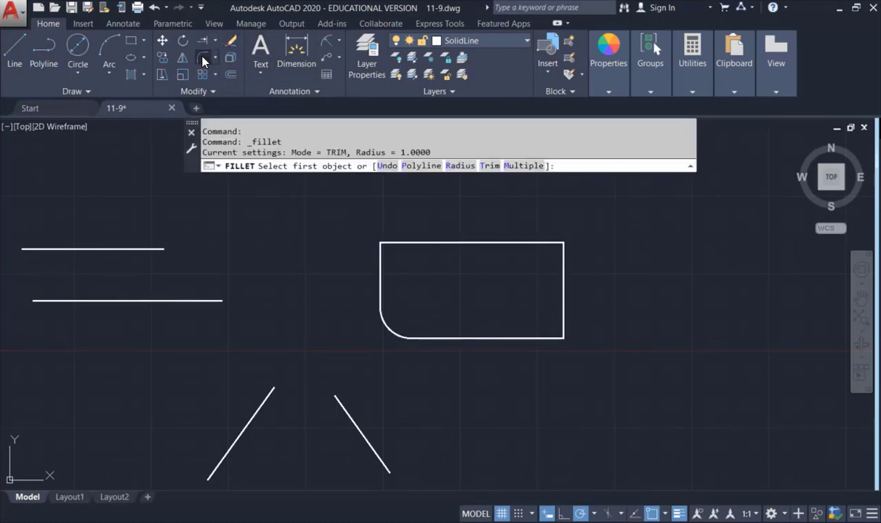
pyautogui.click(381, 263)
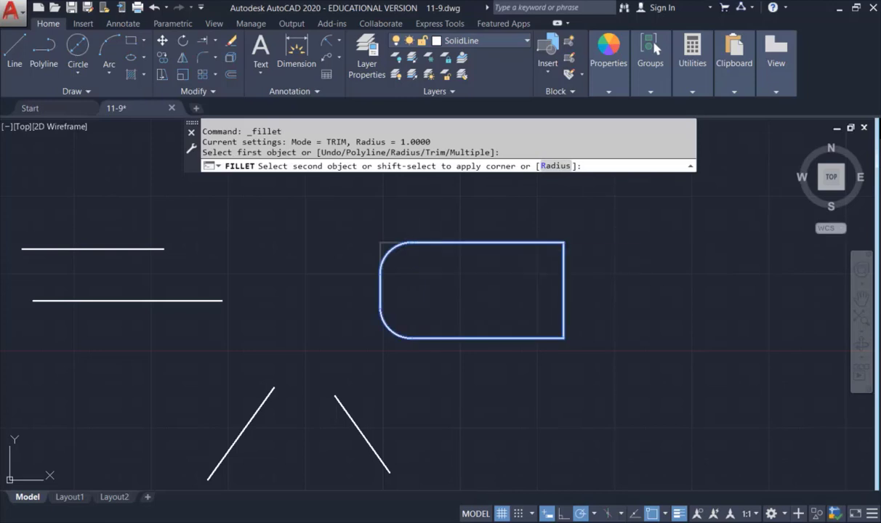
pyautogui.click(396, 243)
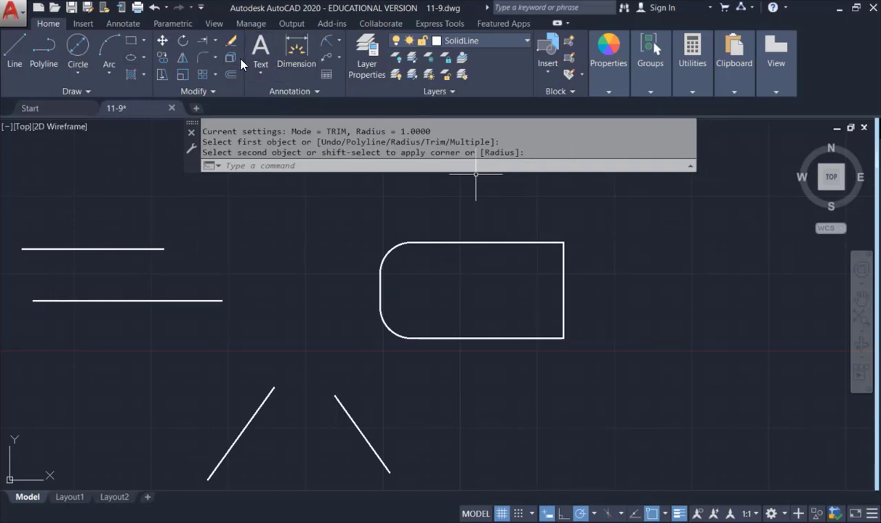
# Set the Fillet command's radius to 0.
pyautogui.click(214, 58)
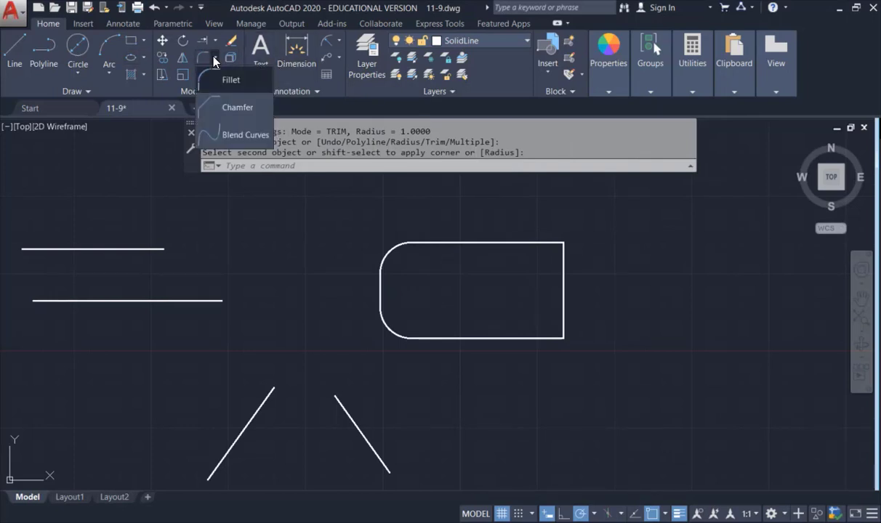
pyautogui.click(233, 80)
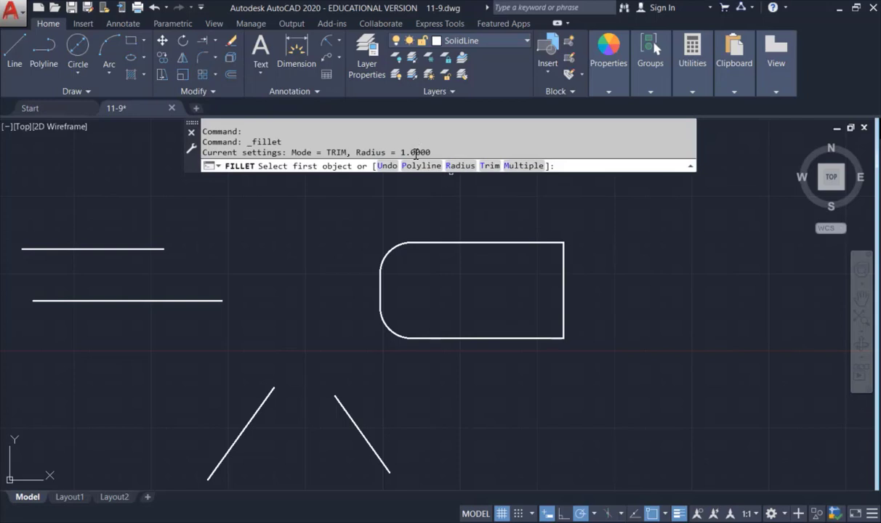
pyautogui.click(460, 168)
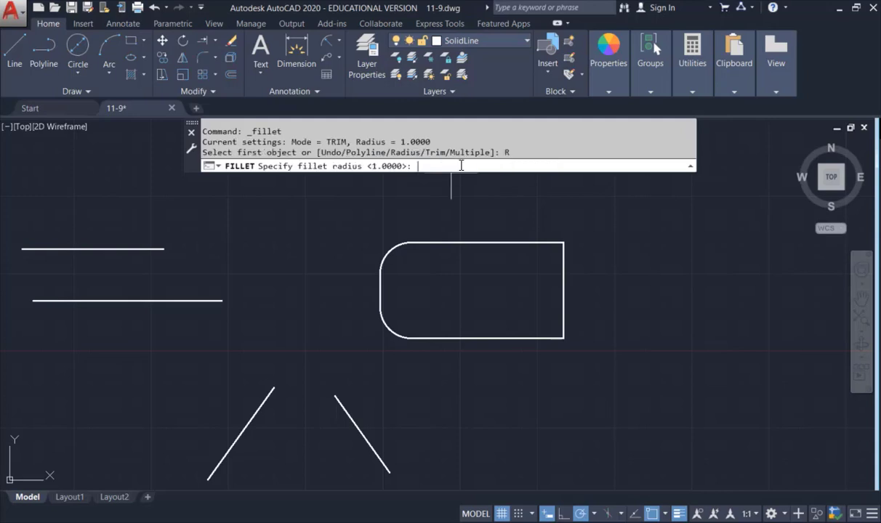
pyautogui.write('0')
pyautogui.press('Return')
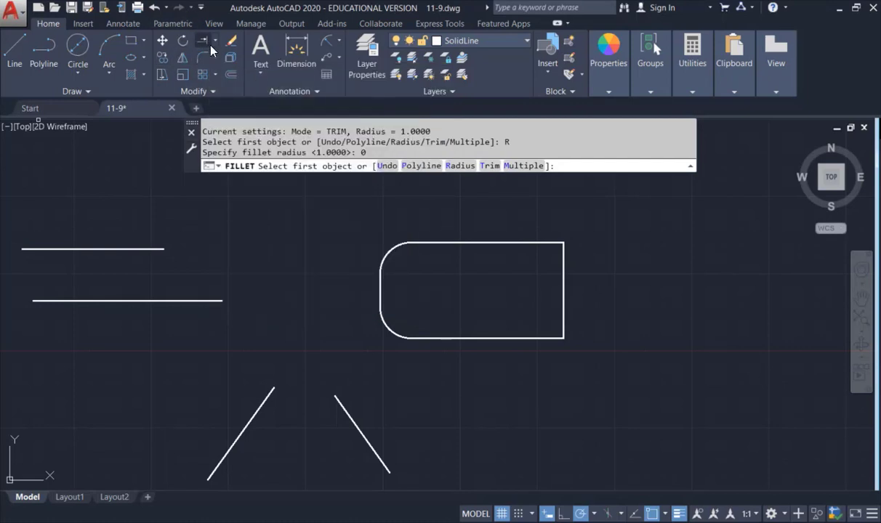
# Chamfer the rectangle's upper-right corner with distances of 0.25 along the top edge and 0.75 along the right edge.
pyautogui.click(218, 57)
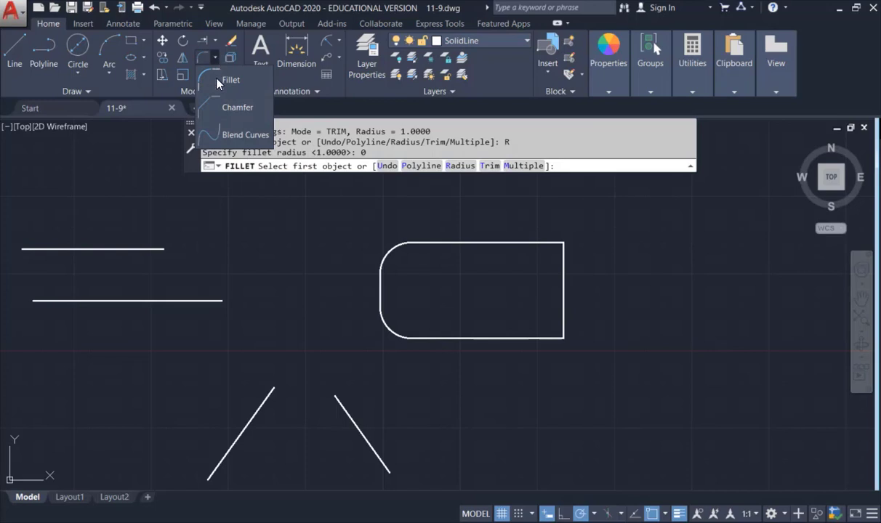
pyautogui.click(219, 116)
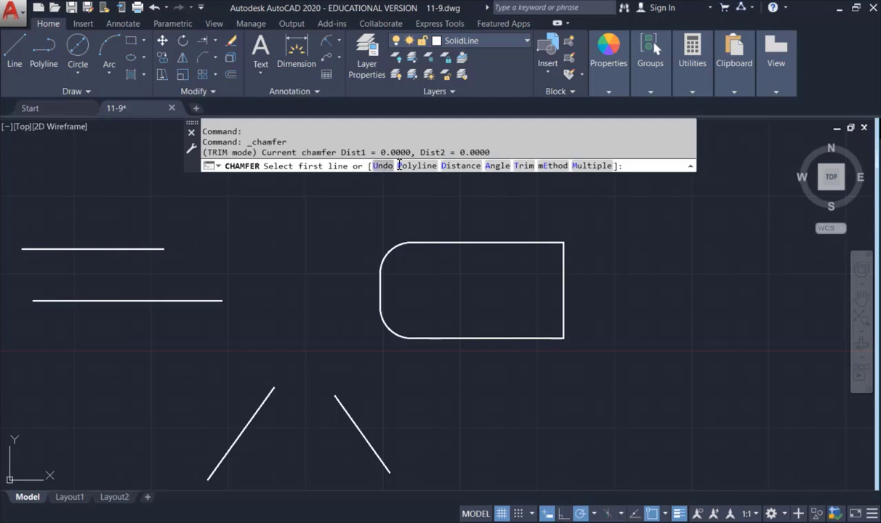
pyautogui.click(215, 57)
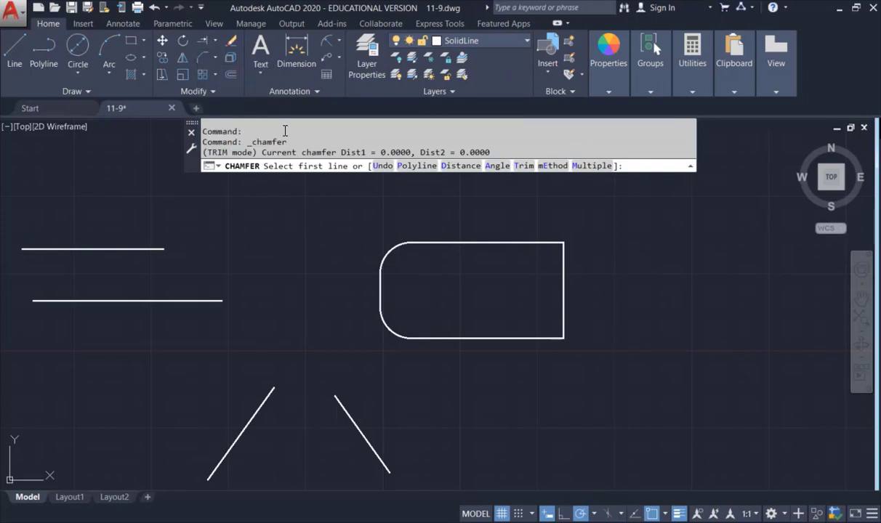
pyautogui.click(468, 168)
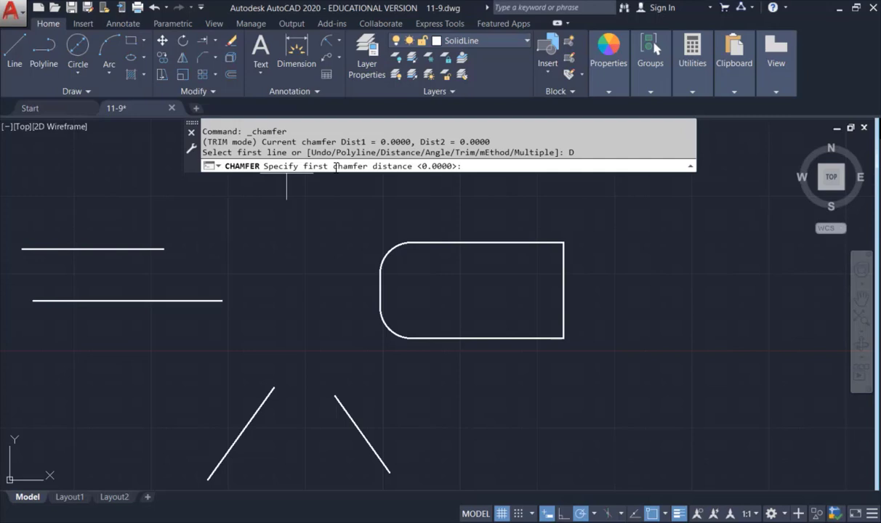
pyautogui.write('0.25')
pyautogui.press('Return')
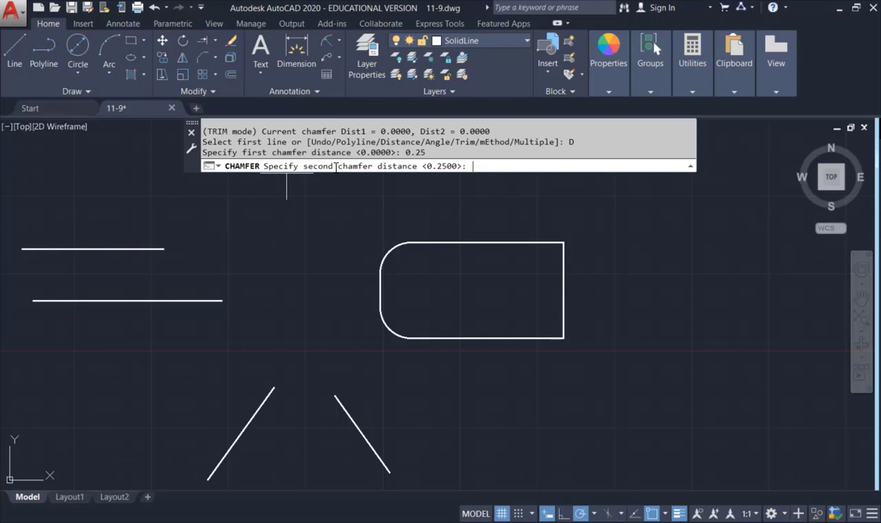
pyautogui.write('0.75')
pyautogui.press('Return')
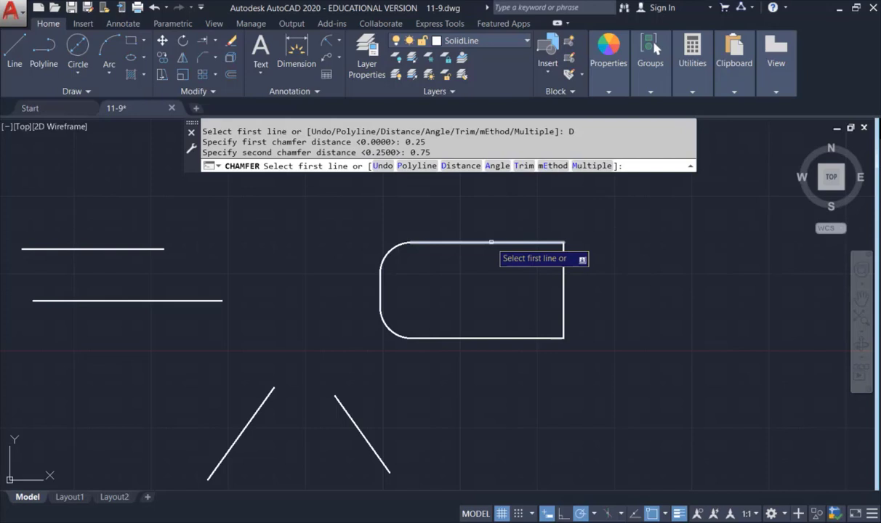
pyautogui.click(491, 243)
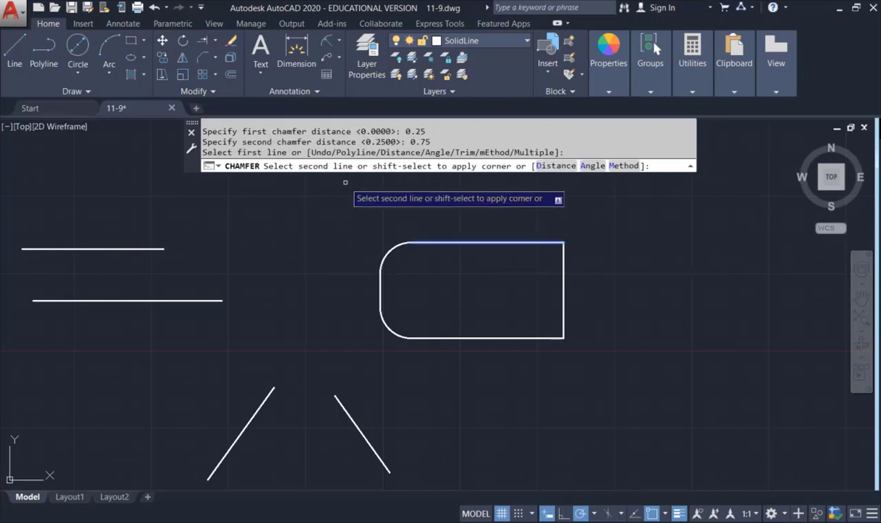
pyautogui.click(563, 281)
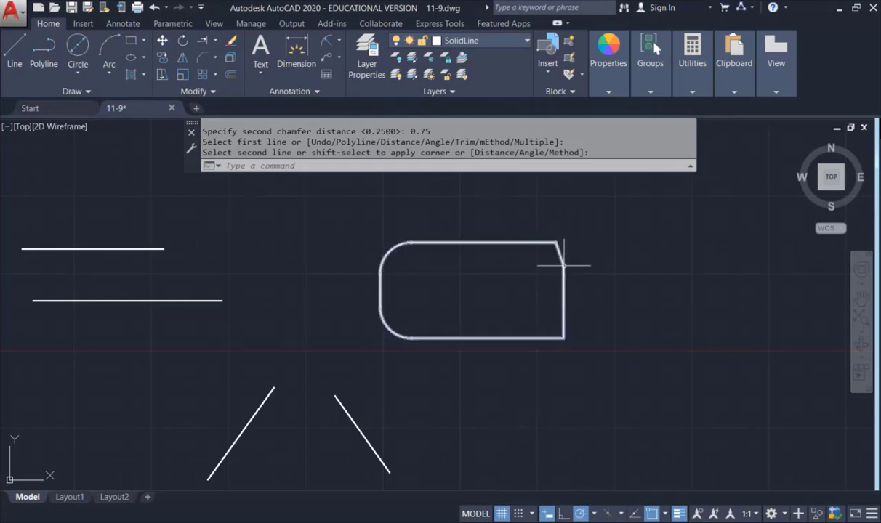
# Chamfer the rectangle's lower-right corner by the Angle method, with length 1 on the bottom edge and an angle of 30 degrees.
pyautogui.scroll(4, 562, 252)
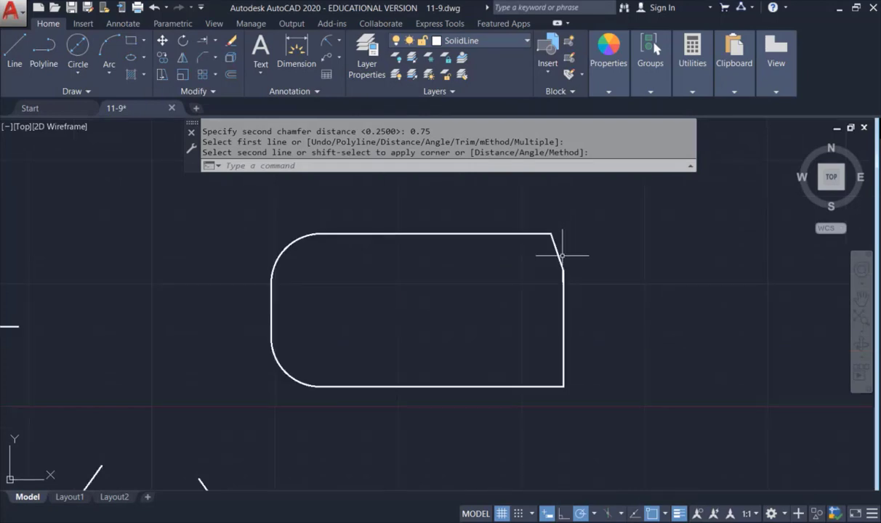
pyautogui.moveTo(562, 253); pyautogui.dragTo(552, 234, button='middle')
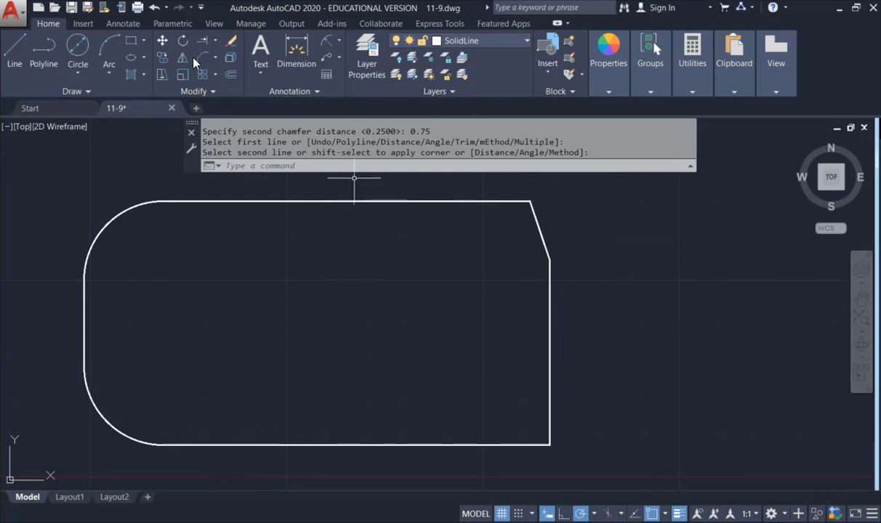
pyautogui.click(216, 58)
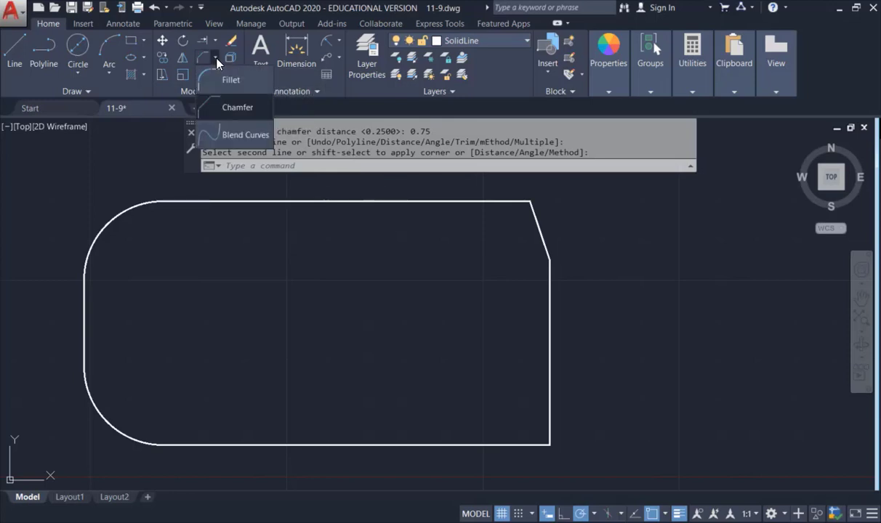
pyautogui.click(236, 108)
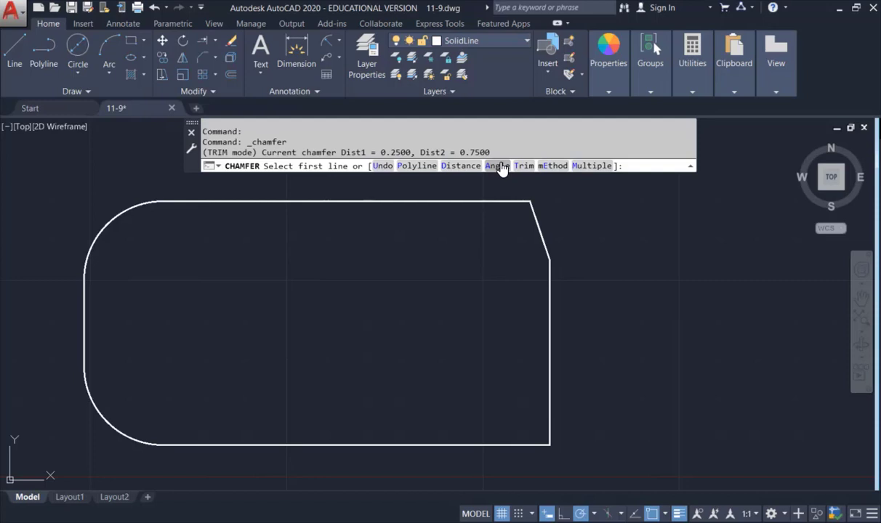
pyautogui.click(499, 166)
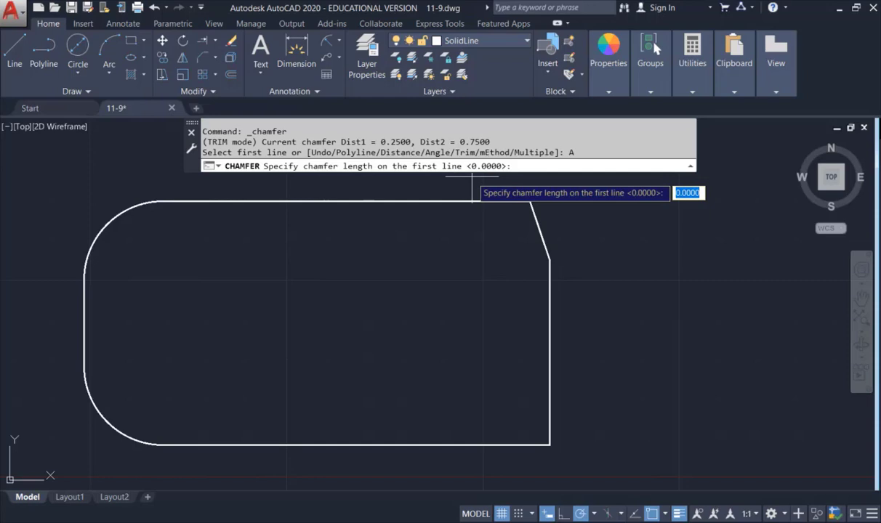
pyautogui.write('1')
pyautogui.press('Return')
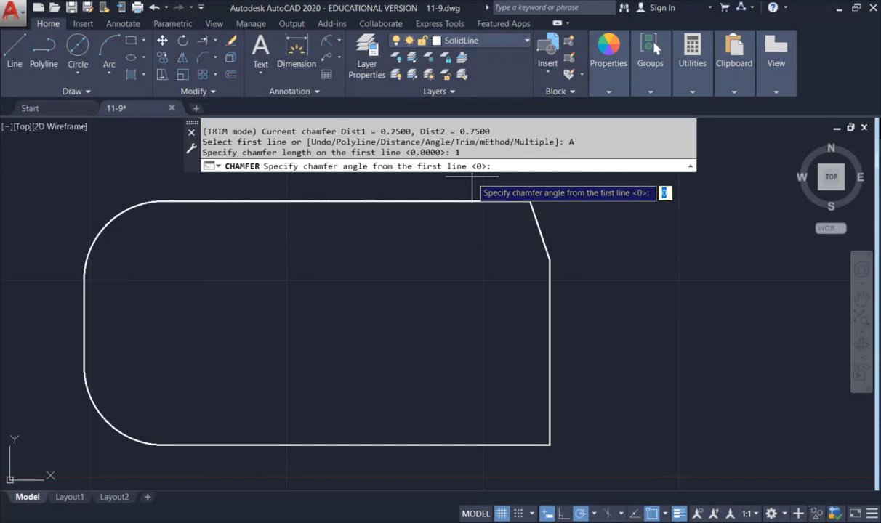
pyautogui.write('30')
pyautogui.press('Return')
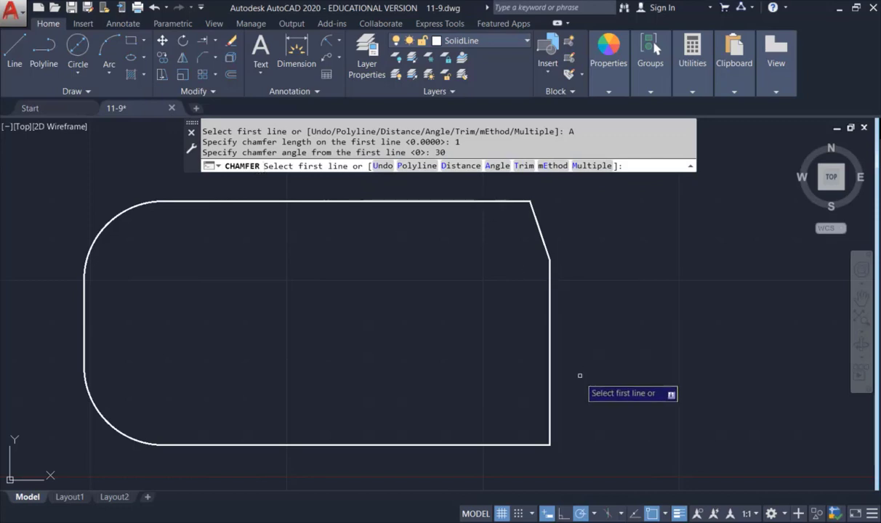
pyautogui.click(518, 444)
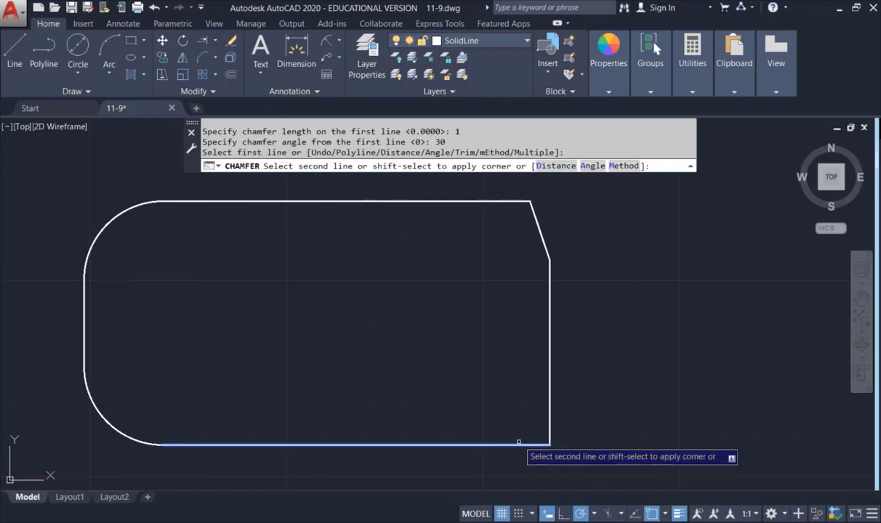
pyautogui.click(550, 368)
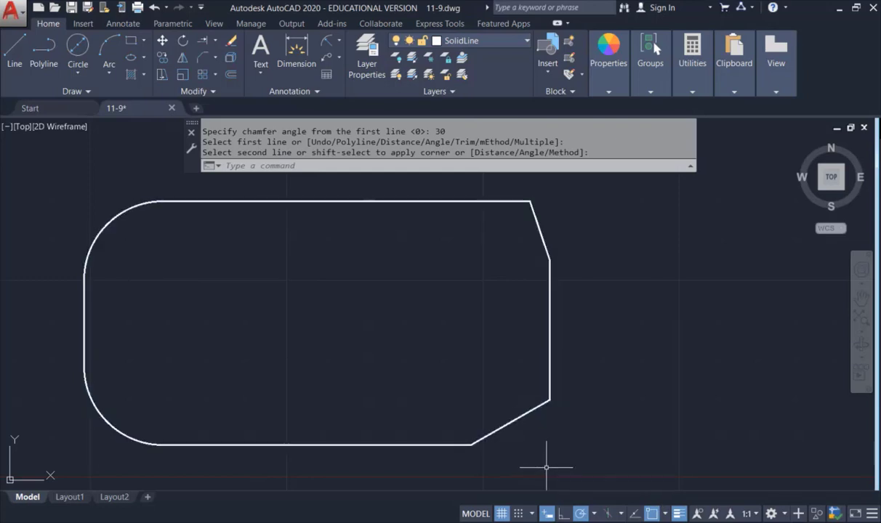
# Draw an upward-bulging three-point arc in the empty area below and left of the horizontal line under the slanted lines.
pyautogui.scroll(-3, 507, 334)
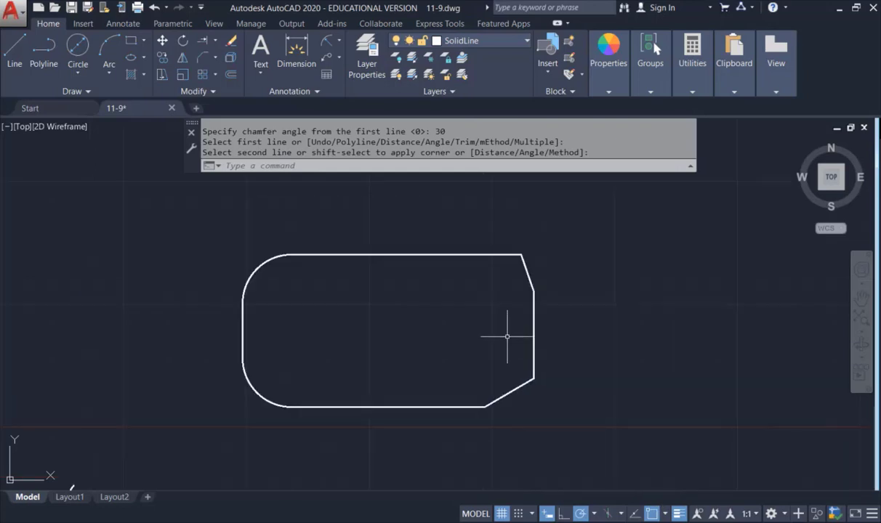
pyautogui.moveTo(507, 334); pyautogui.dragTo(680, 213, button='middle')
pyautogui.scroll(-2, 497, 281)
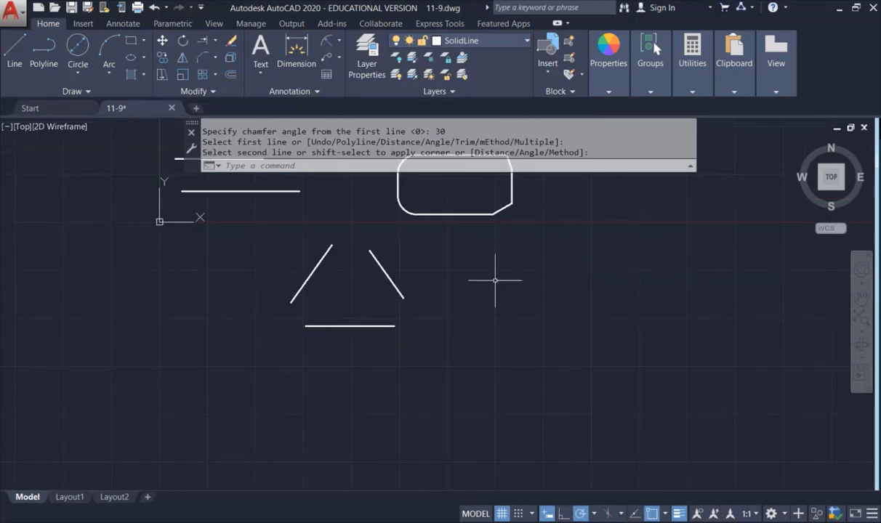
pyautogui.moveTo(498, 281); pyautogui.dragTo(353, 272, button='middle')
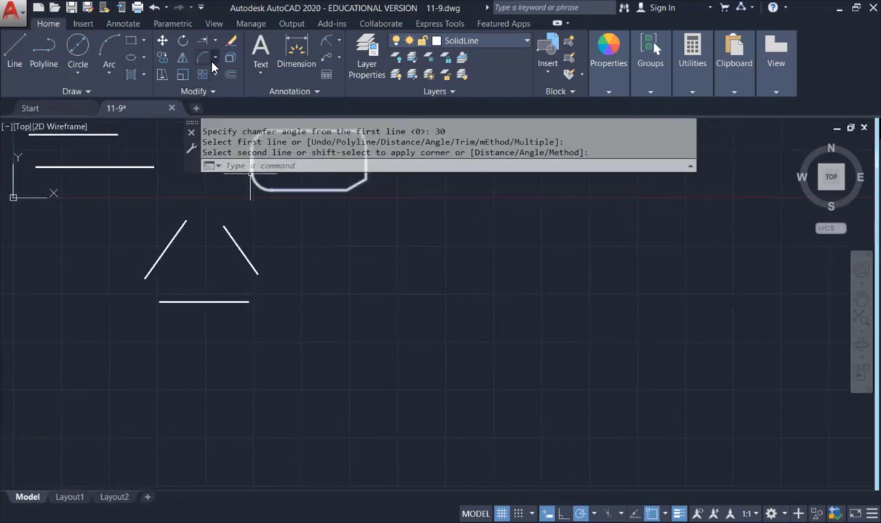
pyautogui.click(109, 76)
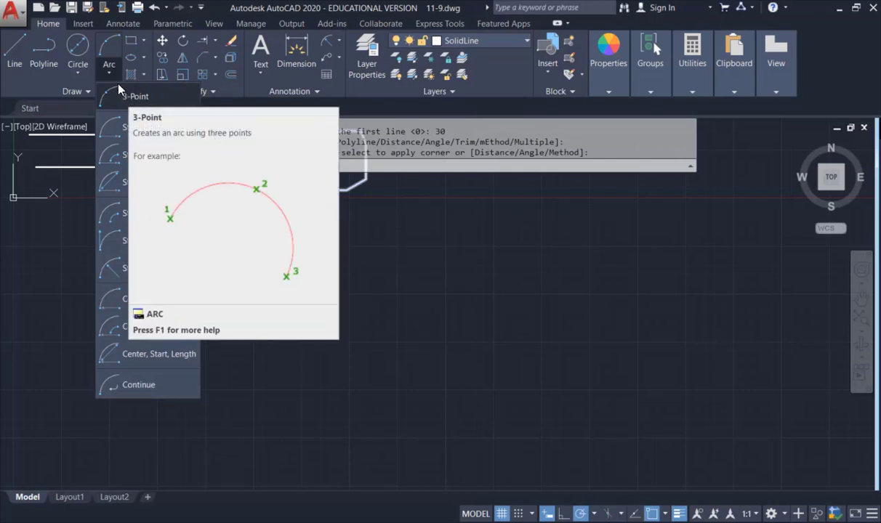
pyautogui.click(116, 80)
pyautogui.click(115, 73)
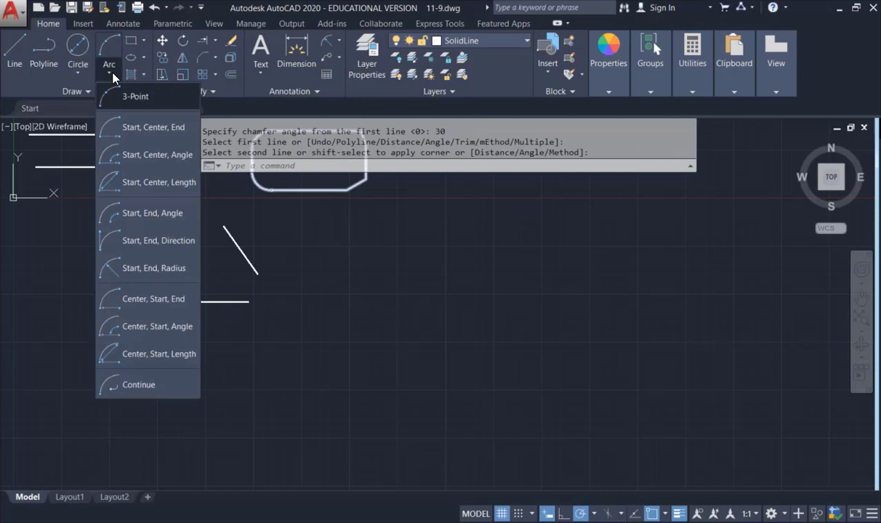
pyautogui.click(151, 100)
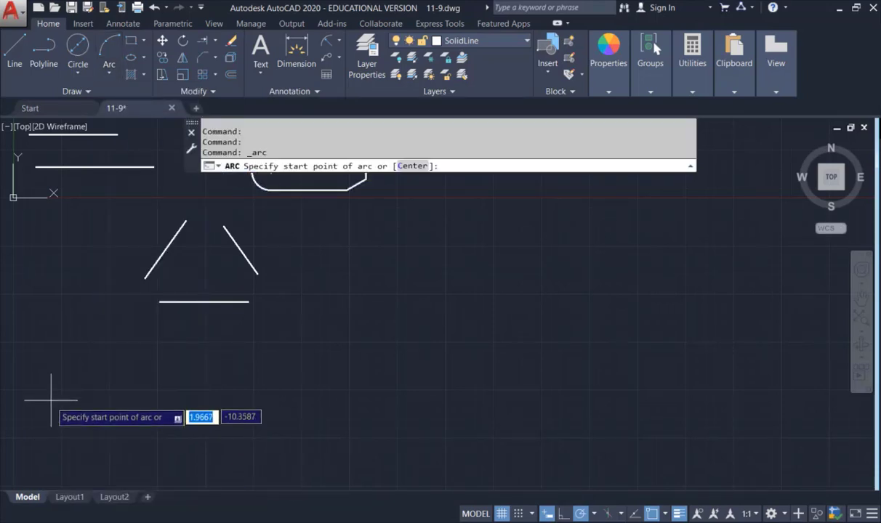
pyautogui.click(36, 420)
pyautogui.click(79, 380)
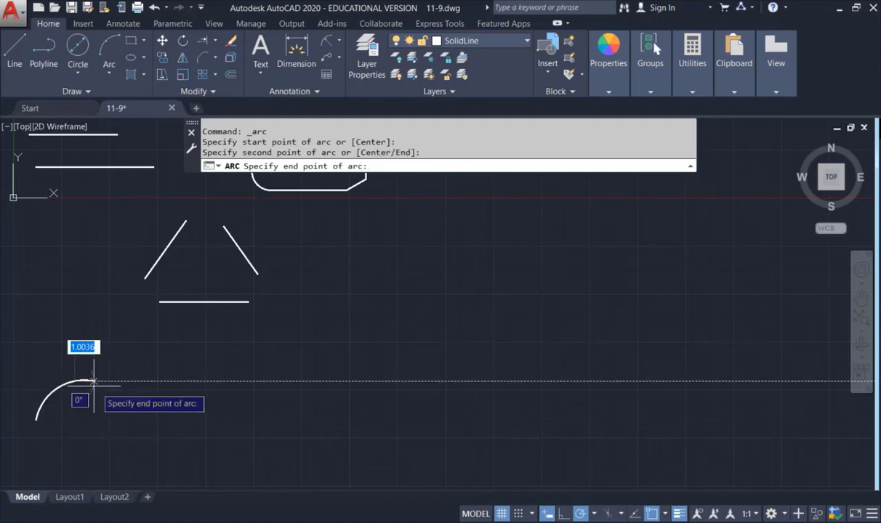
pyautogui.click(116, 402)
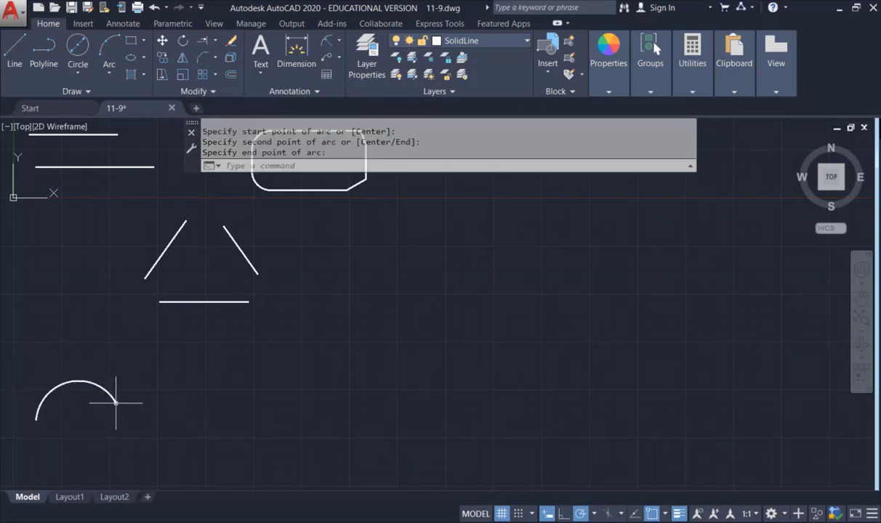
pyautogui.press('Escape')
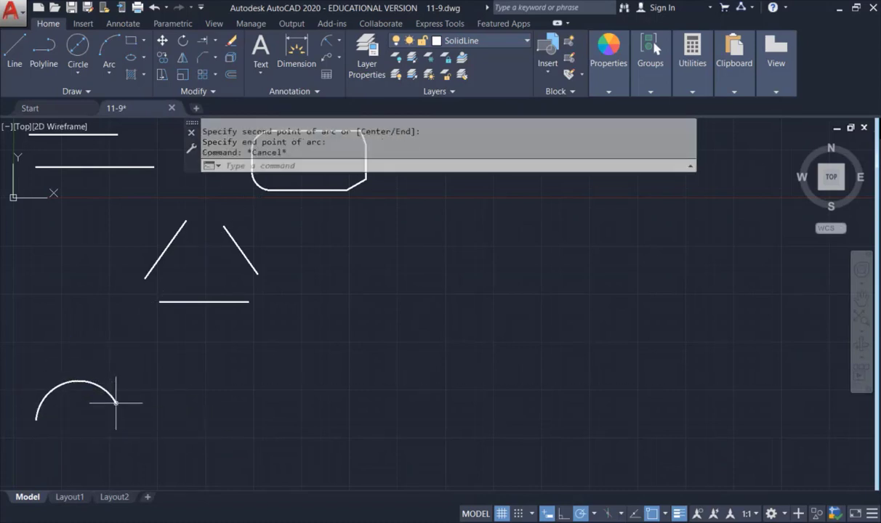
# Draw a downward-bulging three-point arc in the empty area to the lower right of the first arc.
pyautogui.click(102, 70)
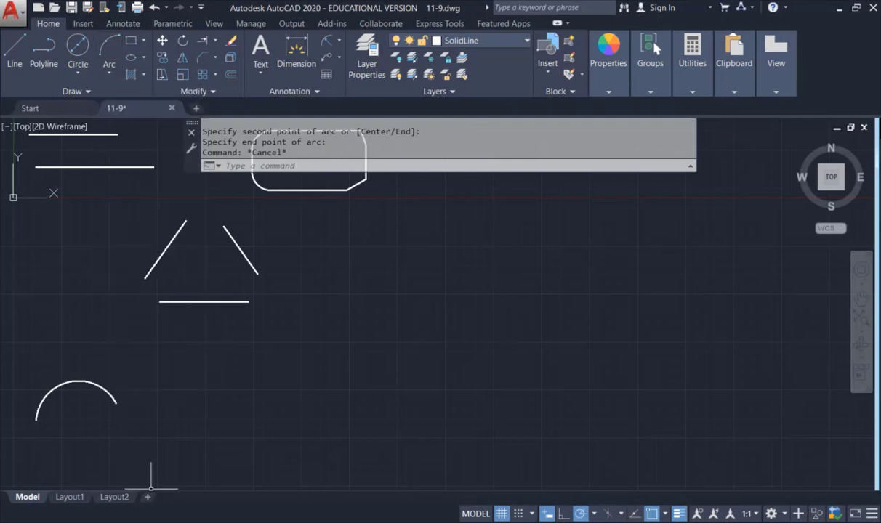
pyautogui.click(144, 445)
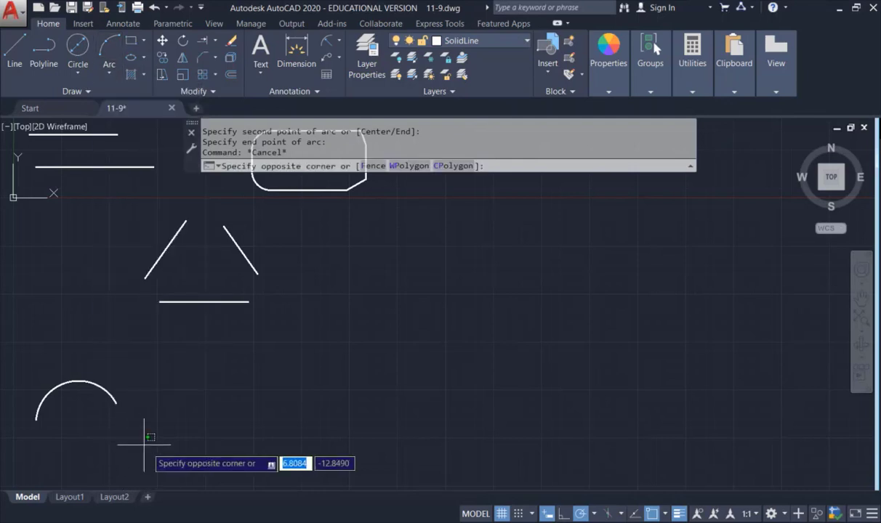
pyautogui.click(78, 72)
pyautogui.click(109, 72)
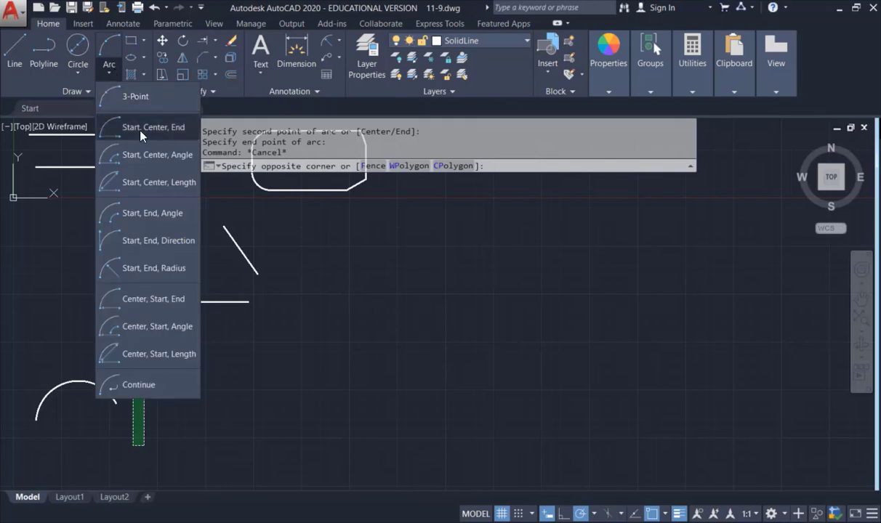
pyautogui.click(153, 128)
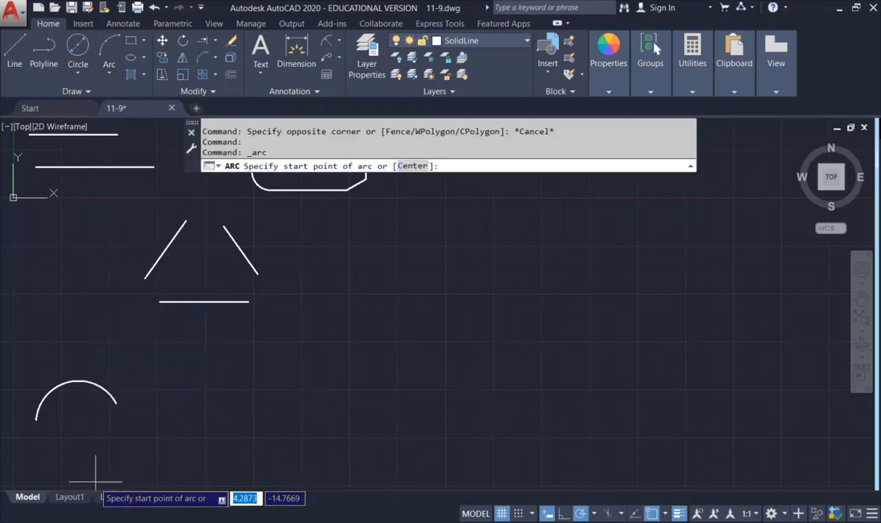
pyautogui.click(143, 439)
pyautogui.click(193, 467)
pyautogui.click(257, 425)
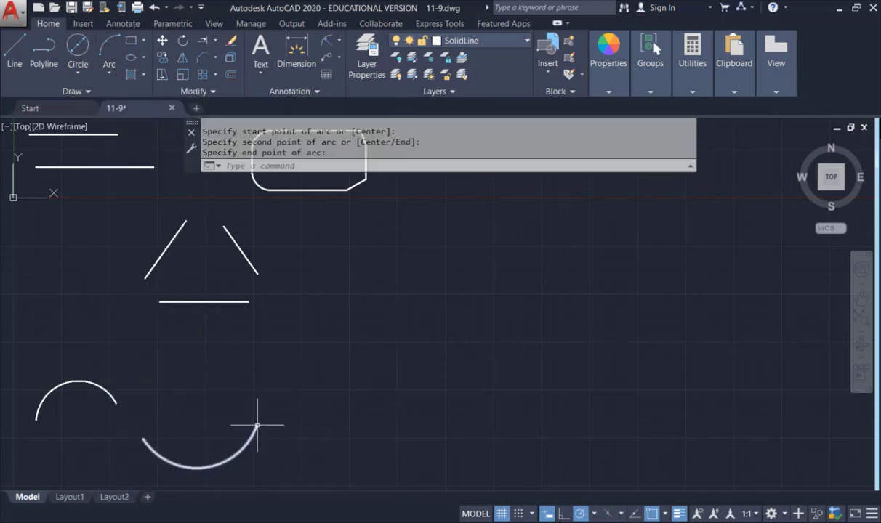
pyautogui.press('Escape')
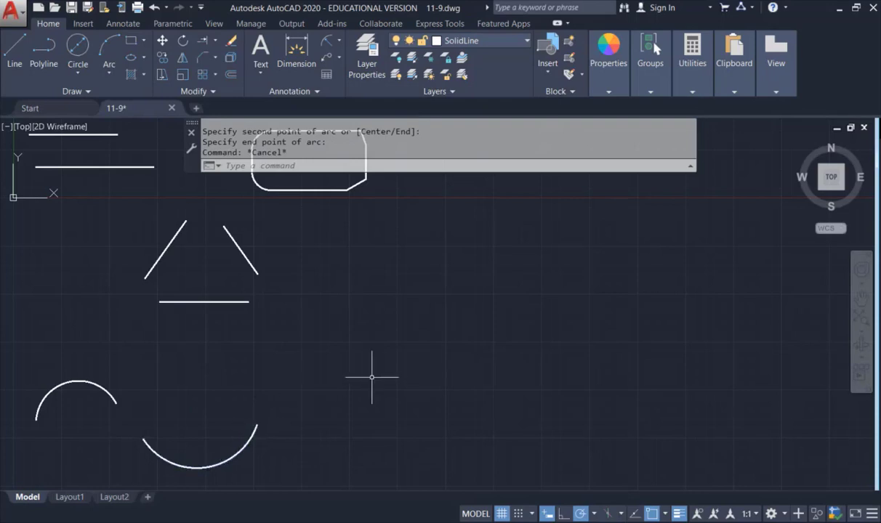
# Join the facing ends of the two arcs with Blend Curves, using Tangent continuity.
pyautogui.scroll(2, 353, 419)
pyautogui.moveTo(377, 407); pyautogui.dragTo(614, 328, button='middle')
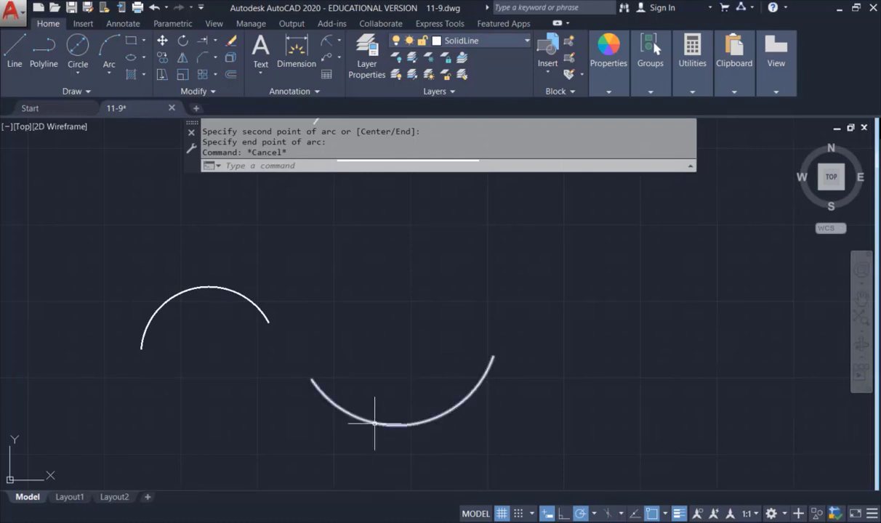
pyautogui.scroll(2, 376, 415)
pyautogui.moveTo(407, 363); pyautogui.dragTo(529, 370, button='middle')
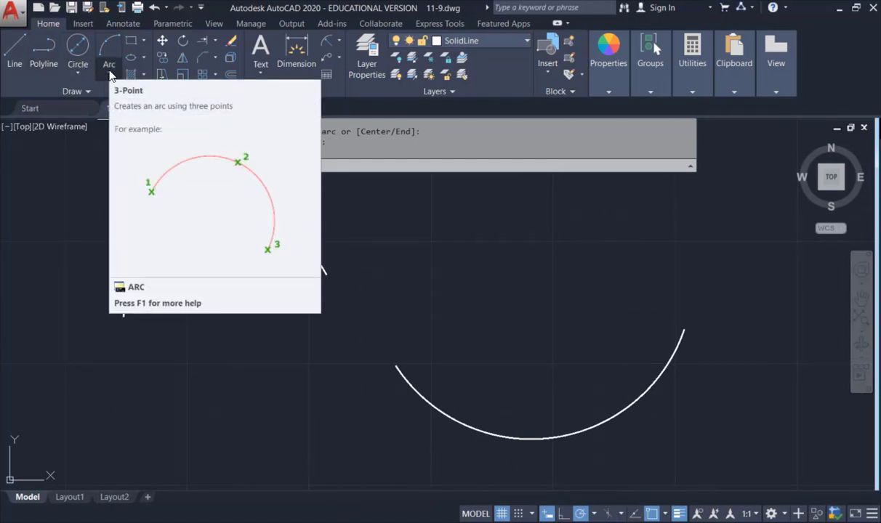
pyautogui.click(215, 57)
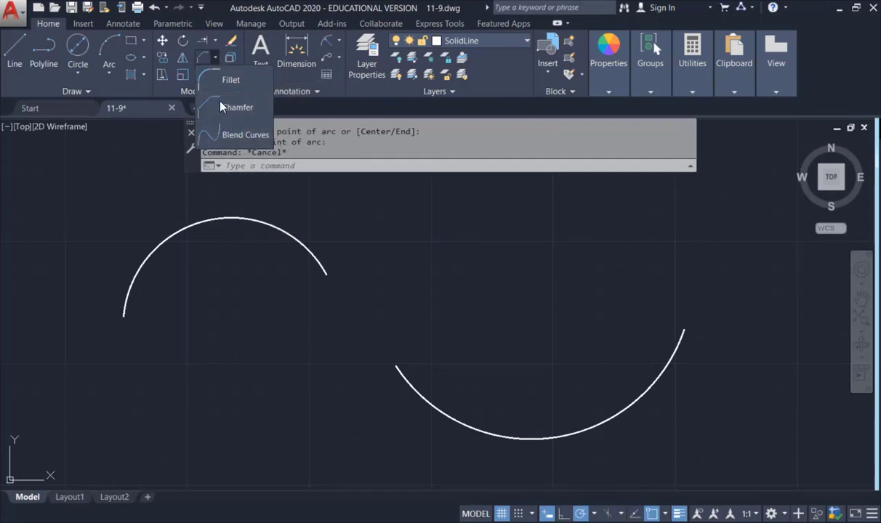
pyautogui.click(223, 141)
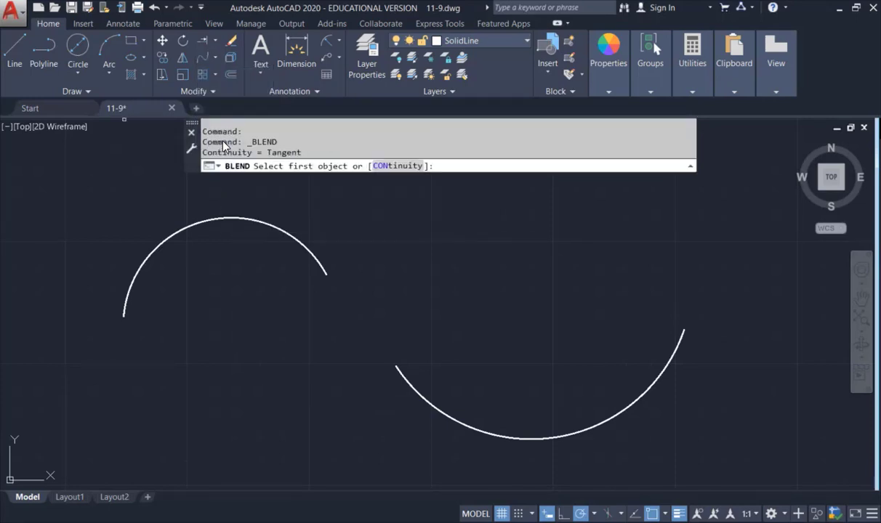
pyautogui.click(309, 249)
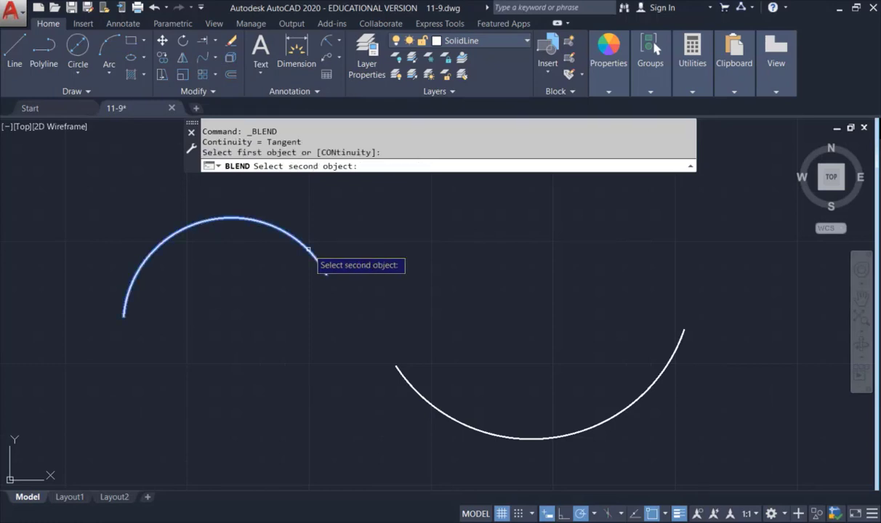
pyautogui.click(419, 394)
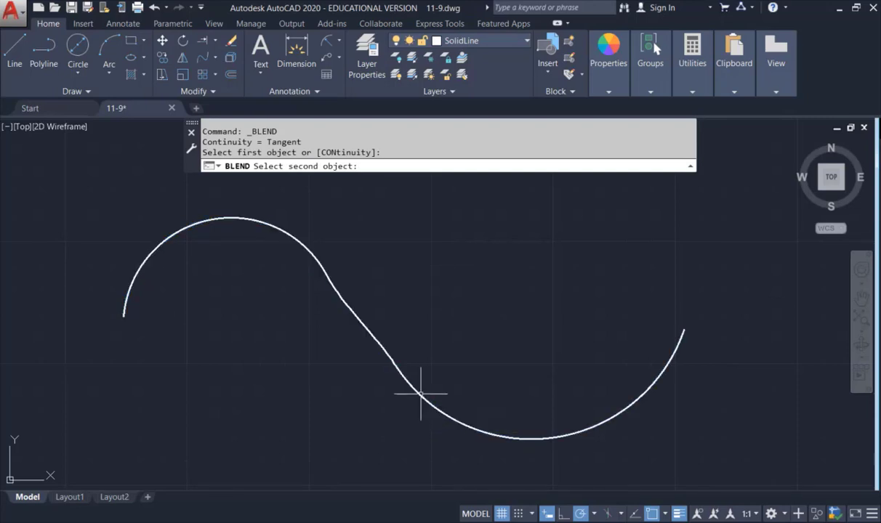
# Reshape the blend curve into an S by stretching its upper middle vertex down-left and its lower middle vertex up-right, and deselect it.
pyautogui.click(362, 323)
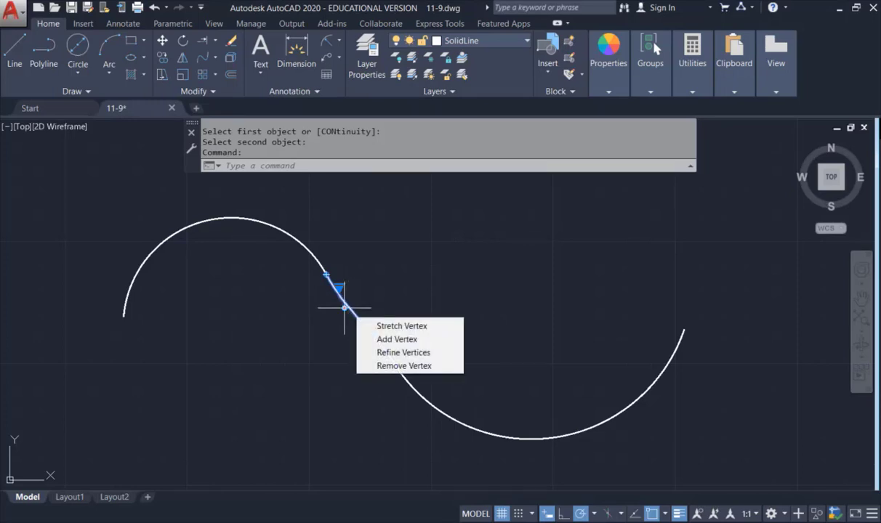
pyautogui.click(345, 308)
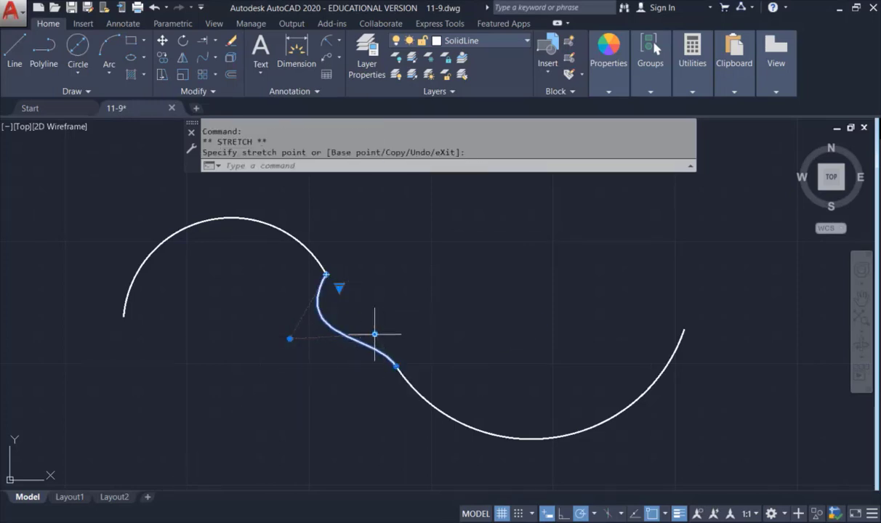
pyautogui.click(431, 299)
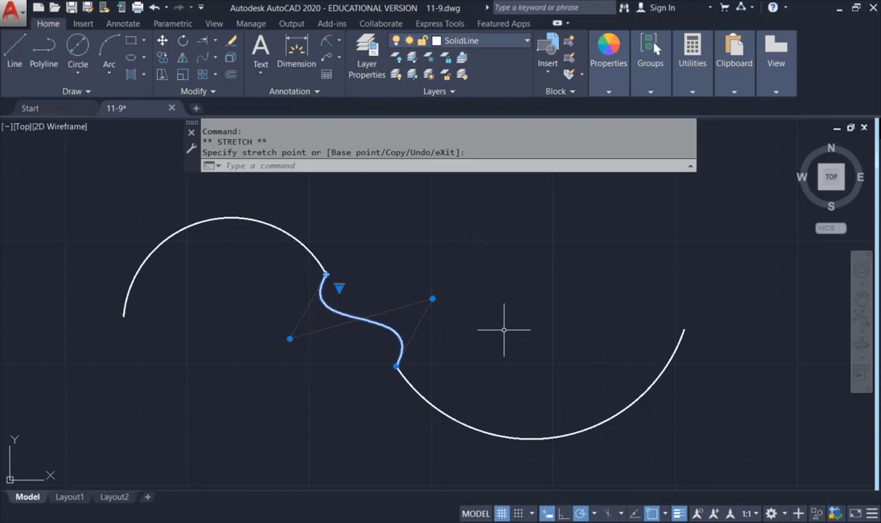
pyautogui.click(219, 92)
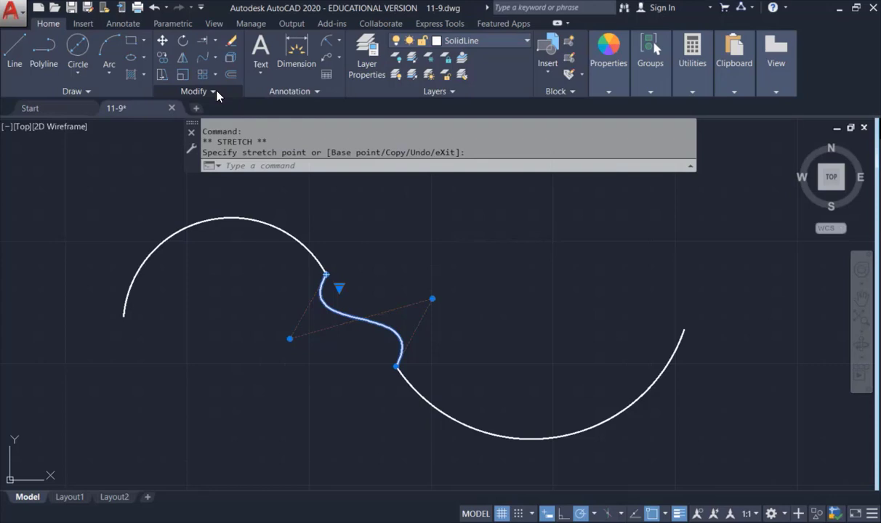
pyautogui.click(217, 93)
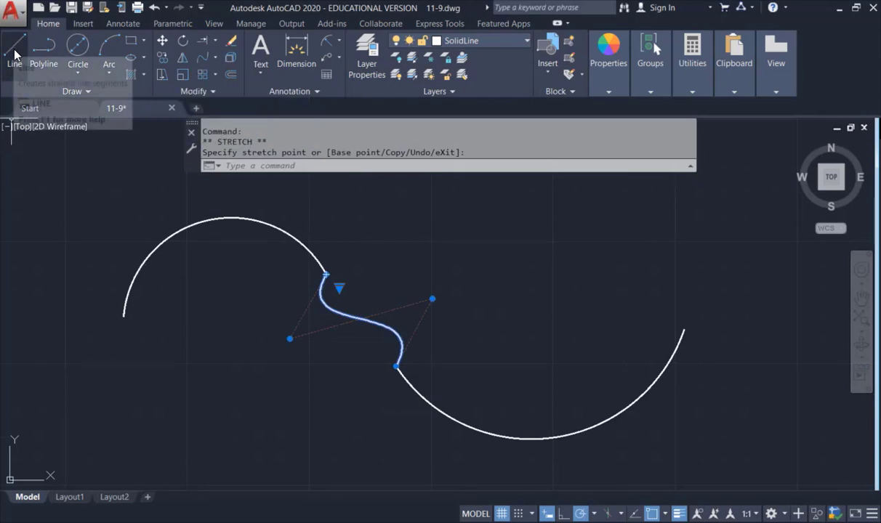
pyautogui.press('Escape')
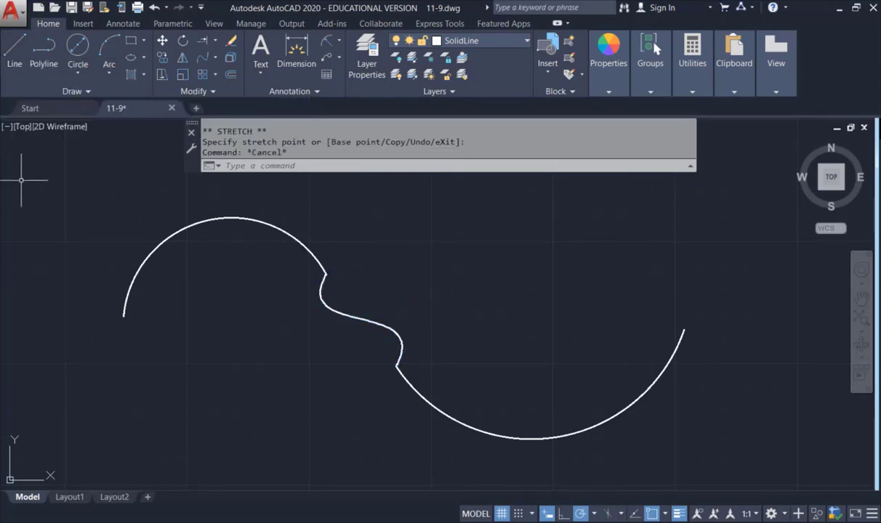
# Draw a single horizontal line in the empty area below the blended arcs.
pyautogui.scroll(-2, 413, 331)
pyautogui.moveTo(476, 307)
pyautogui.mouseDown(button='middle')
pyautogui.moveTo(467, 260)
pyautogui.moveTo(388, 224)
pyautogui.mouseUp(button='middle')
pyautogui.click(15, 50)
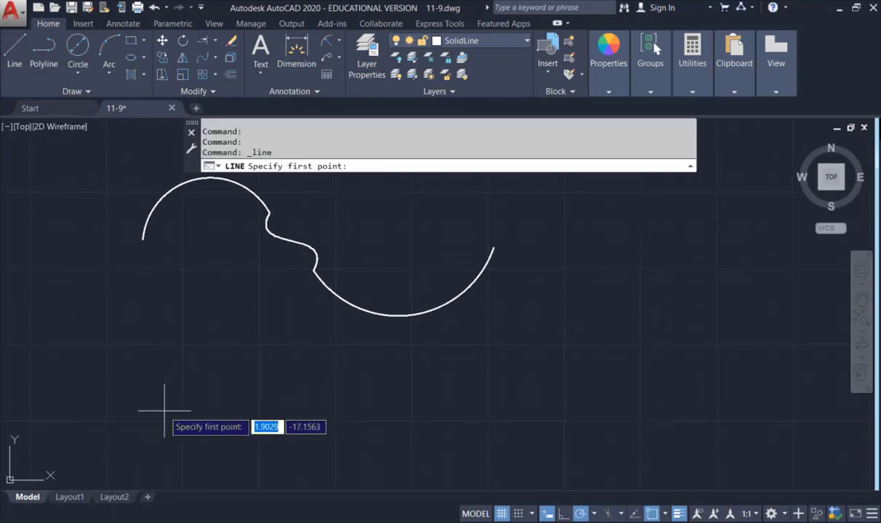
pyautogui.click(164, 411)
pyautogui.click(447, 411)
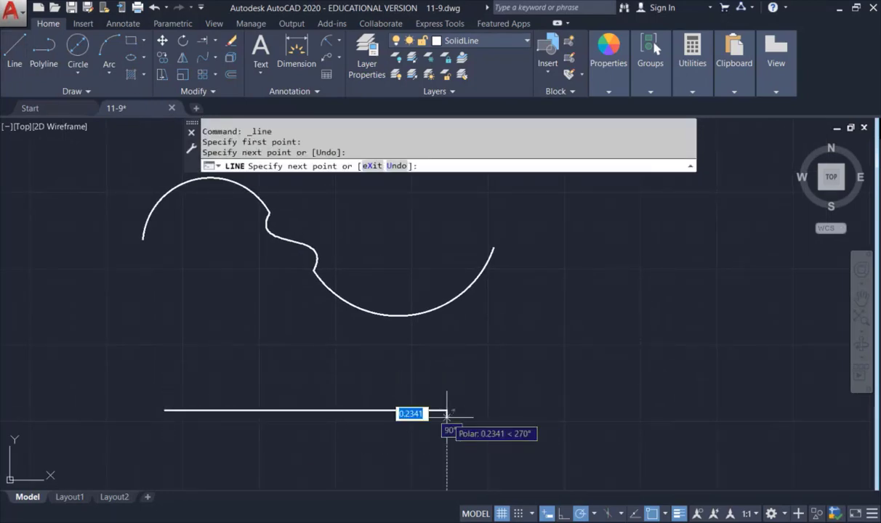
pyautogui.press('Escape')
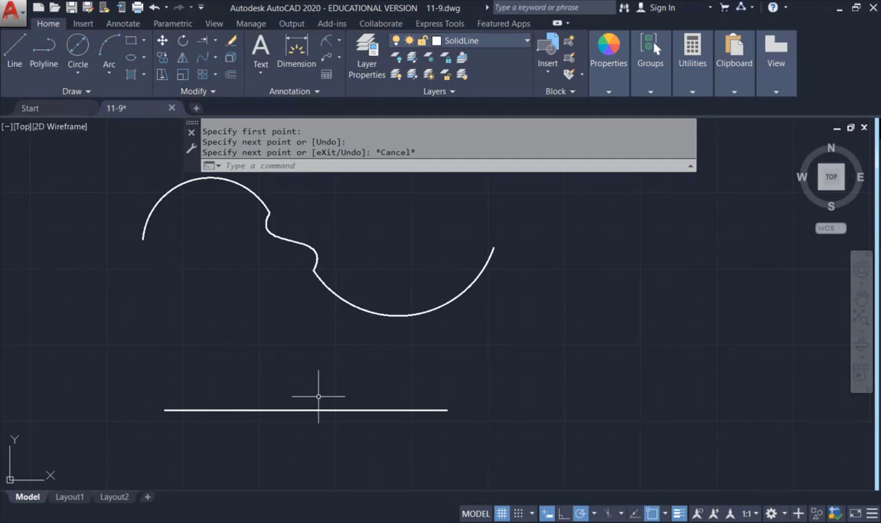
# Break the horizontal line between points about one quarter and 70 percent along its length, and undo the break.
pyautogui.scroll(2, 319, 399)
pyautogui.moveTo(404, 417)
pyautogui.mouseDown(button='middle')
pyautogui.moveTo(448, 387)
pyautogui.moveTo(431, 307)
pyautogui.mouseUp(button='middle')
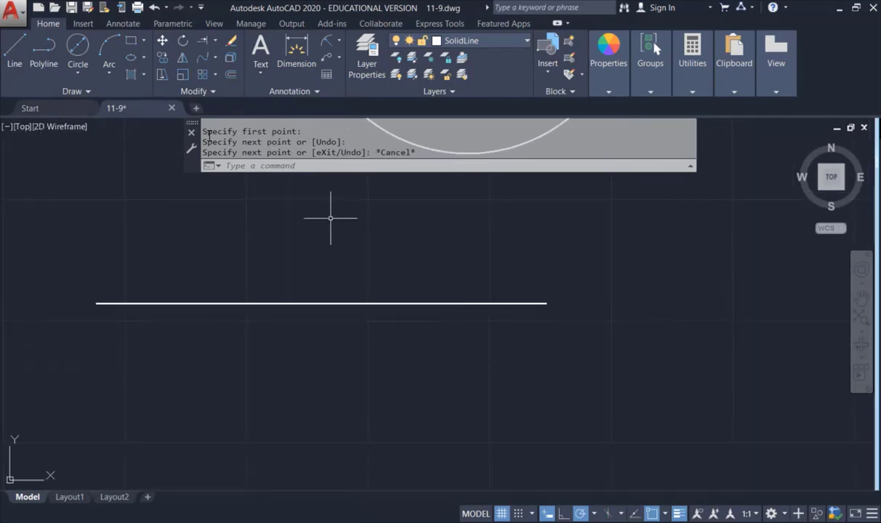
pyautogui.click(232, 93)
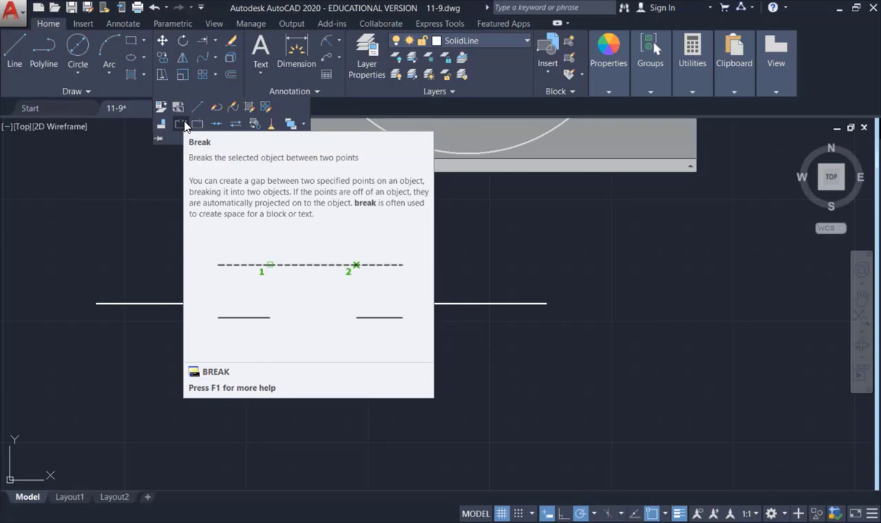
pyautogui.click(182, 125)
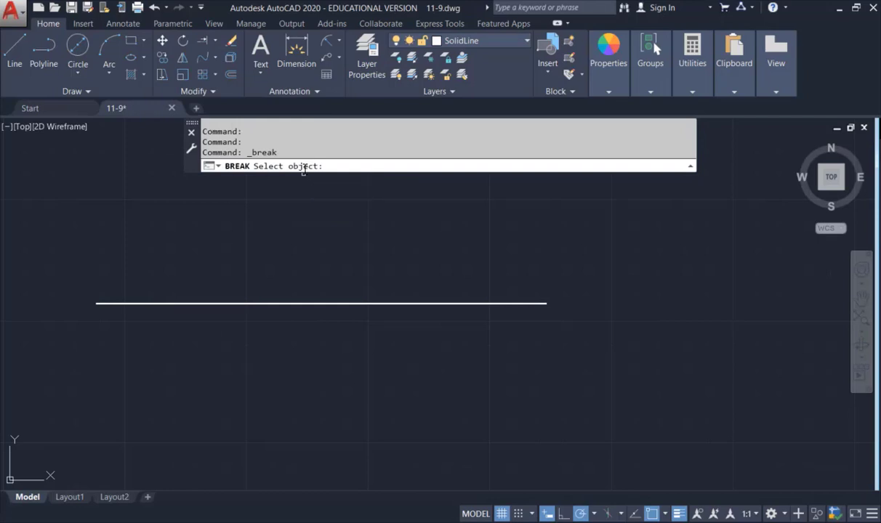
pyautogui.click(209, 302)
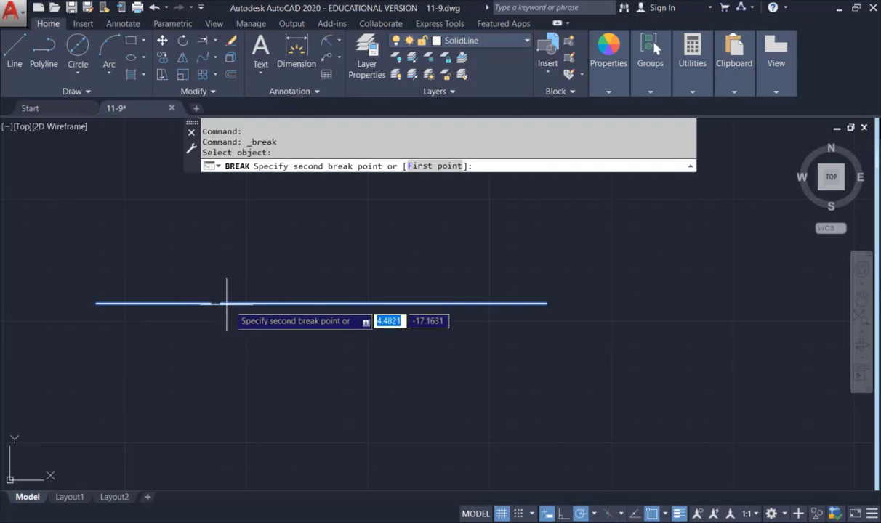
pyautogui.click(416, 303)
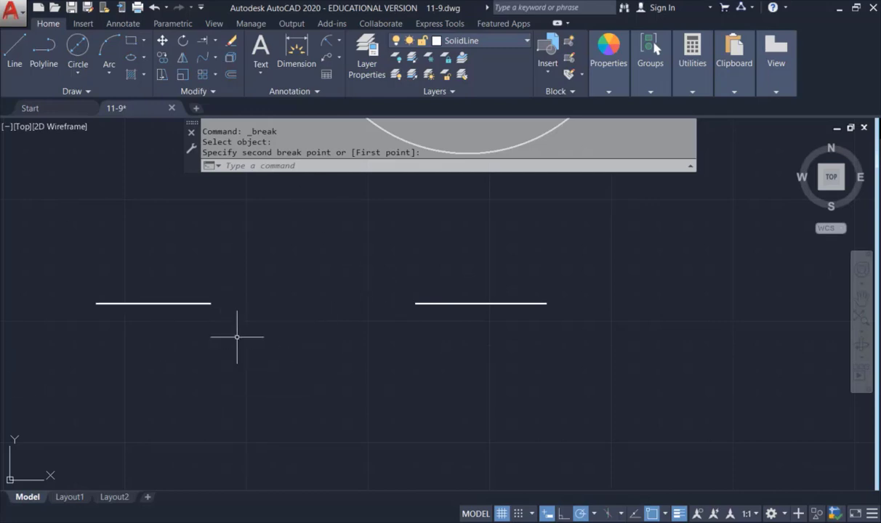
pyautogui.click(154, 7)
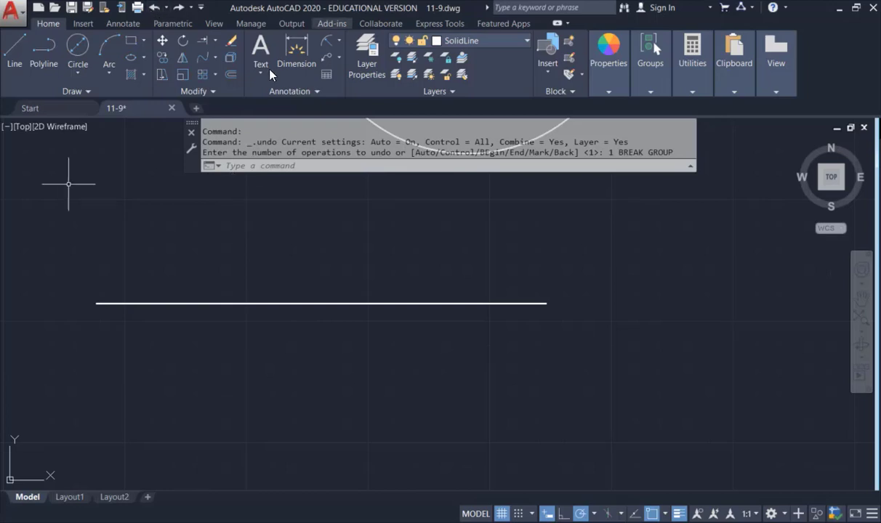
# Break a shorter gap into the horizontal line, from about one quarter to just past its midpoint, and undo it.
pyautogui.click(197, 97)
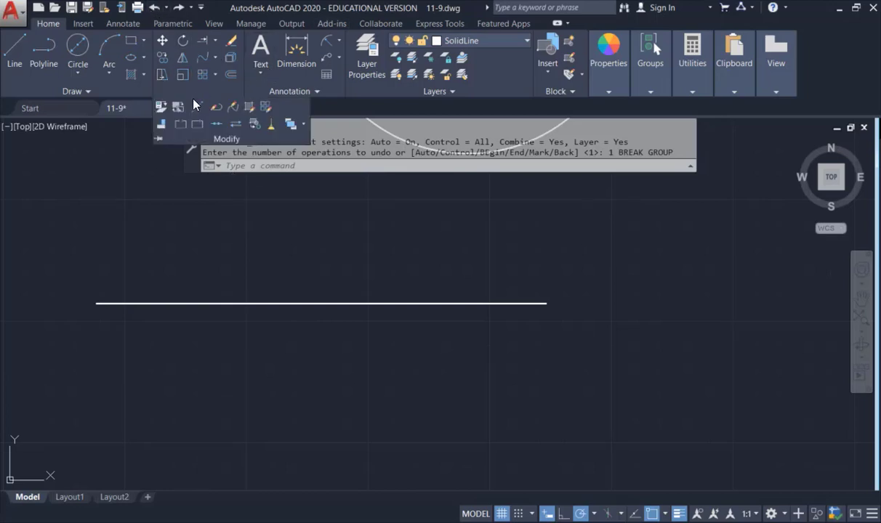
pyautogui.click(182, 129)
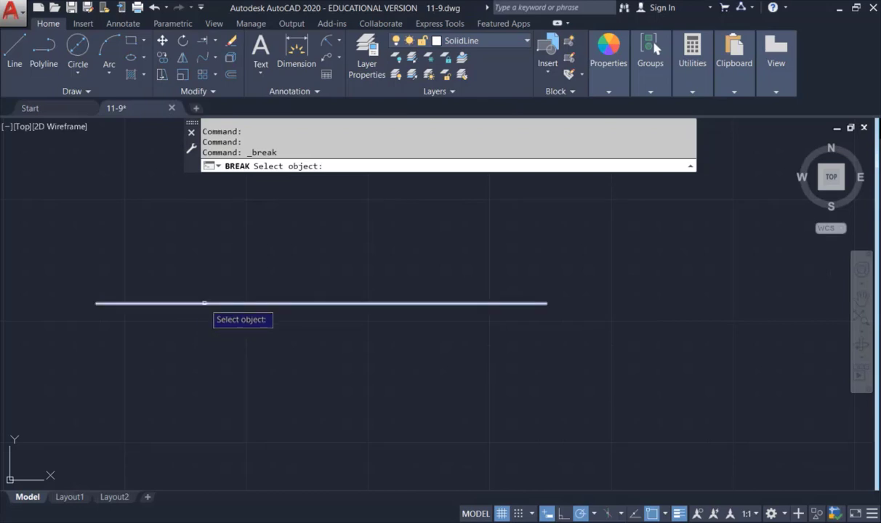
pyautogui.click(205, 304)
pyautogui.click(355, 303)
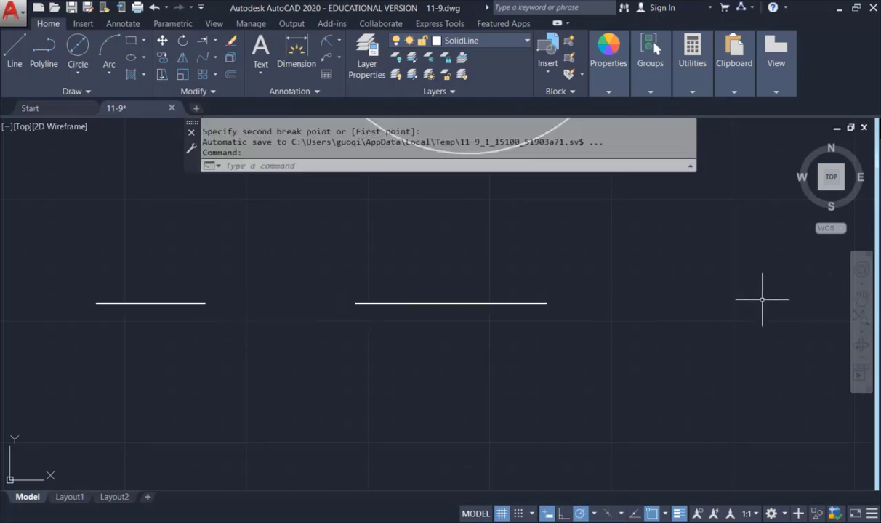
pyautogui.press('Escape')
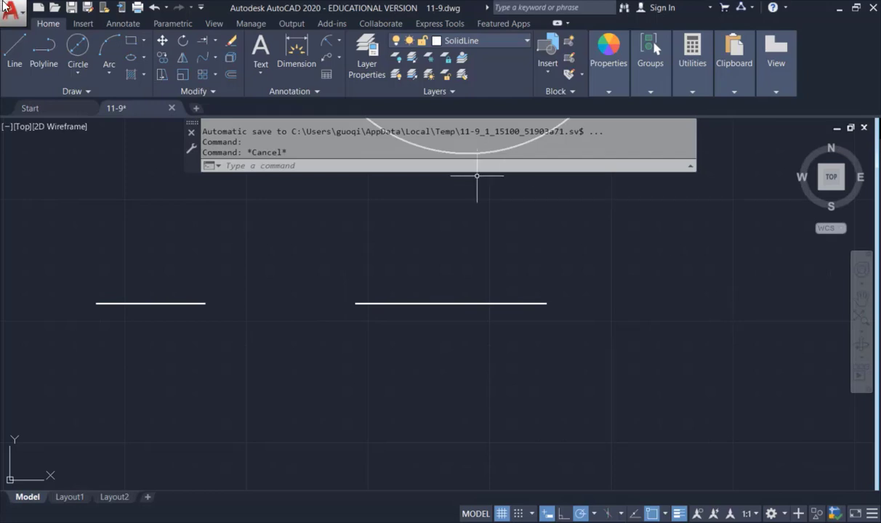
pyautogui.click(155, 9)
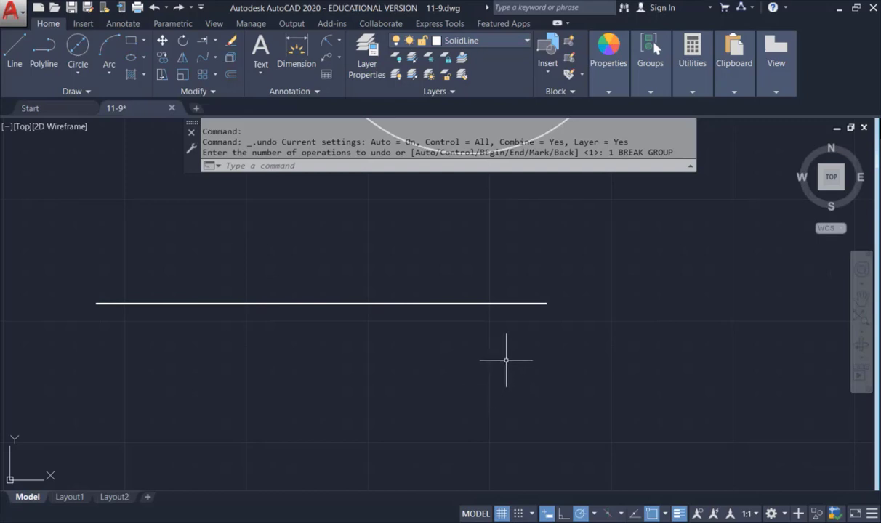
# Break the horizontal line at a single point about one third along its length, and undo the break.
pyautogui.click(210, 91)
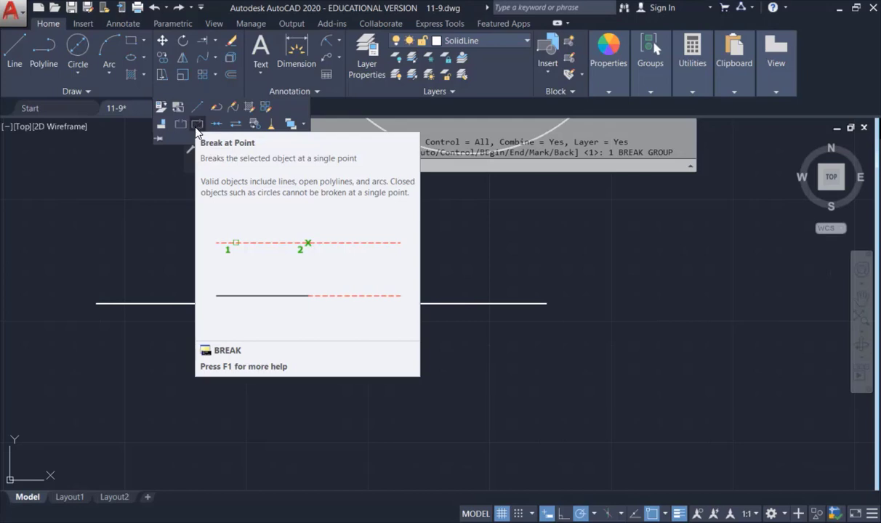
pyautogui.click(197, 125)
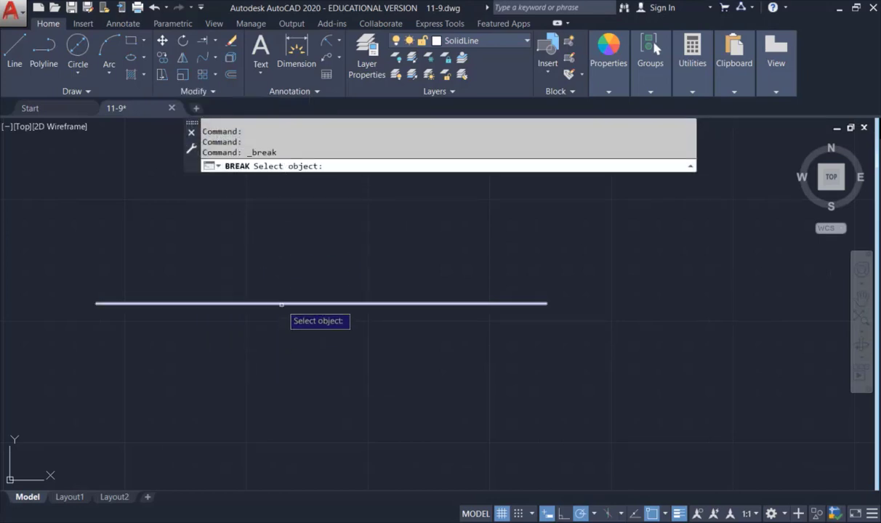
pyautogui.click(281, 303)
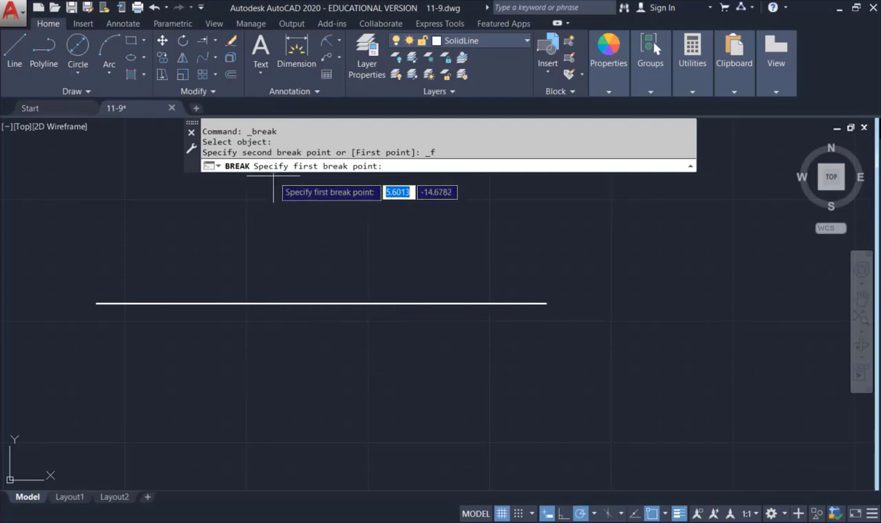
pyautogui.click(249, 303)
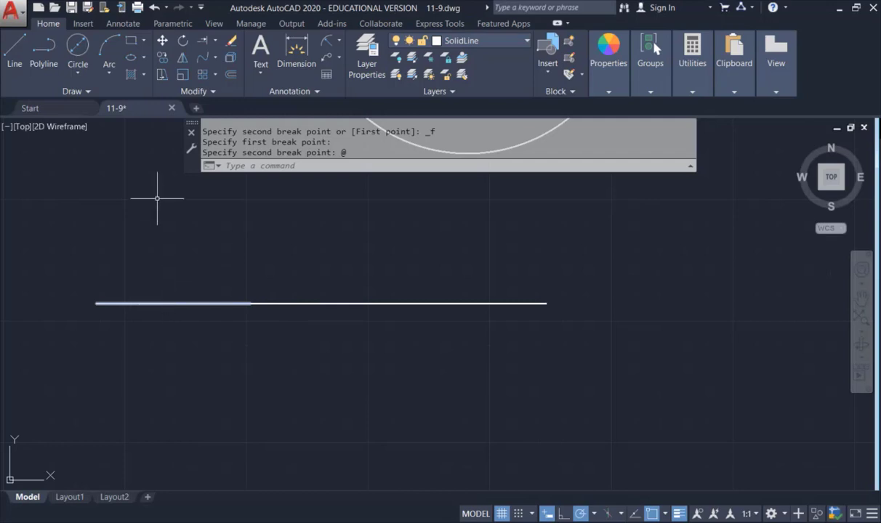
pyautogui.click(155, 8)
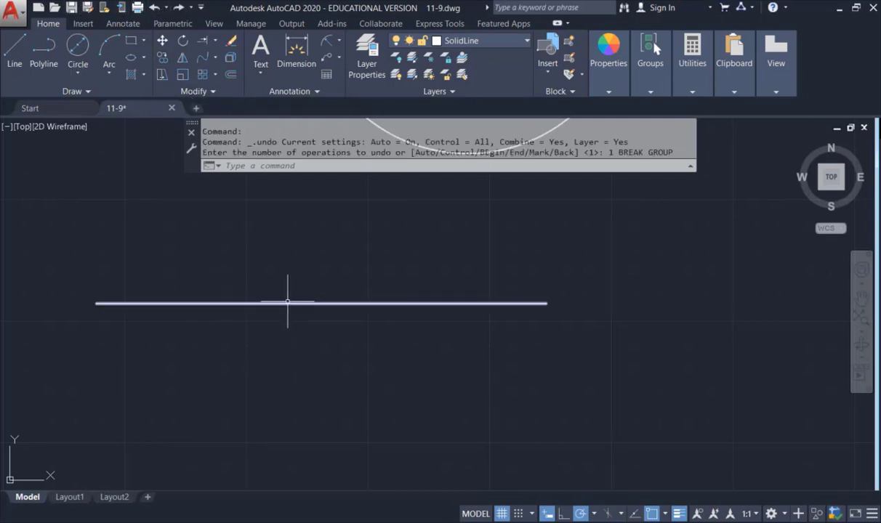
# Split the horizontal line into two touching segments with Break at Point, about one third from its left end.
pyautogui.click(210, 90)
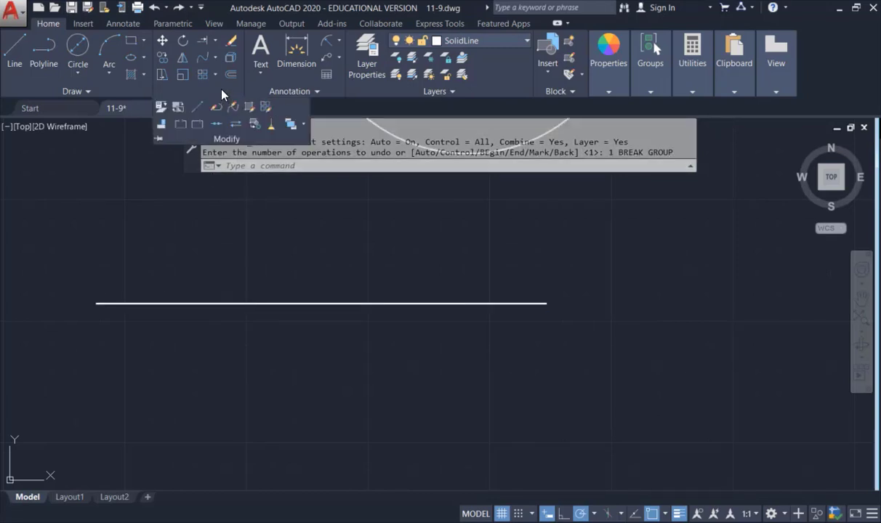
pyautogui.click(197, 125)
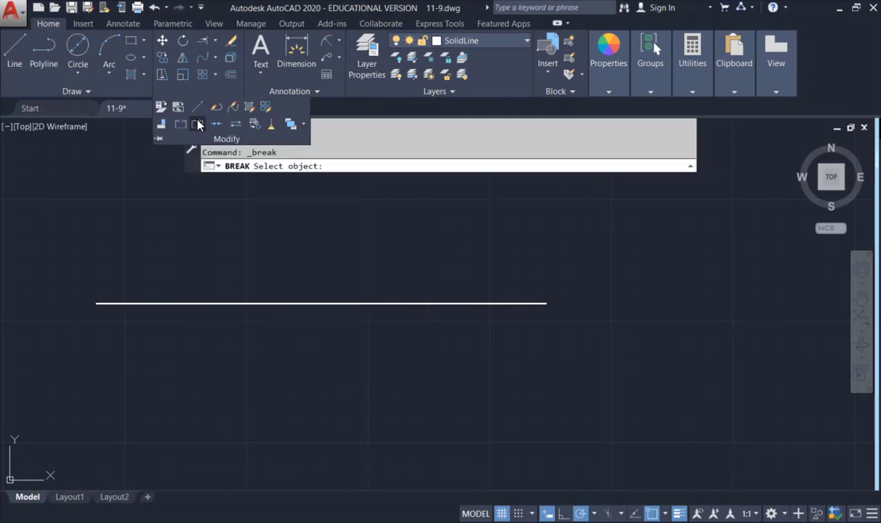
pyautogui.click(268, 302)
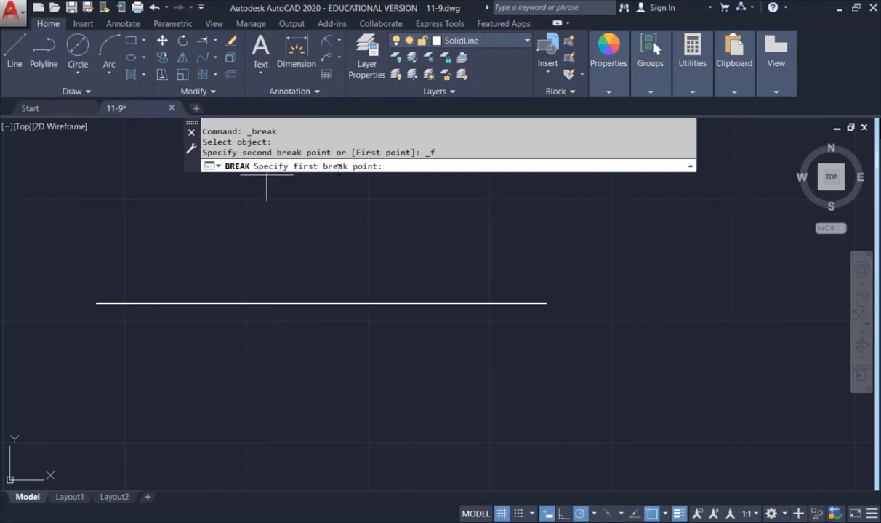
pyautogui.click(240, 303)
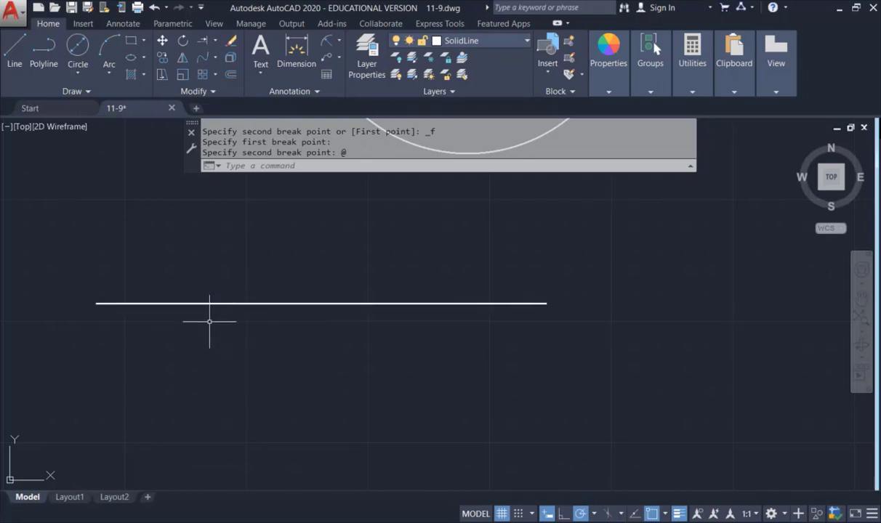
pyautogui.scroll(2, 378, 304)
pyautogui.moveTo(378, 305)
pyautogui.mouseDown(button='middle')
pyautogui.moveTo(434, 254)
pyautogui.moveTo(527, 255)
pyautogui.mouseUp(button='middle')
pyautogui.scroll(2, 502, 255)
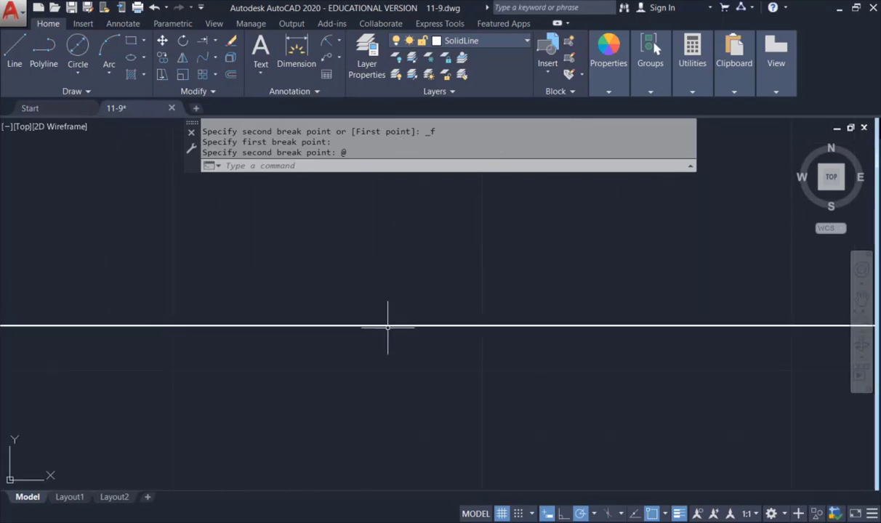
pyautogui.scroll(-2, 387, 327)
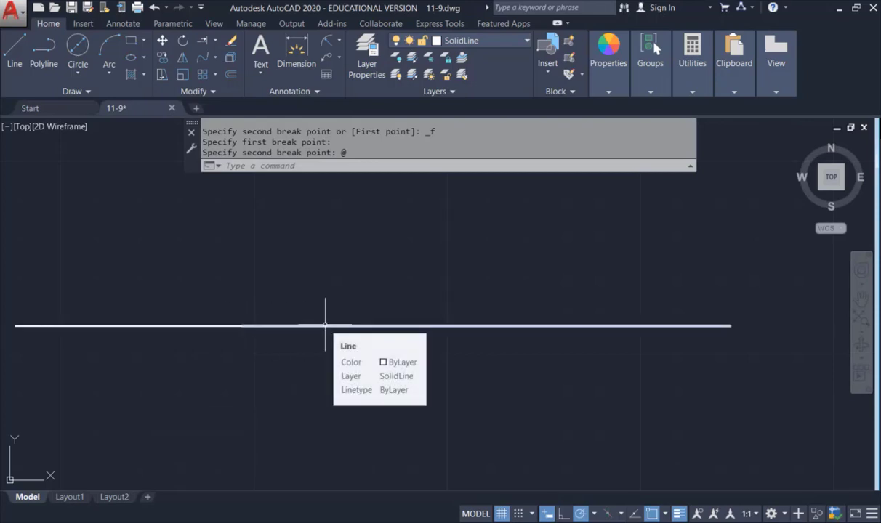
# Join the two collinear segments of the broken horizontal line, and undo the join.
pyautogui.click(203, 95)
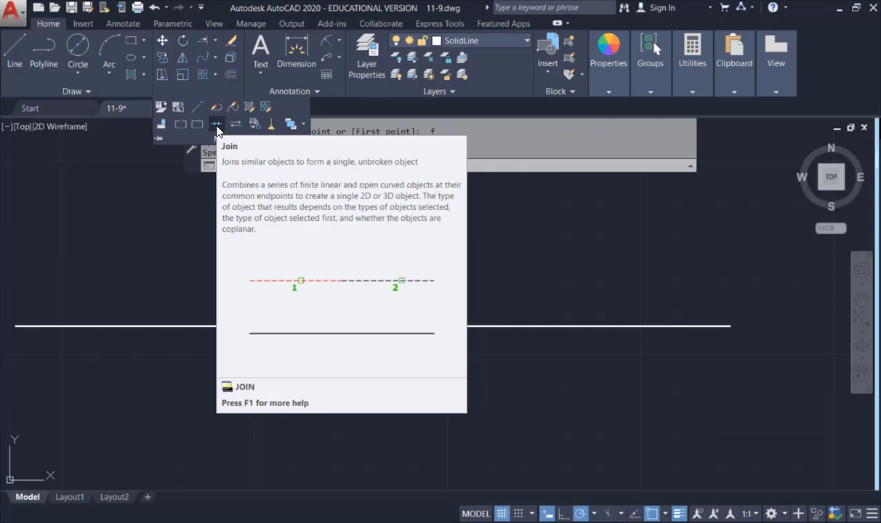
pyautogui.click(217, 126)
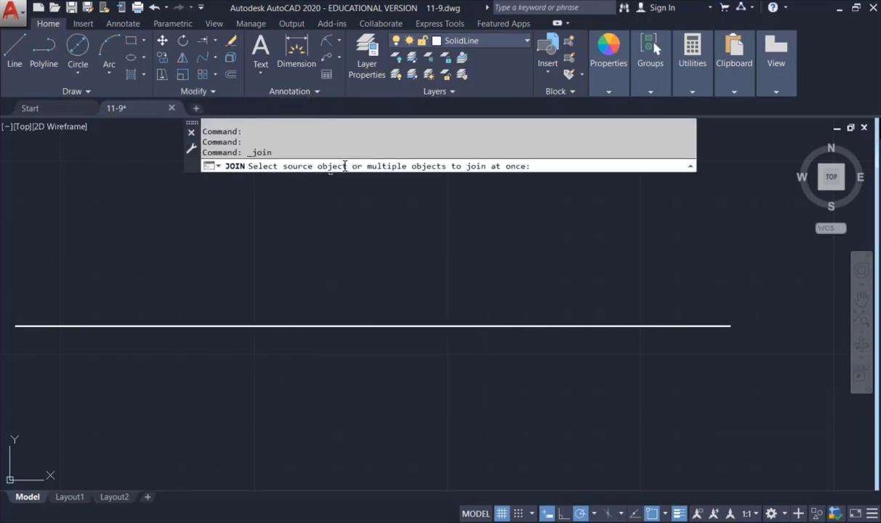
pyautogui.scroll(-2, 85, 240)
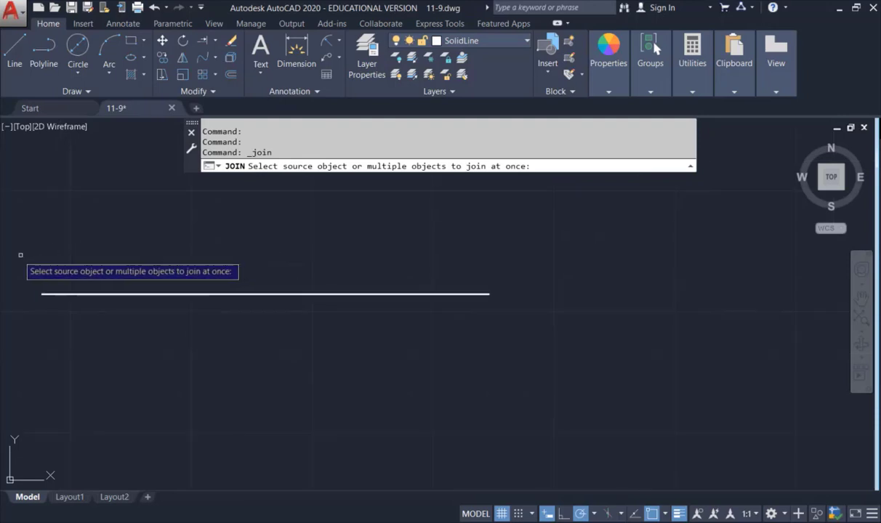
pyautogui.click(11, 203)
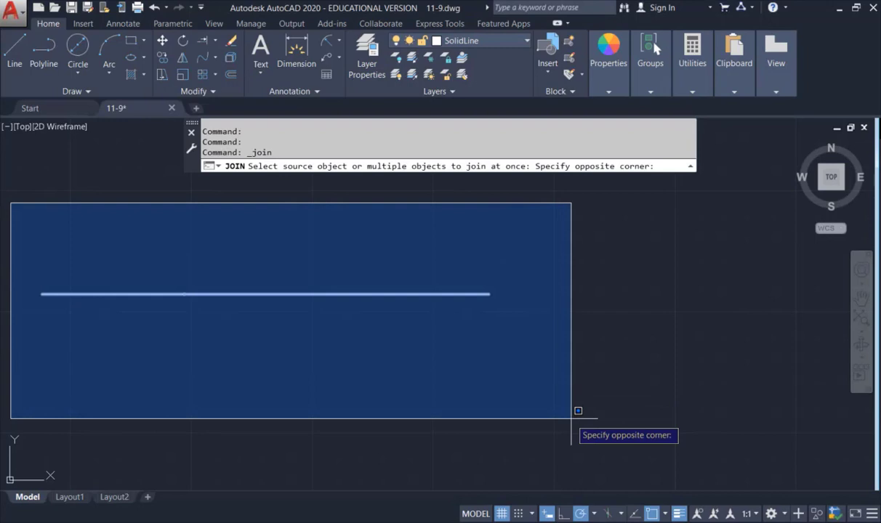
pyautogui.click(571, 419)
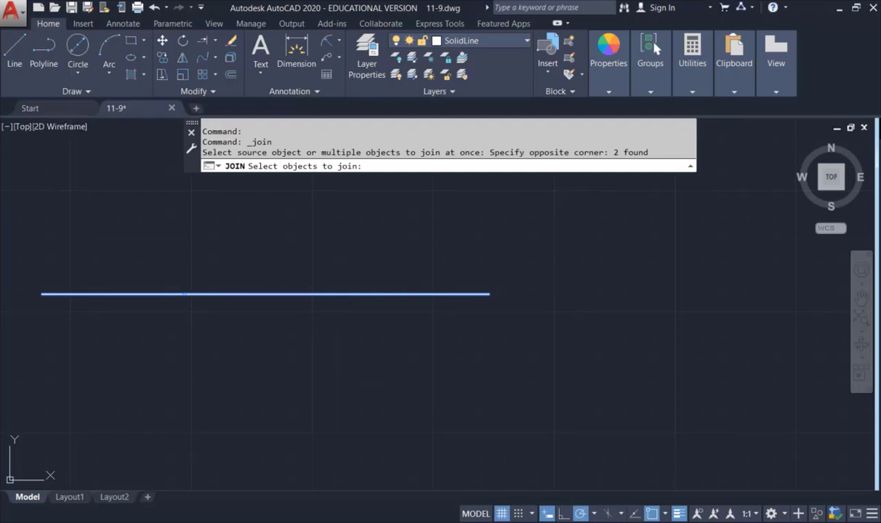
pyautogui.press('Return')
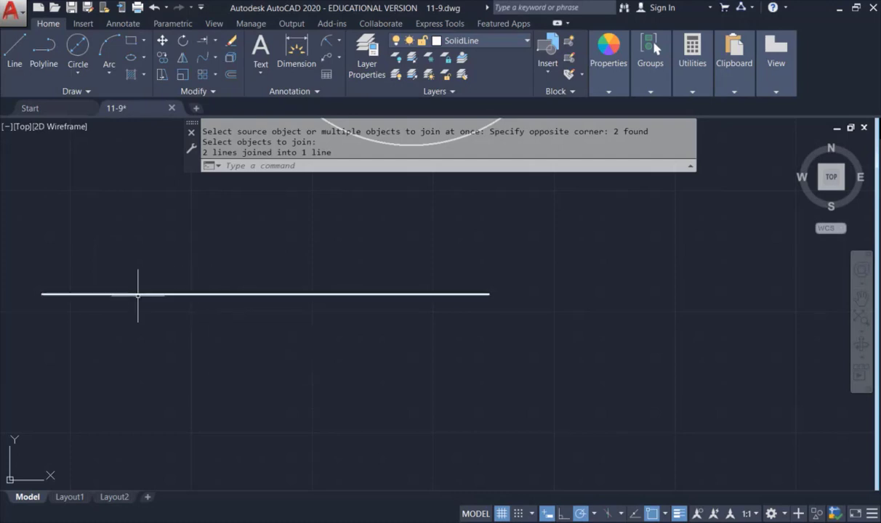
pyautogui.moveTo(242, 293)
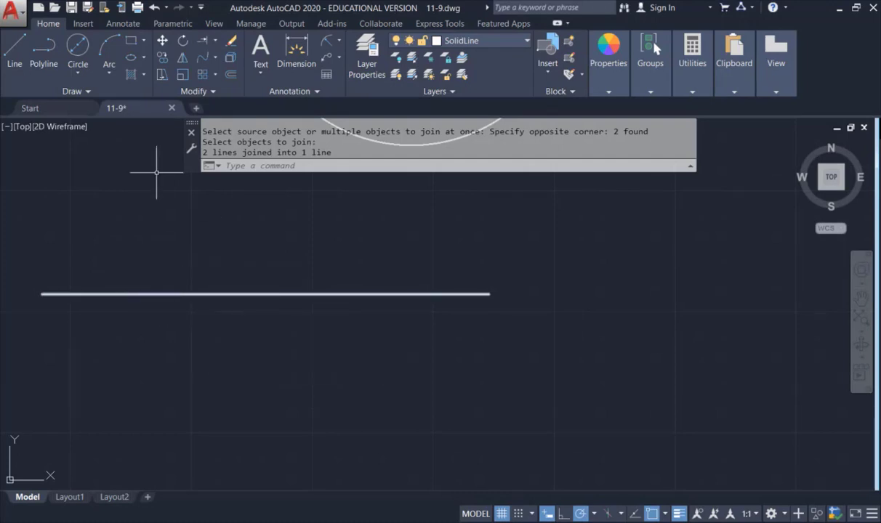
pyautogui.click(155, 7)
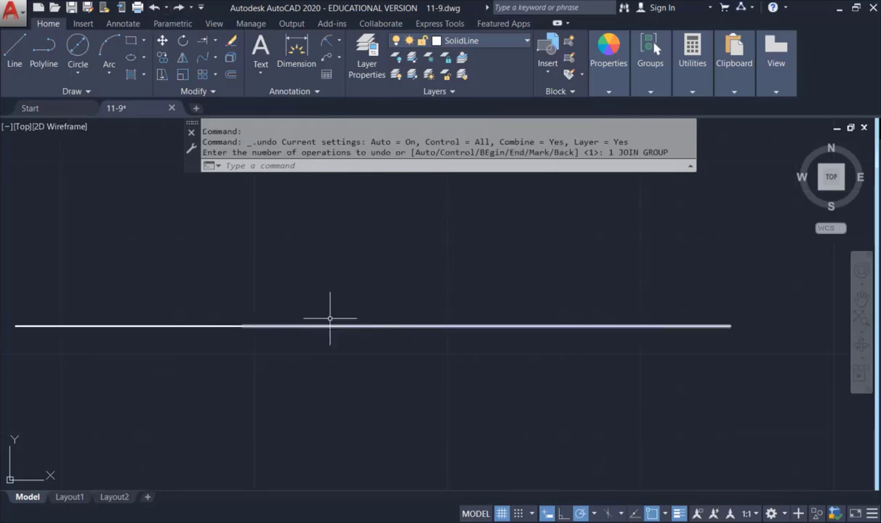
# Join both segments of the broken horizontal line back into a single line.
pyautogui.click(206, 93)
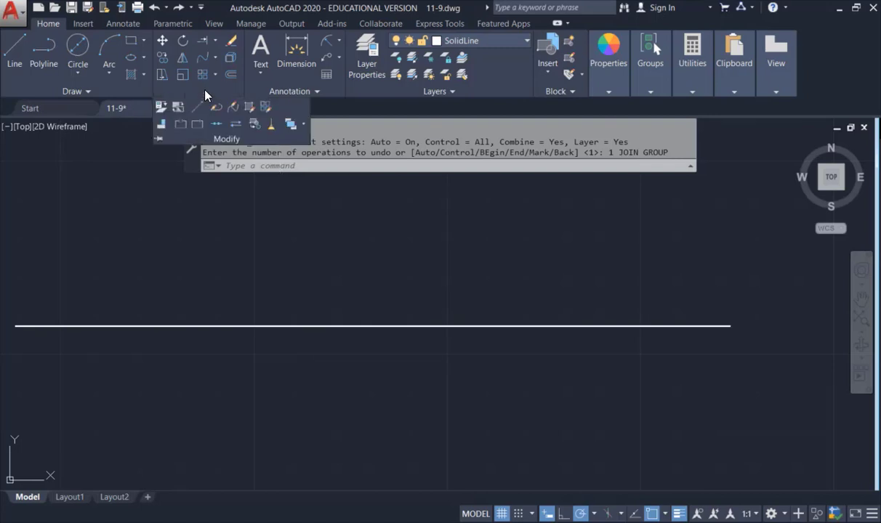
pyautogui.click(216, 126)
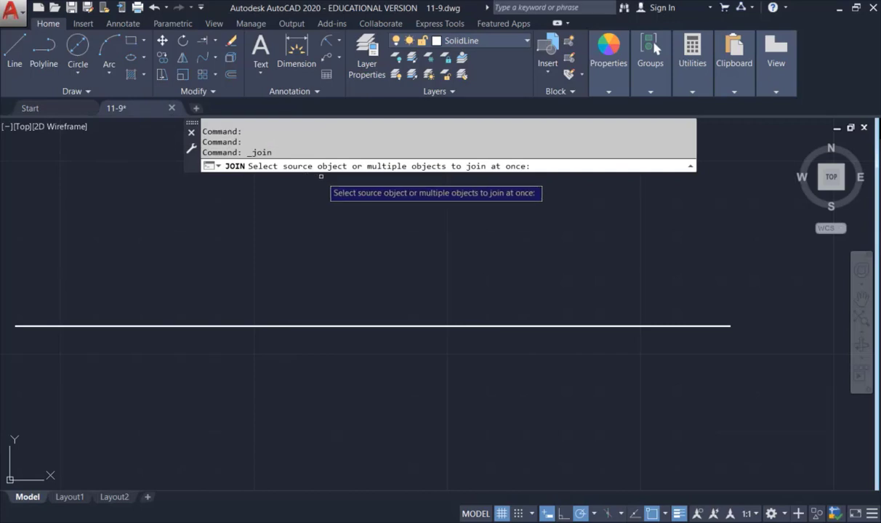
pyautogui.click(2, 236)
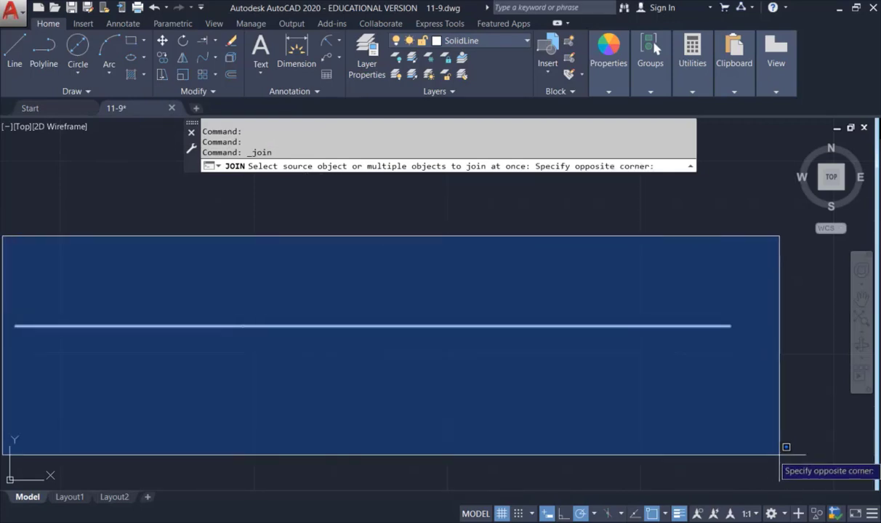
pyautogui.click(776, 453)
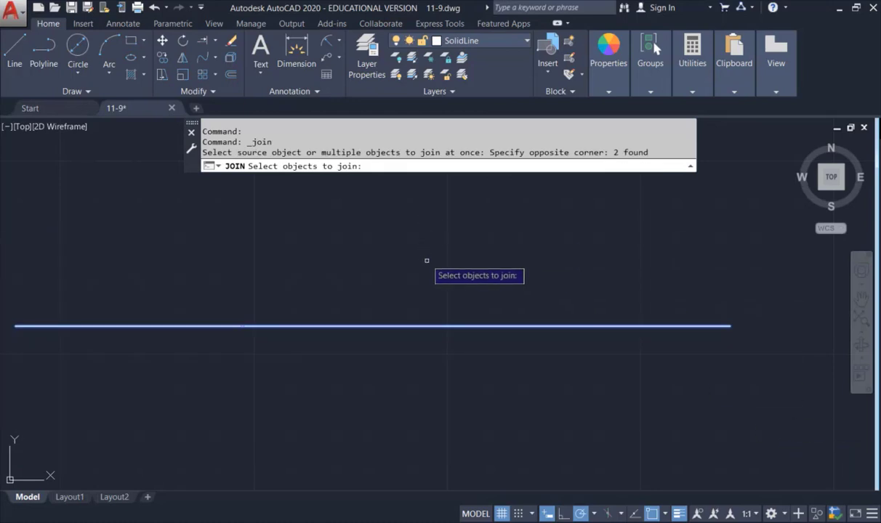
pyautogui.press('Return')
pyautogui.moveTo(280, 325)
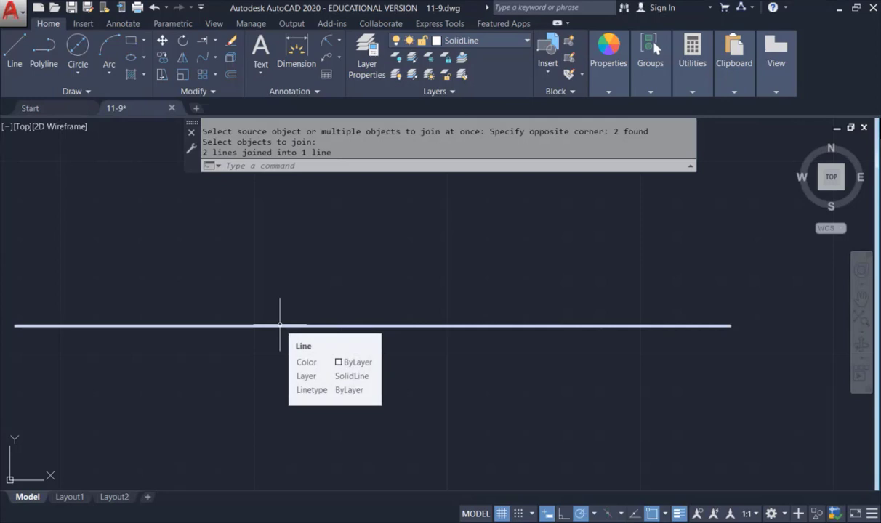
# Draw an L shape in the empty area right of the arcs: a horizontal line about 10.3 long, with a vertical line up from its right end.
pyautogui.scroll(-3, 280, 325)
pyautogui.scroll(-2, 487, 295)
pyautogui.moveTo(487, 296)
pyautogui.mouseDown(button='middle')
pyautogui.moveTo(429, 370)
pyautogui.moveTo(414, 370)
pyautogui.mouseUp(button='middle')
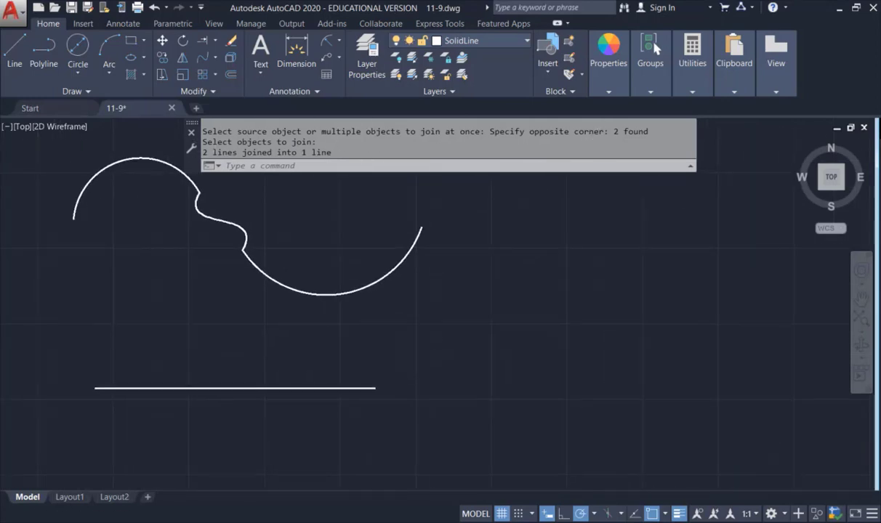
pyautogui.scroll(-2, 536, 301)
pyautogui.moveTo(537, 301); pyautogui.dragTo(404, 326, button='middle')
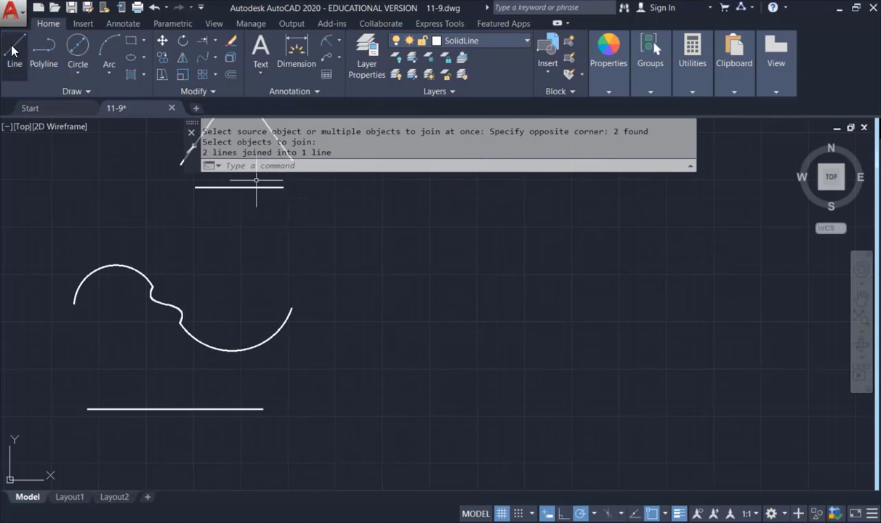
pyautogui.click(415, 367)
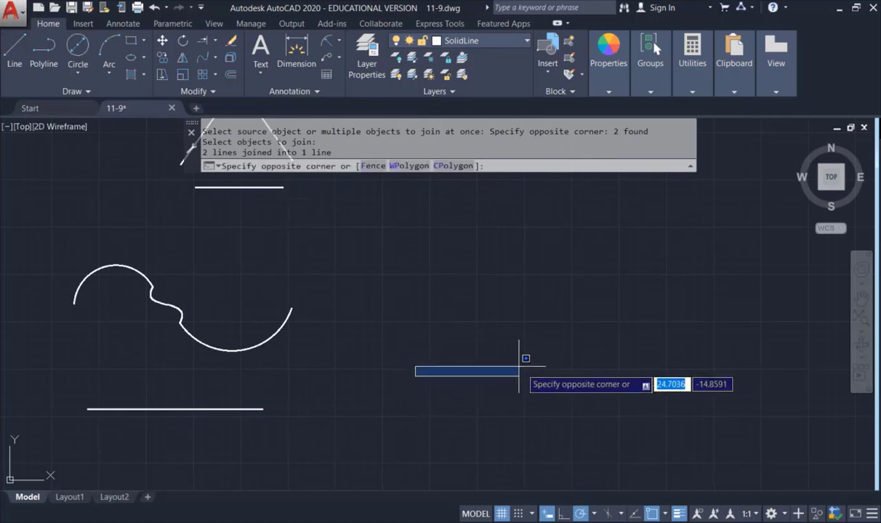
pyautogui.click(20, 45)
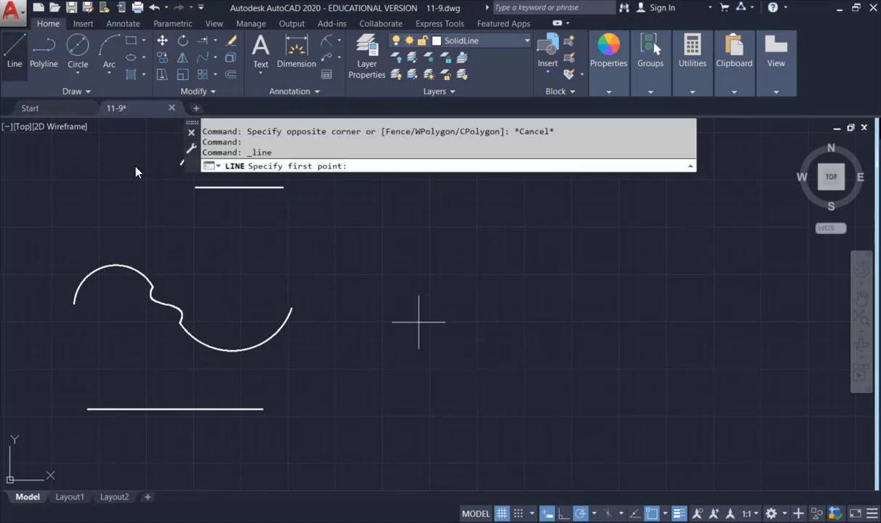
pyautogui.click(392, 367)
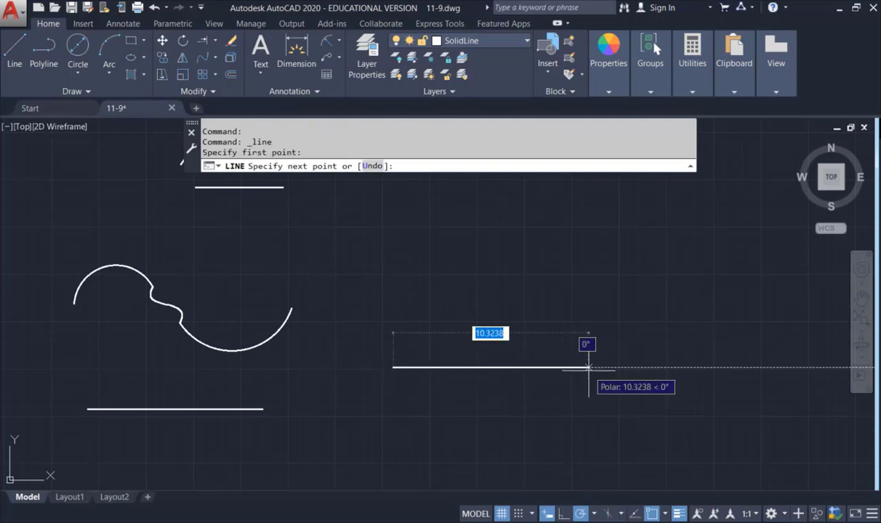
pyautogui.click(589, 367)
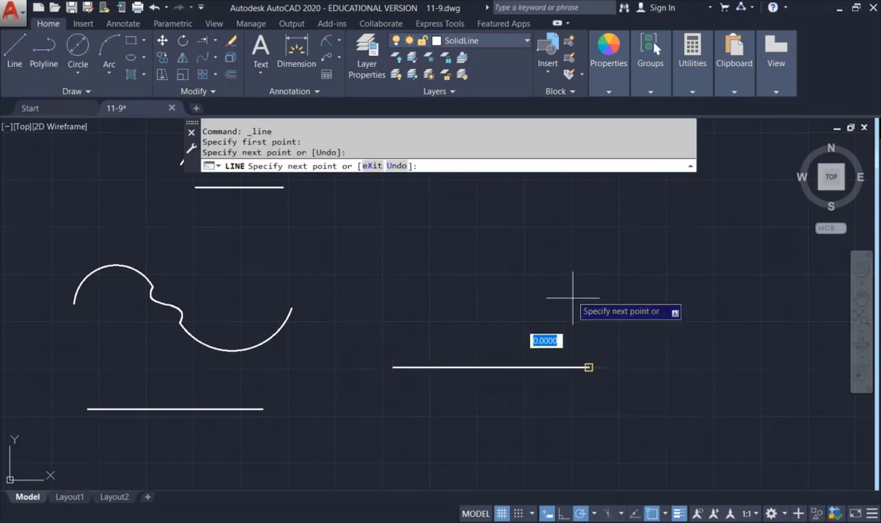
pyautogui.click(589, 233)
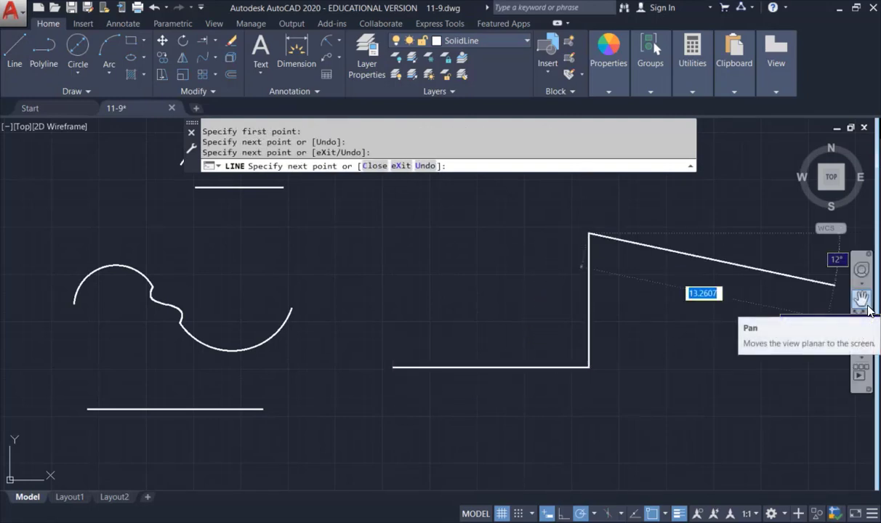
pyautogui.press('Escape')
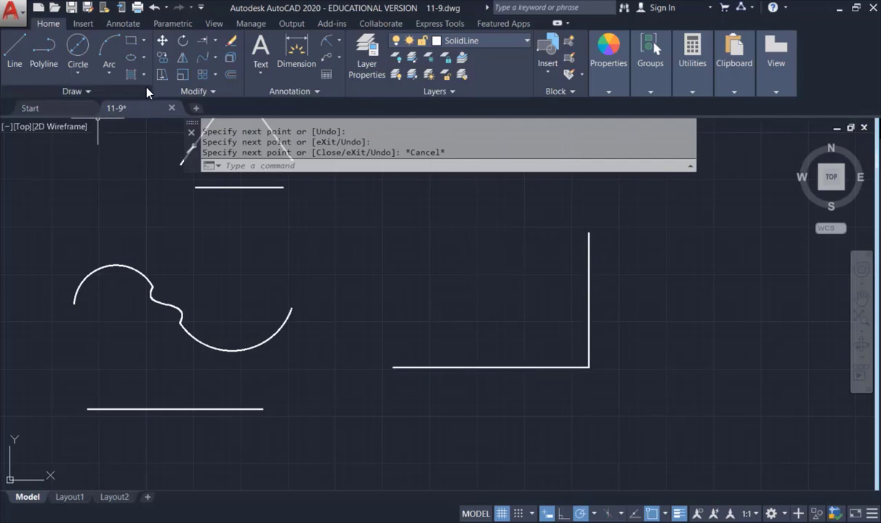
# Join the horizontal and vertical lines of the L shape into a single polyline.
pyautogui.click(193, 91)
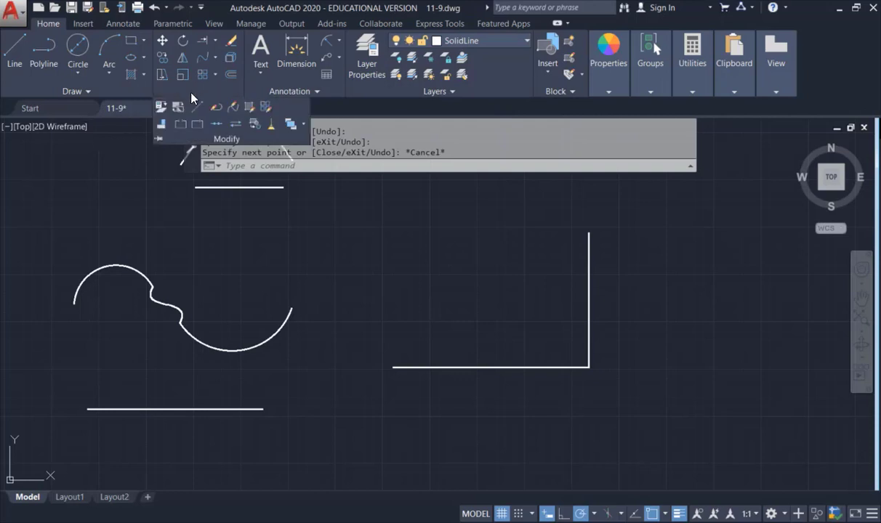
pyautogui.click(216, 129)
pyautogui.click(359, 189)
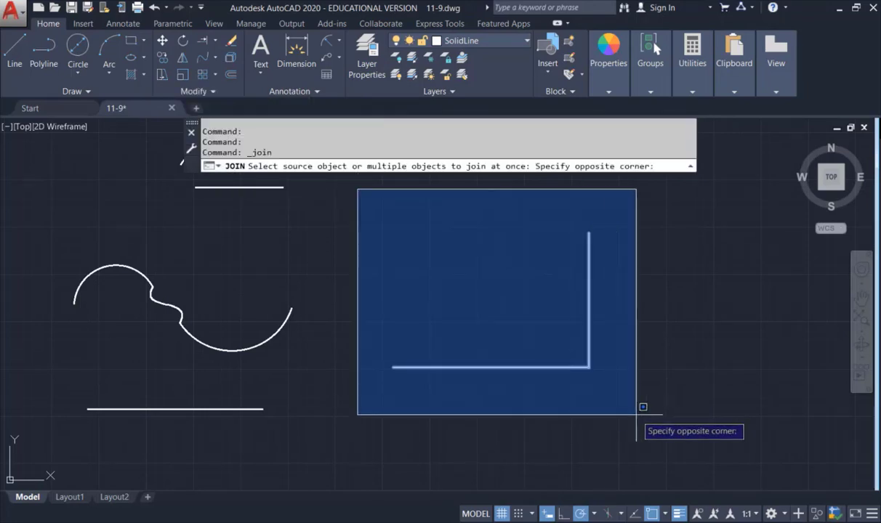
pyautogui.click(638, 415)
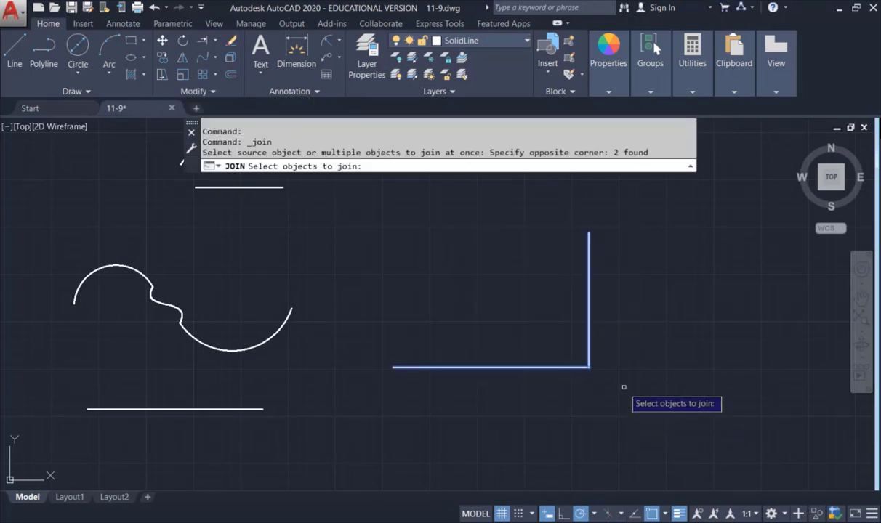
pyautogui.press('Return')
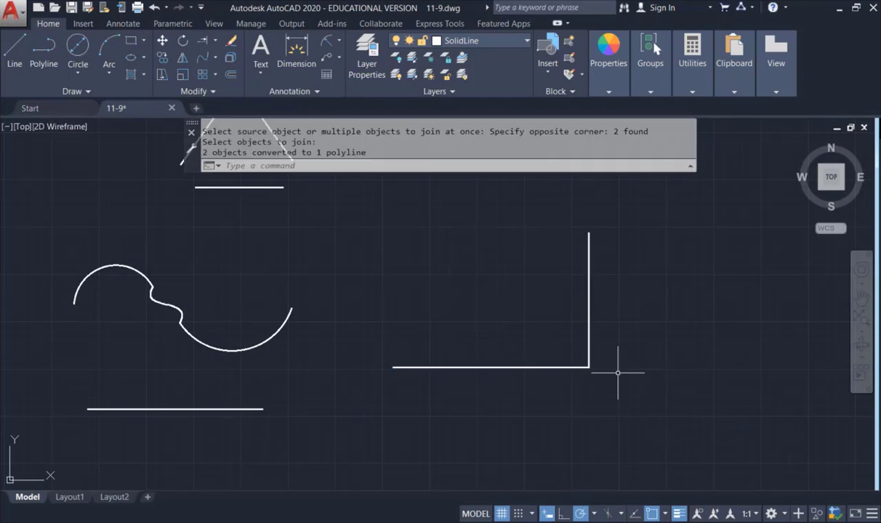
# Try stretching the corner vertex of the joined L-shaped polyline along its horizontal segment.
pyautogui.click(575, 368)
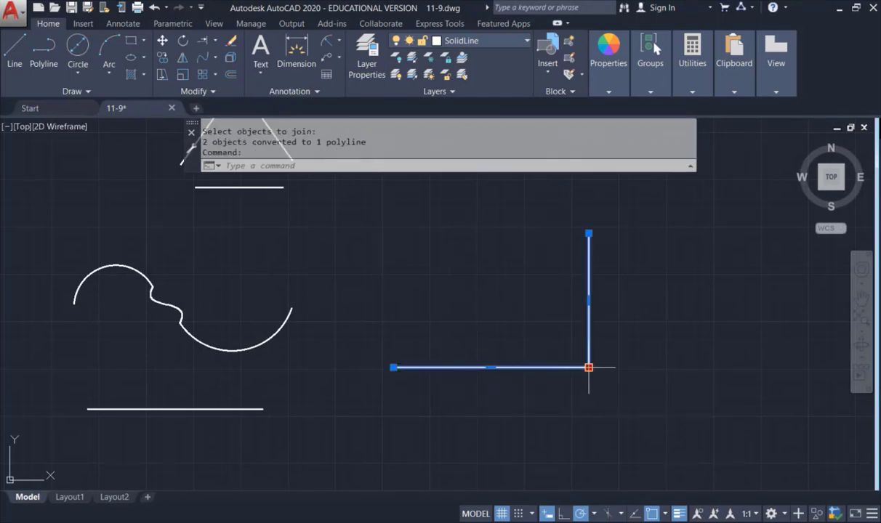
pyautogui.click(589, 368)
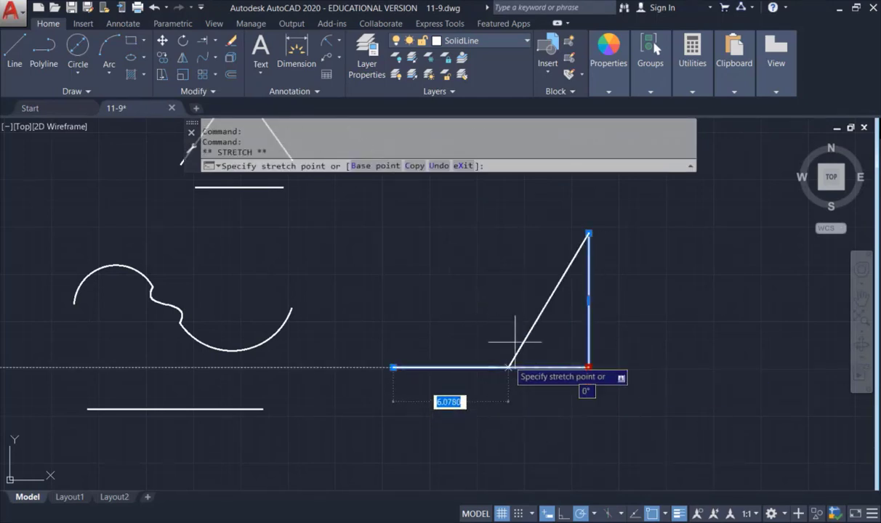
pyautogui.press('Escape')
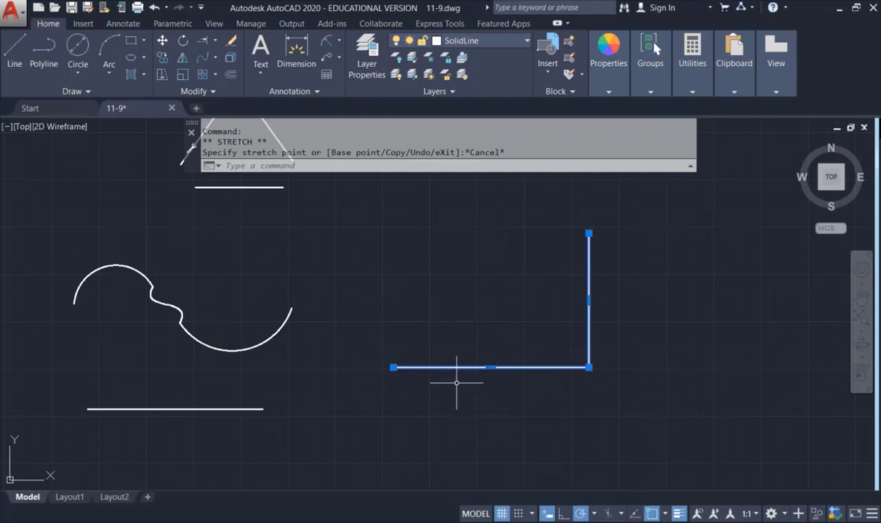
# Draw a vertical line in the empty area below the horizontal line under the arcs.
pyautogui.scroll(3, 457, 285)
pyautogui.scroll(-5, 467, 361)
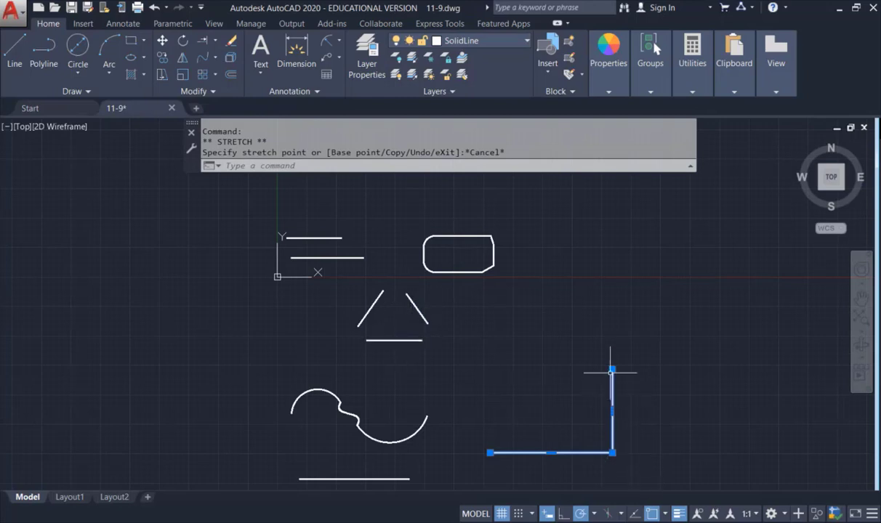
pyautogui.moveTo(638, 375); pyautogui.dragTo(638, 219, button='middle')
pyautogui.moveTo(350, 290)
pyautogui.mouseDown(button='middle')
pyautogui.moveTo(387, 289)
pyautogui.moveTo(256, 244)
pyautogui.moveTo(260, 251)
pyautogui.mouseUp(button='middle')
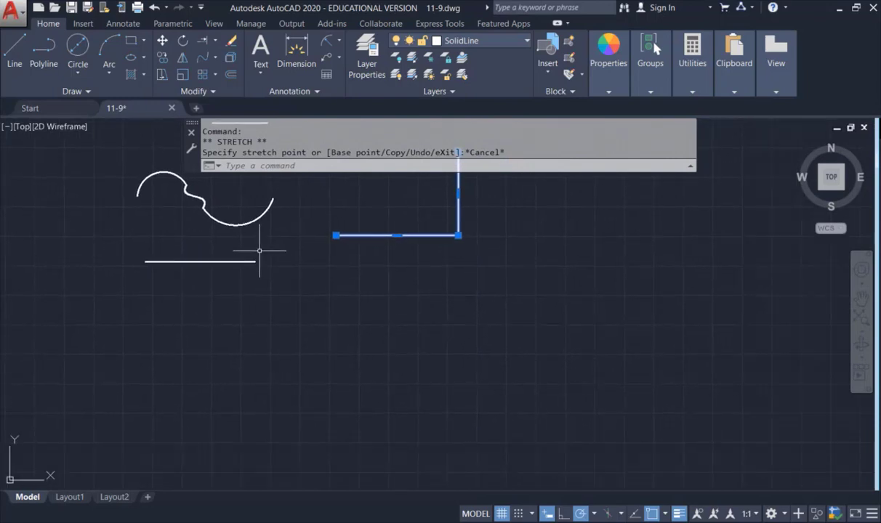
pyautogui.click(18, 51)
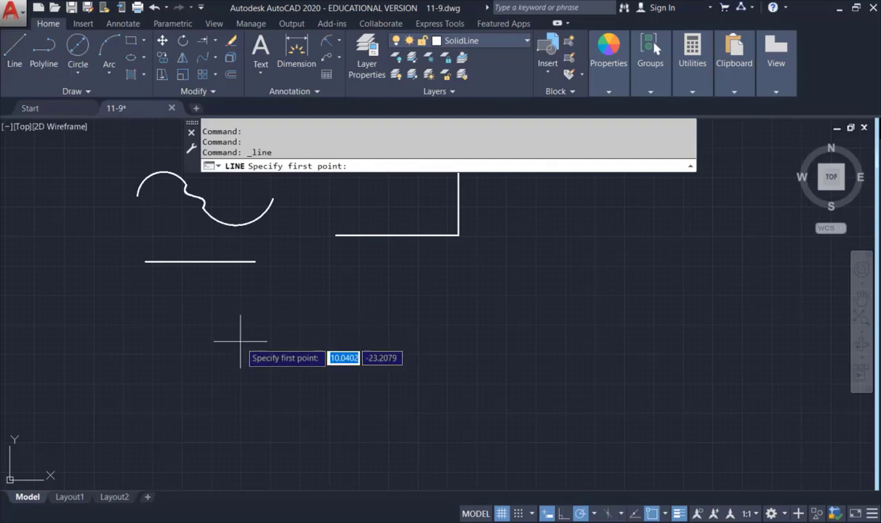
pyautogui.click(199, 321)
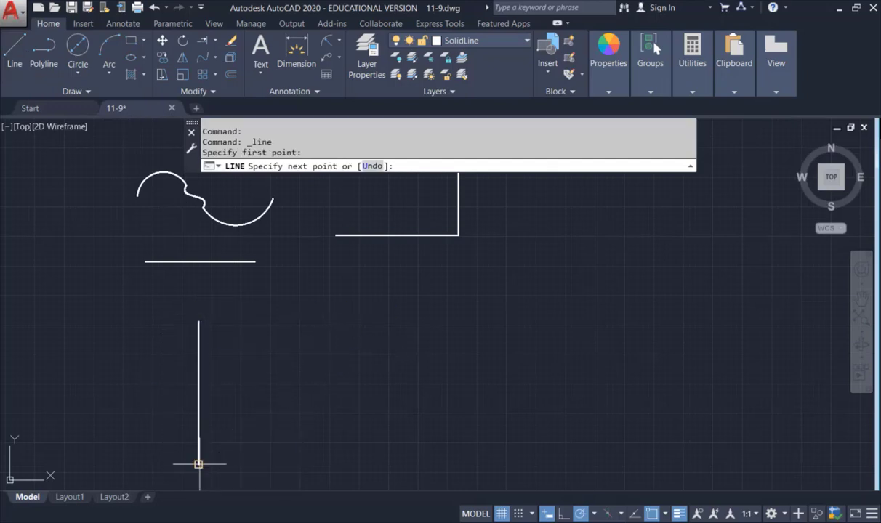
pyautogui.click(199, 463)
pyautogui.press('Escape')
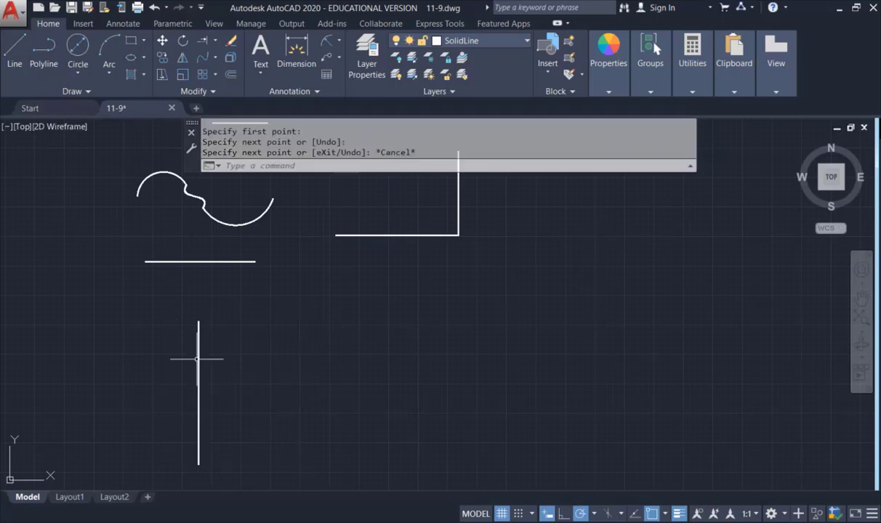
# Draw a long horizontal line crossing the new vertical line near its middle and extending far to the right.
pyautogui.click(167, 396)
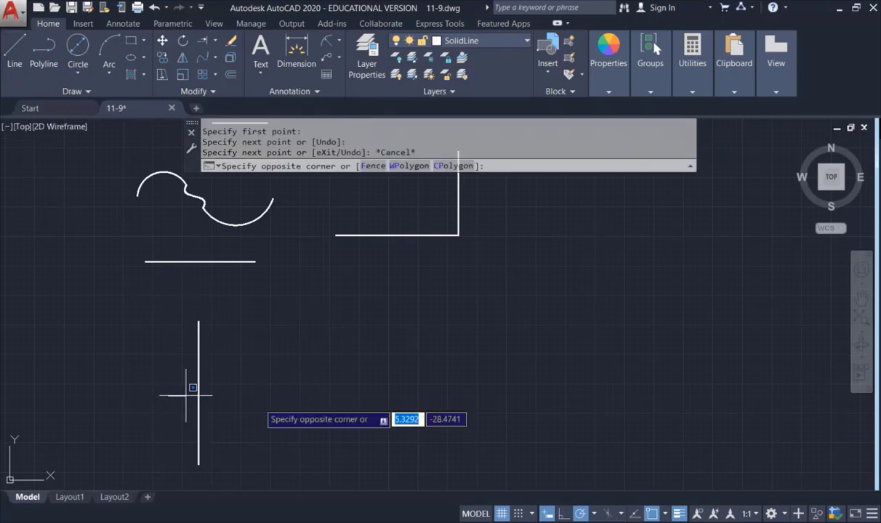
pyautogui.click(20, 55)
pyautogui.click(161, 393)
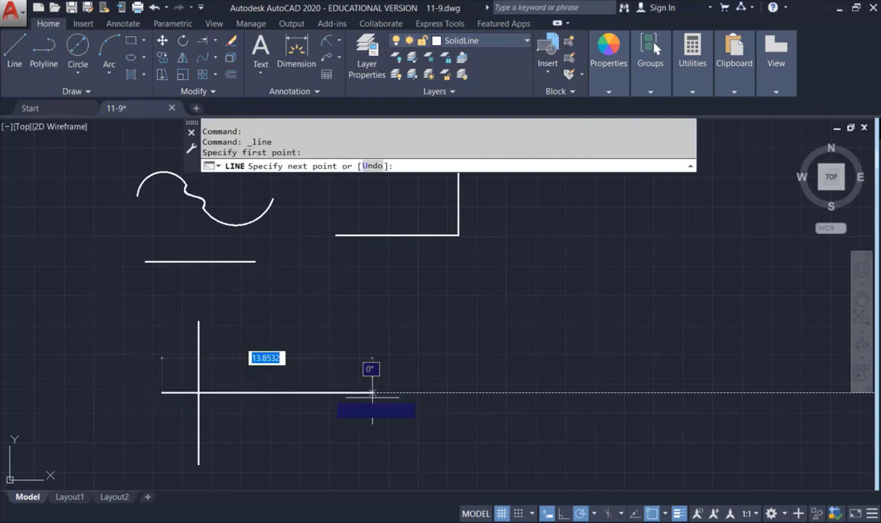
pyautogui.click(463, 393)
pyautogui.press('Escape')
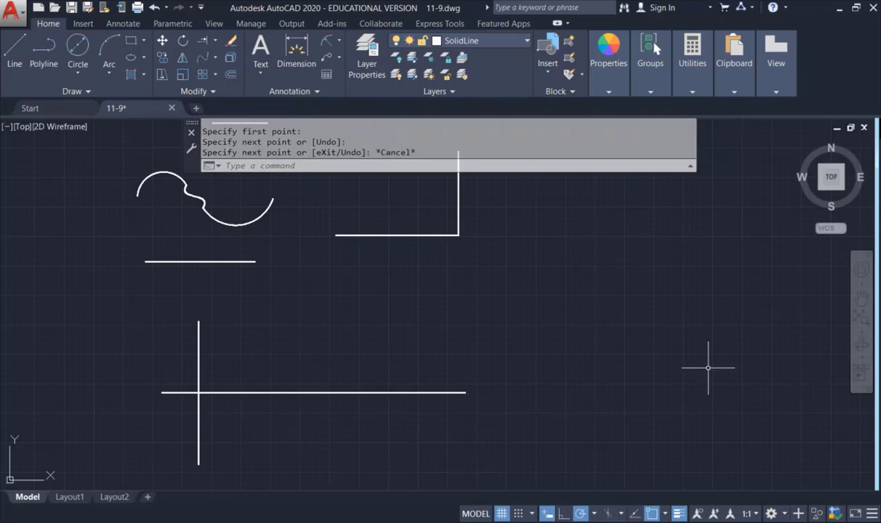
# Draw a separate vertical line beyond the right end of the long horizontal line, leaving a gap between them.
pyautogui.click(579, 300)
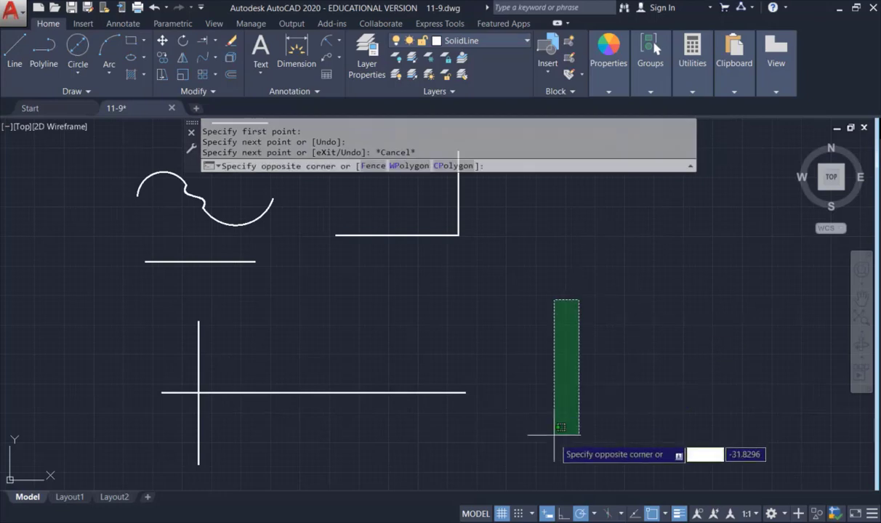
pyautogui.click(23, 50)
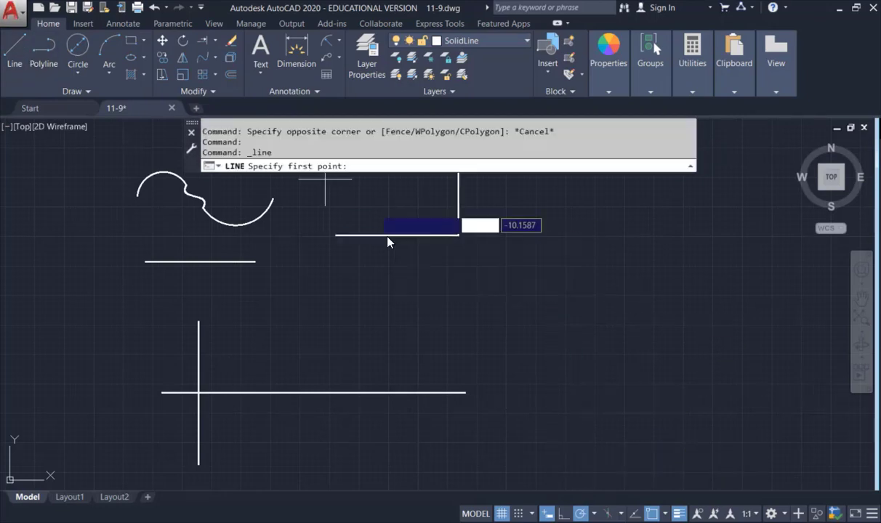
pyautogui.click(570, 327)
pyautogui.click(570, 445)
pyautogui.press('Escape')
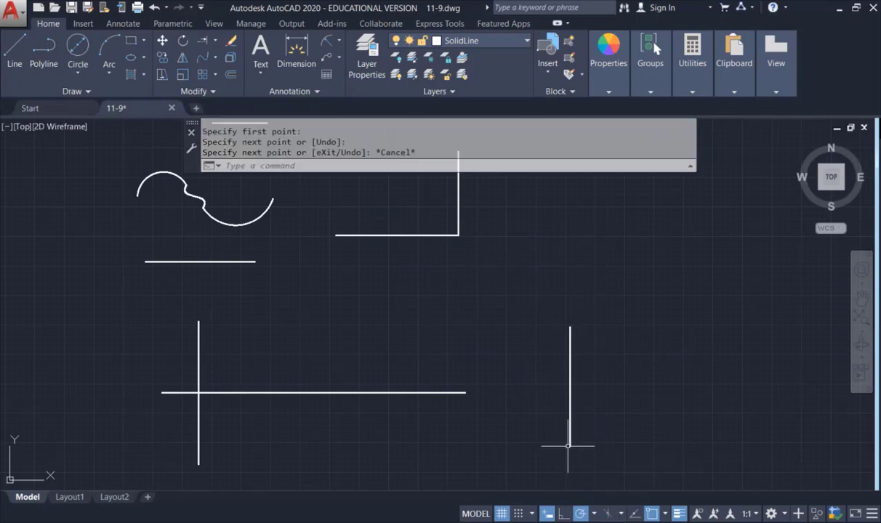
# Draw a diagonal line sloping down to the right across the long horizontal line, between the two vertical lines.
pyautogui.click(15, 50)
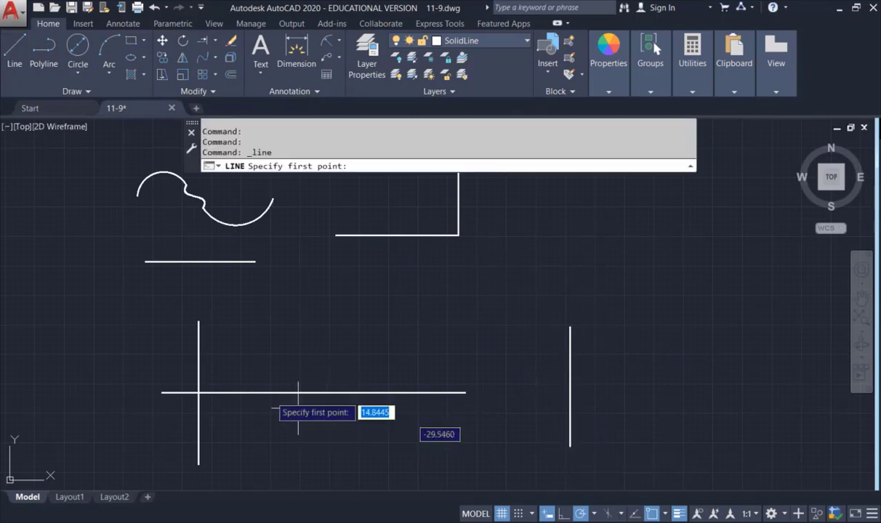
pyautogui.click(270, 340)
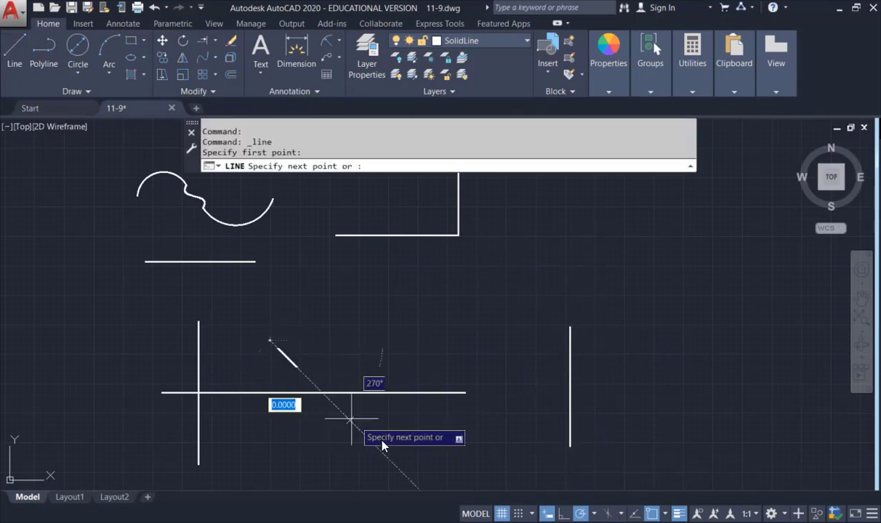
pyautogui.click(420, 463)
pyautogui.press('Escape')
pyautogui.scroll(2, 503, 393)
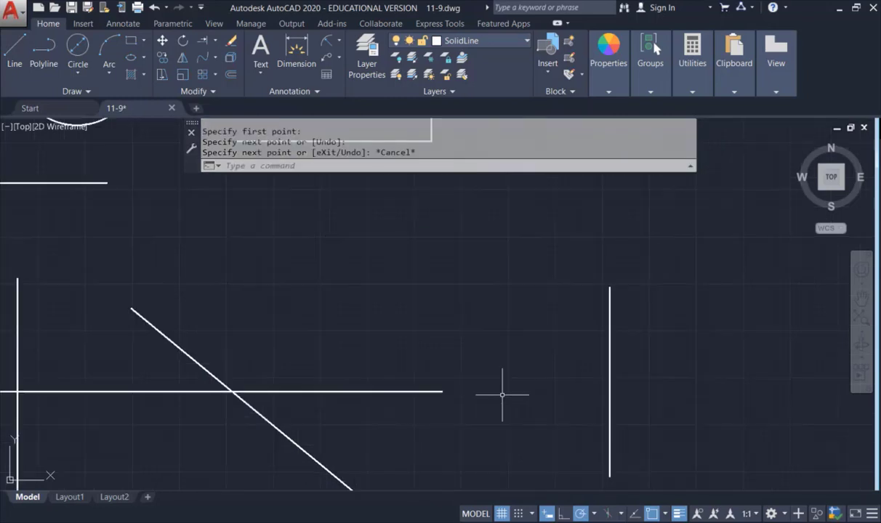
pyautogui.scroll(-2, 590, 379)
pyautogui.moveTo(590, 379)
pyautogui.mouseDown(button='middle')
pyautogui.moveTo(625, 378)
pyautogui.moveTo(601, 366)
pyautogui.mouseUp(button='middle')
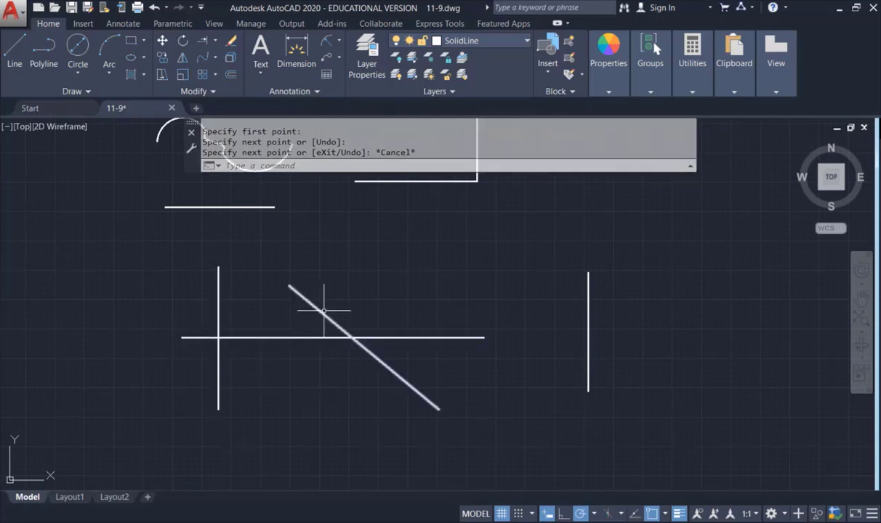
pyautogui.moveTo(323, 311)
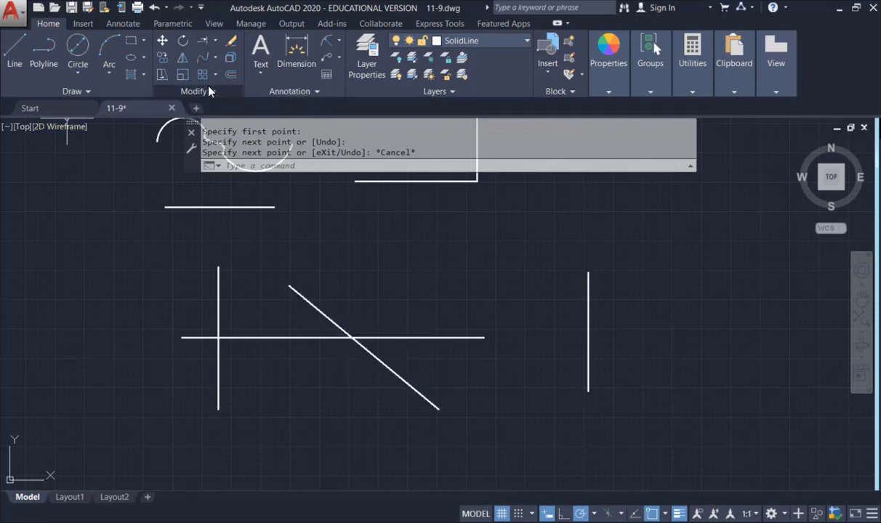
pyautogui.click(213, 40)
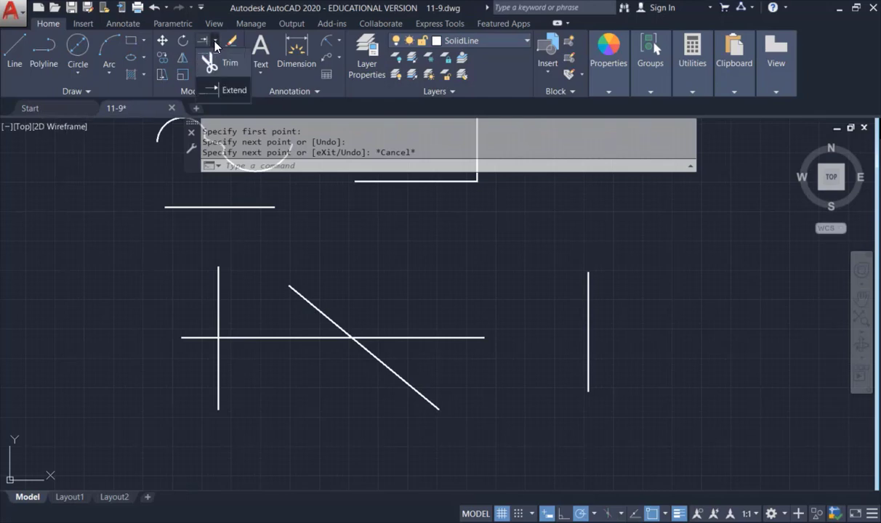
pyautogui.click(223, 65)
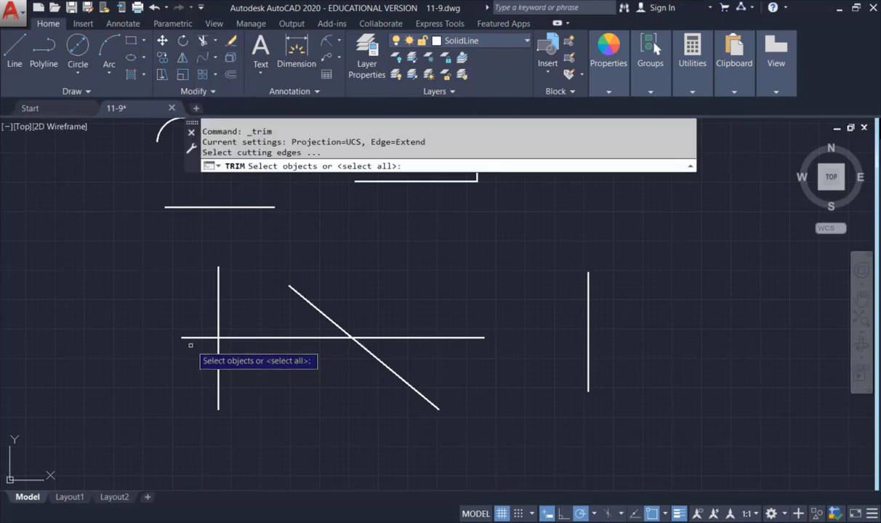
pyautogui.click(219, 302)
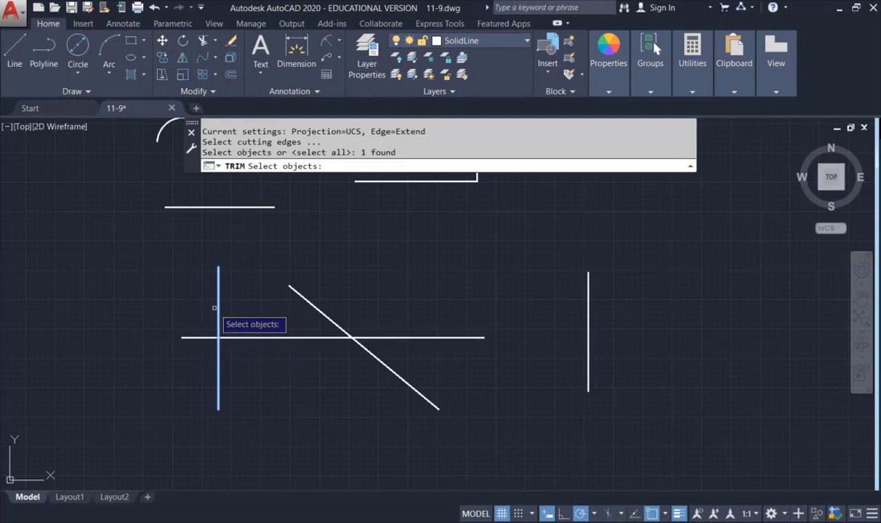
pyautogui.click(214, 337)
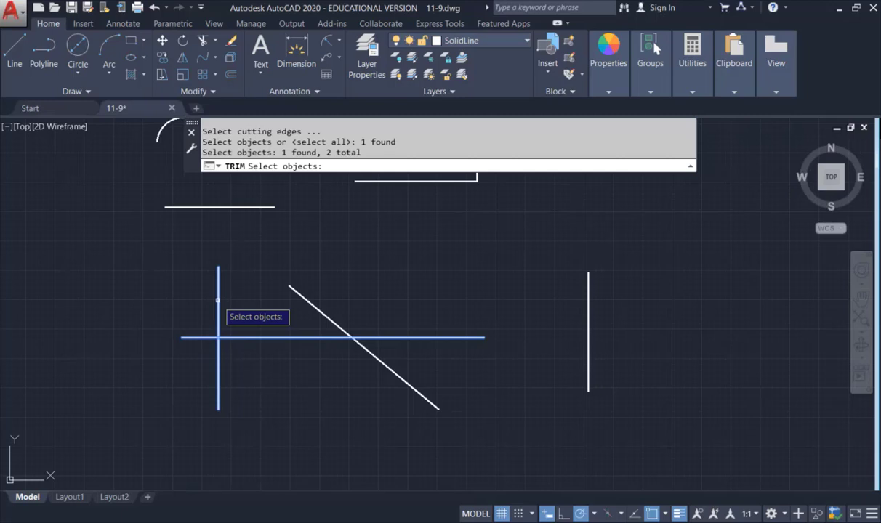
pyautogui.press('Escape')
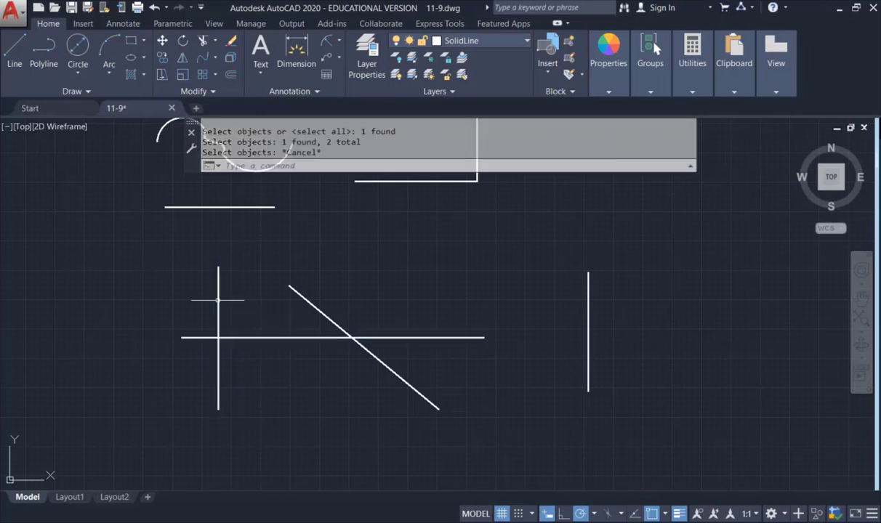
# Start Trim and begin a selection window above and left of the crossing lines to pick the cutting edges.
pyautogui.click(215, 42)
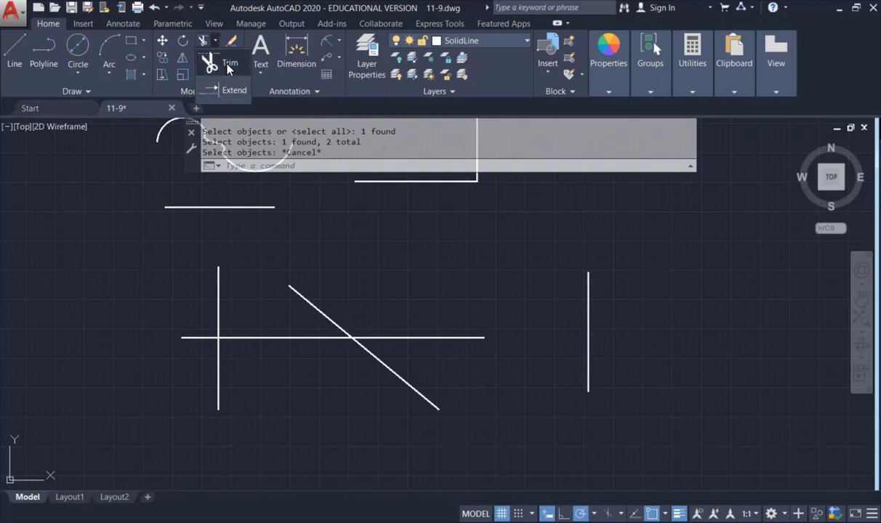
pyautogui.click(228, 65)
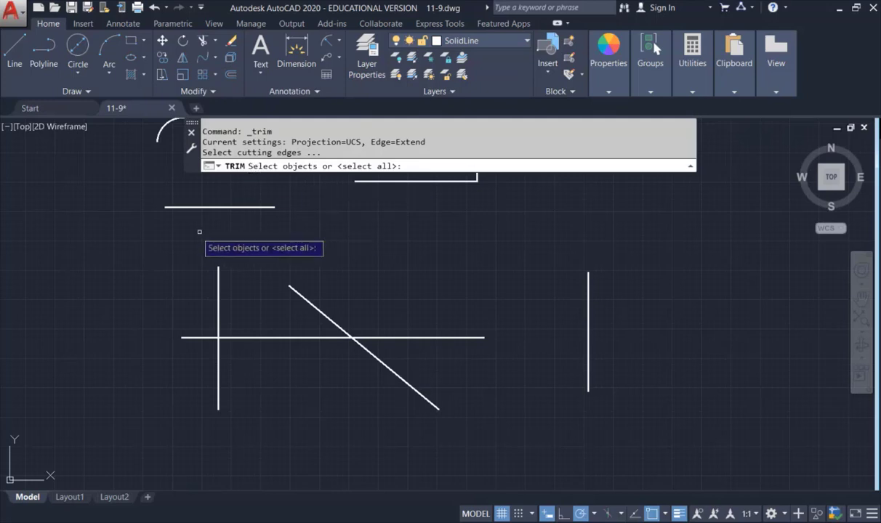
pyautogui.click(118, 225)
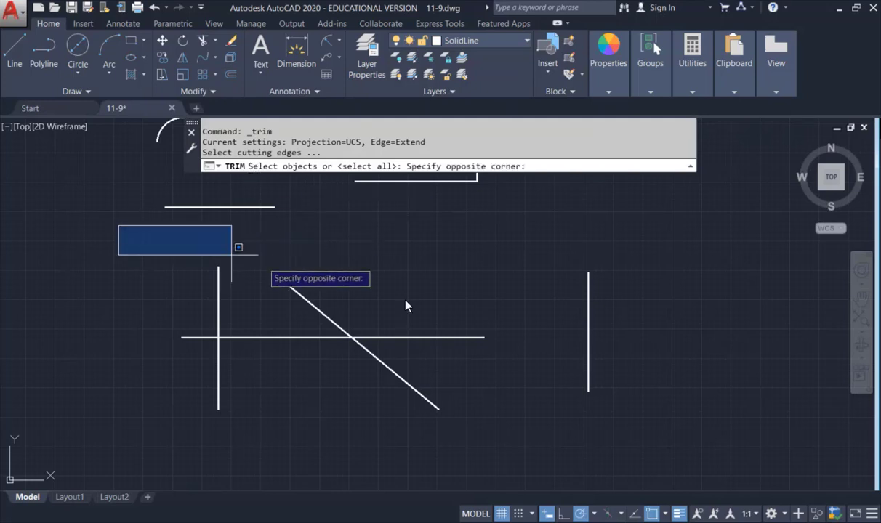
pyautogui.click(655, 450)
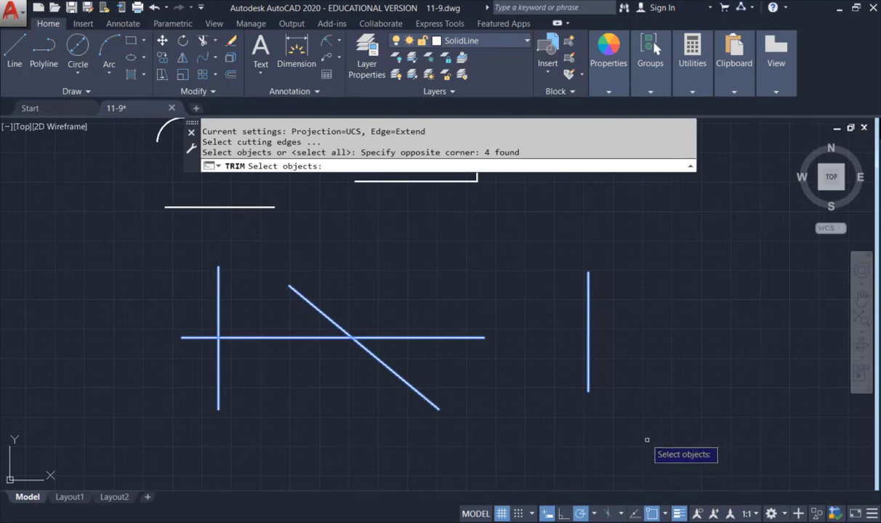
pyautogui.press('Return')
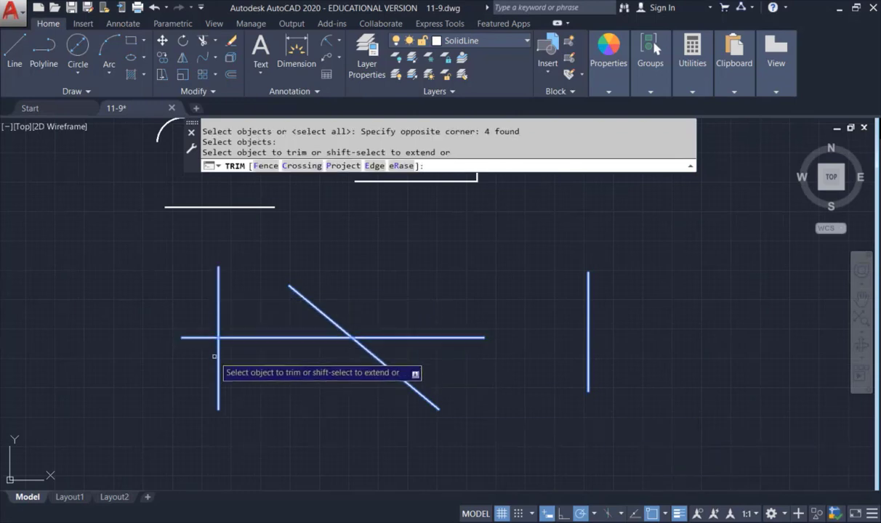
pyautogui.click(391, 338)
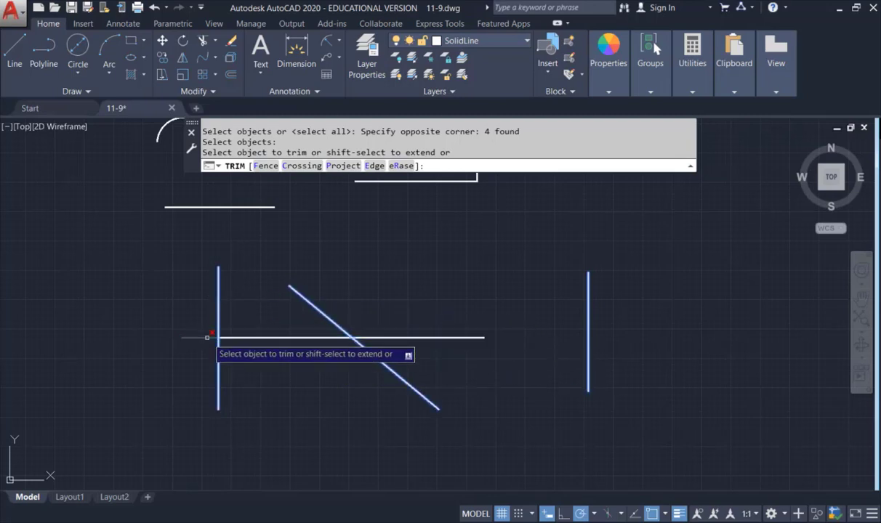
pyautogui.press('Escape')
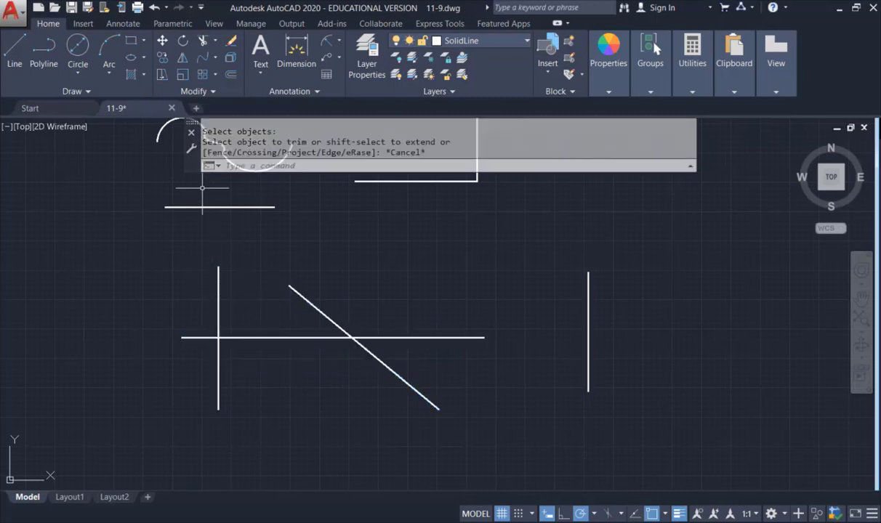
pyautogui.click(202, 45)
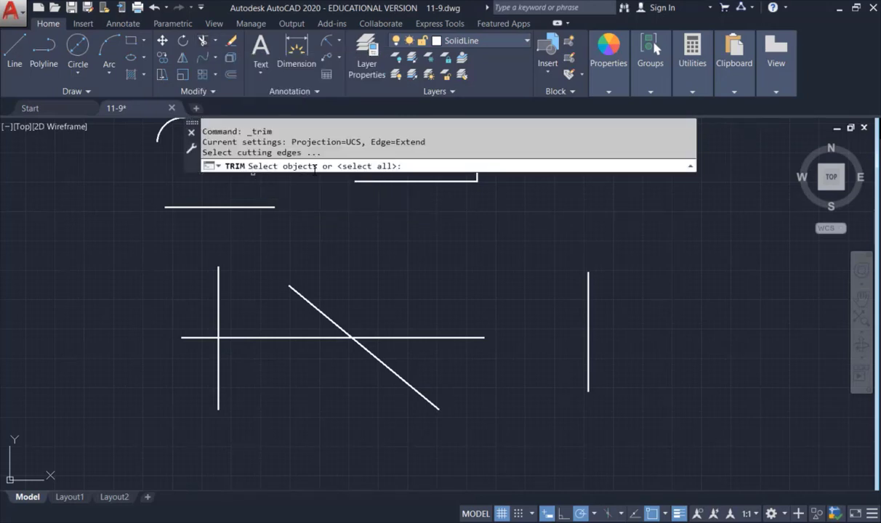
pyautogui.click(124, 223)
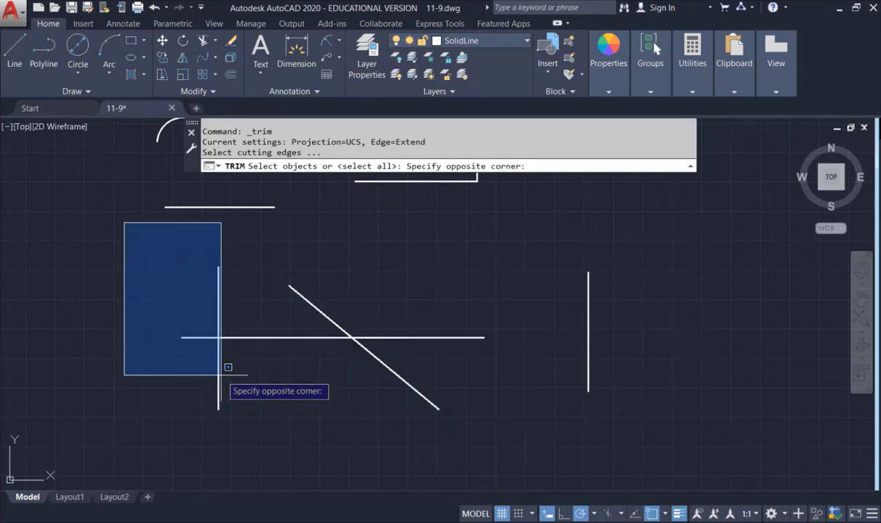
pyautogui.click(656, 456)
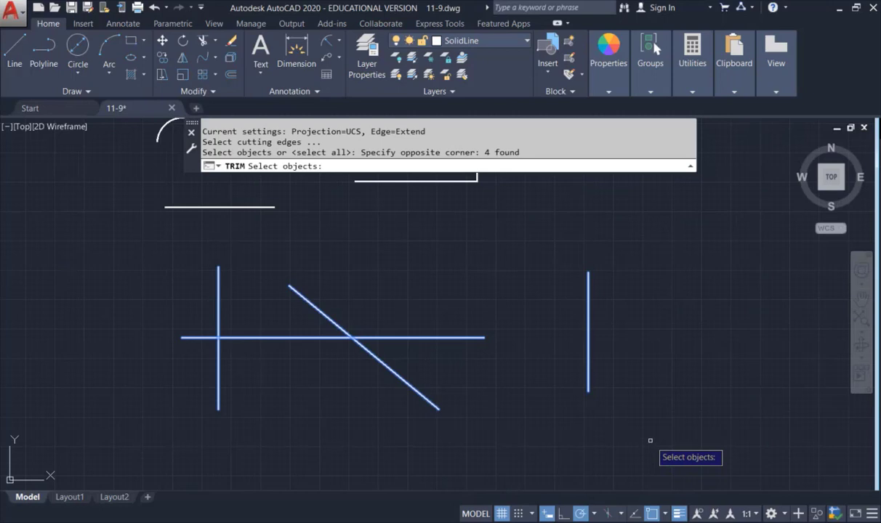
pyautogui.press('Return')
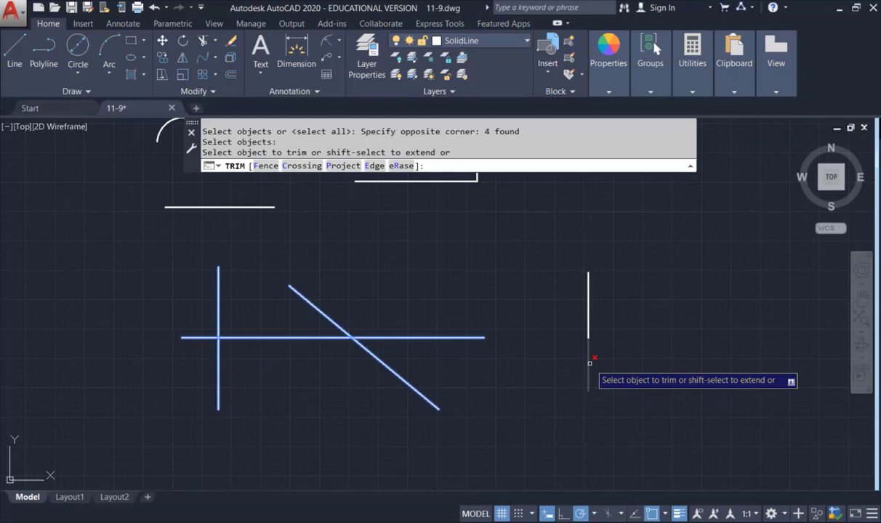
pyautogui.press('Escape')
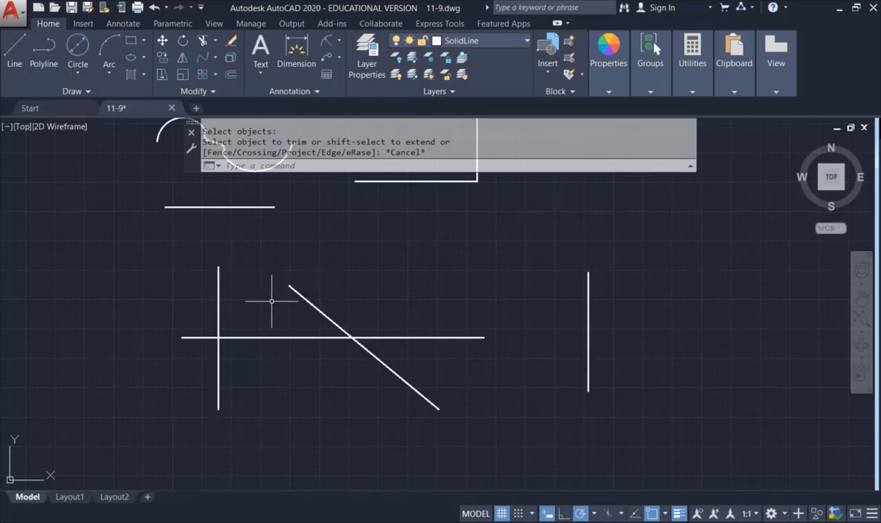
# Try extending the diagonal line's upper end using all four lower lines as boundary edges, and undo it.
pyautogui.click(214, 40)
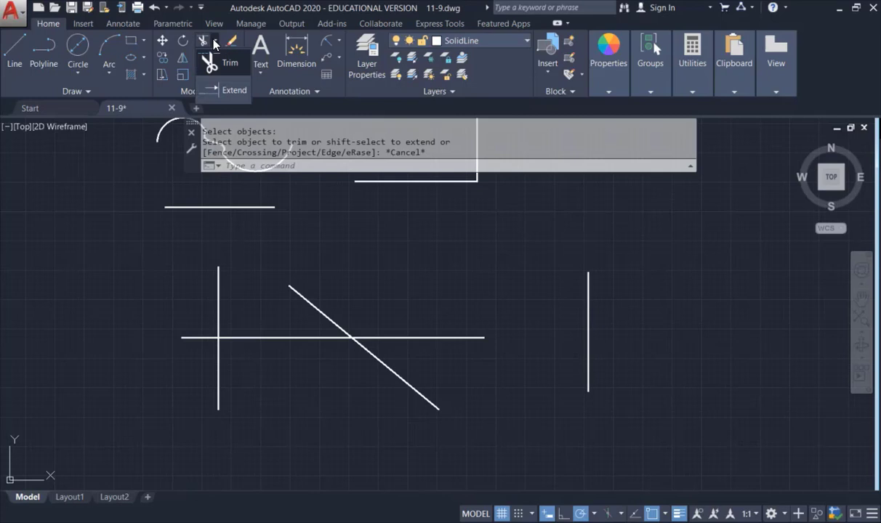
pyautogui.click(224, 91)
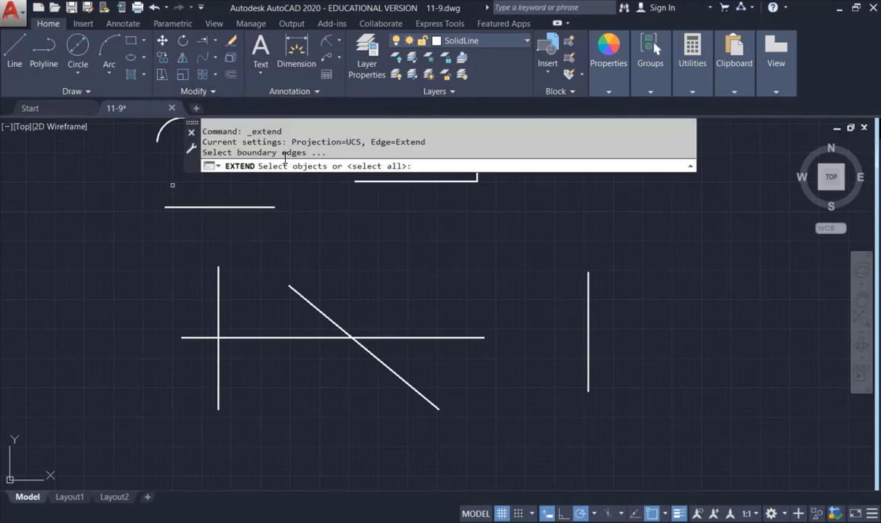
pyautogui.click(131, 223)
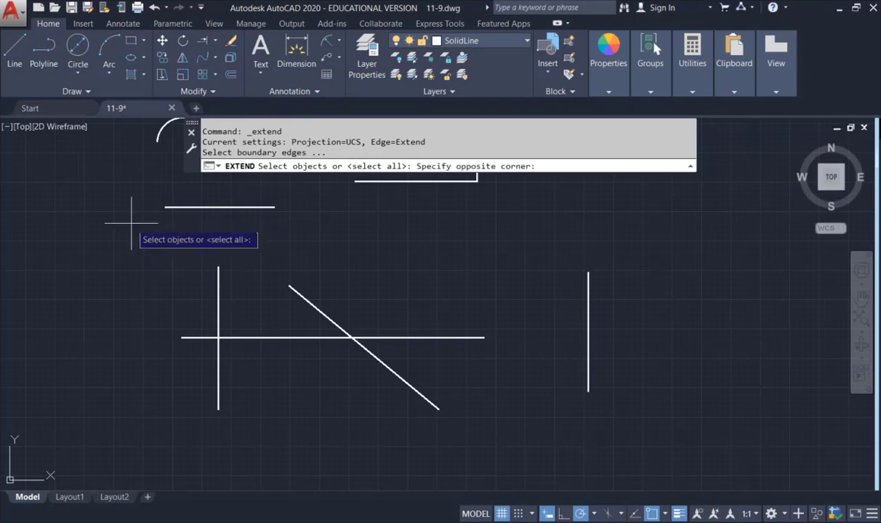
pyautogui.click(664, 463)
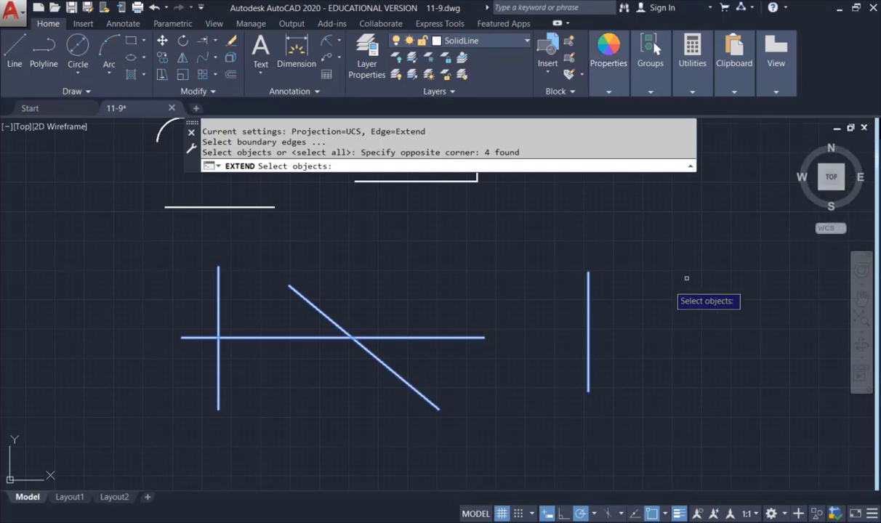
pyautogui.press('Return')
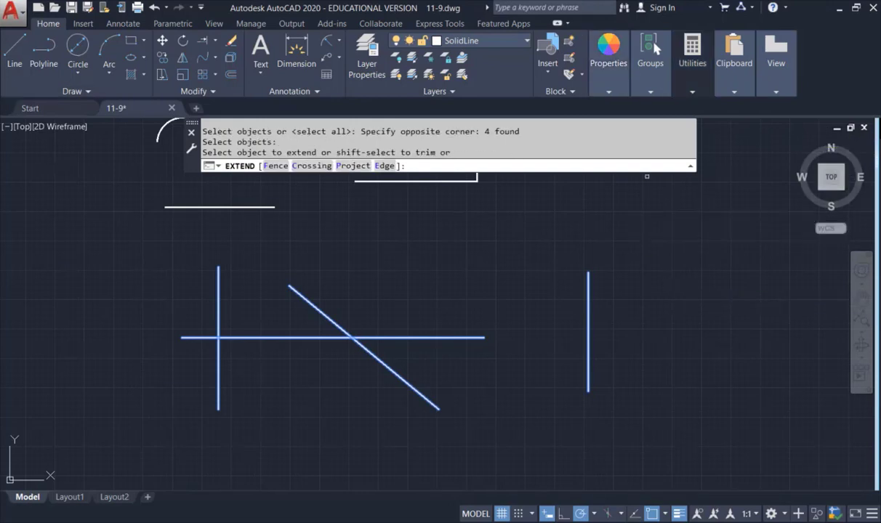
pyautogui.click(303, 297)
pyautogui.hotkey('ctrl', 'z')
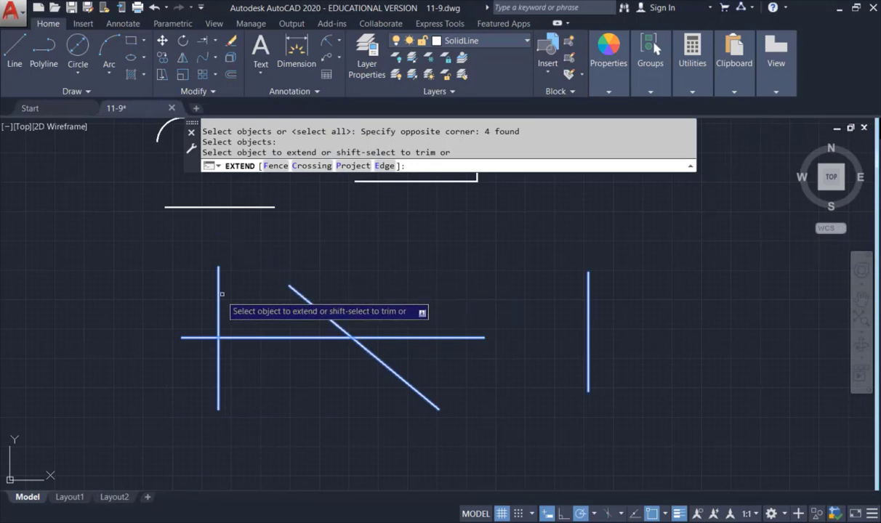
# Try extending one end each of the crossing vertical, horizontal and diagonal lines to the chosen boundaries, undoing each extension.
pyautogui.click(219, 284)
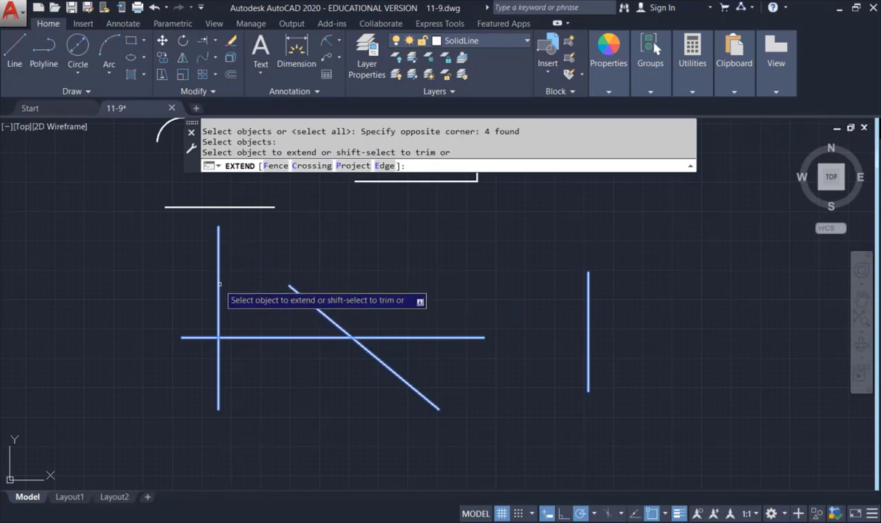
pyautogui.hotkey('ctrl', 'z')
pyautogui.click(429, 337)
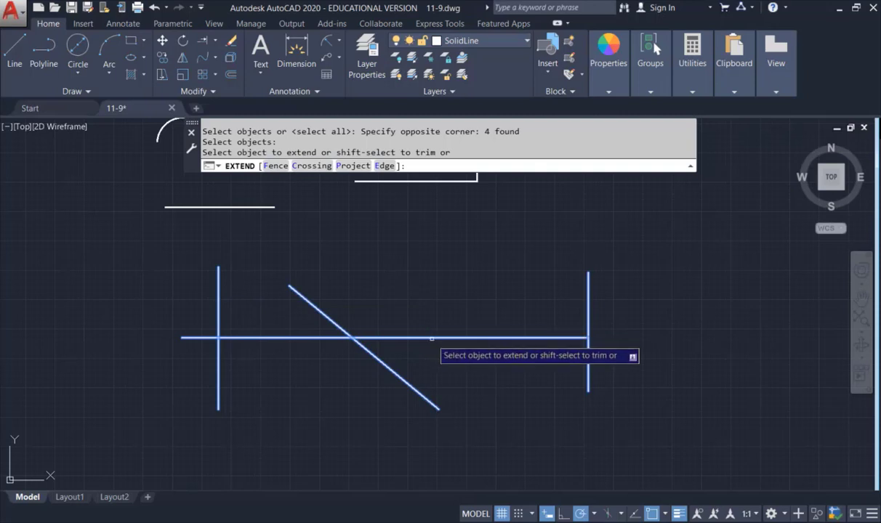
pyautogui.hotkey('ctrl', 'z')
pyautogui.click(399, 378)
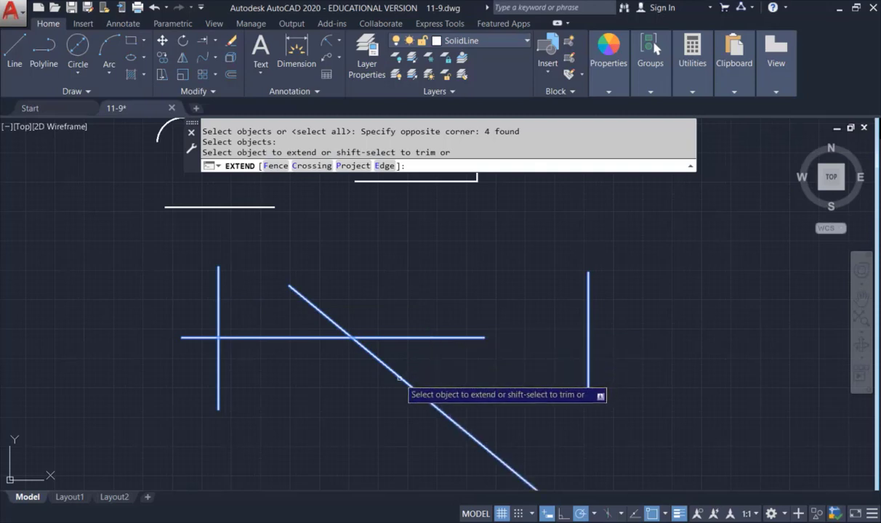
pyautogui.hotkey('ctrl', 'z')
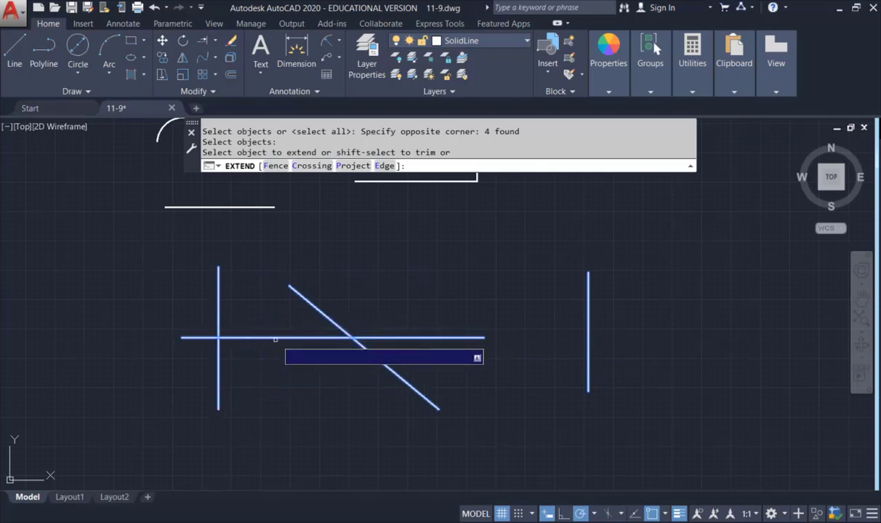
pyautogui.press('Escape')
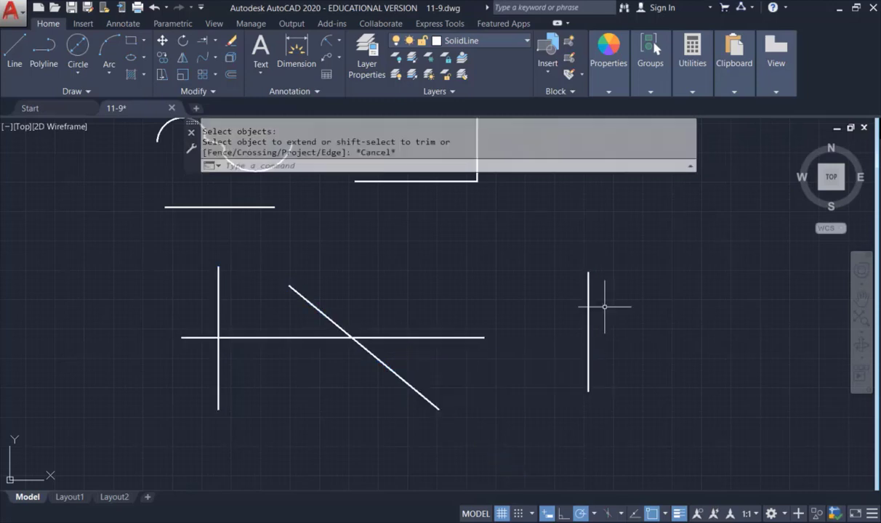
# Offset the separate vertical line by a distance of 3 towards its right side.
pyautogui.moveTo(604, 307); pyautogui.dragTo(511, 303, button='middle')
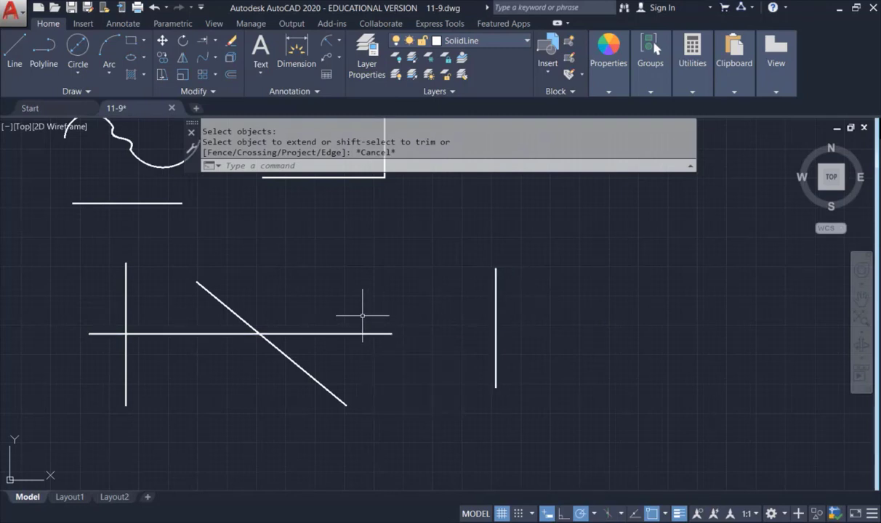
pyautogui.click(288, 356)
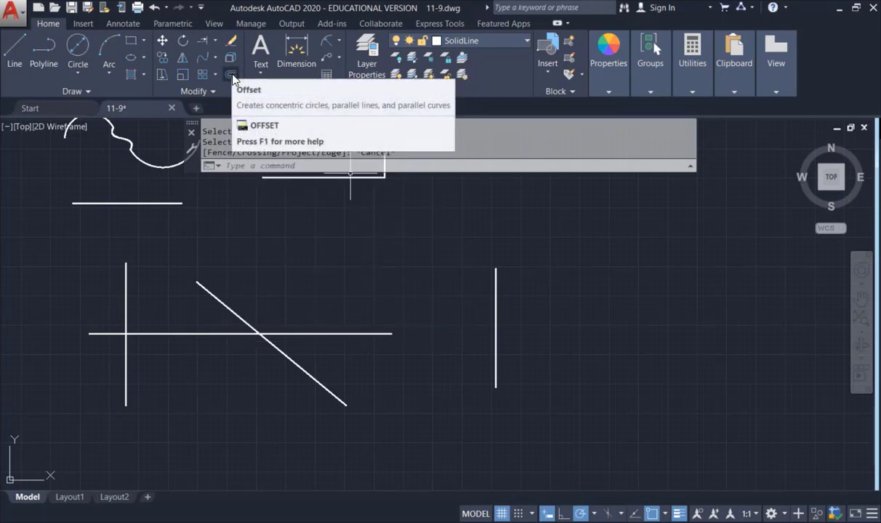
pyautogui.click(232, 77)
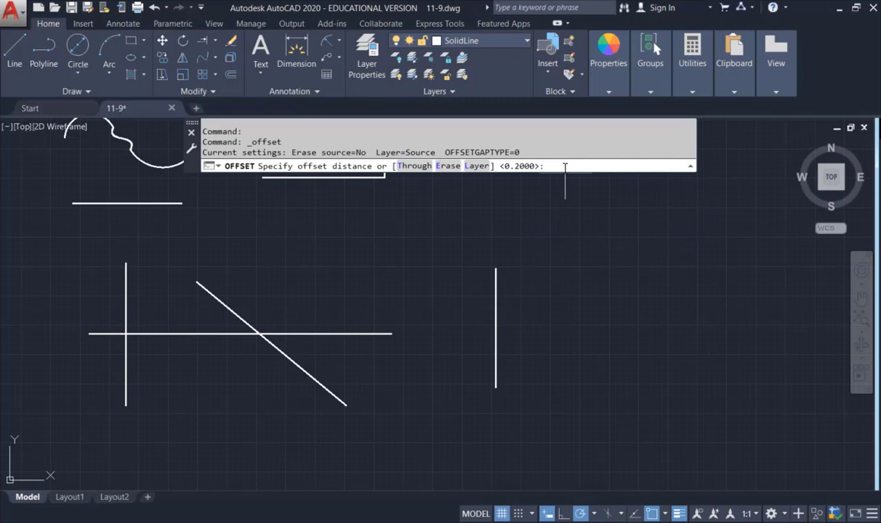
pyautogui.write('3')
pyautogui.press('Return')
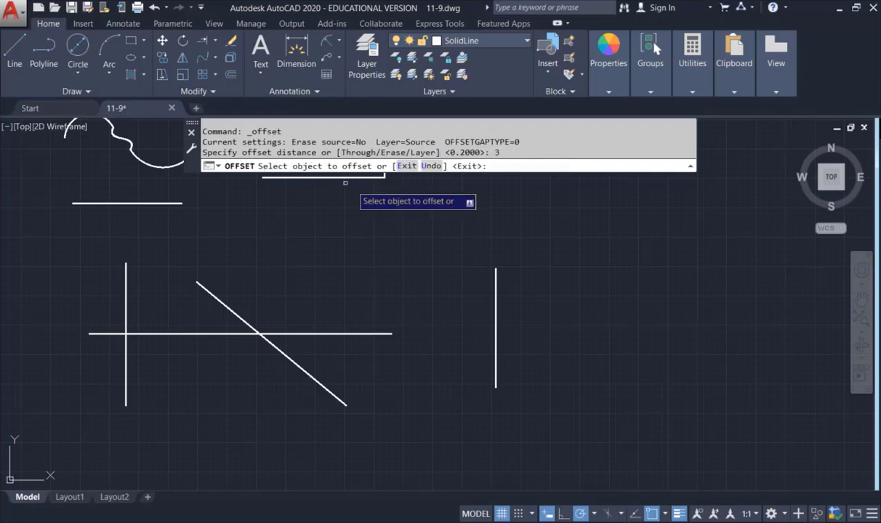
pyautogui.click(496, 287)
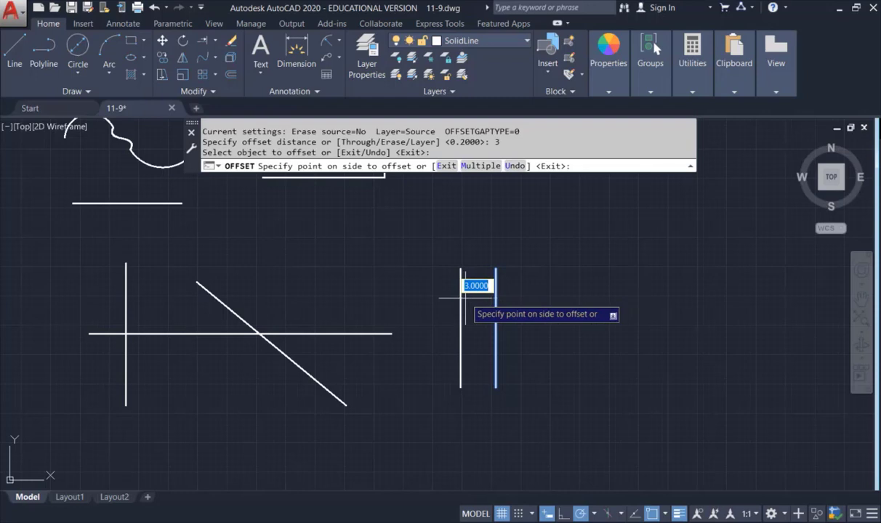
pyautogui.click(530, 312)
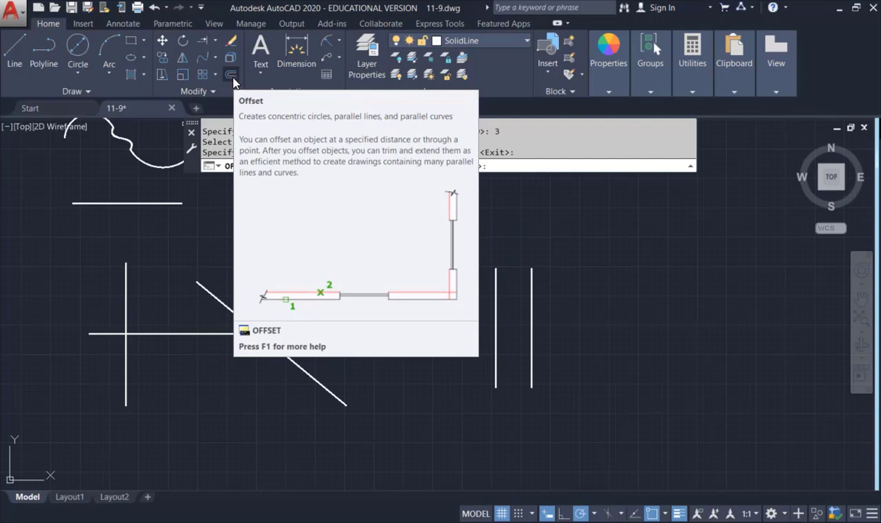
pyautogui.click(232, 77)
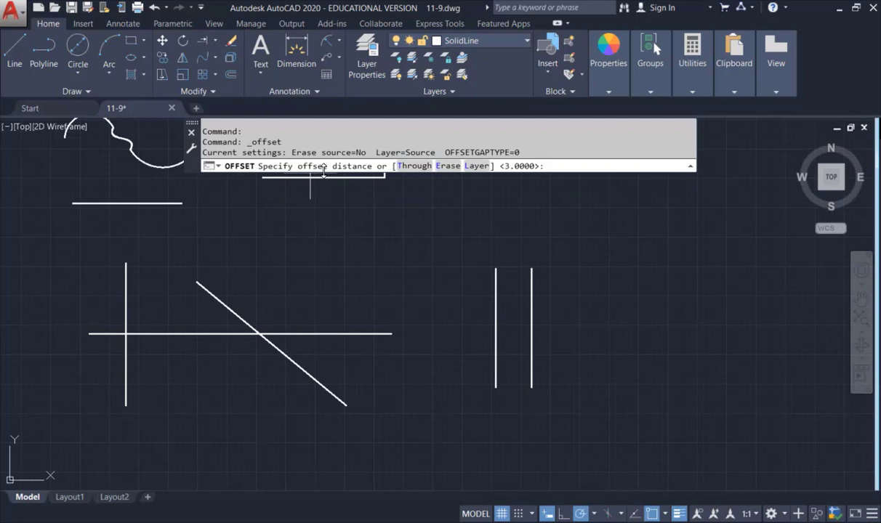
pyautogui.write('2')
pyautogui.press('Return')
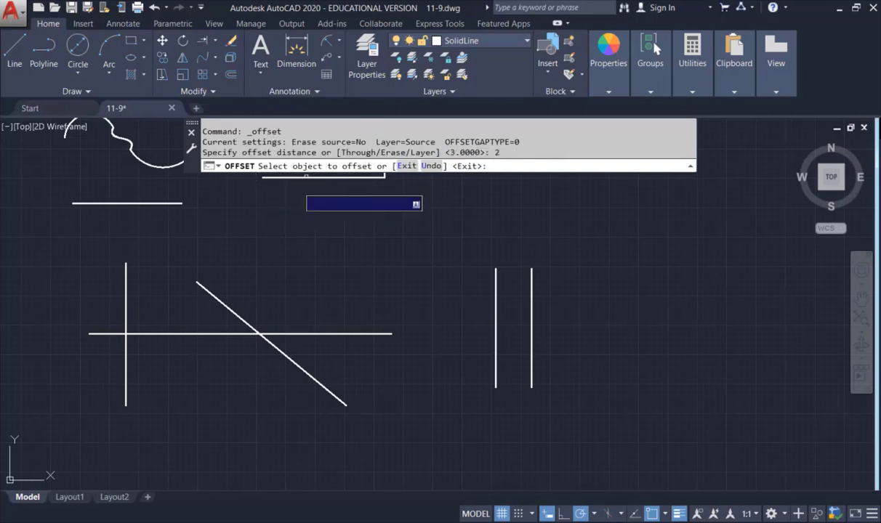
pyautogui.click(159, 334)
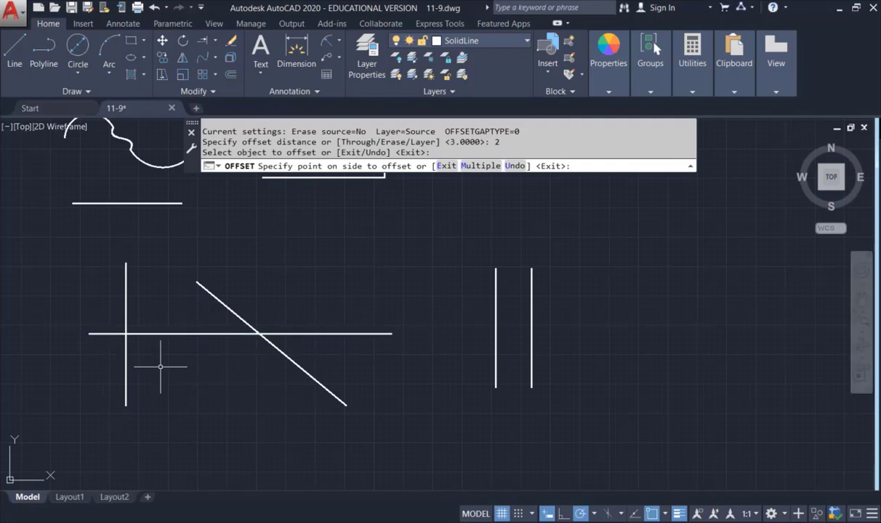
pyautogui.press('Escape')
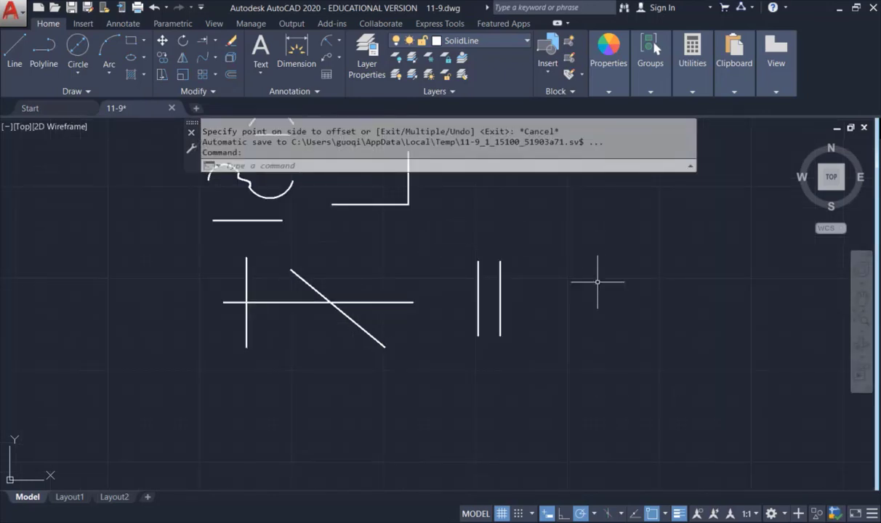
# Draw a circle with a diameter of 10 in the empty area to the right of the two parallel vertical lines.
pyautogui.scroll(-2, 597, 285)
pyautogui.moveTo(598, 285)
pyautogui.mouseDown(button='middle')
pyautogui.moveTo(393, 296)
pyautogui.moveTo(399, 312)
pyautogui.mouseUp(button='middle')
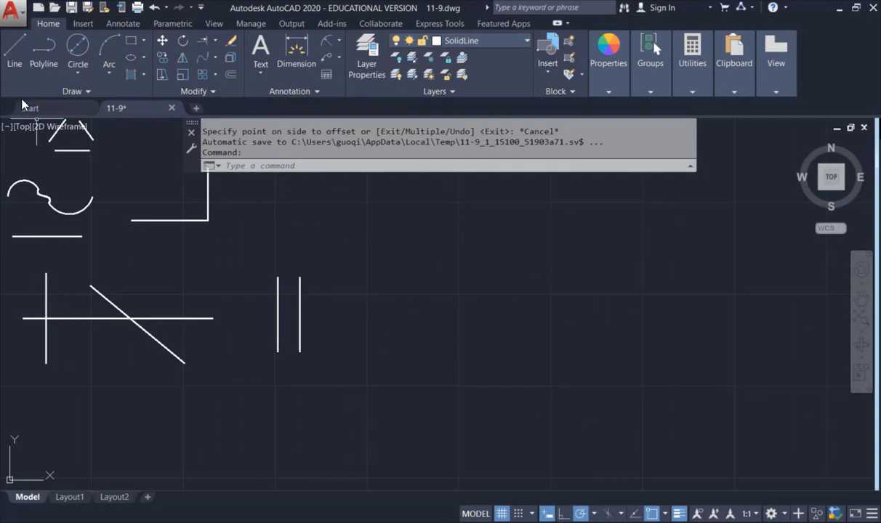
pyautogui.click(70, 51)
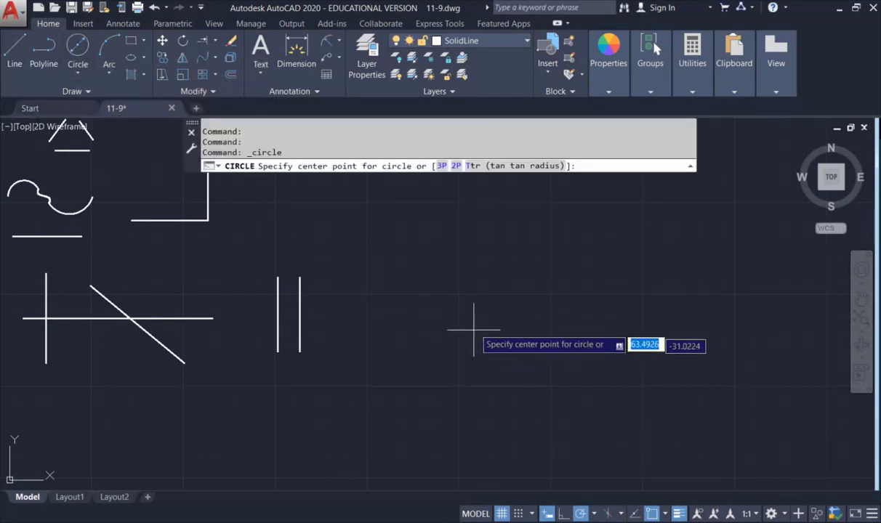
pyautogui.click(478, 319)
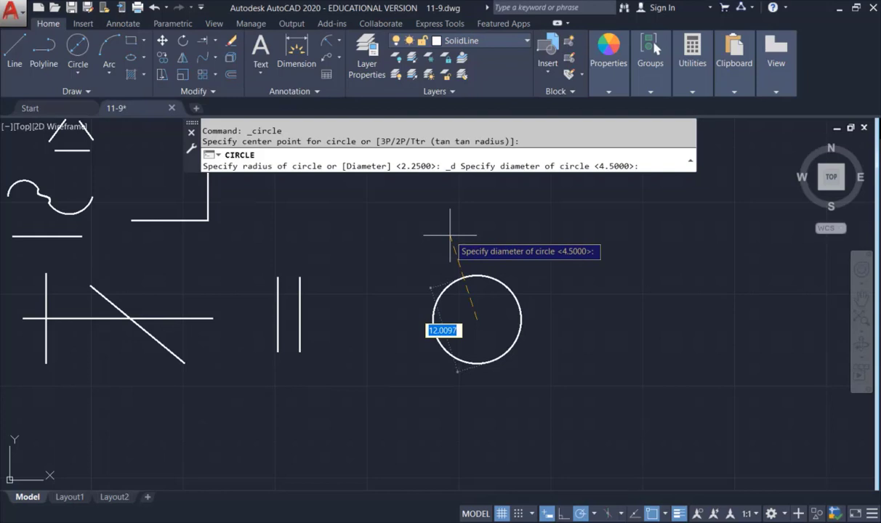
pyautogui.write('10')
pyautogui.press('Return')
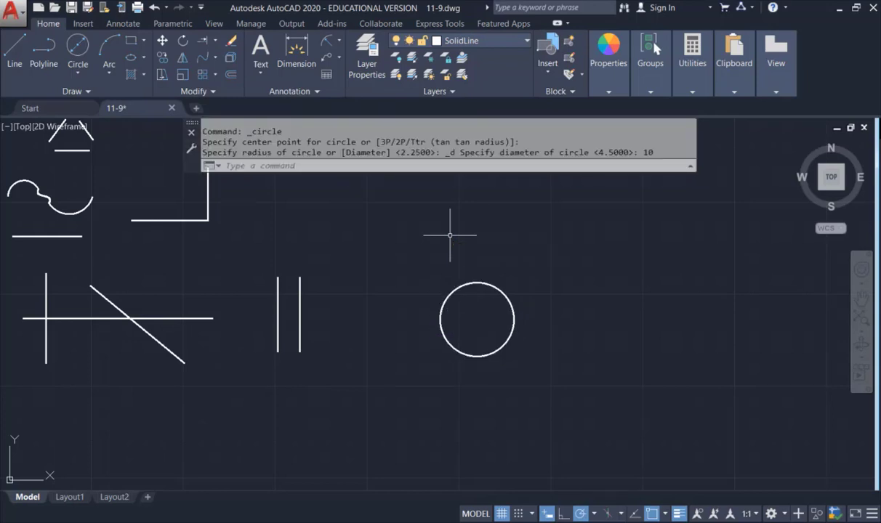
pyautogui.scroll(2, 471, 263)
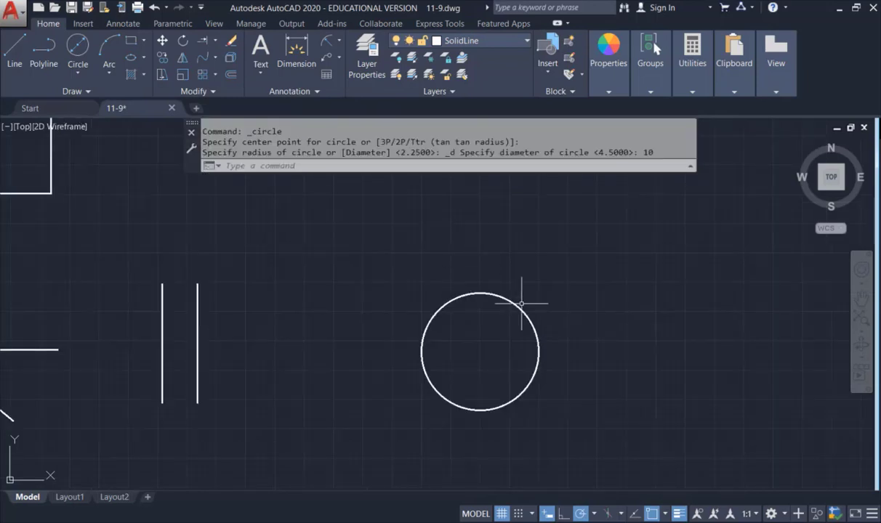
# Try to offset the circle by a distance of 2 towards its outside.
pyautogui.moveTo(521, 303)
pyautogui.mouseDown(button='middle')
pyautogui.moveTo(539, 297)
pyautogui.moveTo(485, 239)
pyautogui.mouseUp(button='middle')
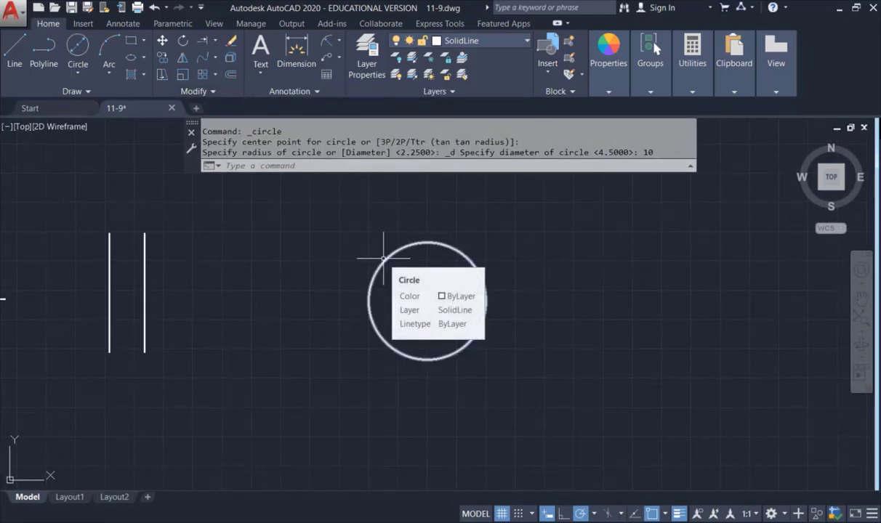
pyautogui.click(232, 75)
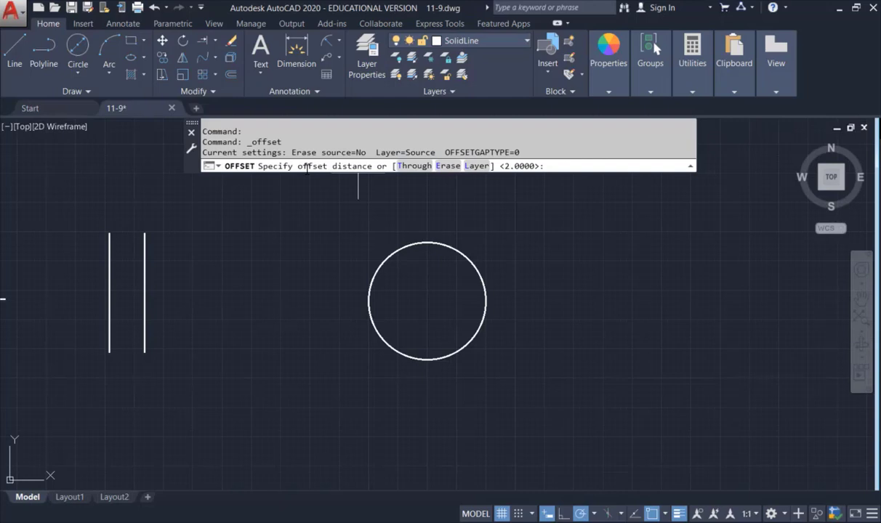
pyautogui.write('2')
pyautogui.press('Return')
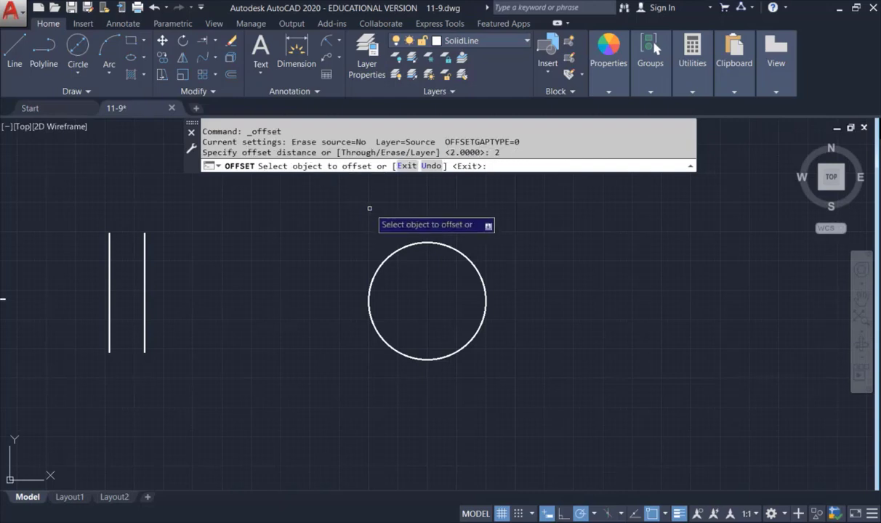
pyautogui.click(402, 248)
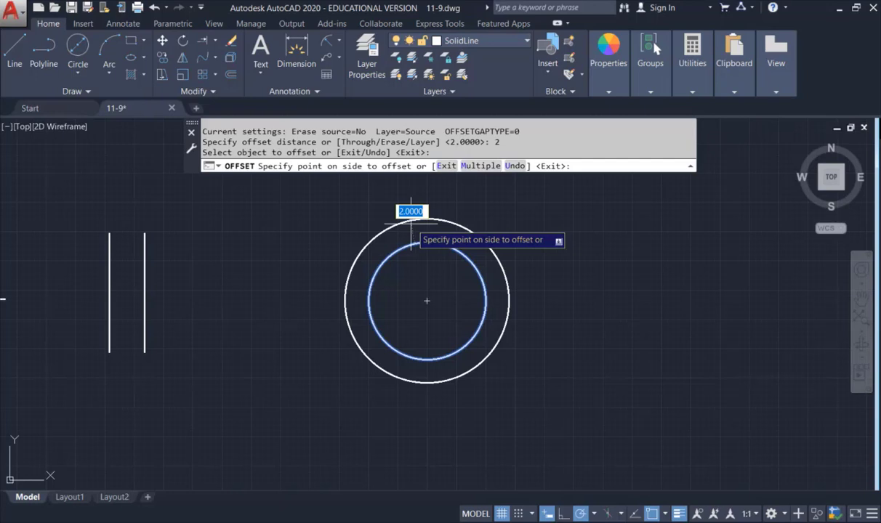
pyautogui.press('Escape')
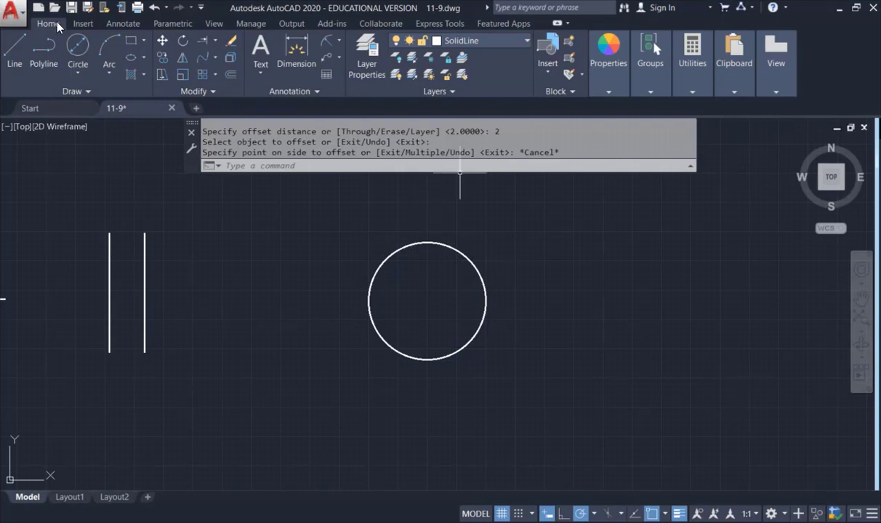
# Draw a horizontal rectangle in the empty area to the right of the circle.
pyautogui.click(129, 40)
pyautogui.click(561, 233)
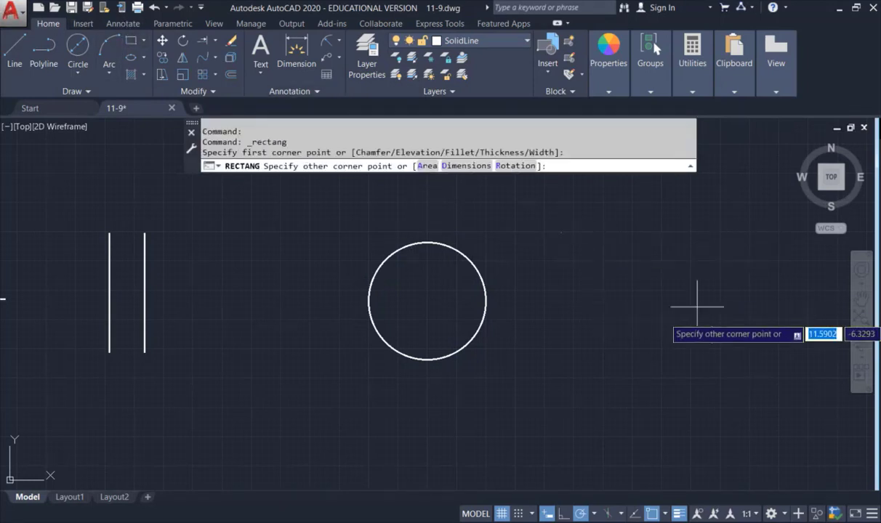
pyautogui.click(777, 346)
pyautogui.press('Escape')
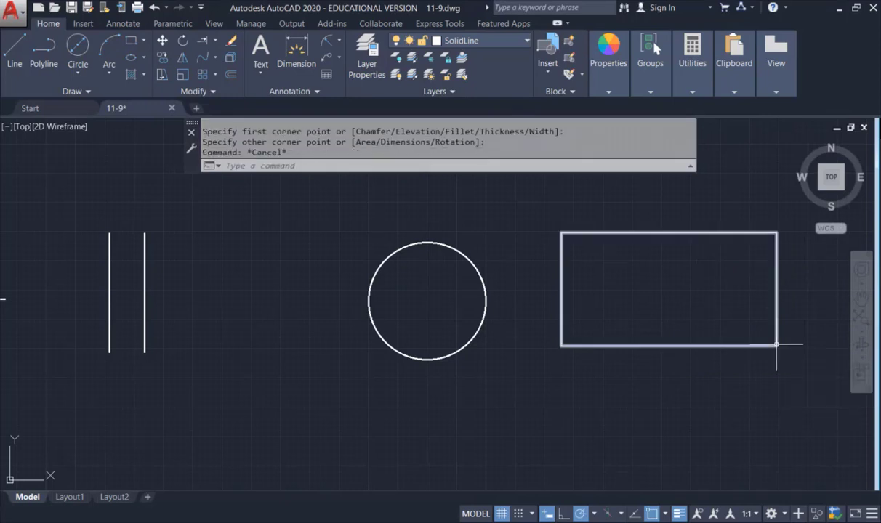
# Offset the rectangle by a distance of 2.5 towards its outside.
pyautogui.click(231, 75)
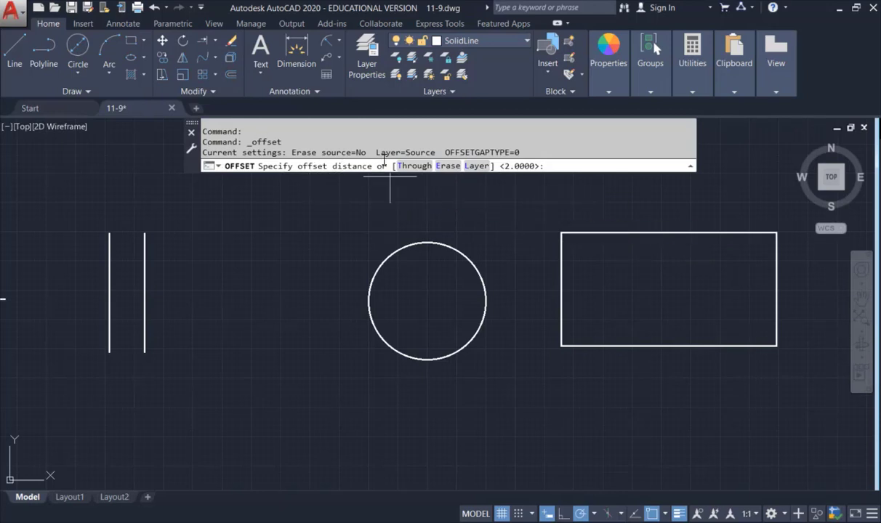
pyautogui.write('2.5')
pyautogui.press('Return')
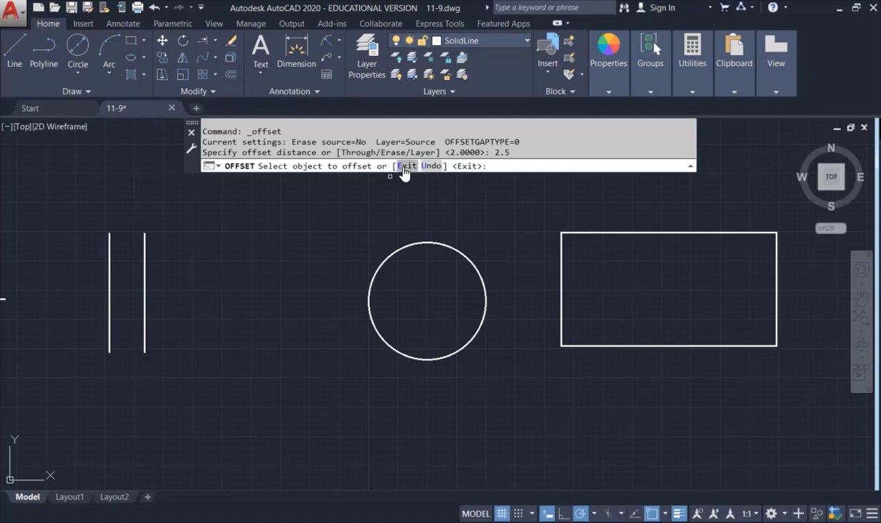
pyautogui.click(575, 232)
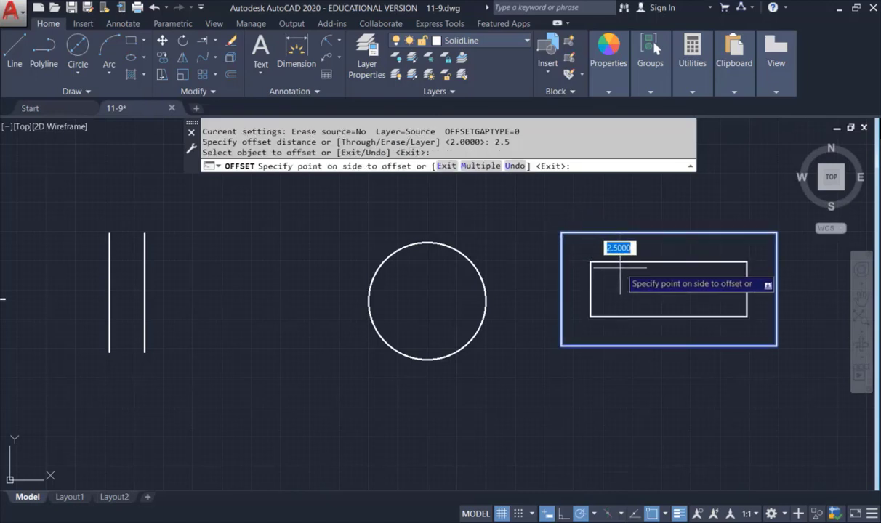
pyautogui.click(618, 183)
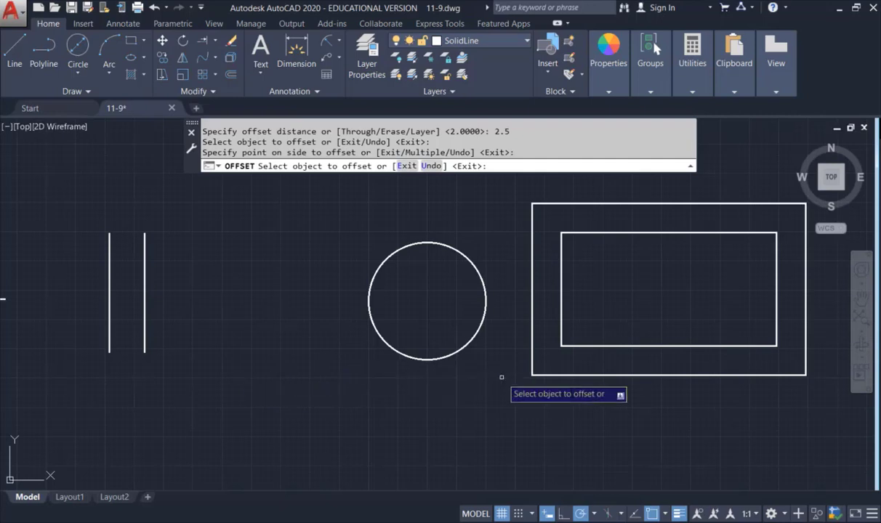
# In the empty area below the crossing lines, draw connected lines forming an outline's vertical left side and a base with a rectangular notch.
pyautogui.scroll(-2, 501, 377)
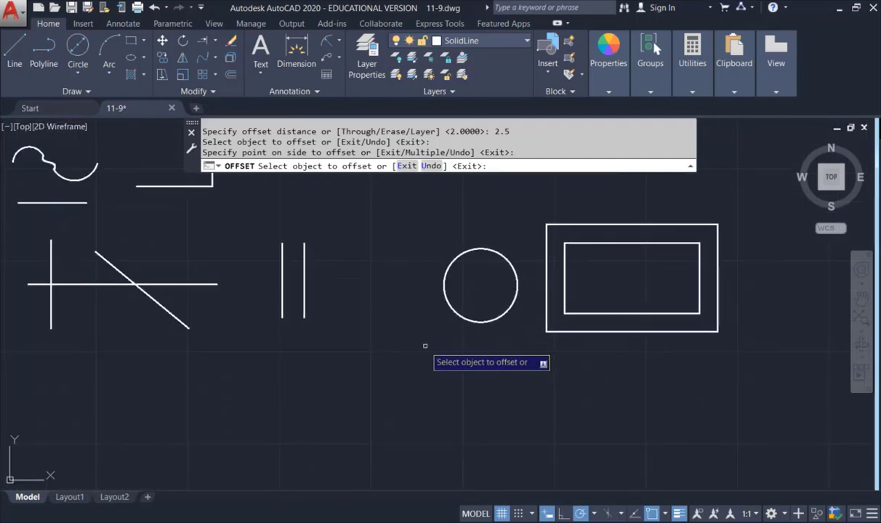
pyautogui.moveTo(425, 346); pyautogui.dragTo(472, 321, button='middle')
pyautogui.moveTo(305, 301); pyautogui.dragTo(413, 251, button='middle')
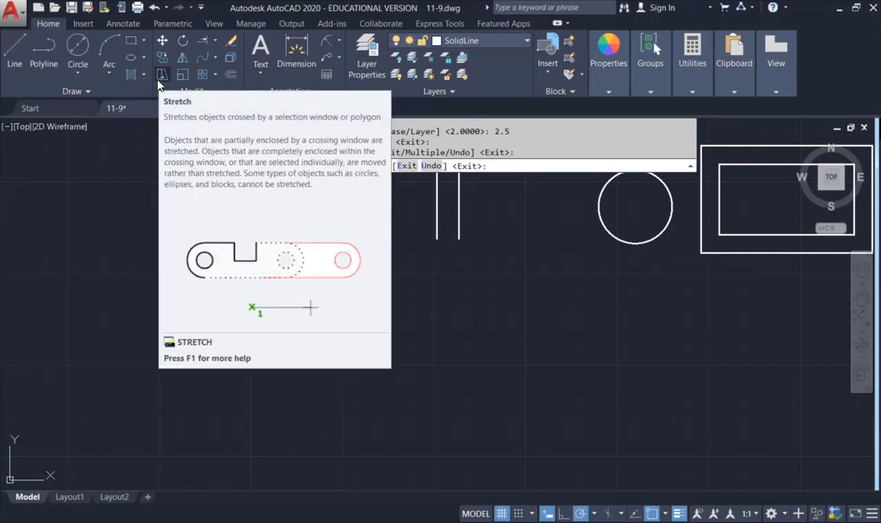
pyautogui.click(15, 52)
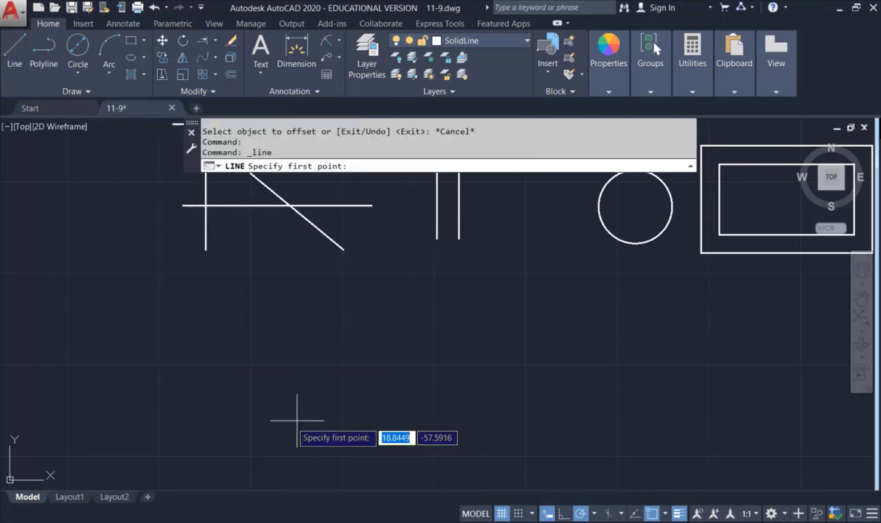
pyautogui.click(218, 337)
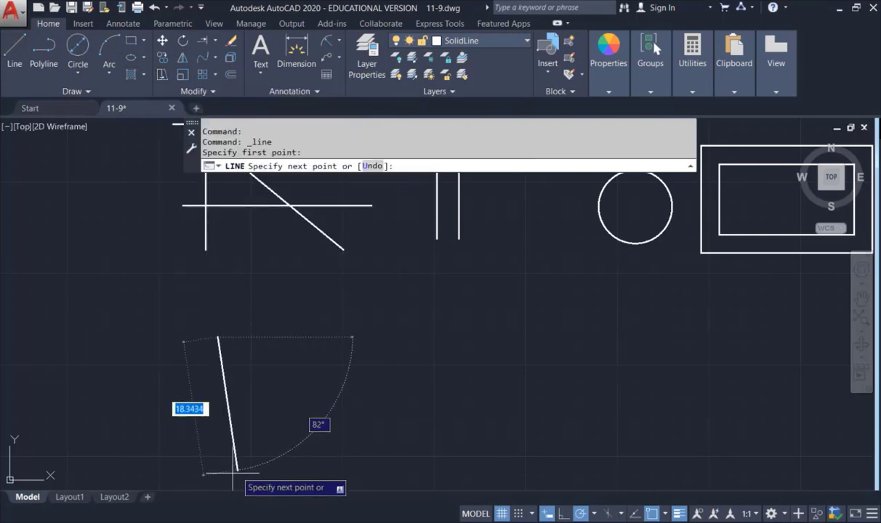
pyautogui.click(218, 474)
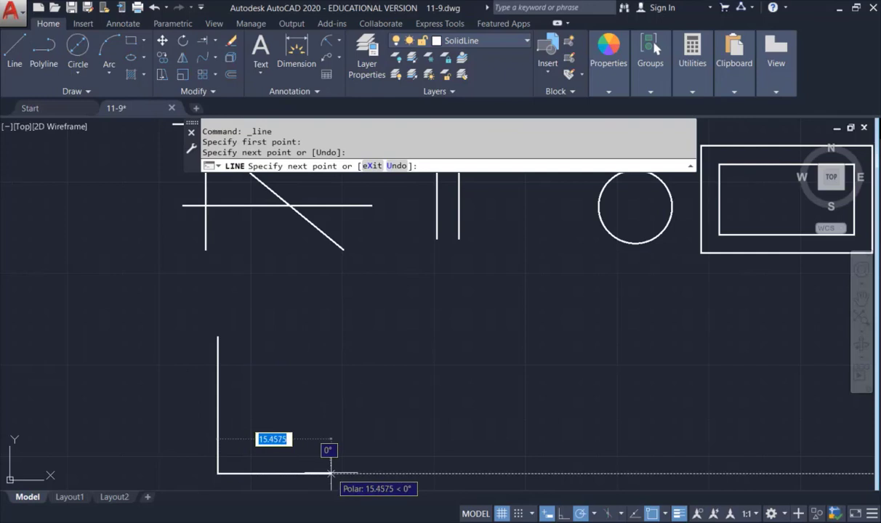
pyautogui.click(339, 474)
pyautogui.click(340, 420)
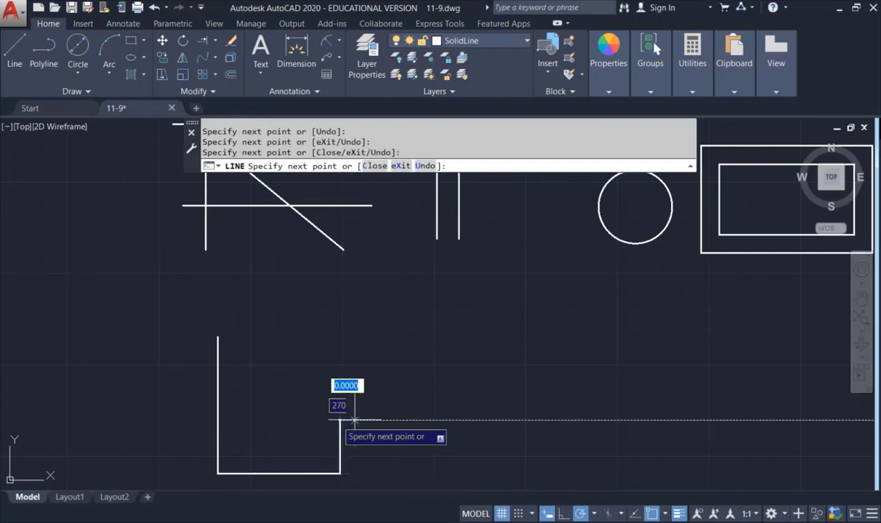
pyautogui.click(390, 420)
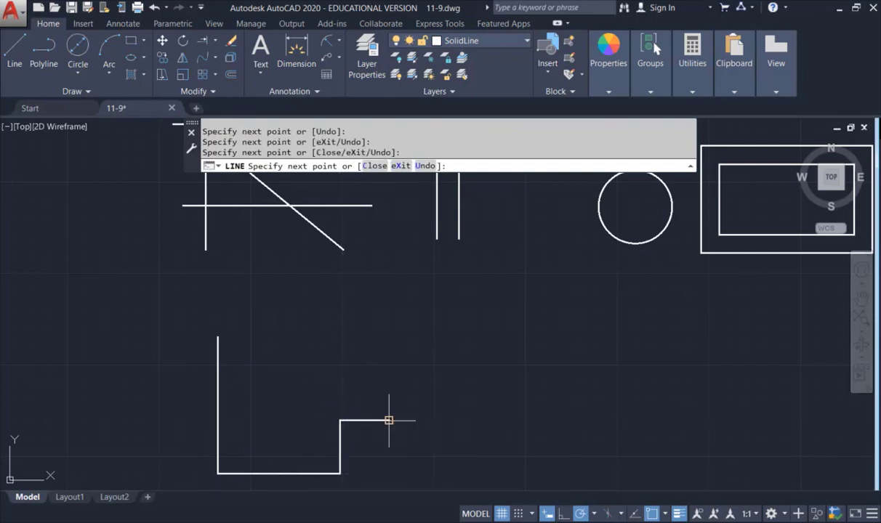
pyautogui.click(389, 468)
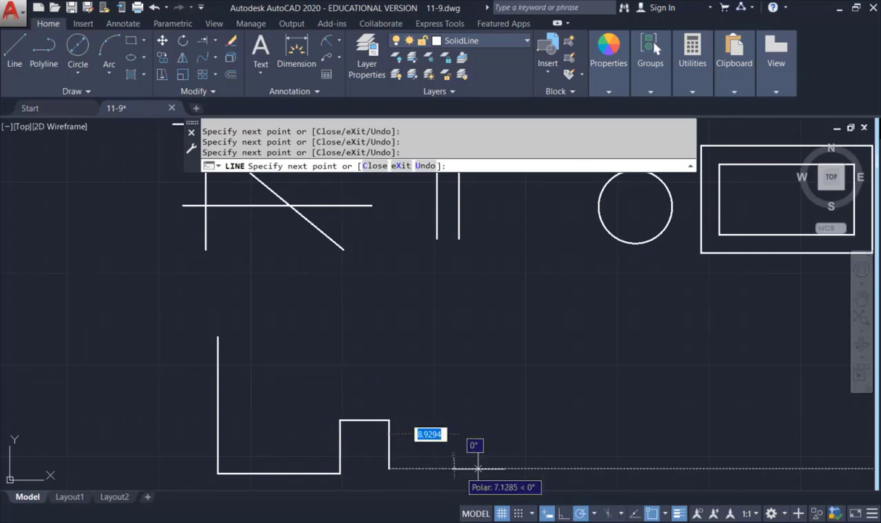
pyautogui.click(519, 469)
# Continue the outline with a right side, short ledge, slope about 12.6 long at 150°, and top line overshooting the left side without touching it.
pyautogui.click(519, 366)
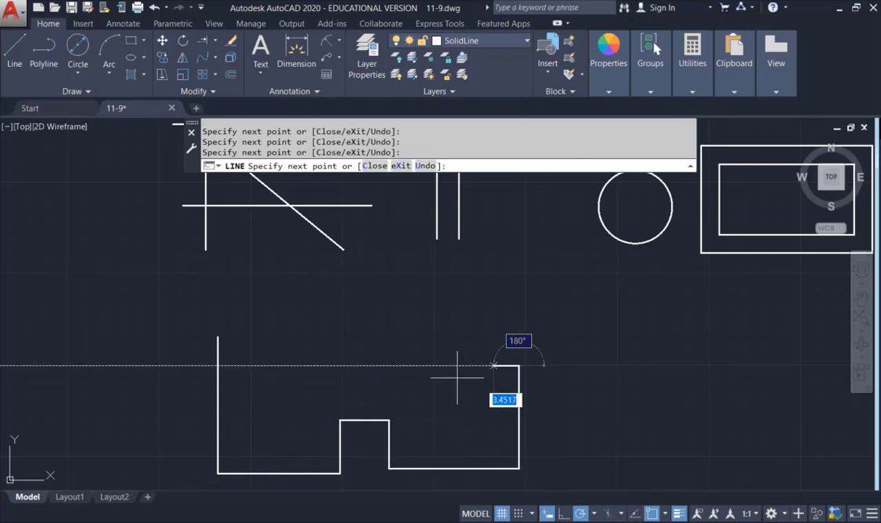
pyautogui.click(447, 366)
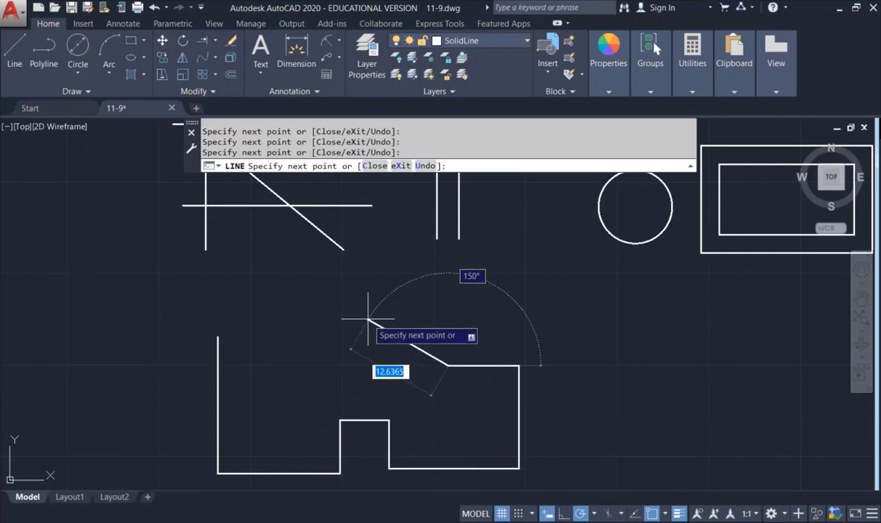
pyautogui.click(369, 320)
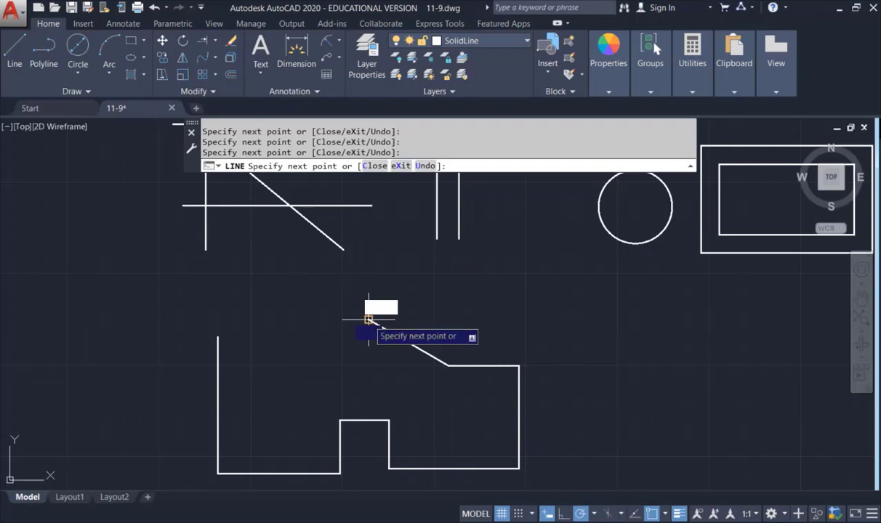
pyautogui.click(188, 319)
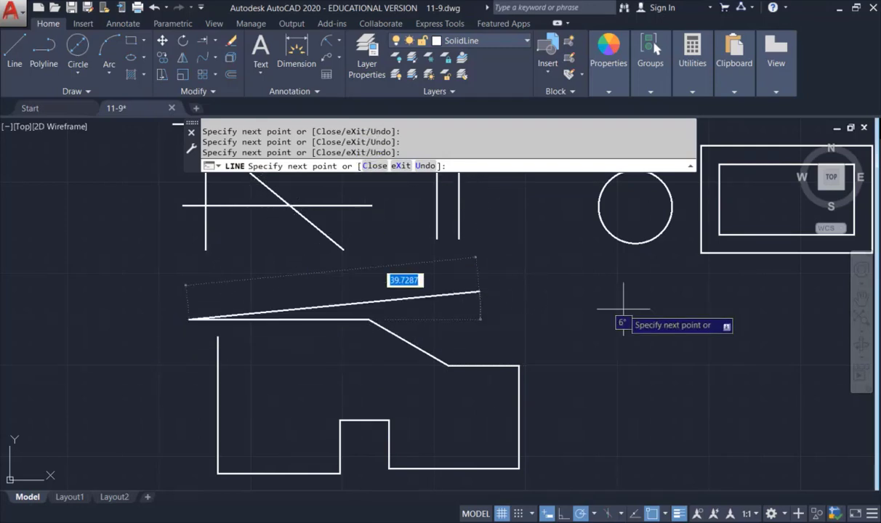
pyautogui.press('Escape')
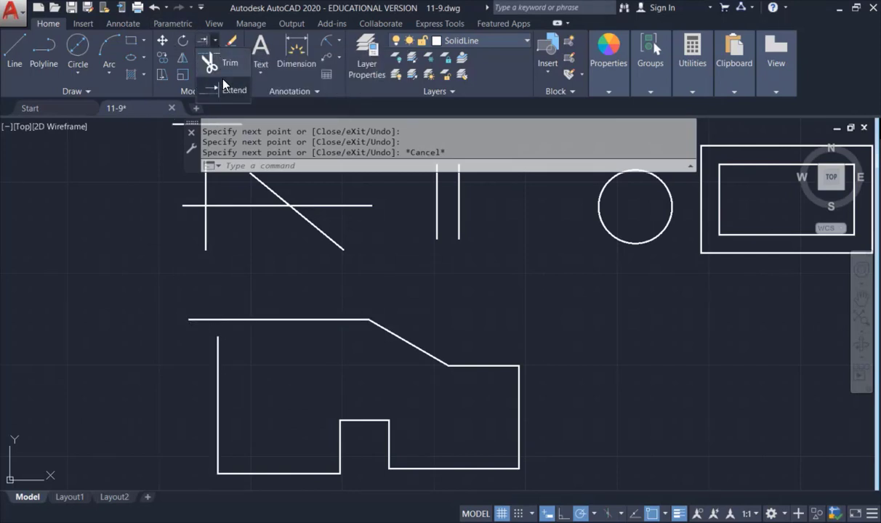
pyautogui.click(176, 280)
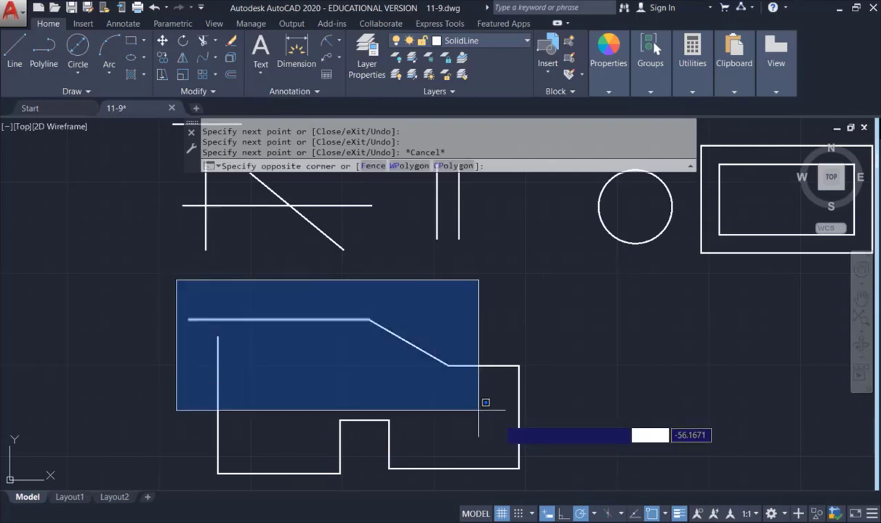
pyautogui.click(540, 469)
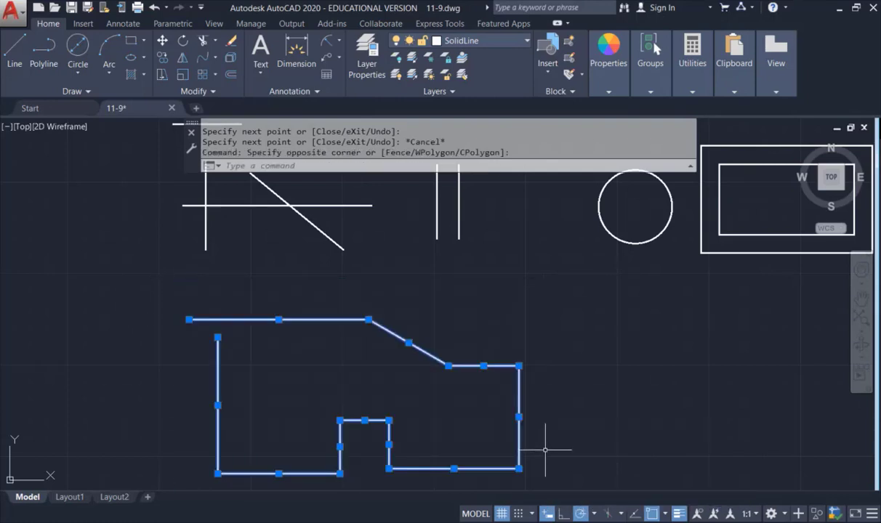
pyautogui.rightClick(545, 450)
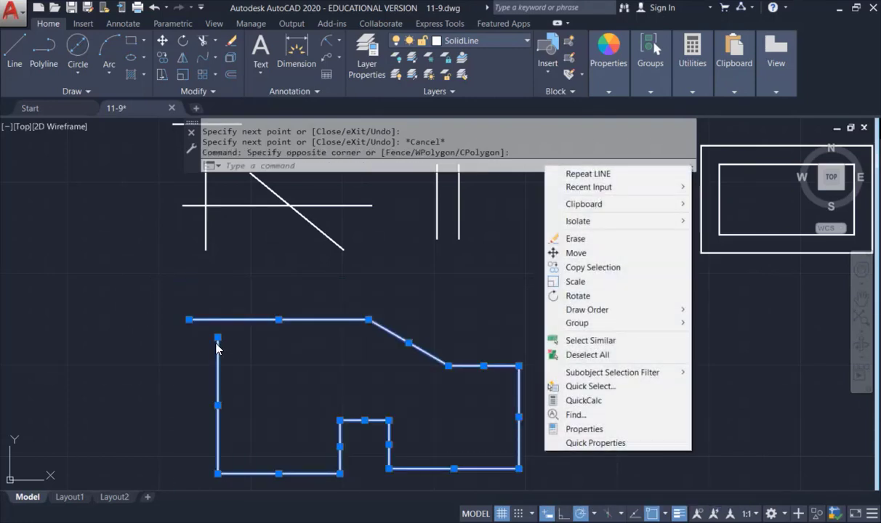
pyautogui.rightClick(193, 291)
pyautogui.click(127, 272)
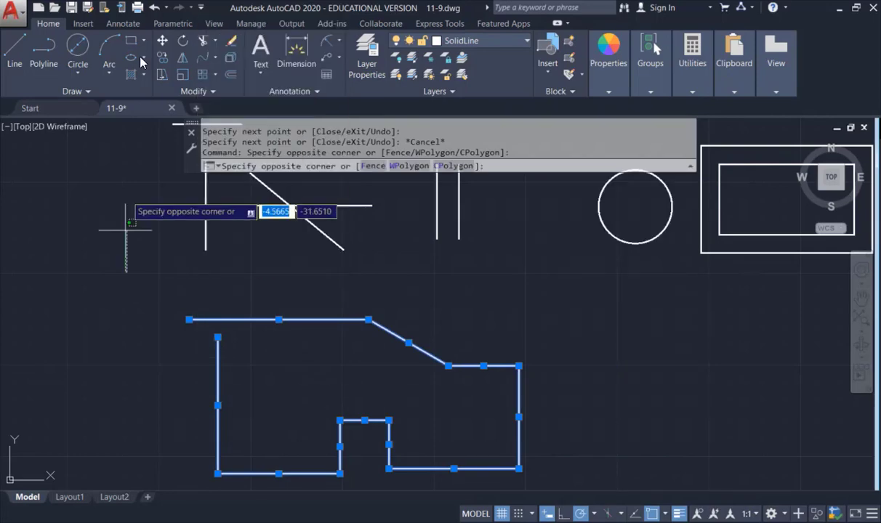
pyautogui.press('Escape')
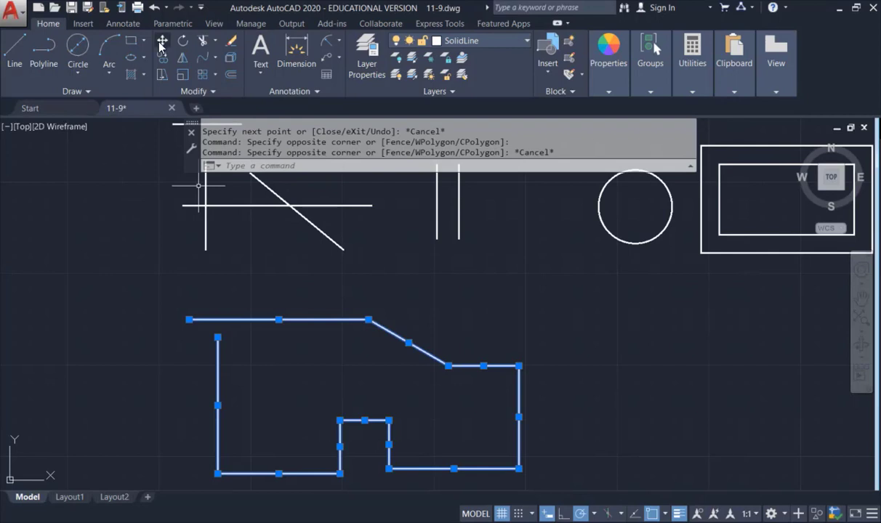
pyautogui.press('Escape')
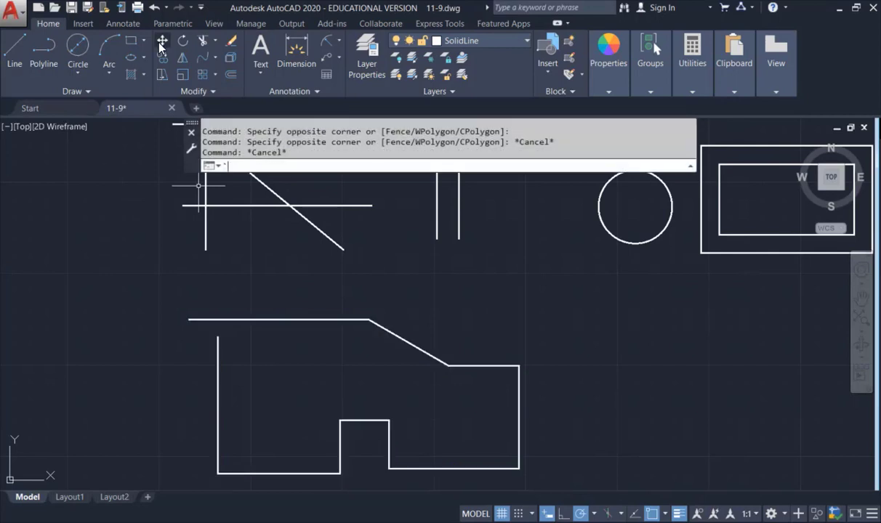
# With all outline lines as cutting edges in Trim, extend the left vertical line to the top line and trim the top line's left overhang.
pyautogui.click(204, 46)
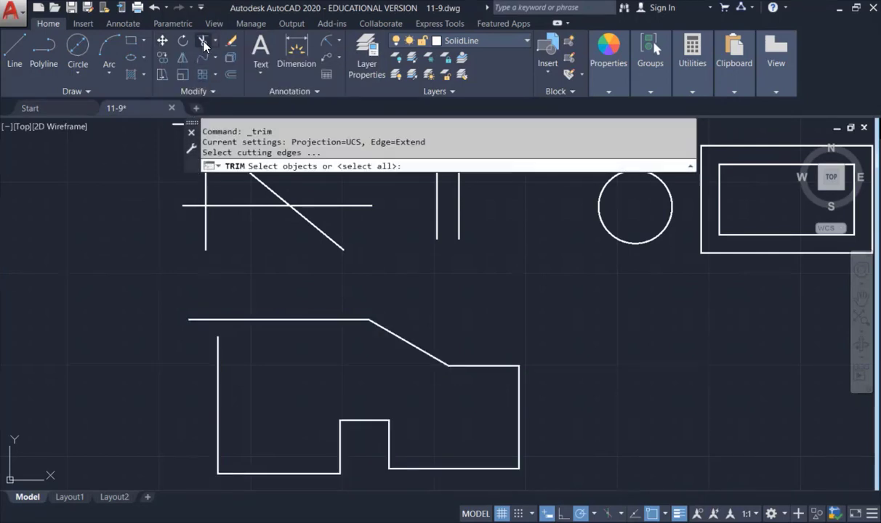
pyautogui.click(157, 273)
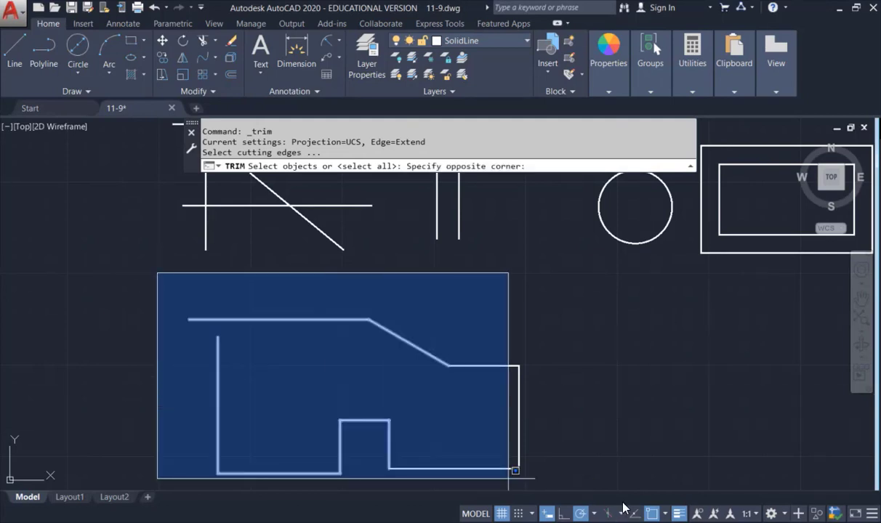
pyautogui.click(545, 467)
pyautogui.press('Return')
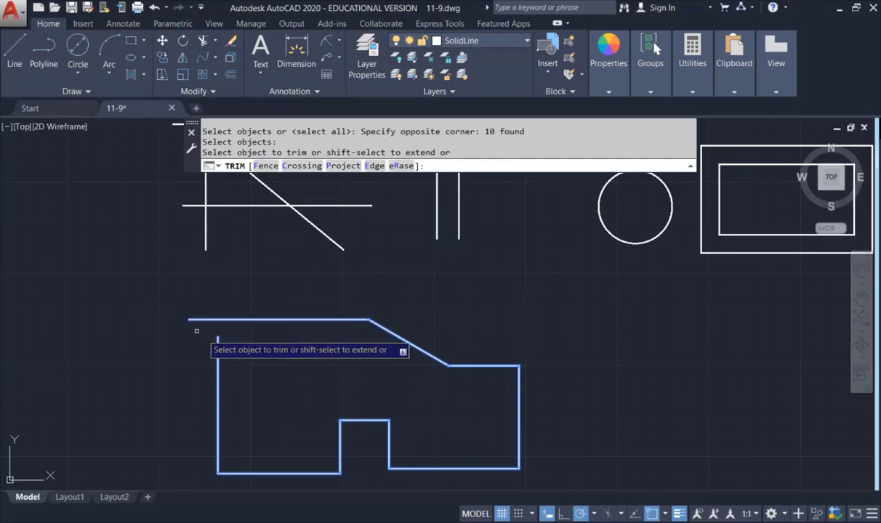
pyautogui.click(217, 343)
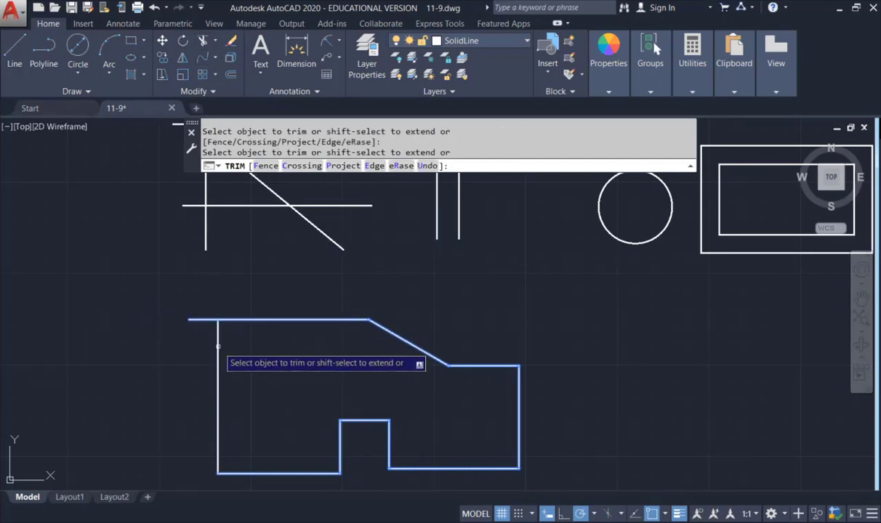
pyautogui.click(202, 319)
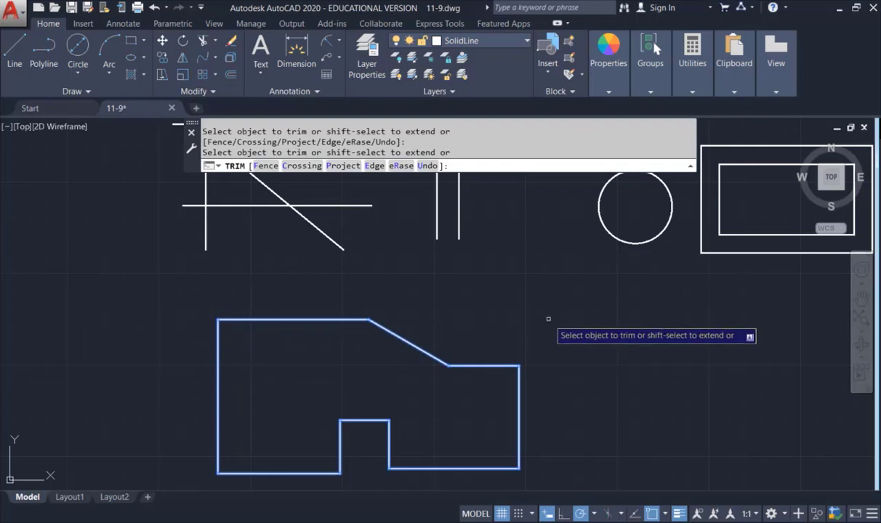
# Try a Stretch of the outline's notch and right portion horizontally to the right by just over one notch width, and undo it.
pyautogui.press('Escape')
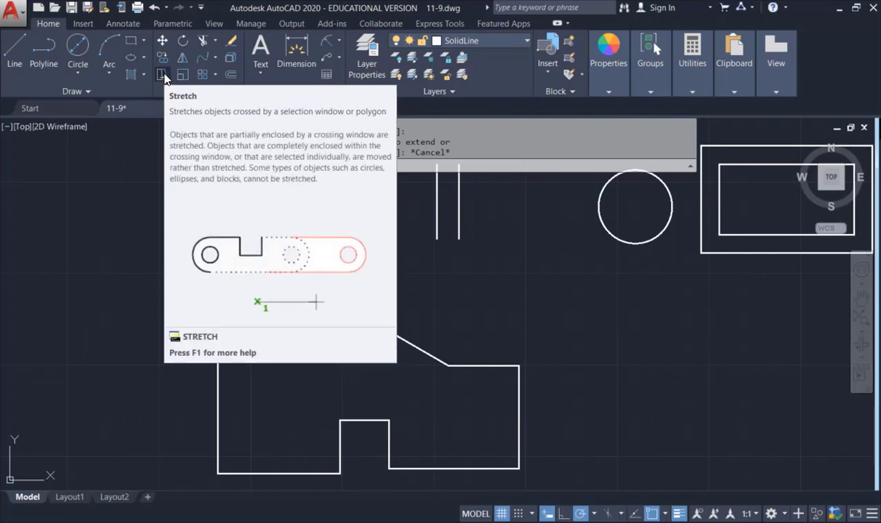
pyautogui.click(160, 75)
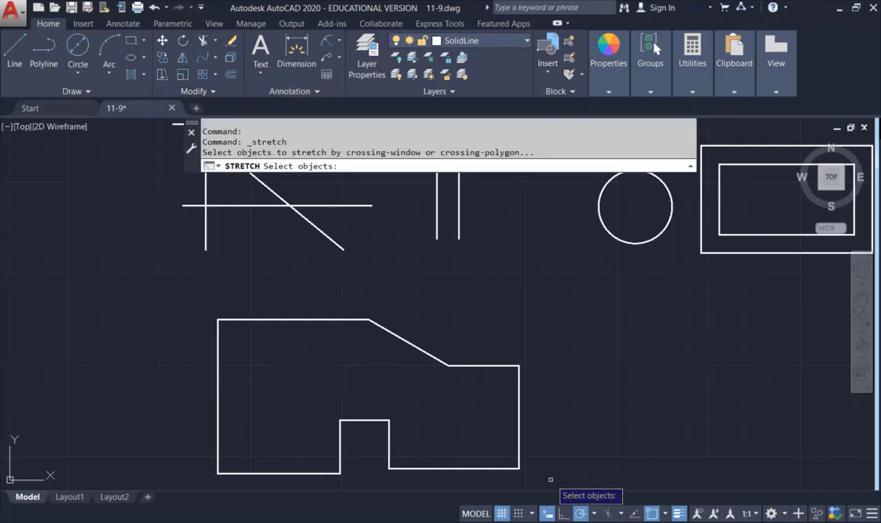
pyautogui.moveTo(550, 480); pyautogui.dragTo(503, 433, button='middle')
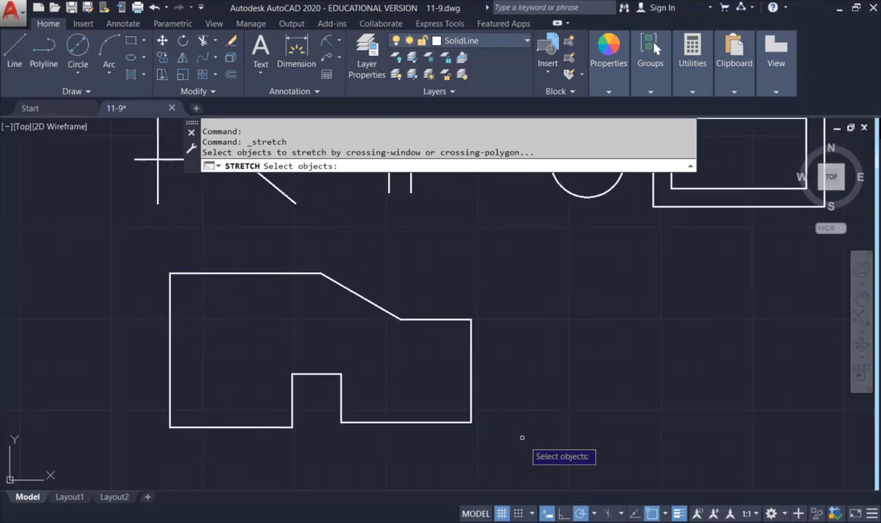
pyautogui.click(521, 468)
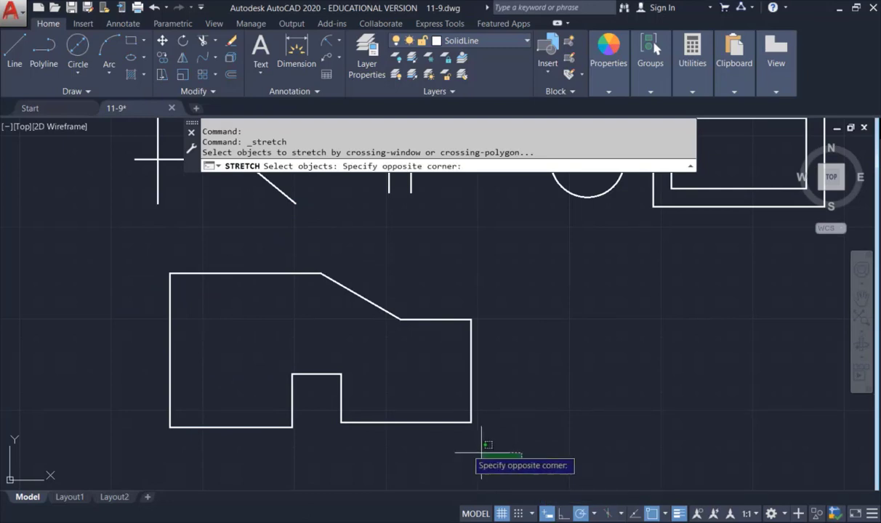
pyautogui.click(240, 226)
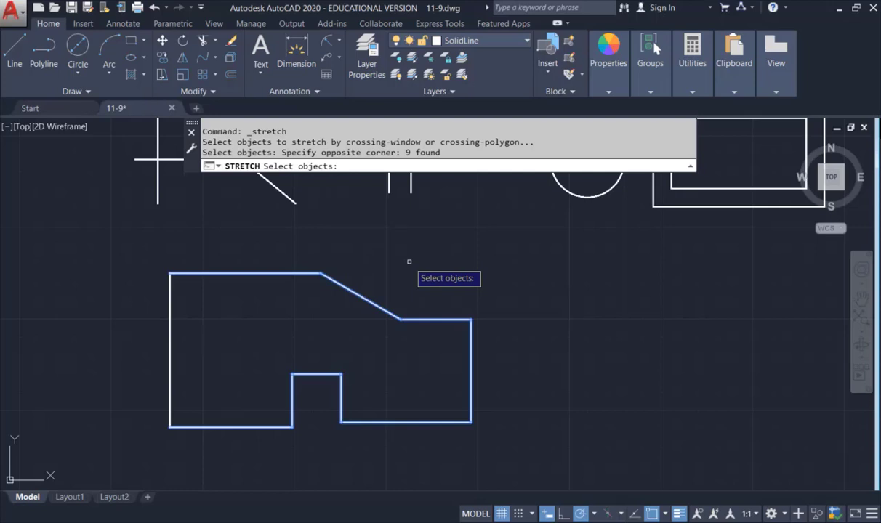
pyautogui.press('Return')
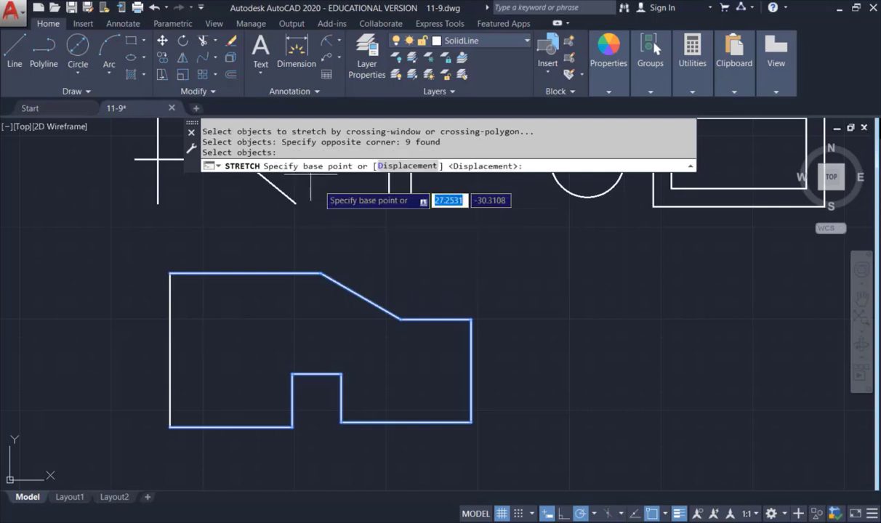
pyautogui.click(341, 422)
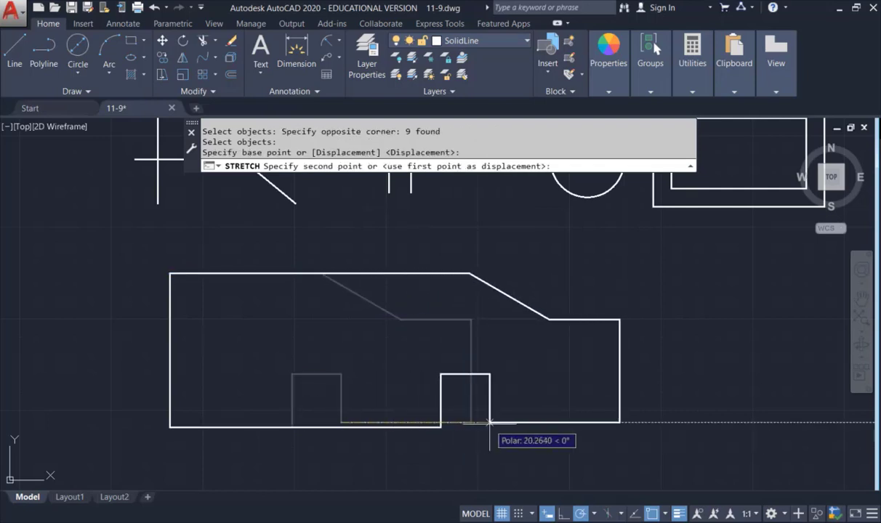
pyautogui.click(406, 422)
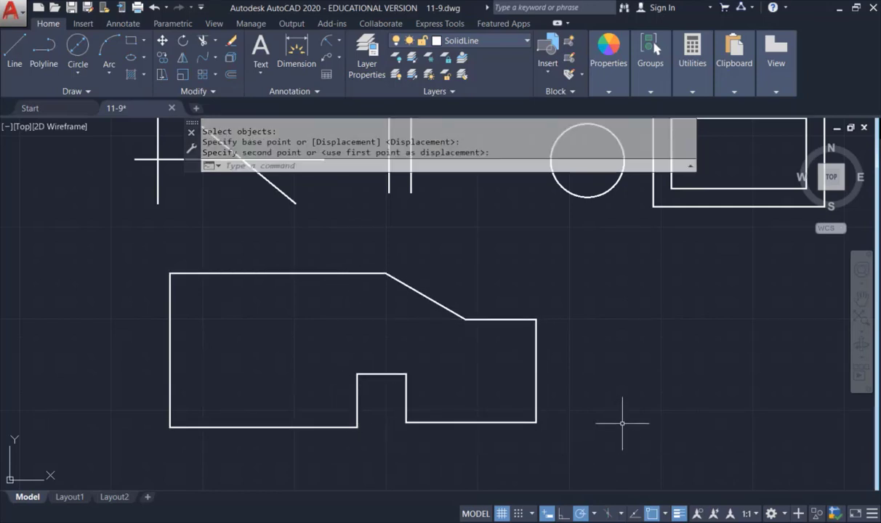
pyautogui.click(153, 7)
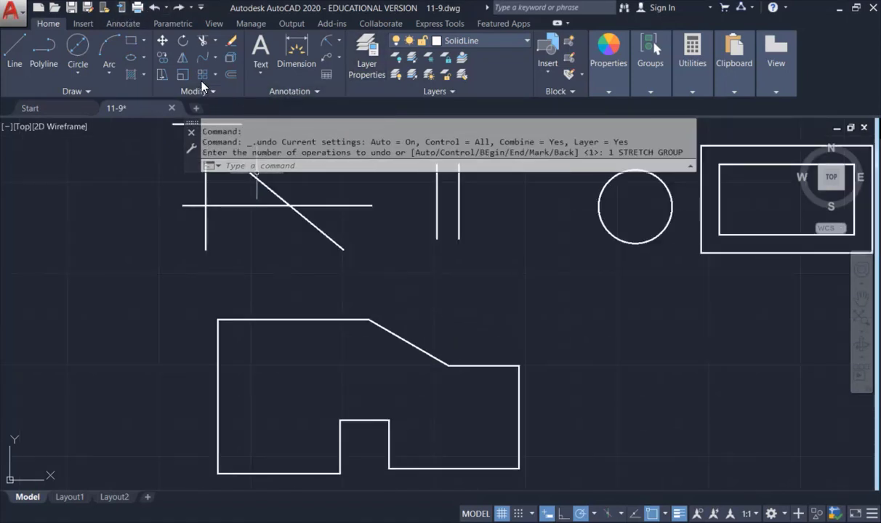
# Try stretching everything but the outline's left side one notch width to the right from the notch's lower-right corner, and undo it.
pyautogui.click(162, 76)
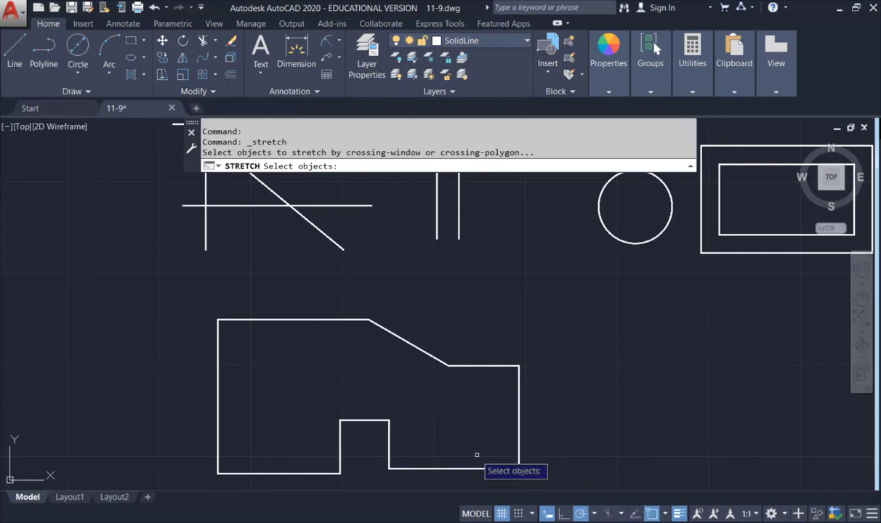
pyautogui.click(566, 486)
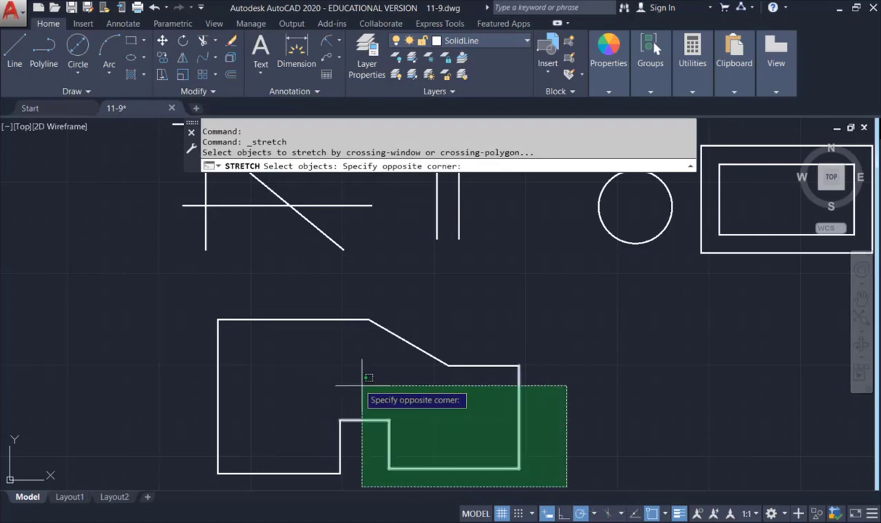
pyautogui.click(287, 278)
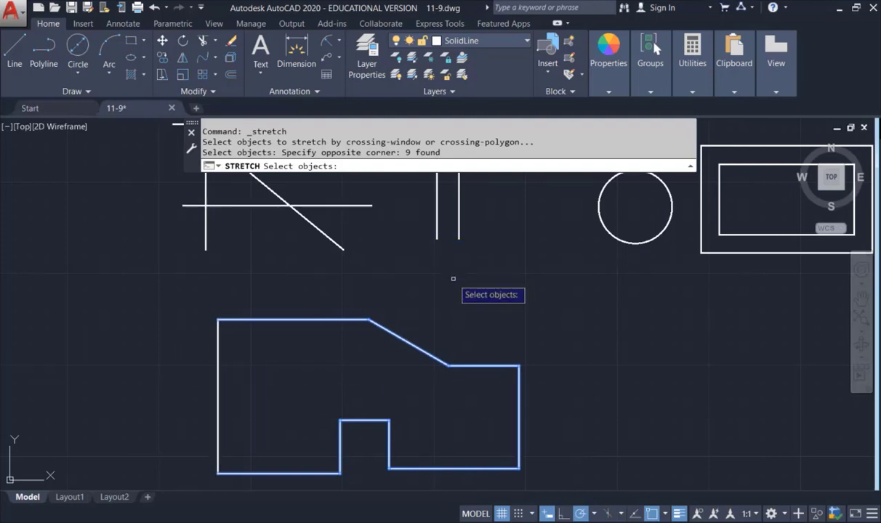
pyautogui.press('Return')
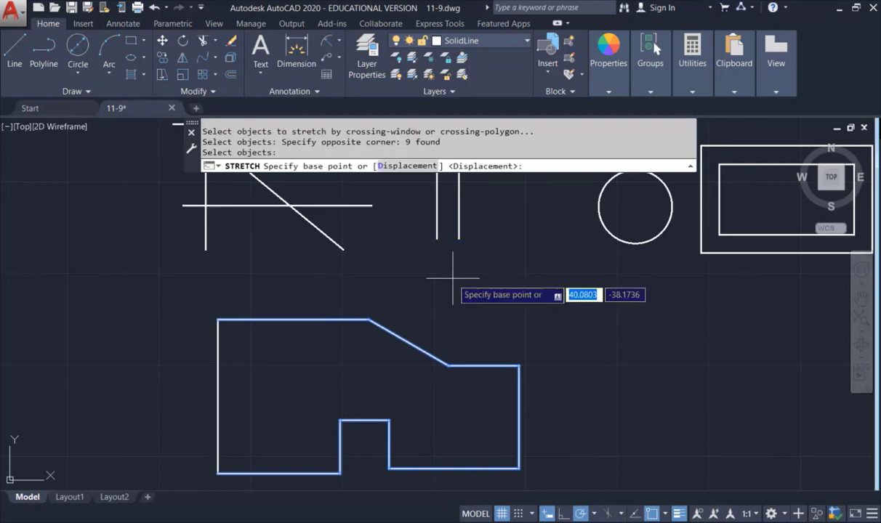
pyautogui.click(389, 469)
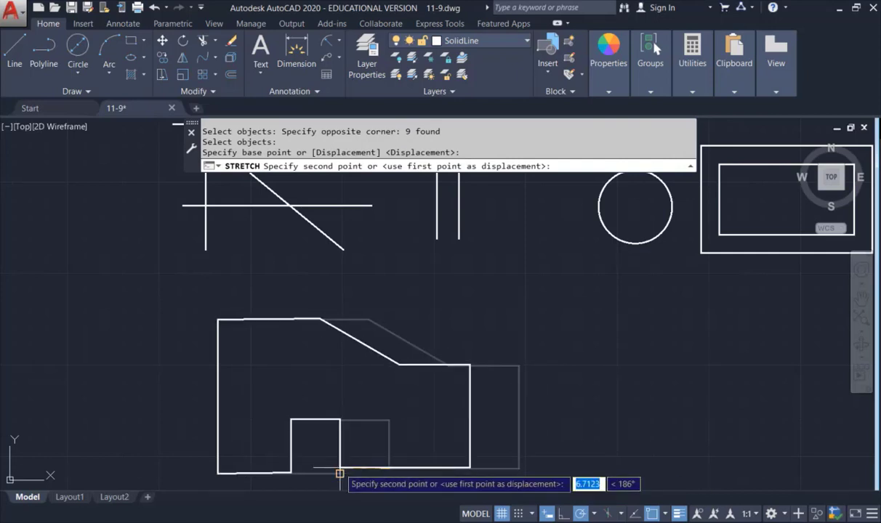
pyautogui.click(439, 469)
pyautogui.moveTo(698, 438); pyautogui.dragTo(621, 339, button='middle')
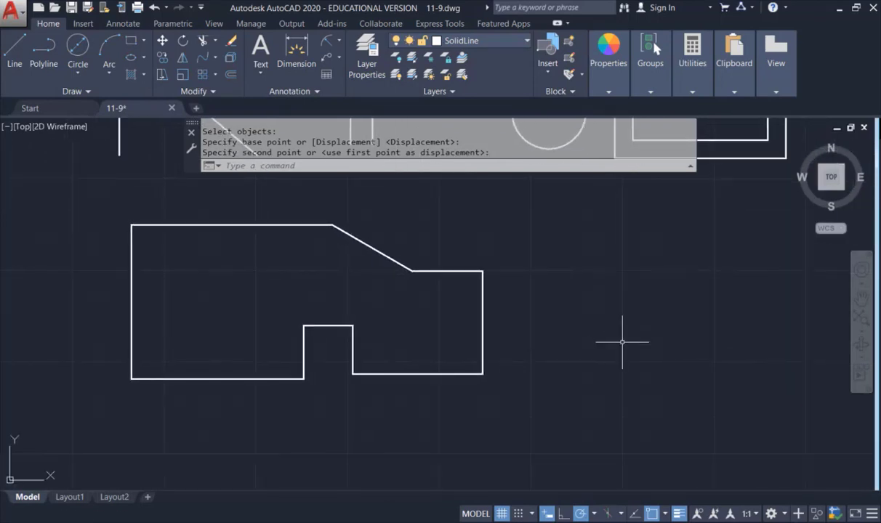
pyautogui.click(155, 8)
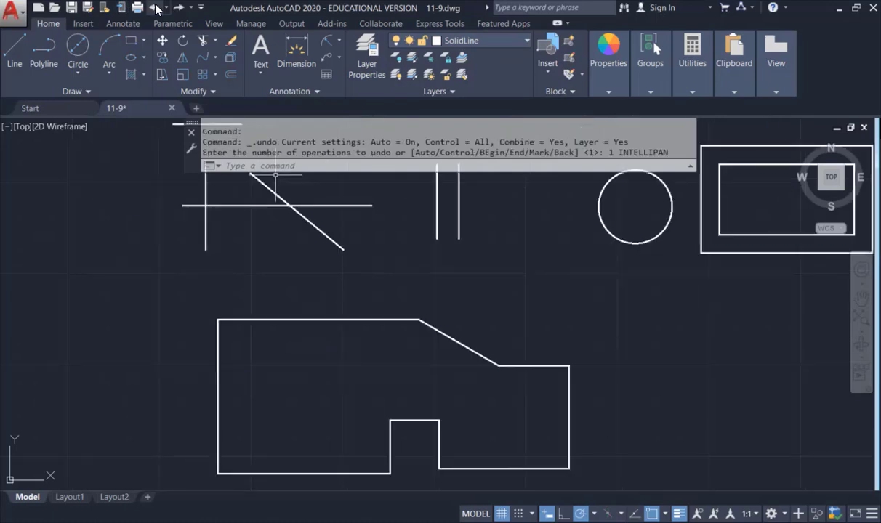
pyautogui.click(155, 8)
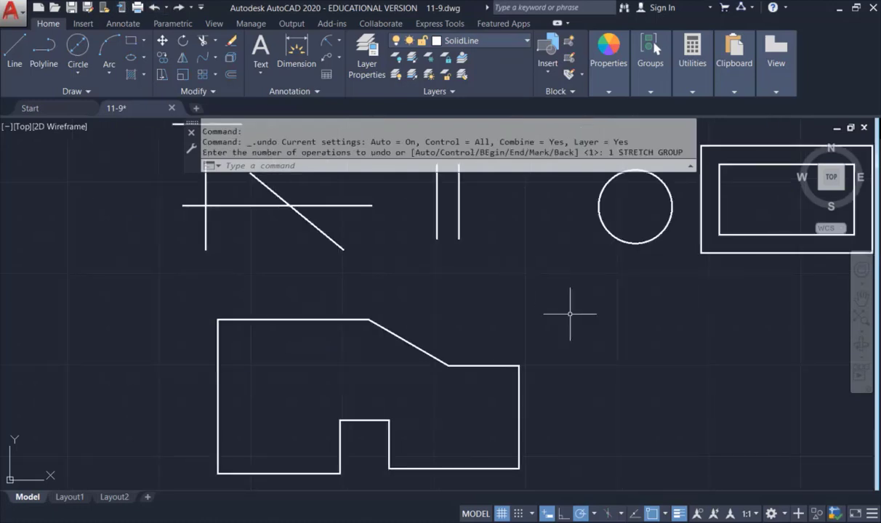
# Stretch the outline horizontally to the right by over one and a half notch widths, keeping its left side fixed.
pyautogui.moveTo(570, 310); pyautogui.dragTo(470, 258, button='middle')
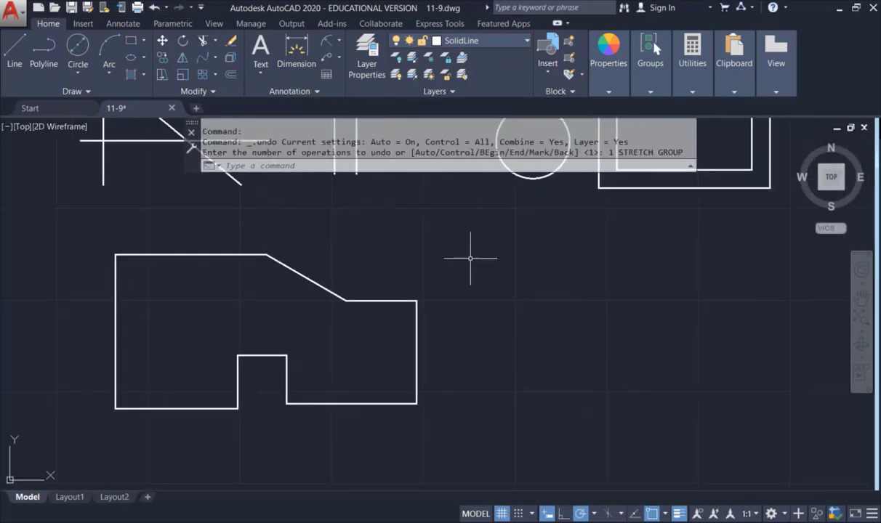
pyautogui.click(161, 76)
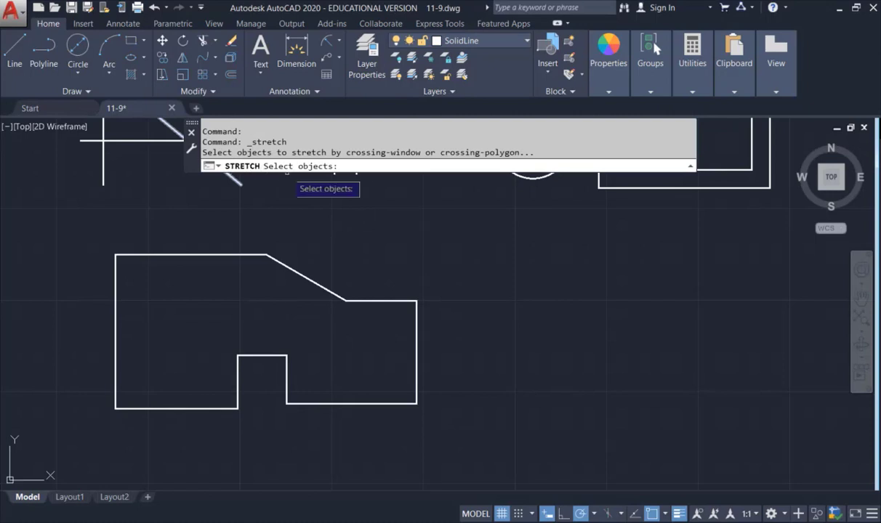
pyautogui.click(501, 431)
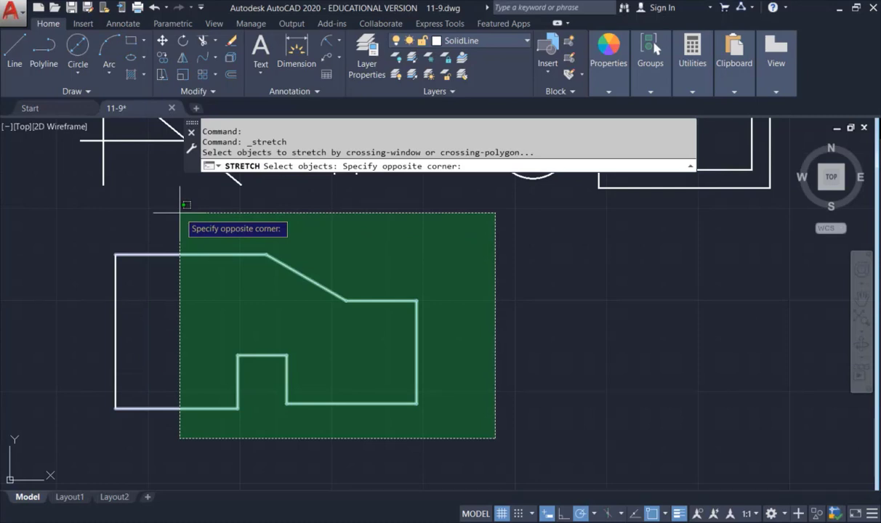
pyautogui.click(180, 213)
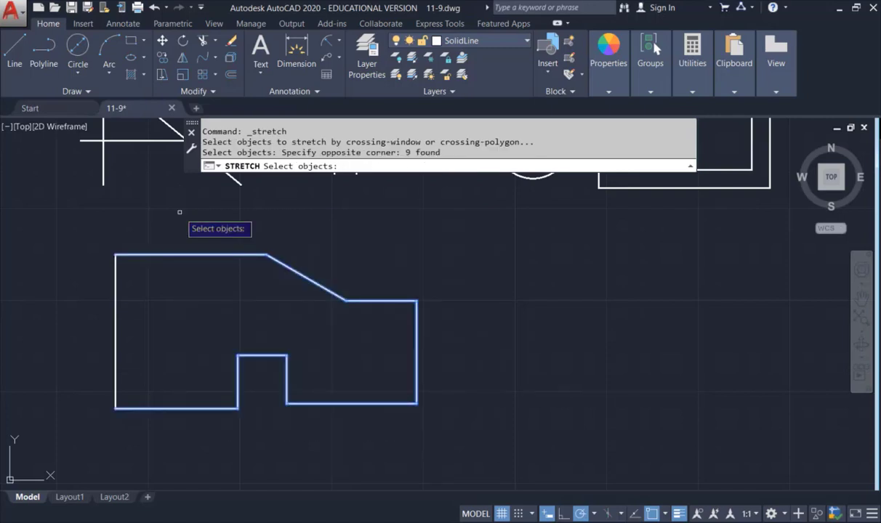
pyautogui.press('Return')
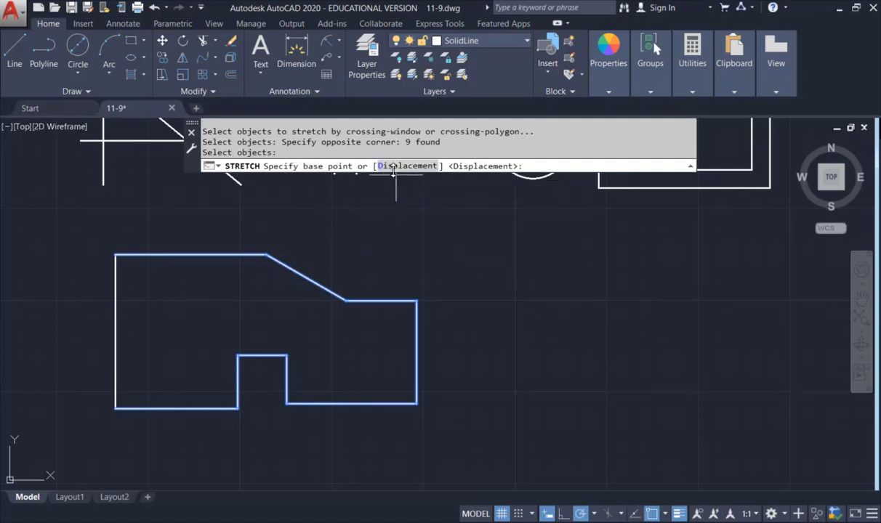
pyautogui.click(286, 403)
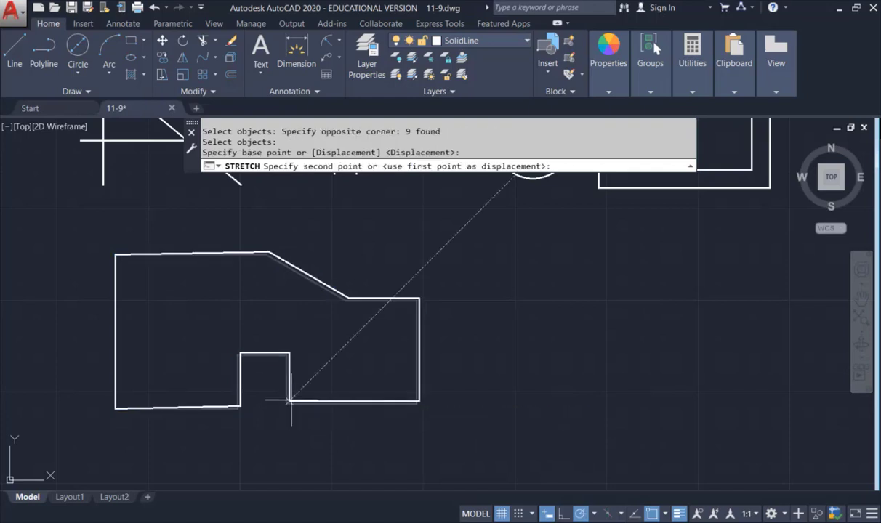
pyautogui.click(367, 404)
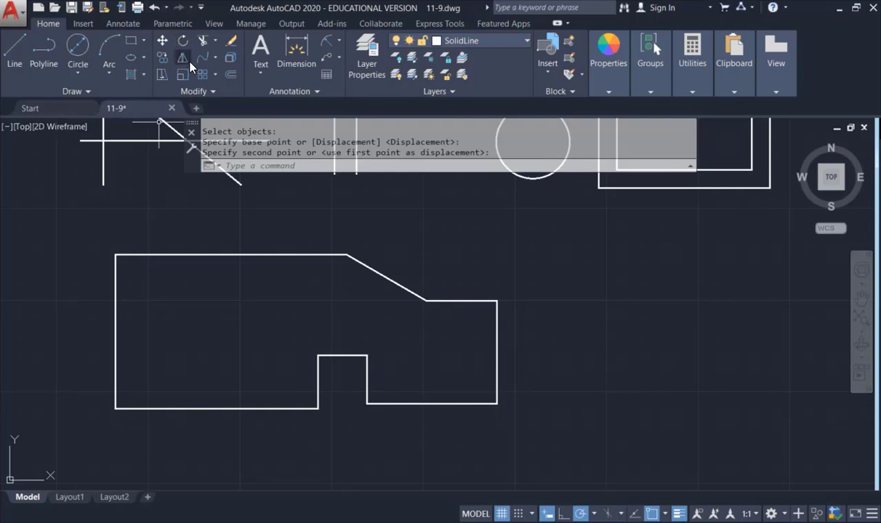
# Draw a separate horizontal line 20 units long in the empty area to the right of the notched outline.
pyautogui.click(221, 96)
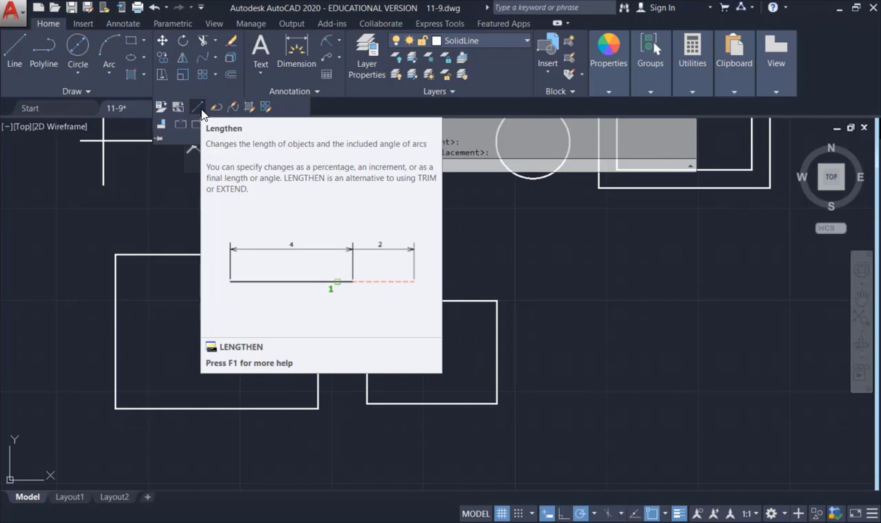
pyautogui.click(14, 51)
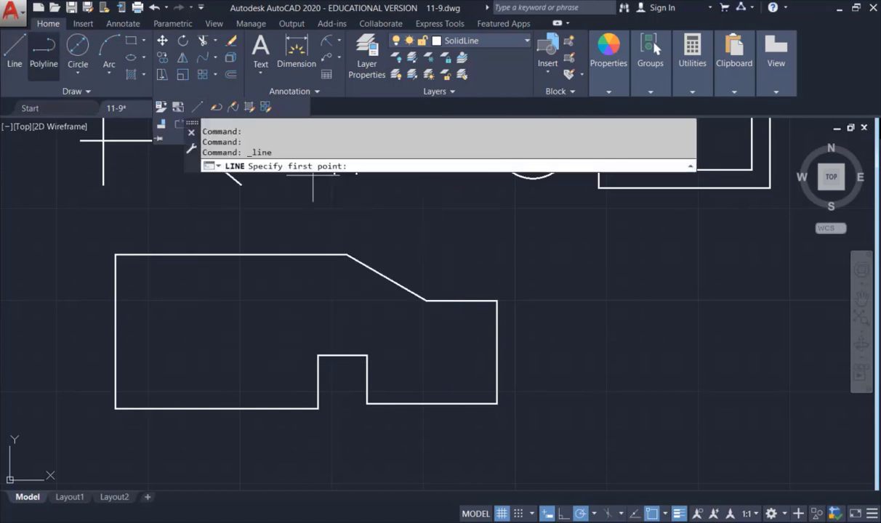
pyautogui.moveTo(571, 314); pyautogui.dragTo(429, 302, button='middle')
pyautogui.click(415, 285)
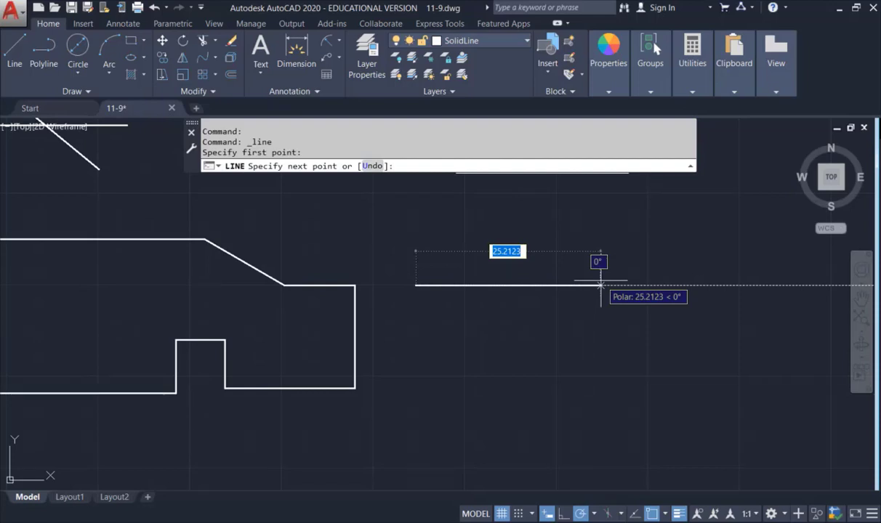
pyautogui.write('20')
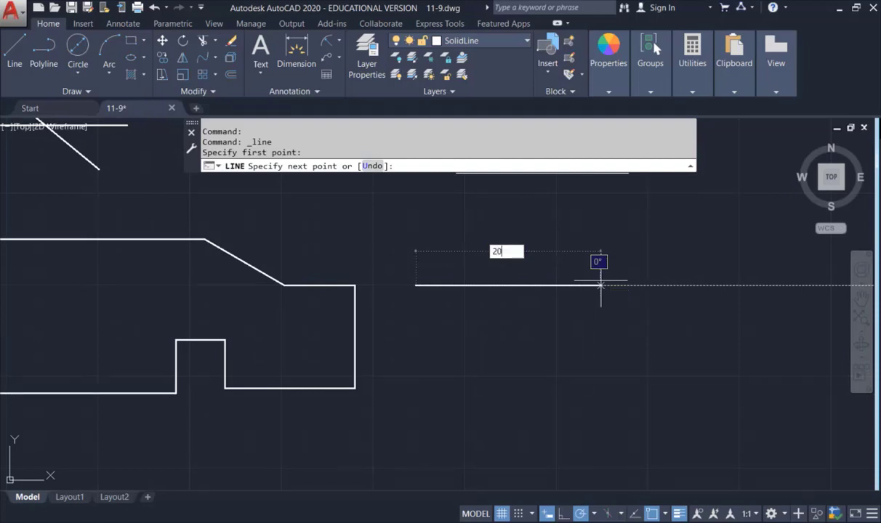
pyautogui.press('Return')
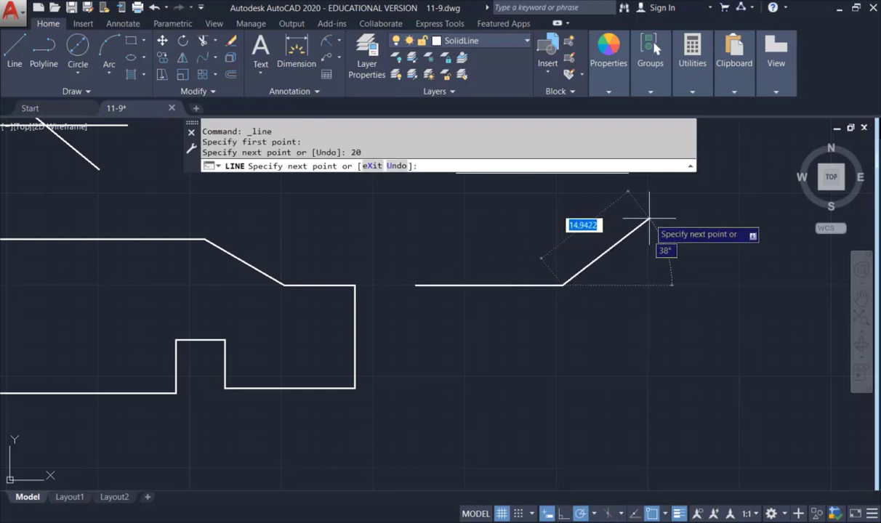
pyautogui.press('Escape')
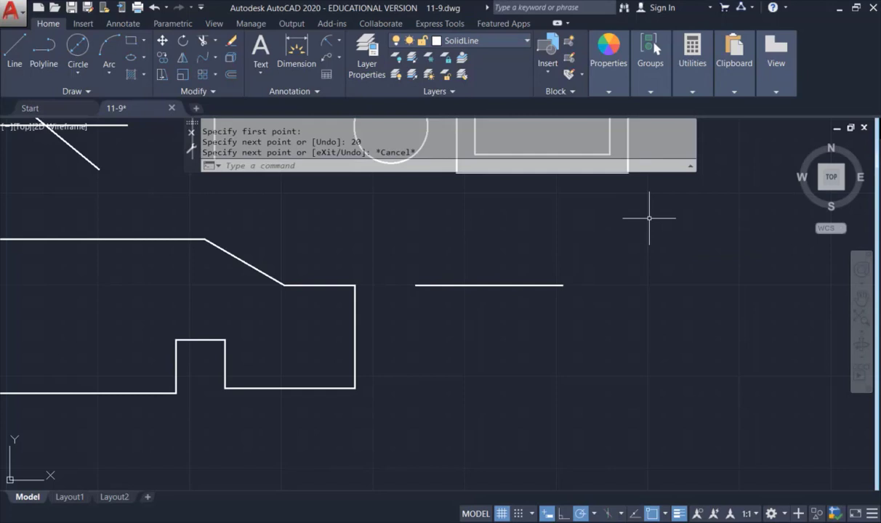
pyautogui.click(196, 94)
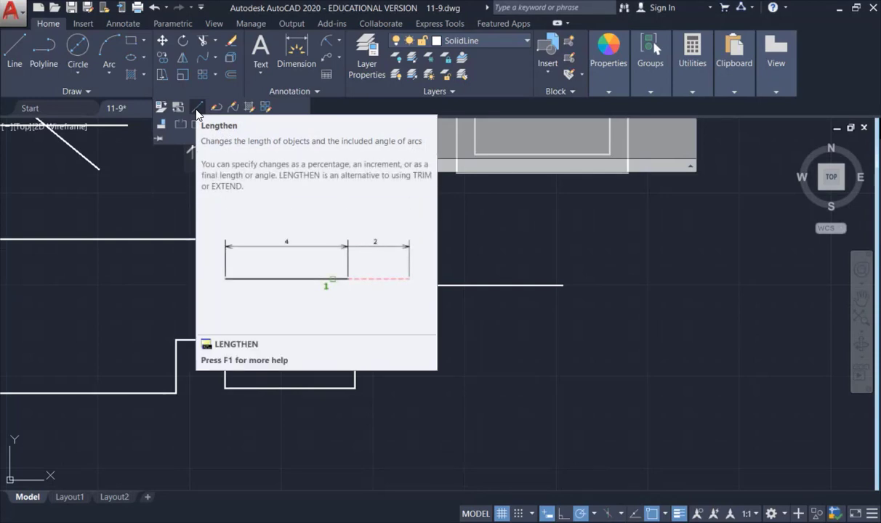
pyautogui.click(196, 108)
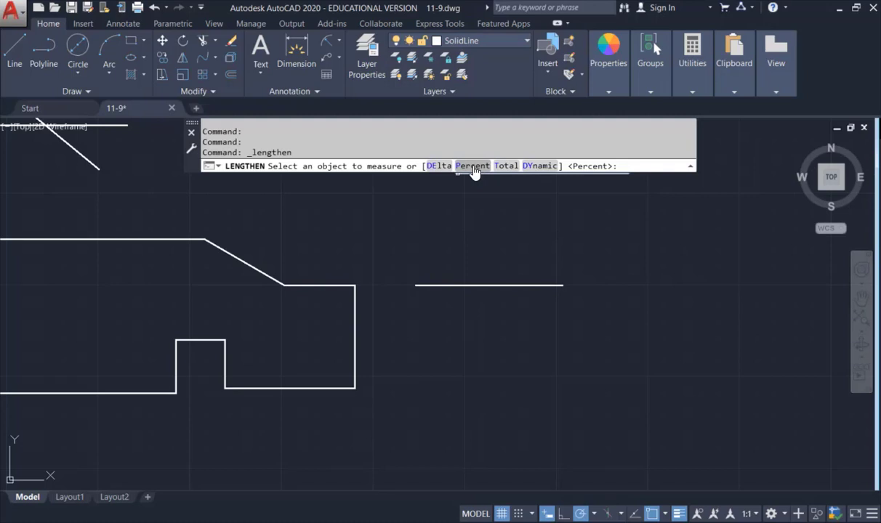
pyautogui.click(473, 167)
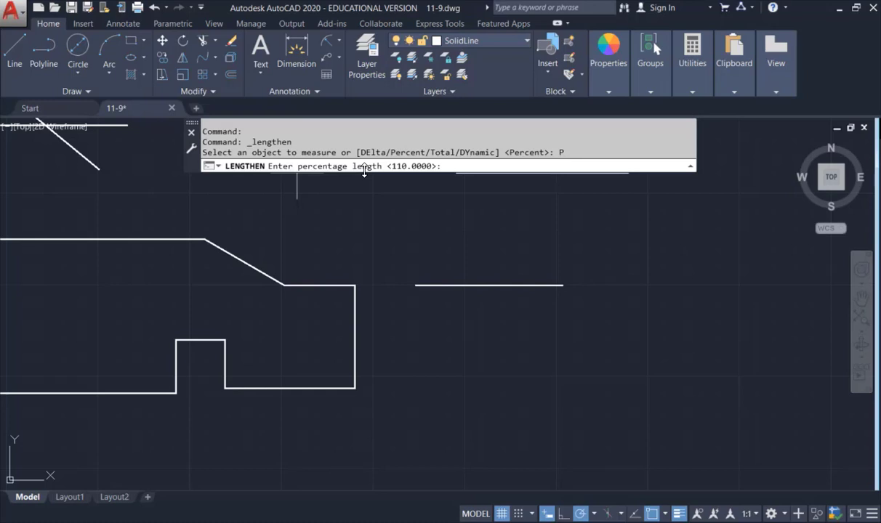
pyautogui.write('120')
pyautogui.press('Return')
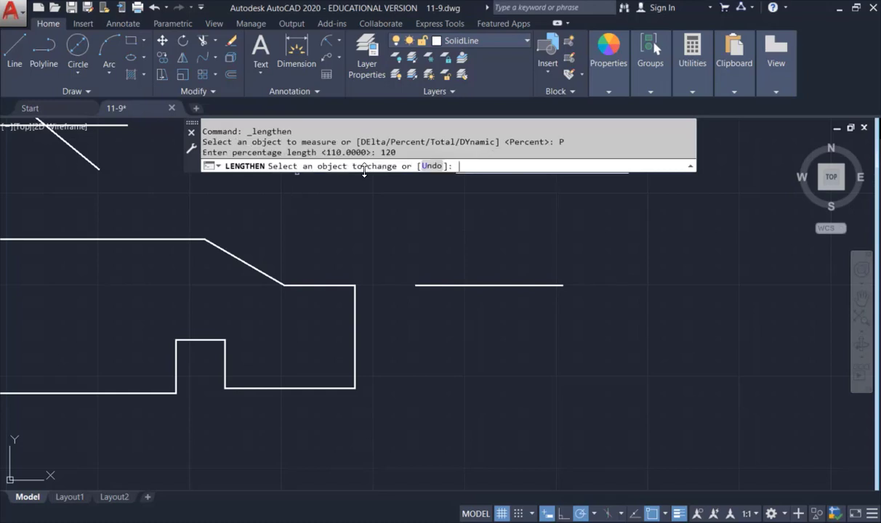
pyautogui.click(452, 285)
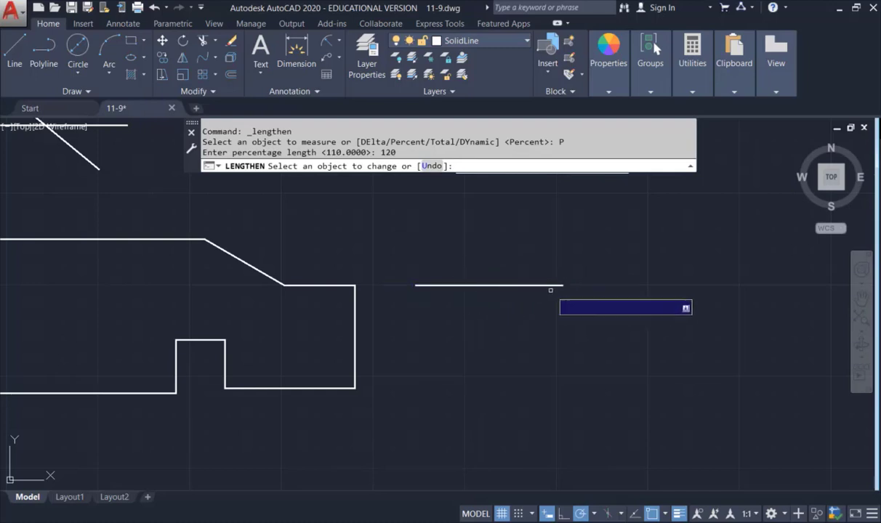
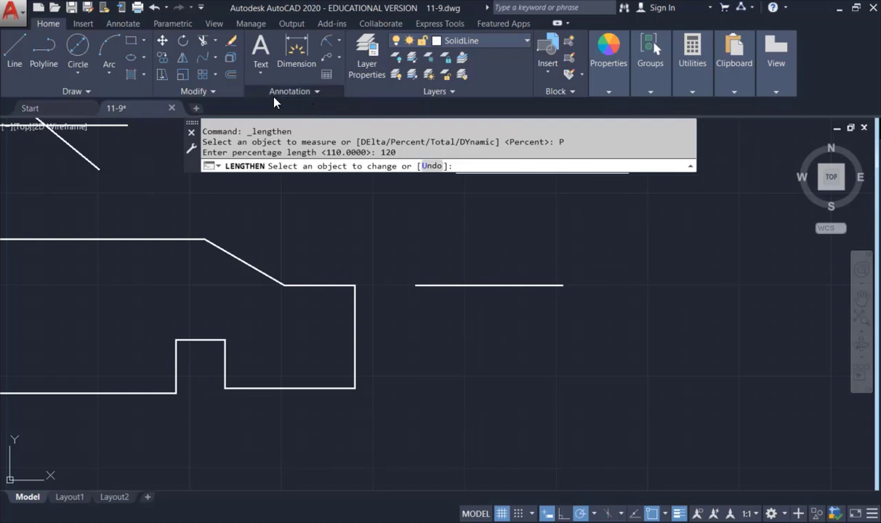
pyautogui.press('Escape')
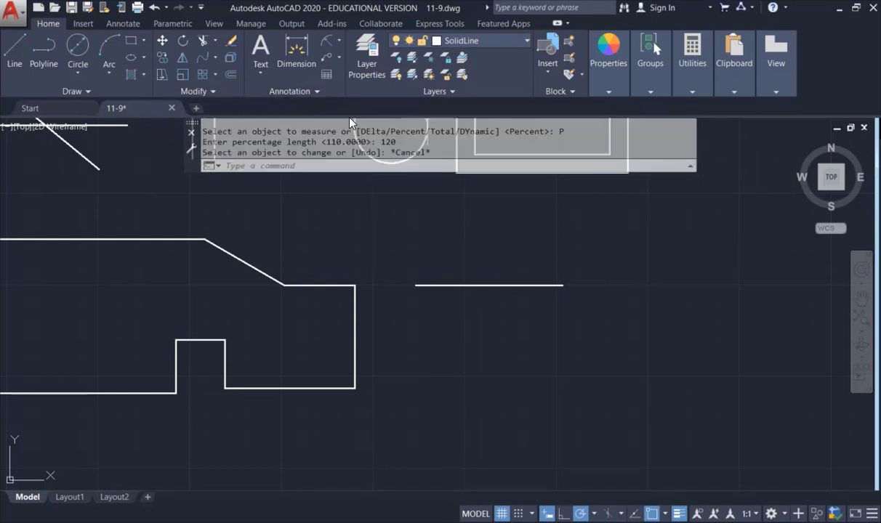
# Lengthen the separate horizontal line beside the notched outline to a total length of 25, extending its right end.
pyautogui.click(208, 93)
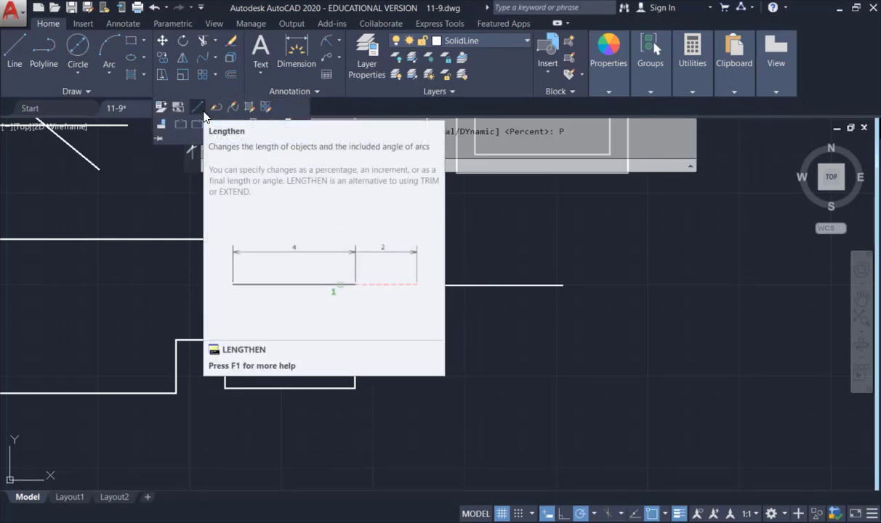
pyautogui.click(194, 106)
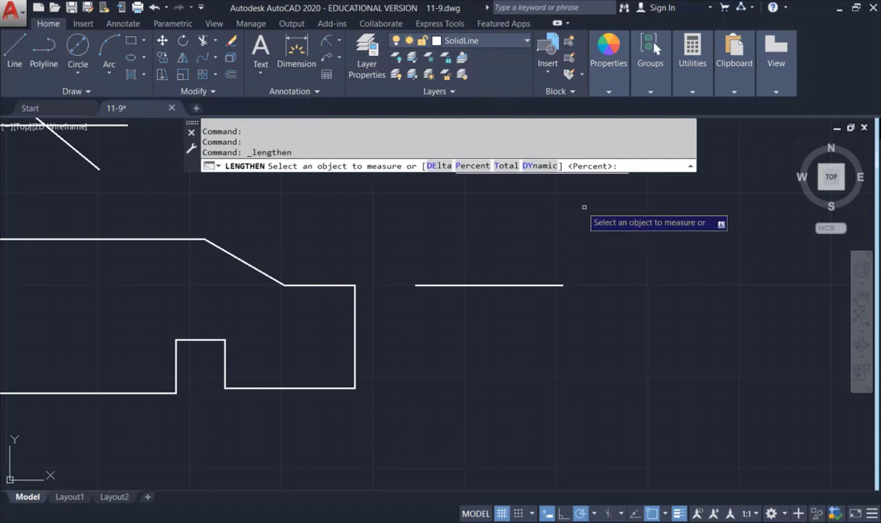
pyautogui.click(506, 165)
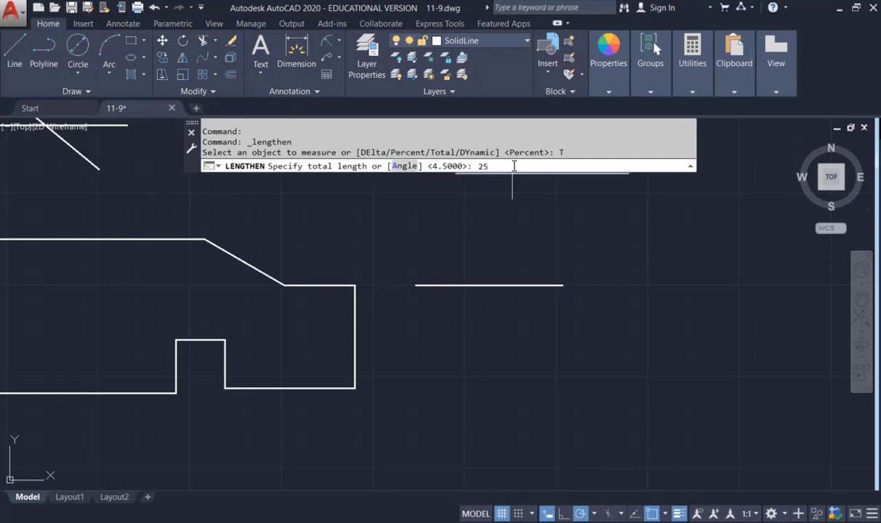
pyautogui.press('Return')
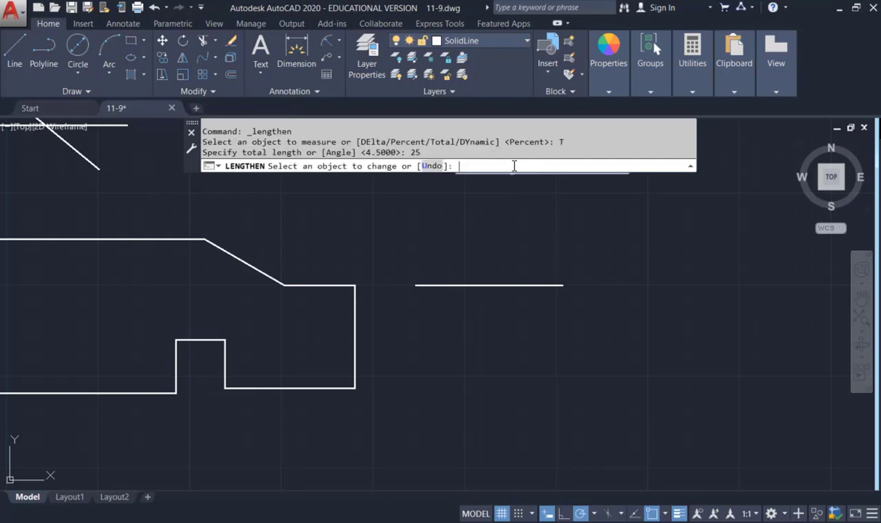
pyautogui.click(440, 286)
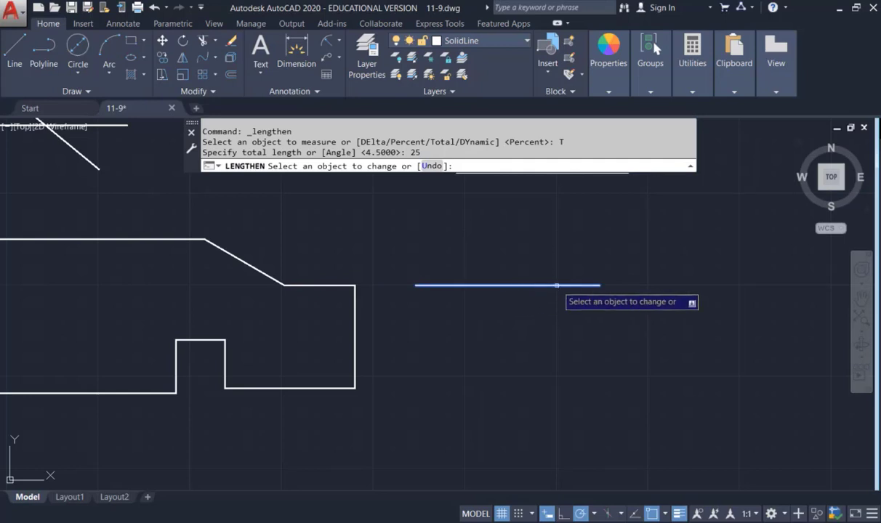
pyautogui.click(557, 286)
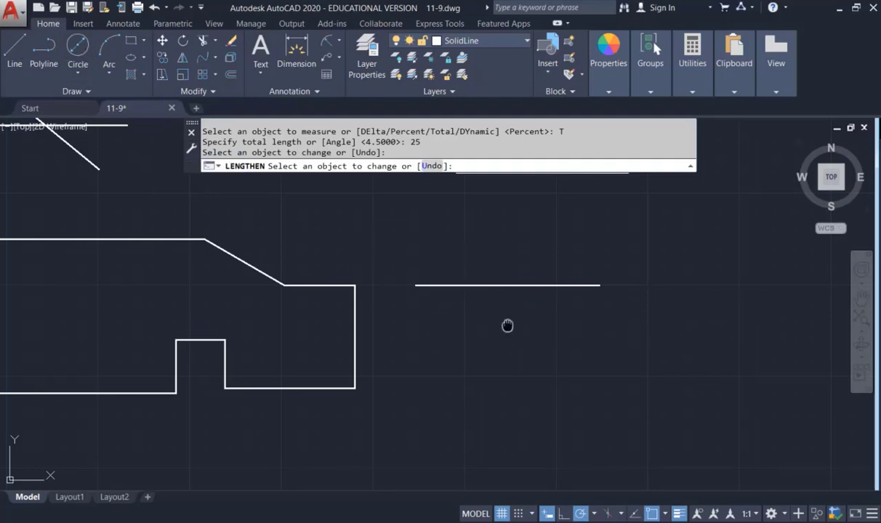
pyautogui.moveTo(507, 326)
pyautogui.mouseDown(button='middle')
pyautogui.moveTo(544, 268)
pyautogui.moveTo(627, 248)
pyautogui.mouseUp(button='middle')
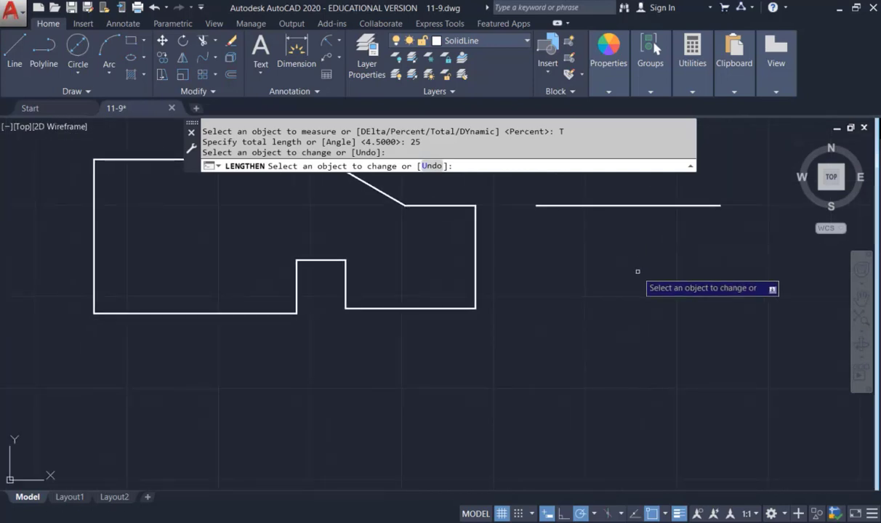
pyautogui.press('Escape')
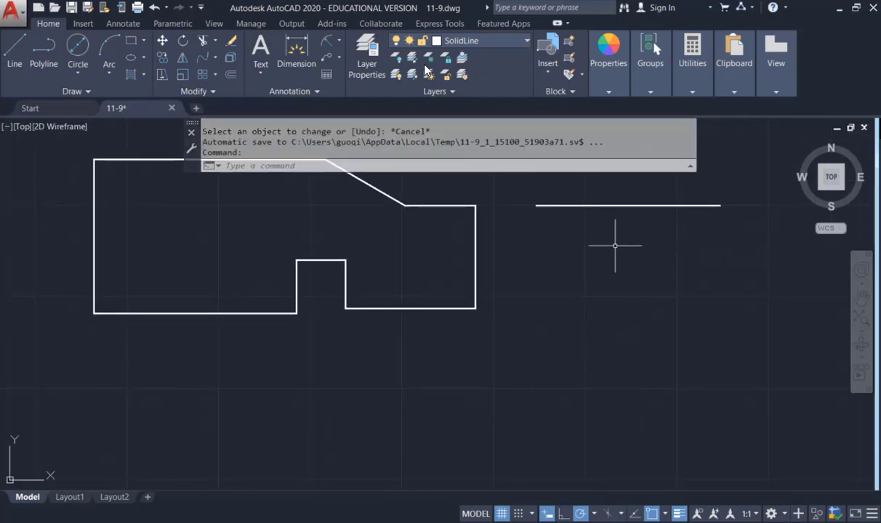
pyautogui.click(82, 65)
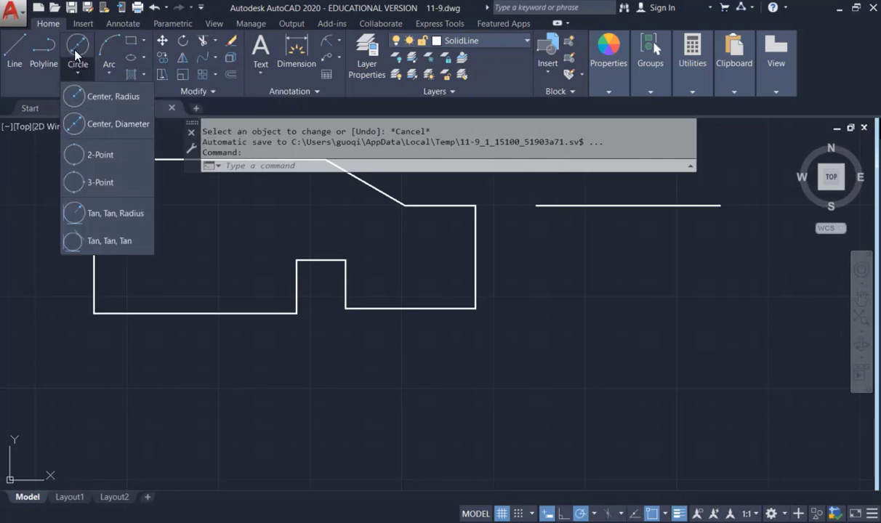
pyautogui.click(116, 124)
pyautogui.click(148, 393)
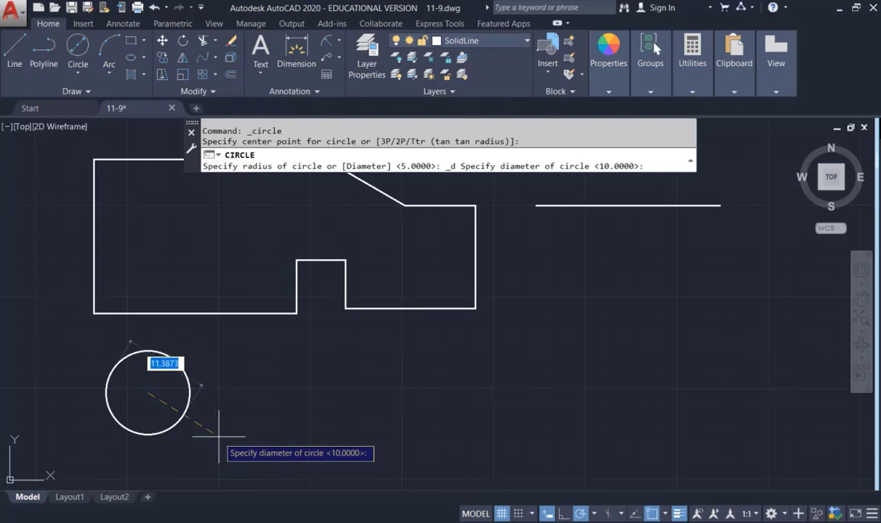
pyautogui.press('Escape')
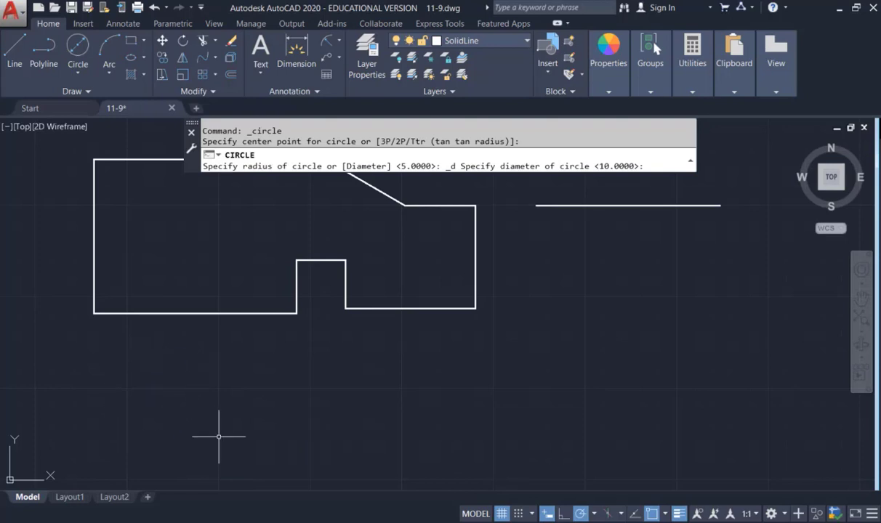
# Draw a circle of diameter 10 in the empty area below the notched outline's left portion.
pyautogui.moveTo(386, 279); pyautogui.dragTo(382, 143, button='middle')
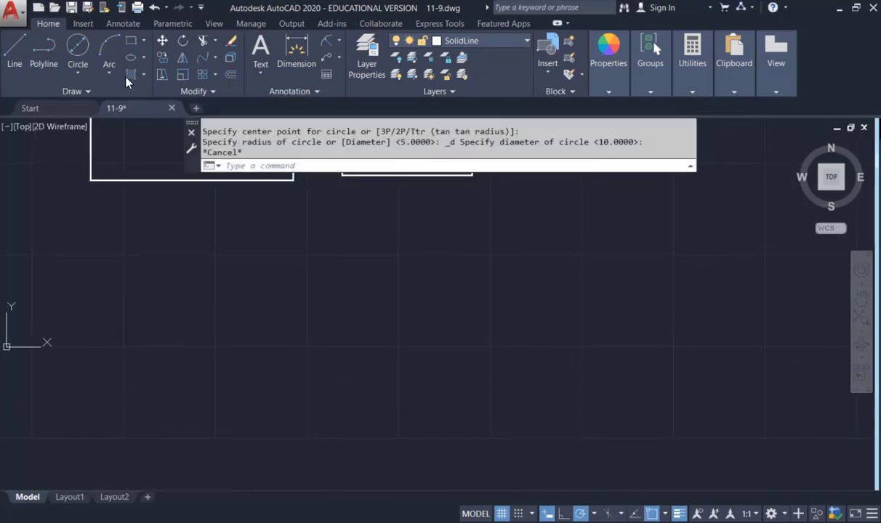
pyautogui.click(77, 43)
pyautogui.click(212, 369)
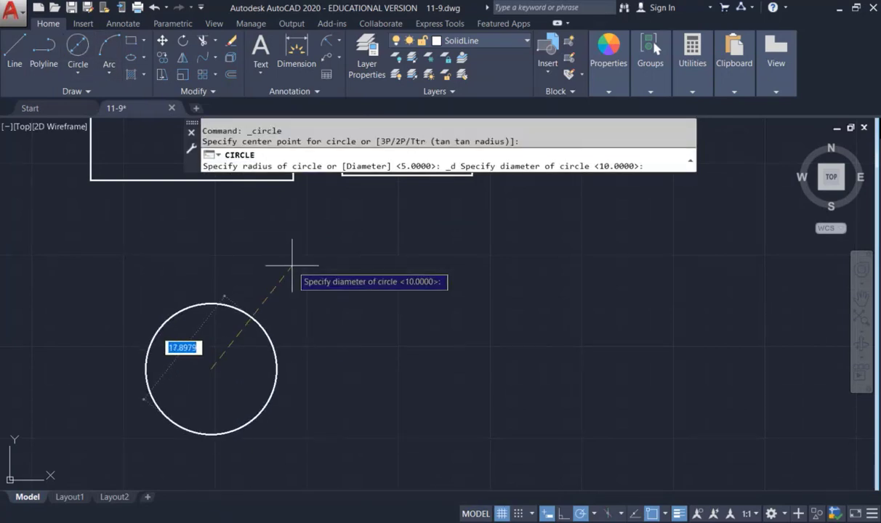
pyautogui.write('10')
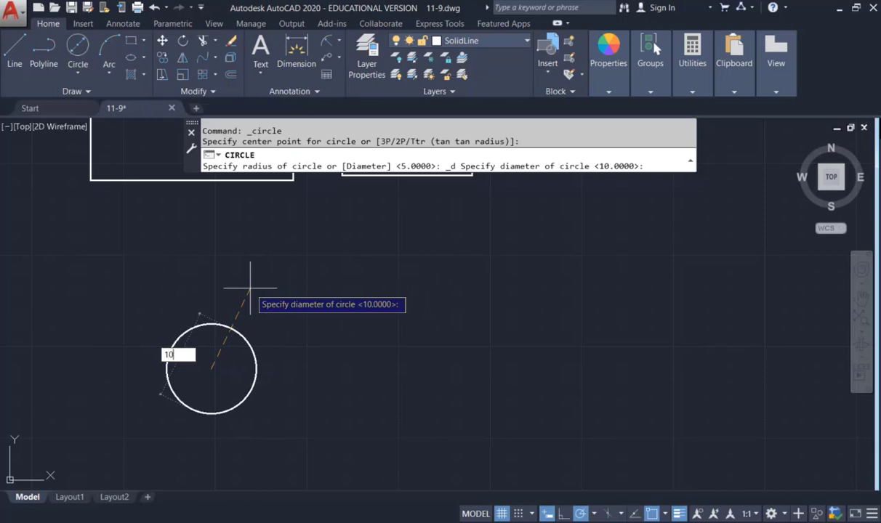
pyautogui.press('Return')
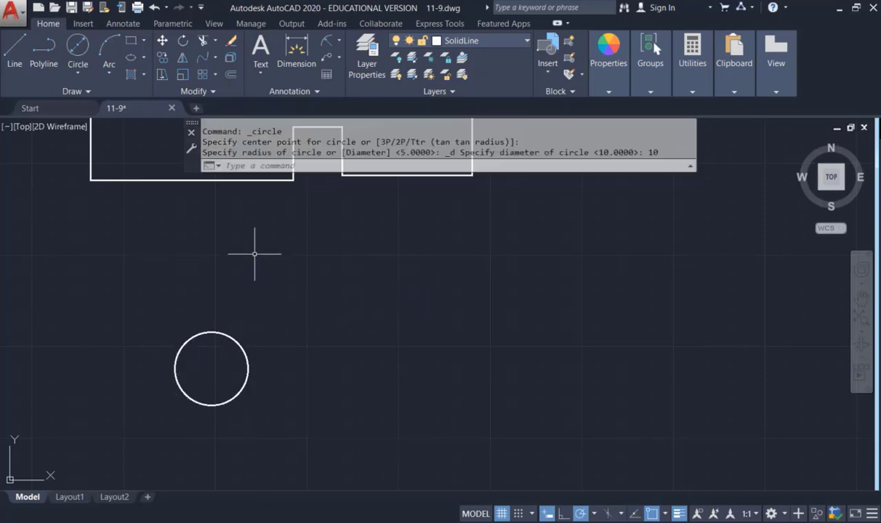
# Make CenterLine the current layer for adding center lines to the new circle.
pyautogui.scroll(2, 304, 340)
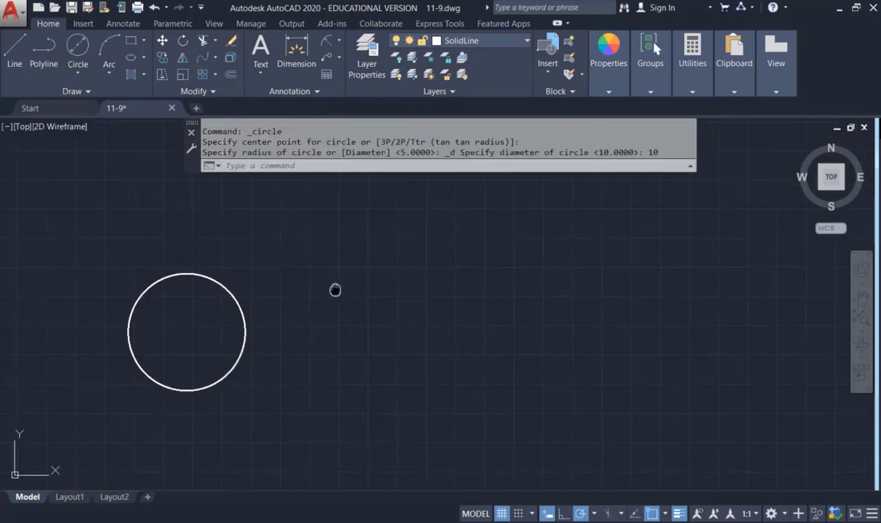
pyautogui.moveTo(334, 290); pyautogui.dragTo(414, 252, button='middle')
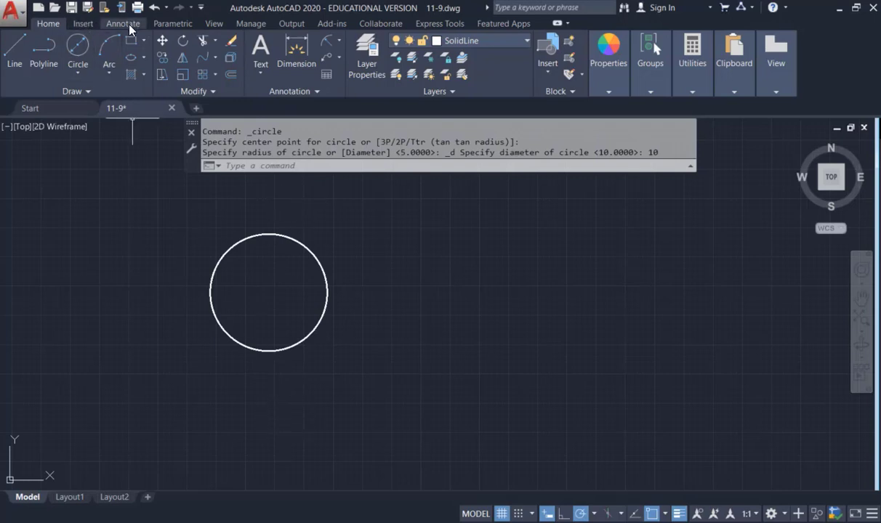
pyautogui.click(490, 42)
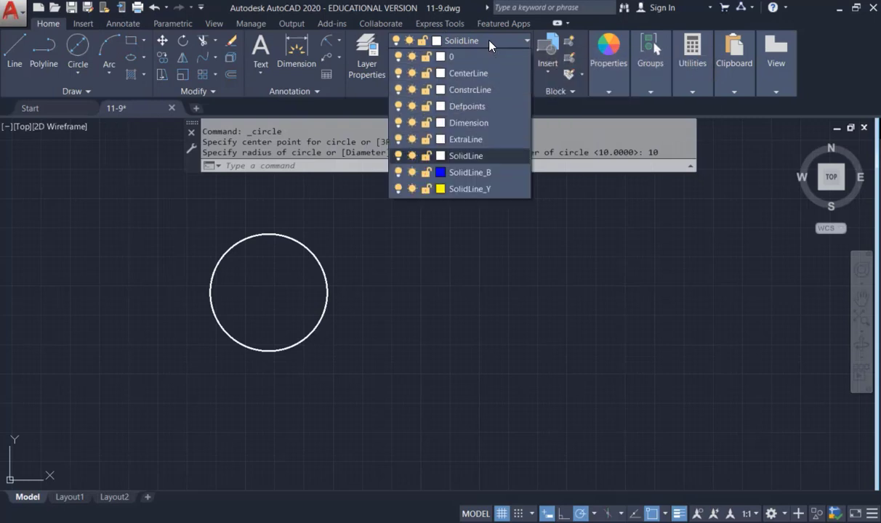
pyautogui.click(502, 76)
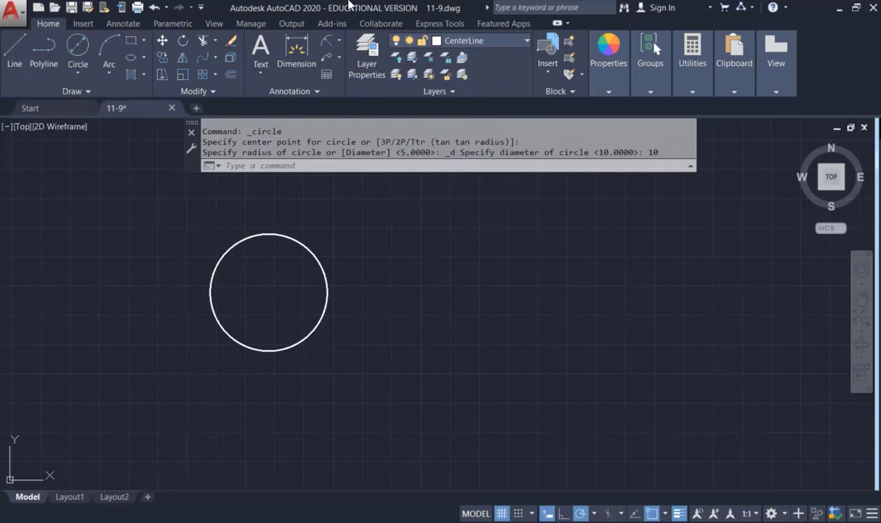
# Try adding an automatic center mark to the circle, and erase it.
pyautogui.click(120, 24)
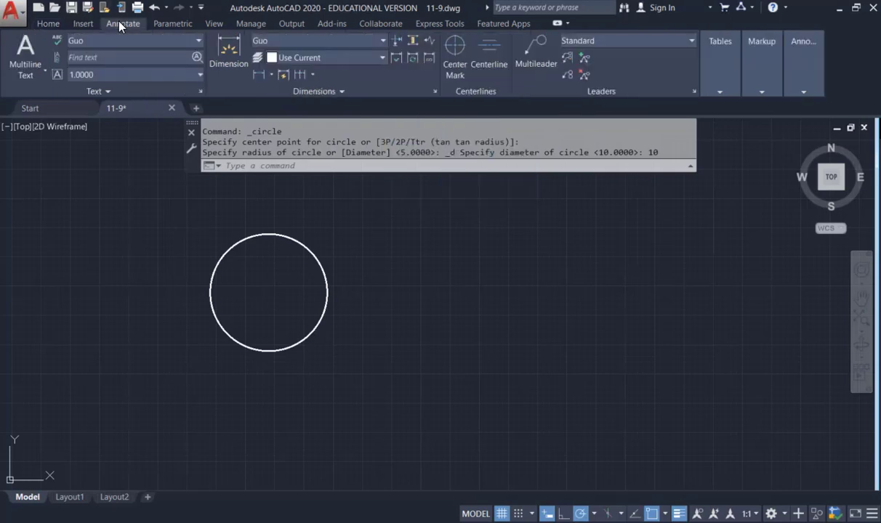
pyautogui.click(455, 59)
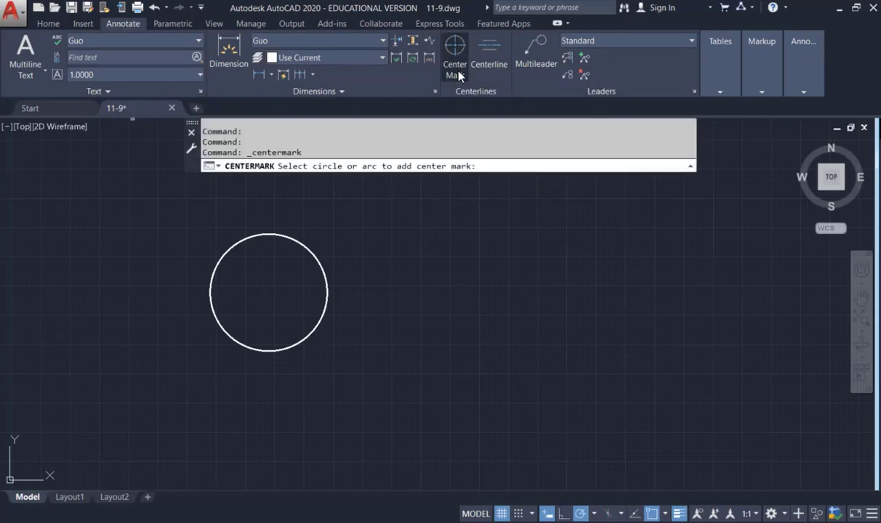
pyautogui.click(265, 234)
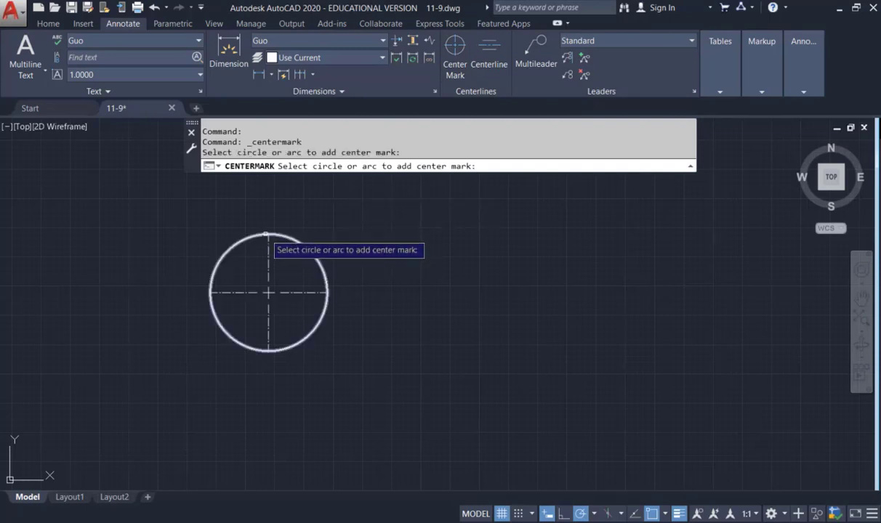
pyautogui.scroll(5, 267, 262)
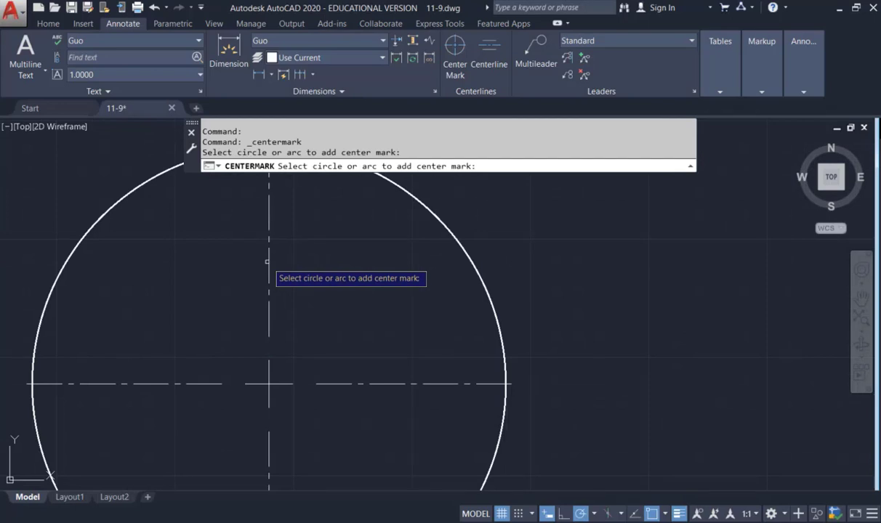
pyautogui.scroll(-3, 267, 262)
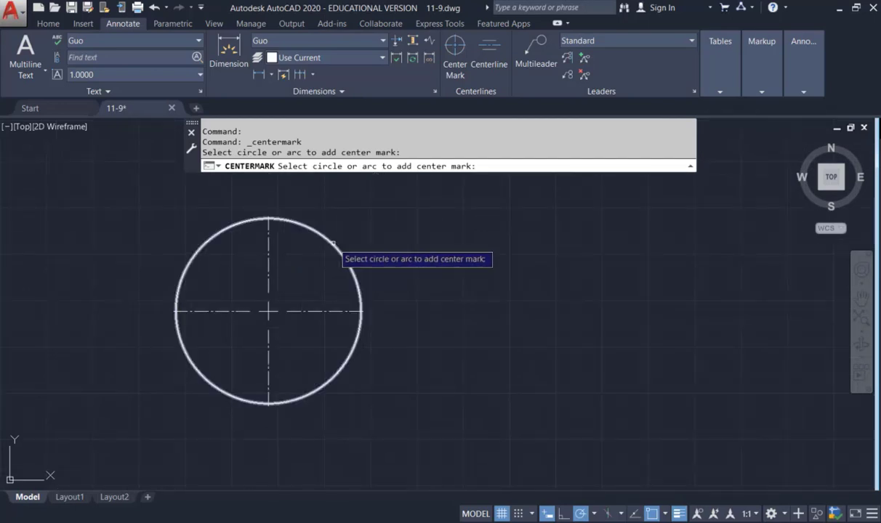
pyautogui.press('Escape')
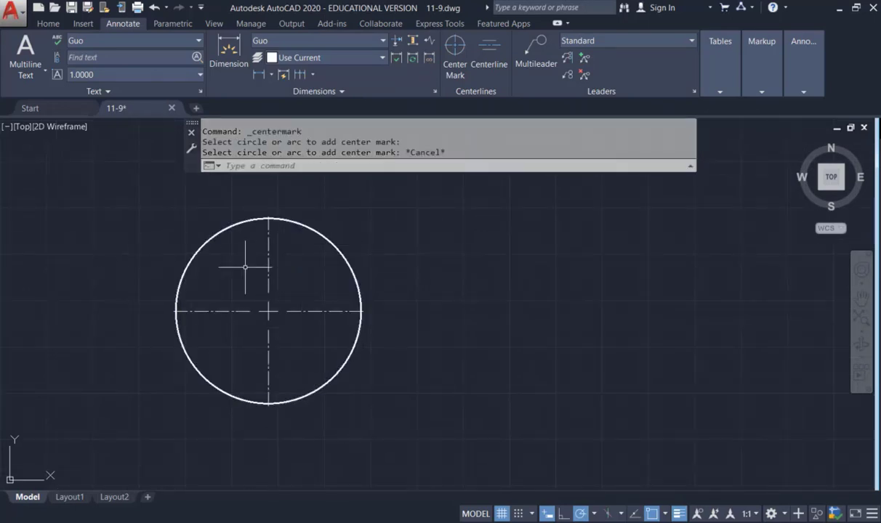
pyautogui.click(267, 265)
pyautogui.press('Delete')
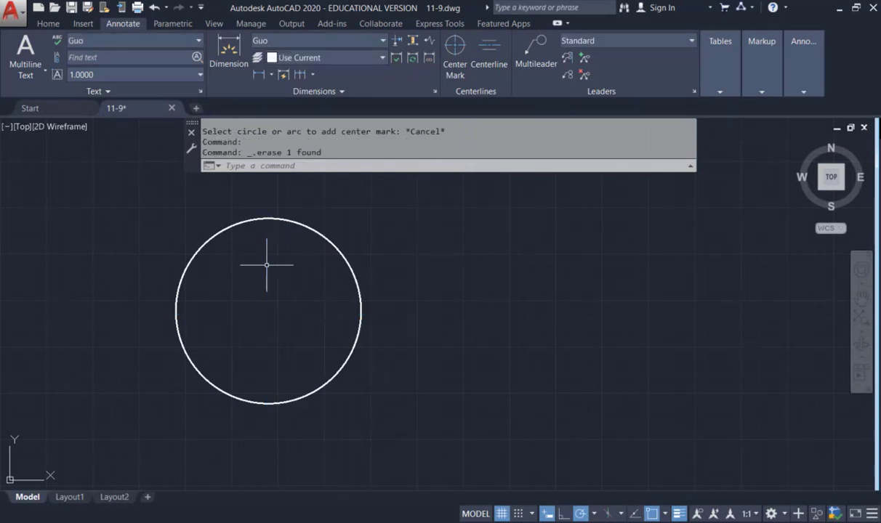
# Draw a horizontal center line across the circle from its left quadrant to its right quadrant on the CenterLine layer.
pyautogui.click(48, 26)
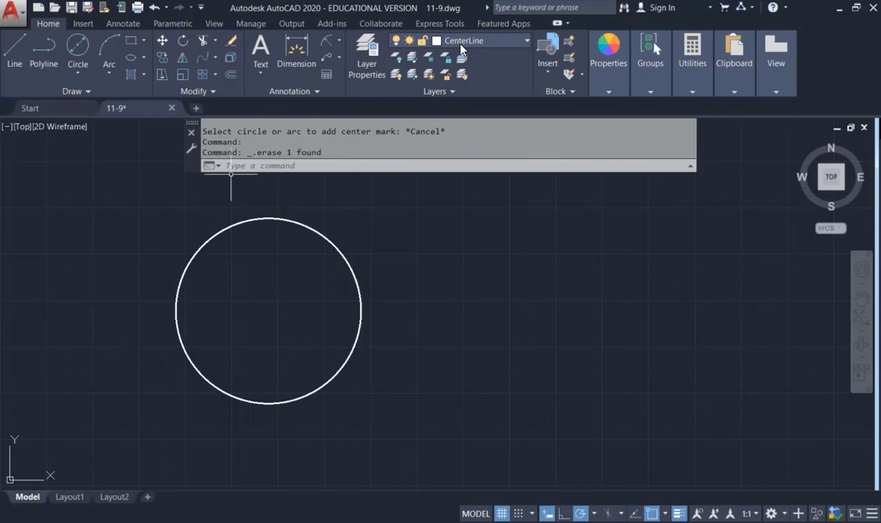
pyautogui.click(8, 51)
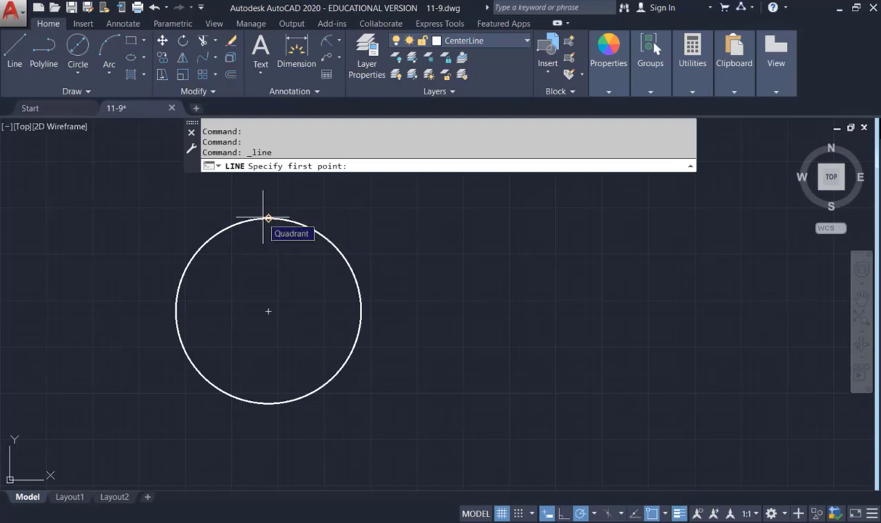
pyautogui.click(666, 514)
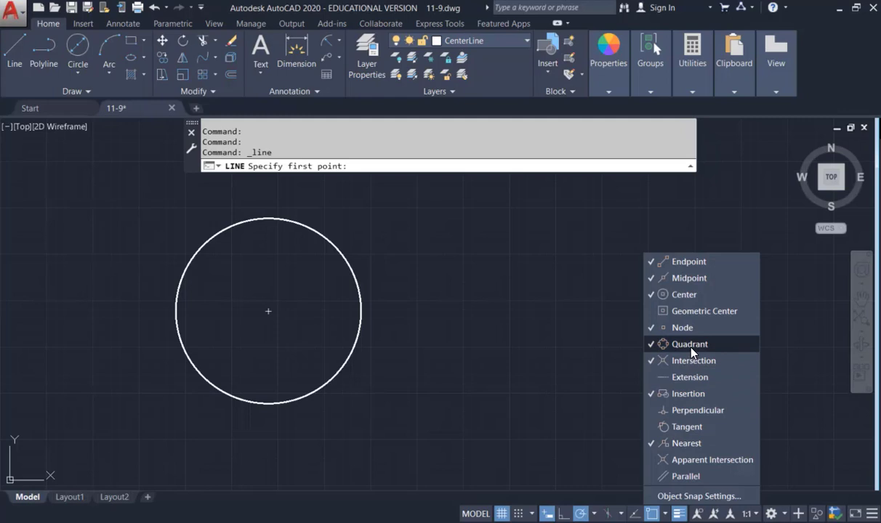
pyautogui.click(83, 248)
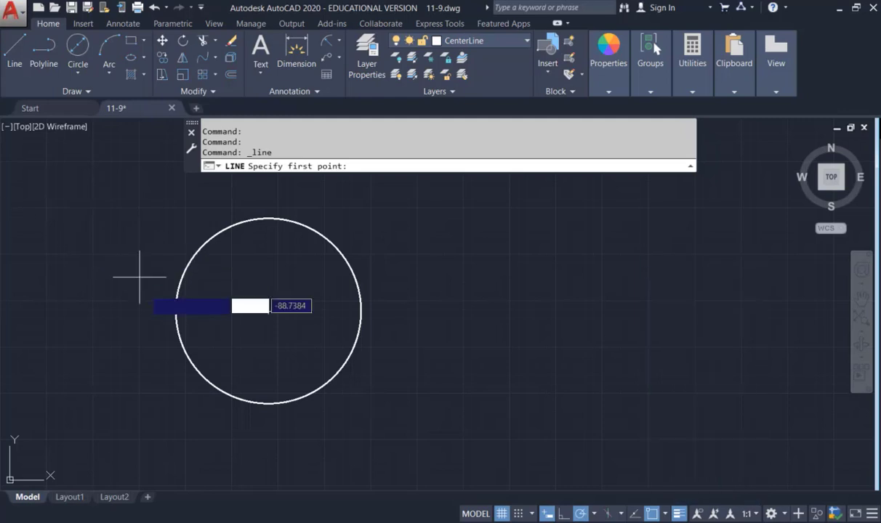
pyautogui.click(175, 311)
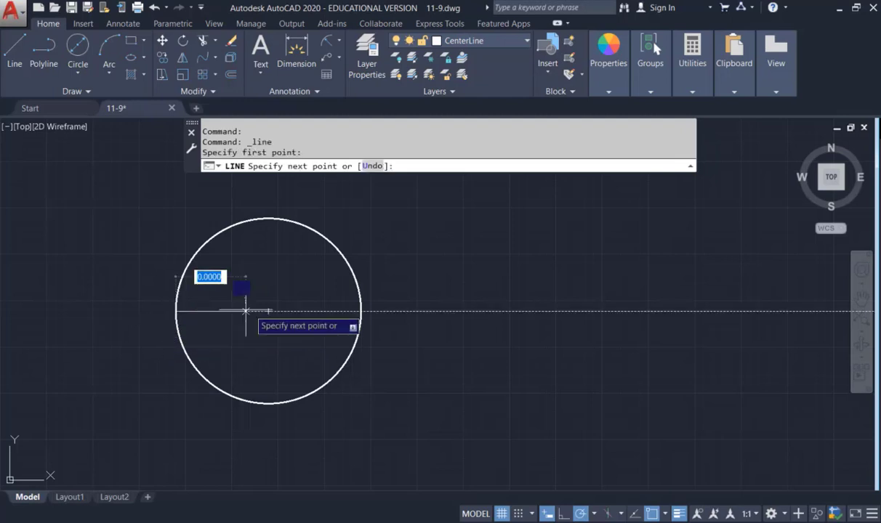
pyautogui.click(360, 311)
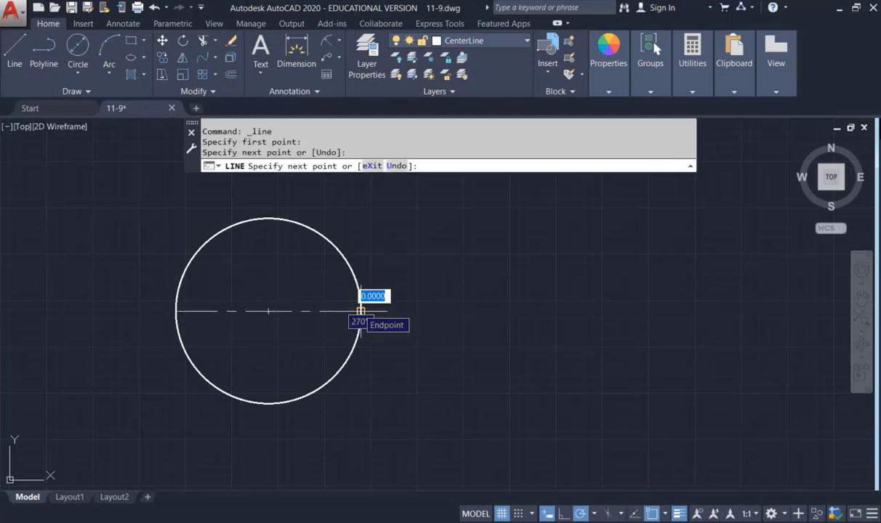
pyautogui.press('Escape')
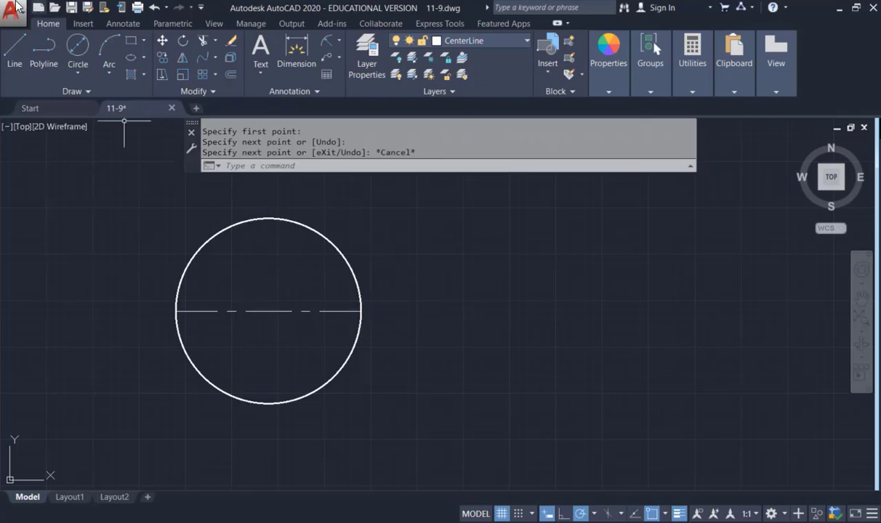
# Draw a vertical center line through the circle from its top quadrant to its bottom quadrant.
pyautogui.click(10, 48)
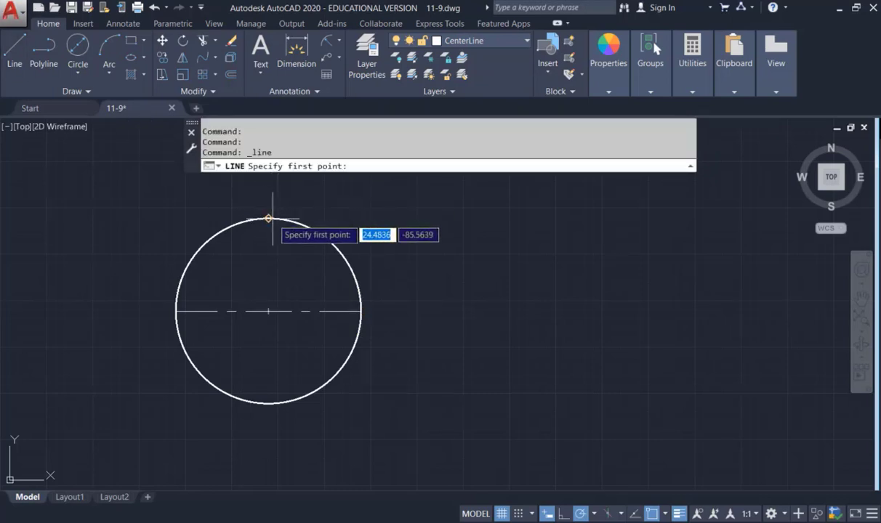
pyautogui.click(268, 218)
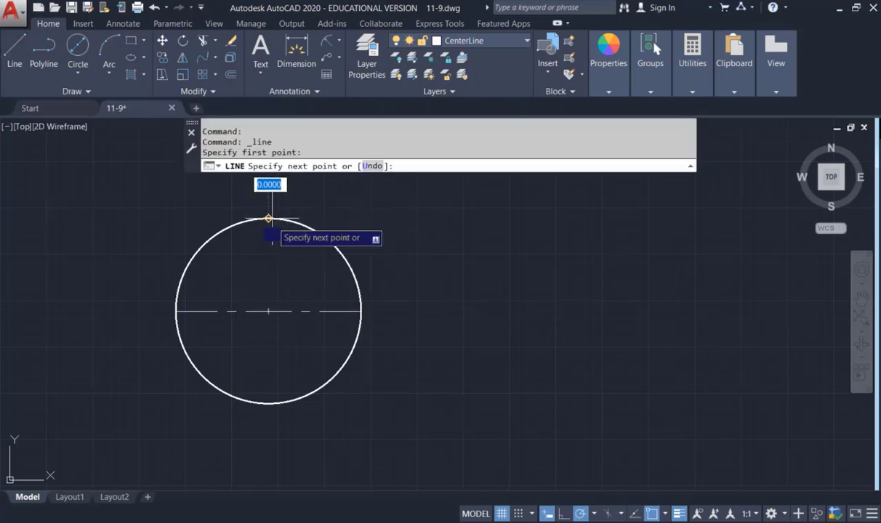
pyautogui.click(268, 403)
pyautogui.press('Escape')
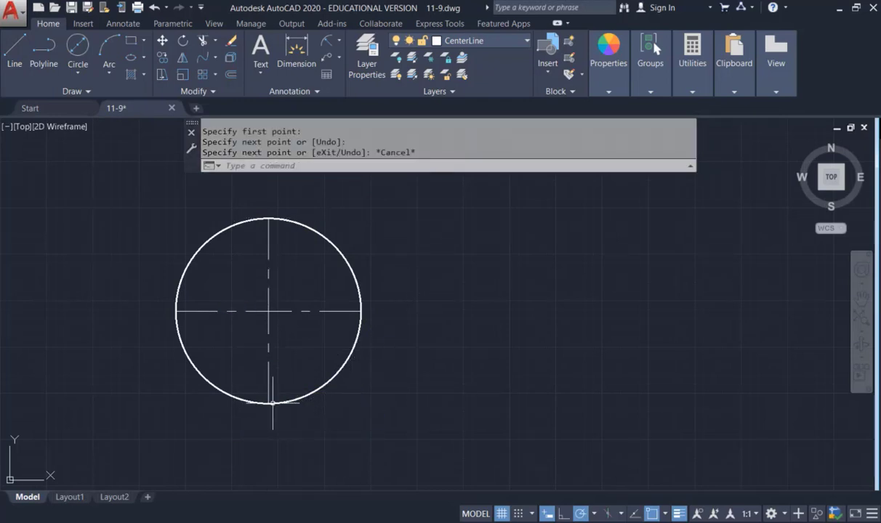
# Try to scale both center lines about the circle's center by a factor of 130.
pyautogui.scroll(2, 347, 310)
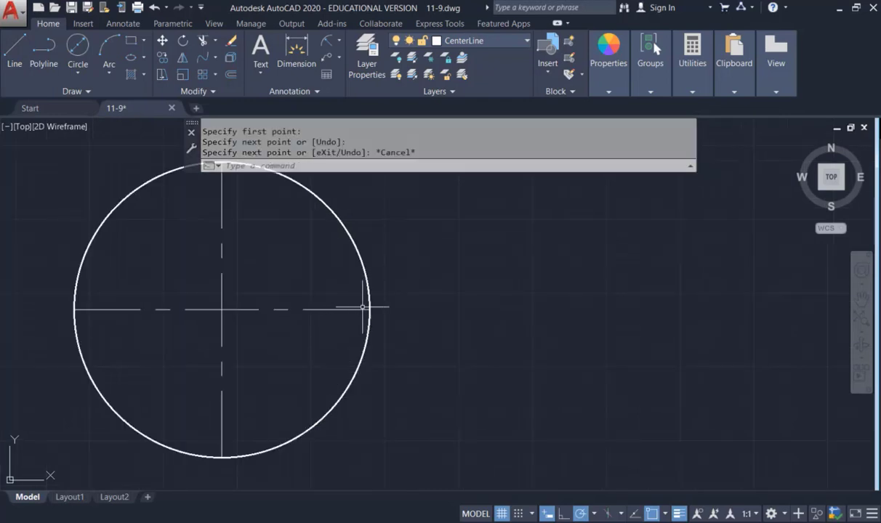
pyautogui.scroll(2, 362, 307)
pyautogui.scroll(1, 367, 309)
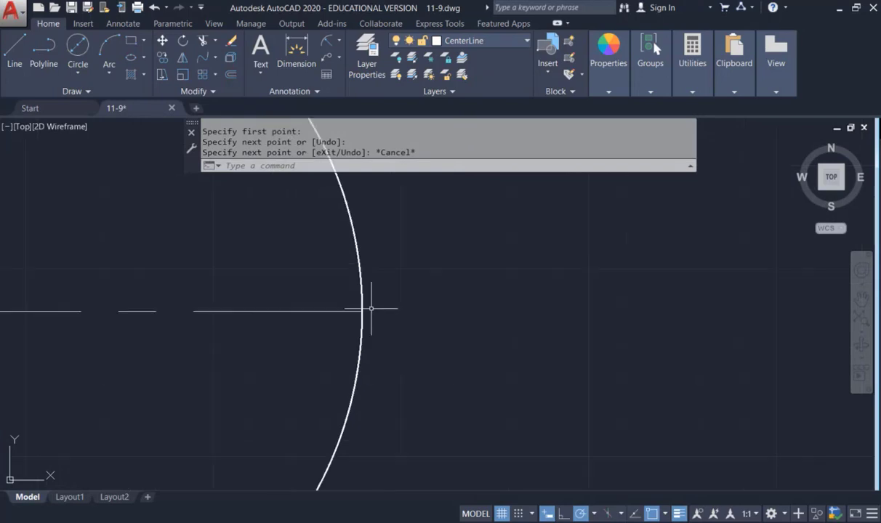
pyautogui.scroll(-4, 370, 308)
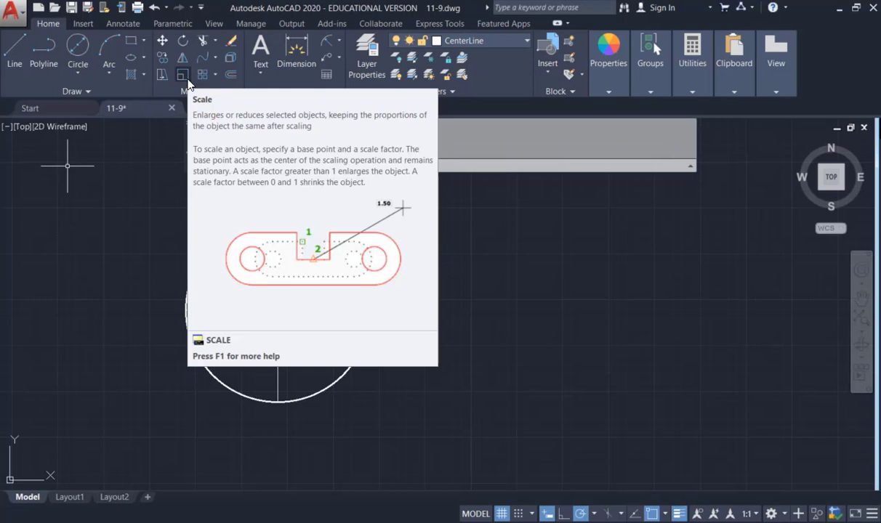
pyautogui.click(183, 75)
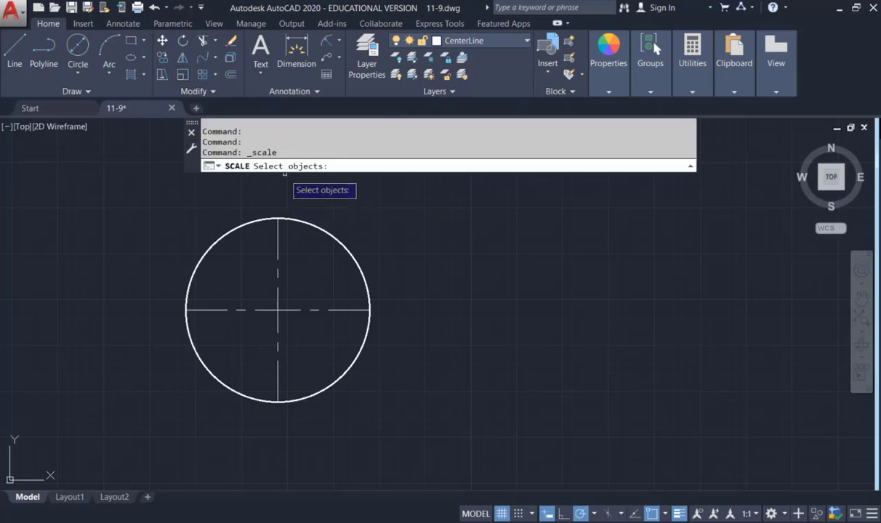
pyautogui.click(278, 260)
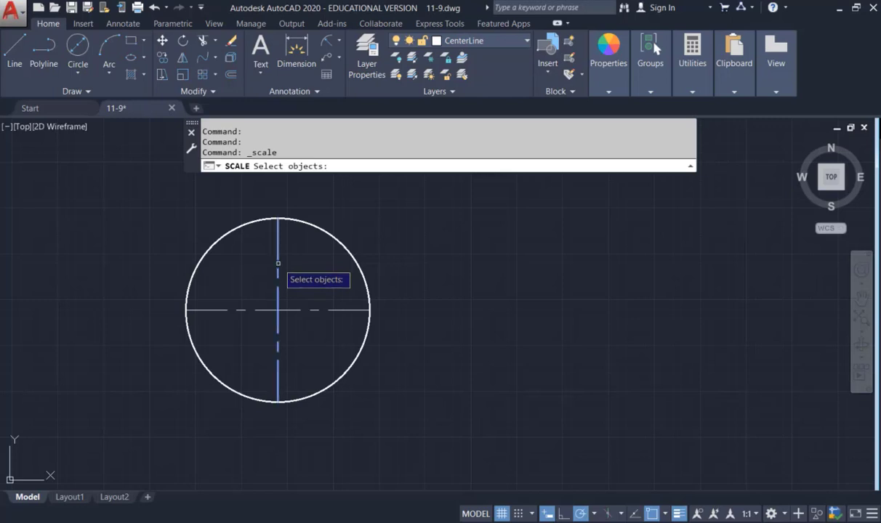
pyautogui.click(260, 312)
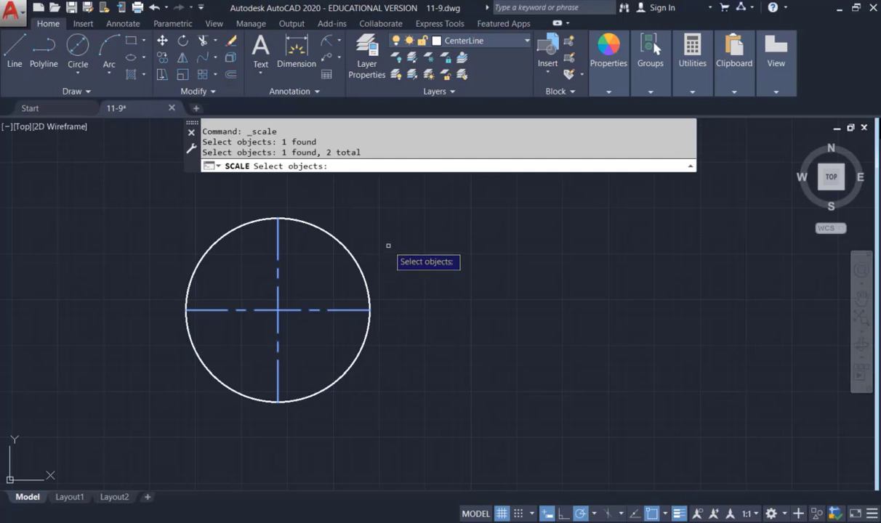
pyautogui.press('Return')
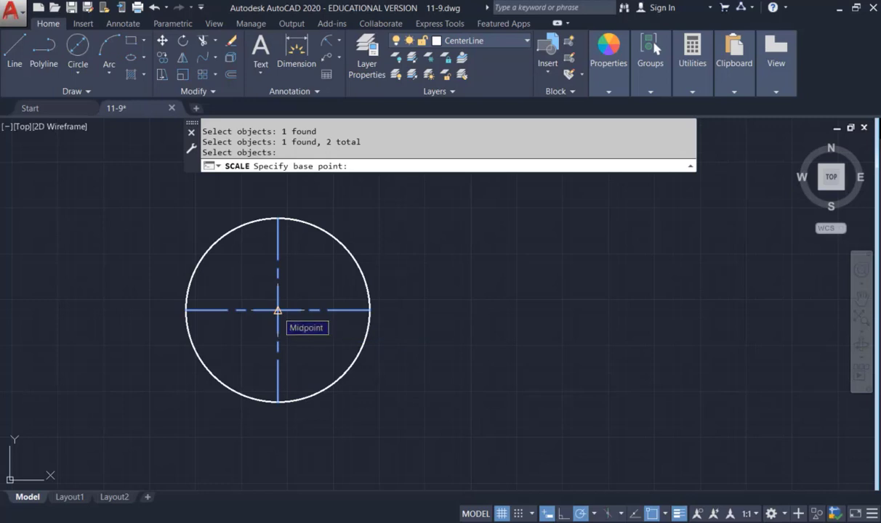
pyautogui.click(277, 310)
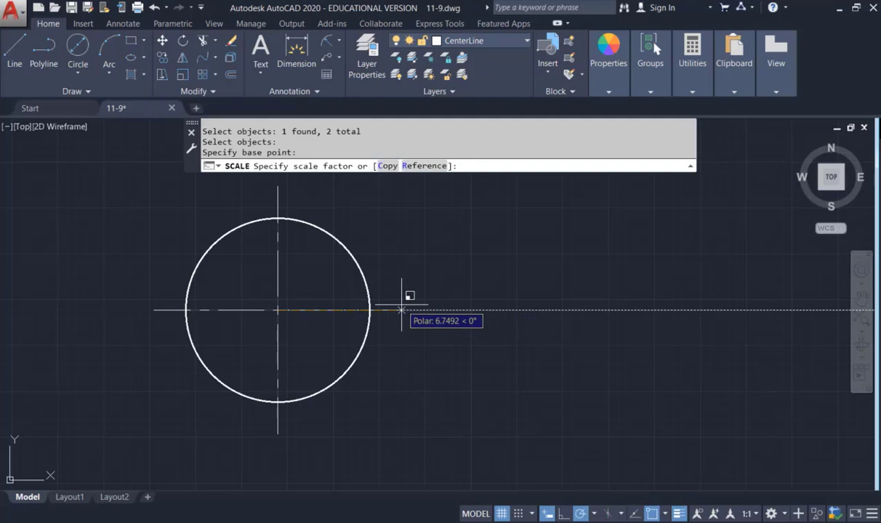
pyautogui.write('130')
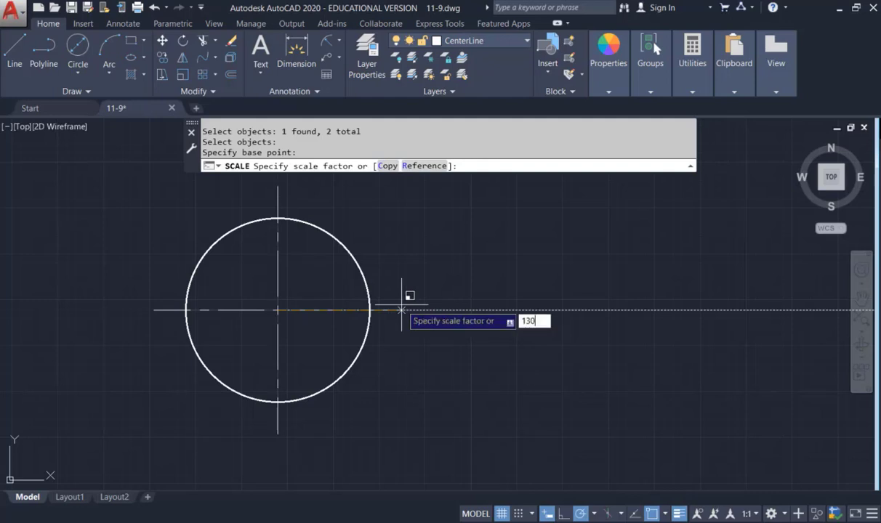
pyautogui.press('Return')
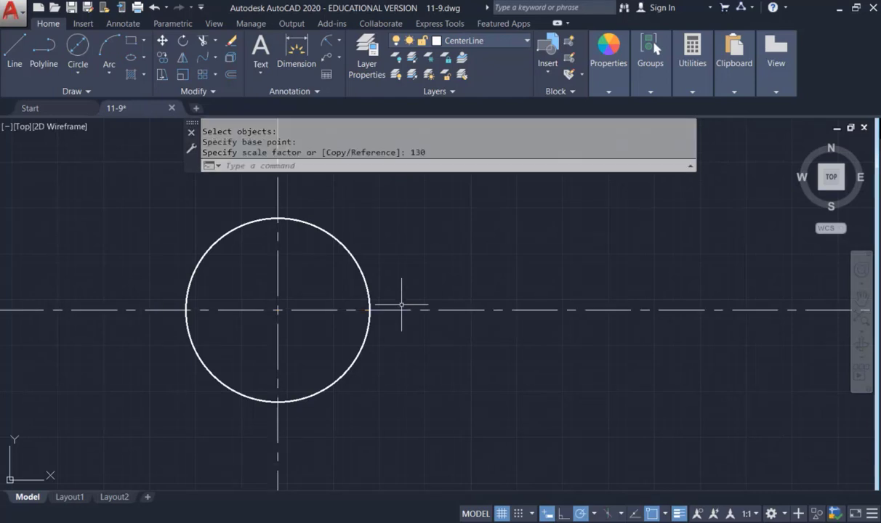
# Inspect the oversized center lines and undo their scaling by a factor of 130.
pyautogui.scroll(-10, 650, 263)
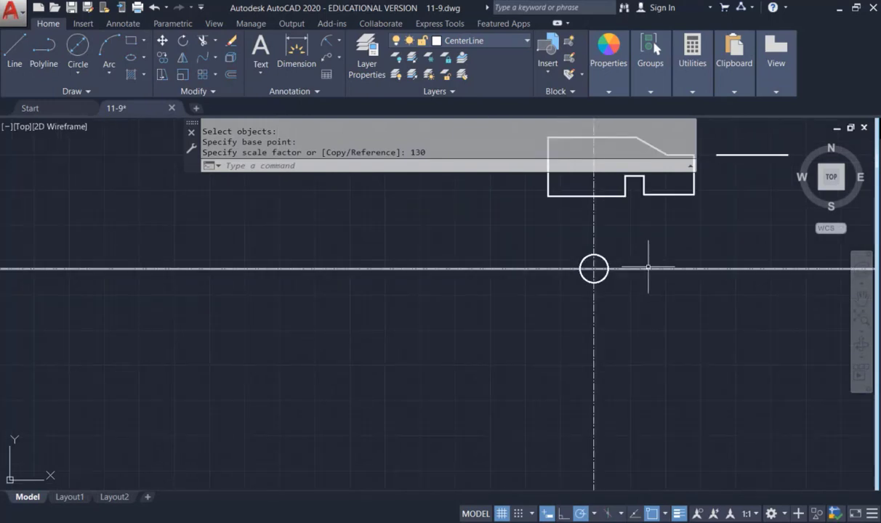
pyautogui.scroll(-4, 656, 261)
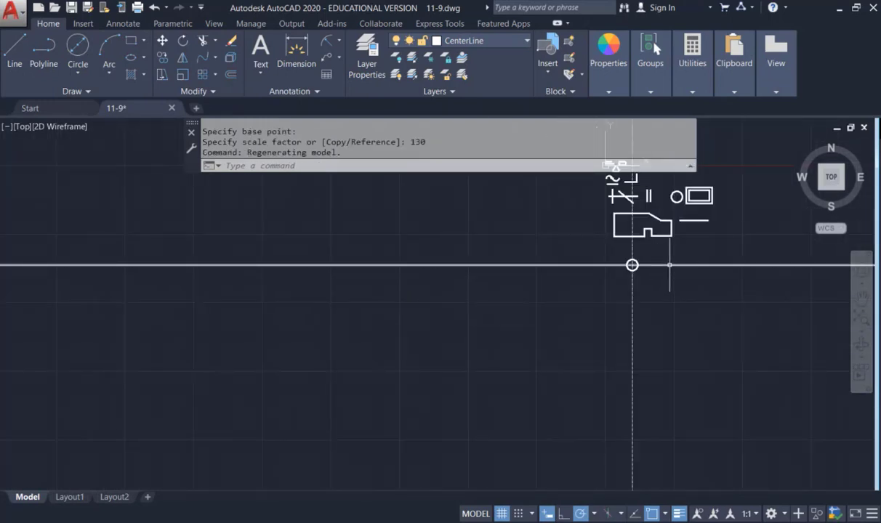
pyautogui.click(669, 265)
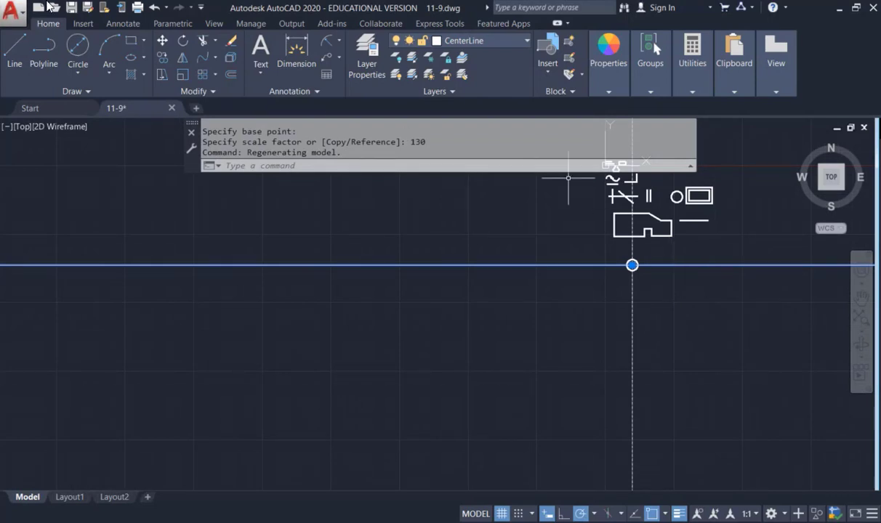
pyautogui.click(155, 8)
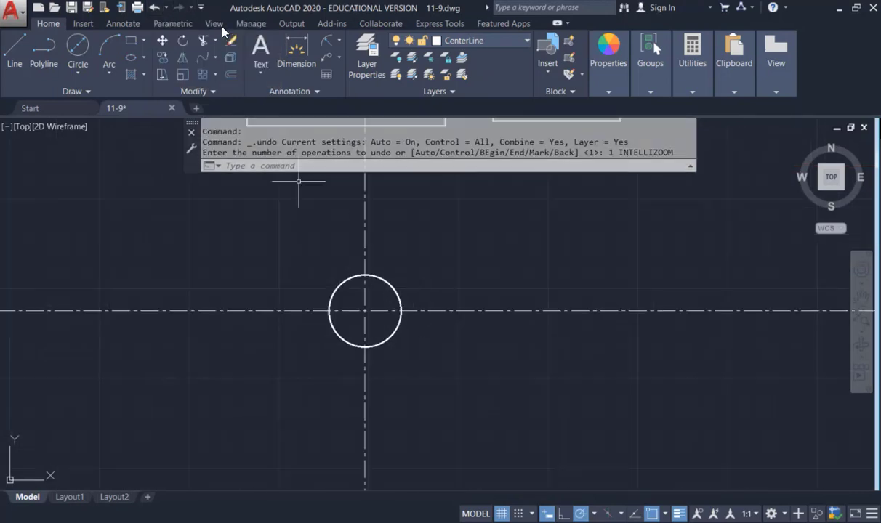
pyautogui.click(155, 9)
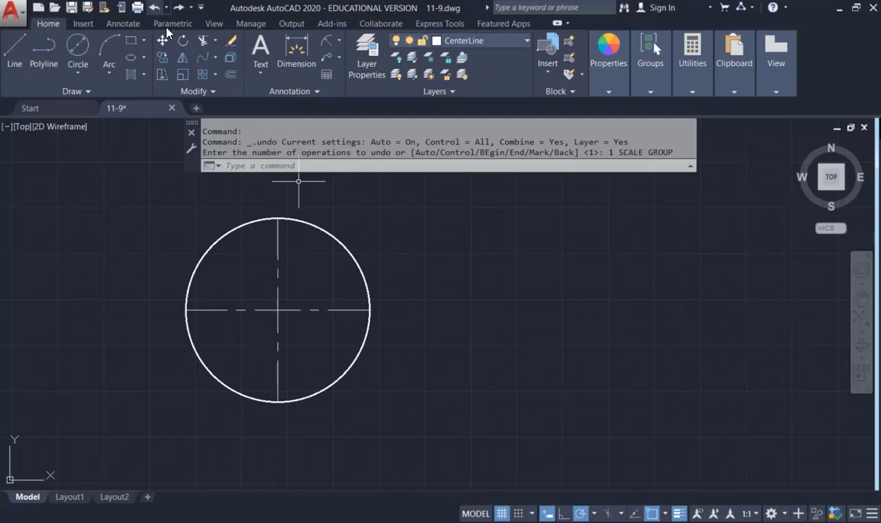
# Scale the vertical and horizontal center lines about the circle's center by a factor of 1.3.
pyautogui.click(178, 72)
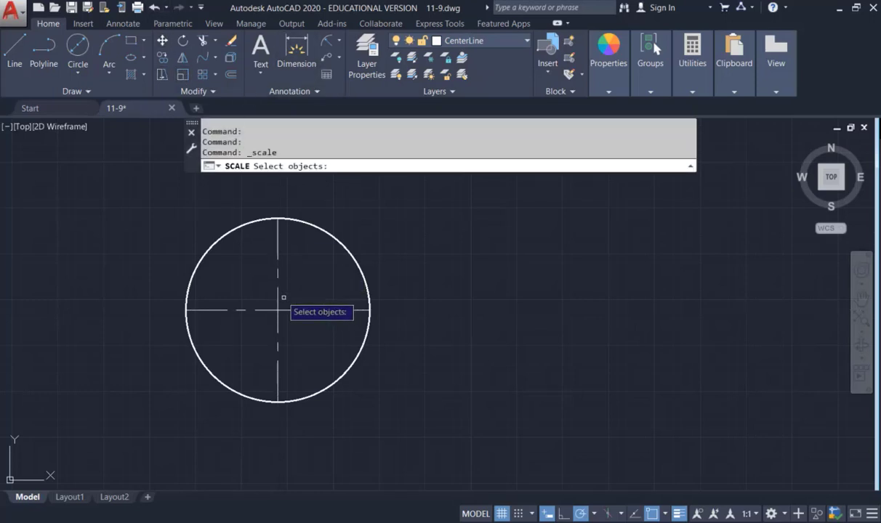
pyautogui.click(277, 274)
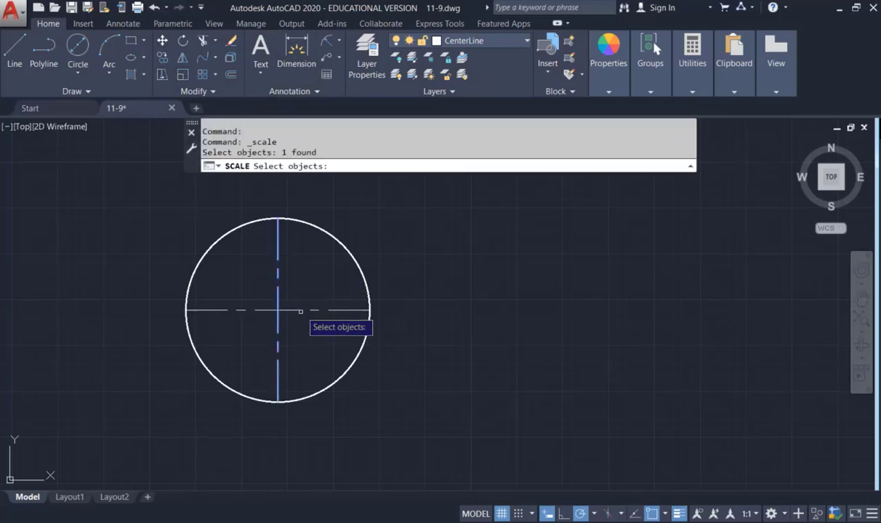
pyautogui.click(300, 311)
pyautogui.press('Return')
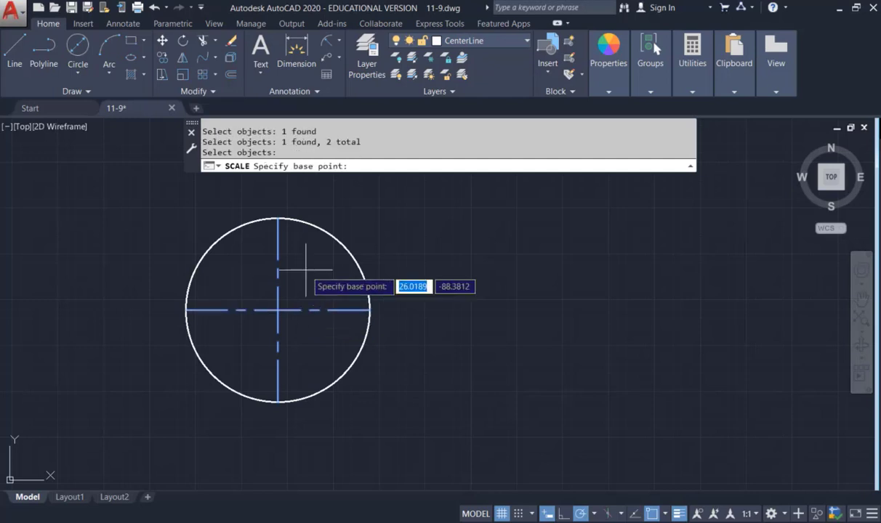
pyautogui.click(278, 310)
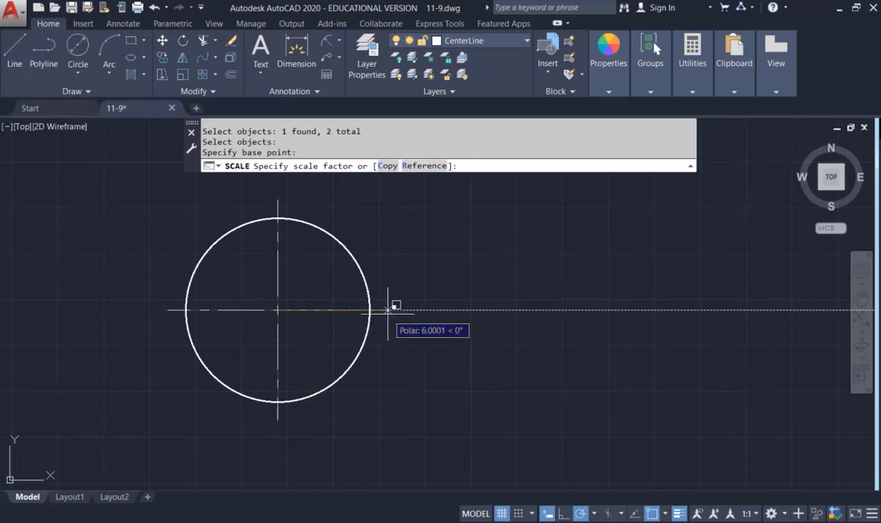
pyautogui.write('1.3')
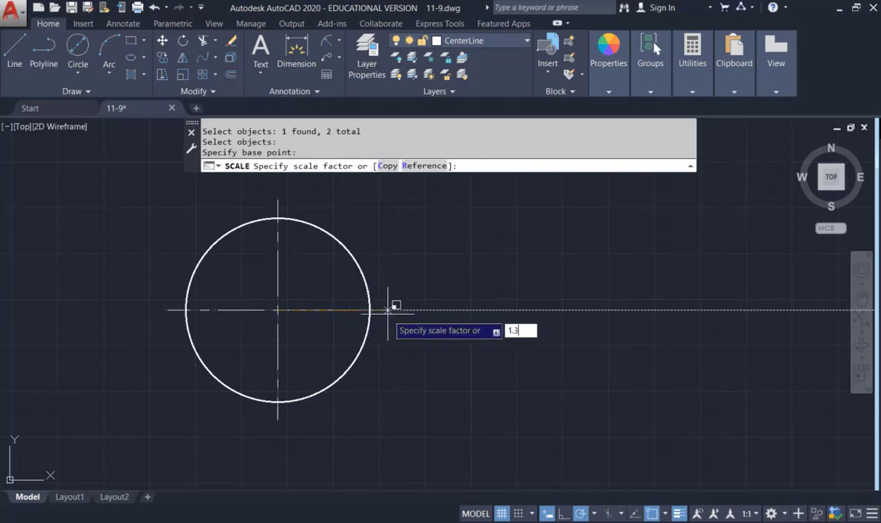
pyautogui.press('Return')
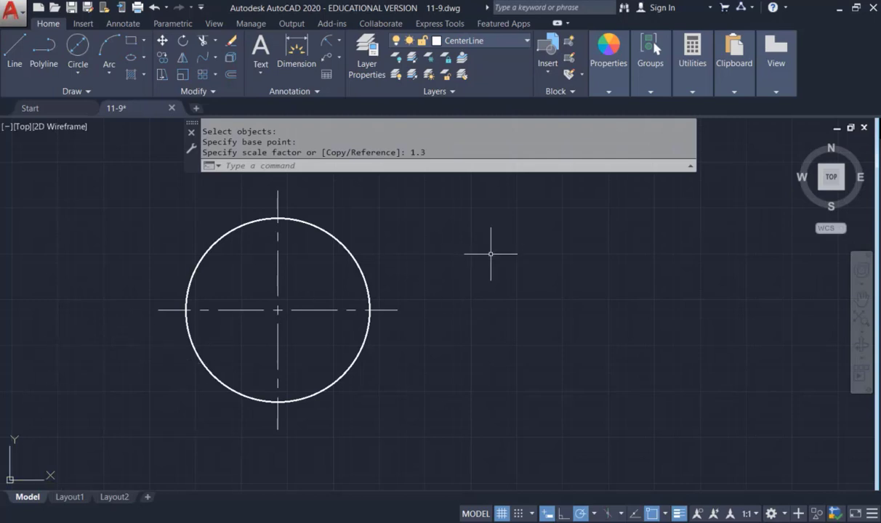
pyautogui.scroll(-2, 491, 252)
pyautogui.moveTo(491, 253); pyautogui.dragTo(245, 324, button='middle')
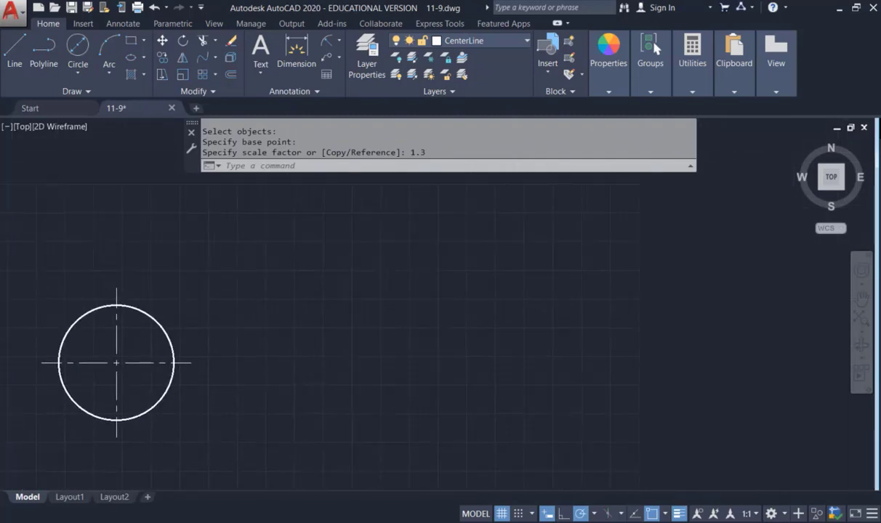
pyautogui.scroll(2, 246, 321)
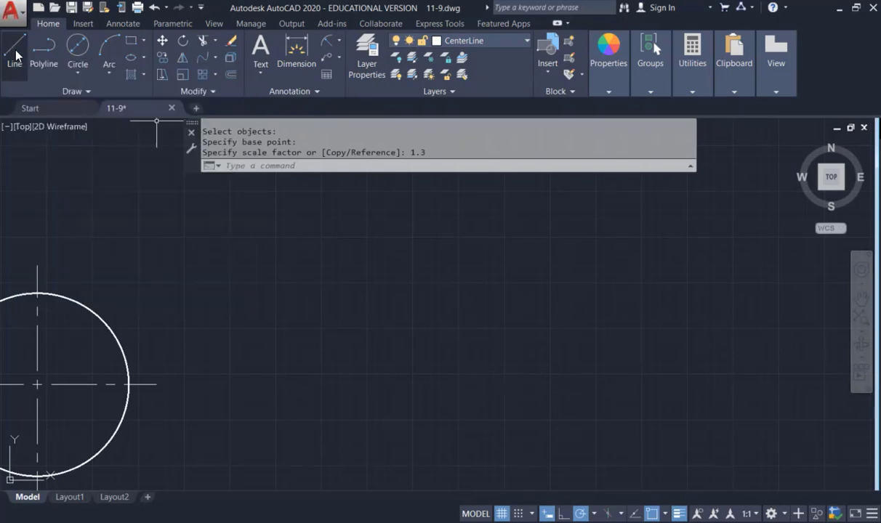
pyautogui.click(16, 55)
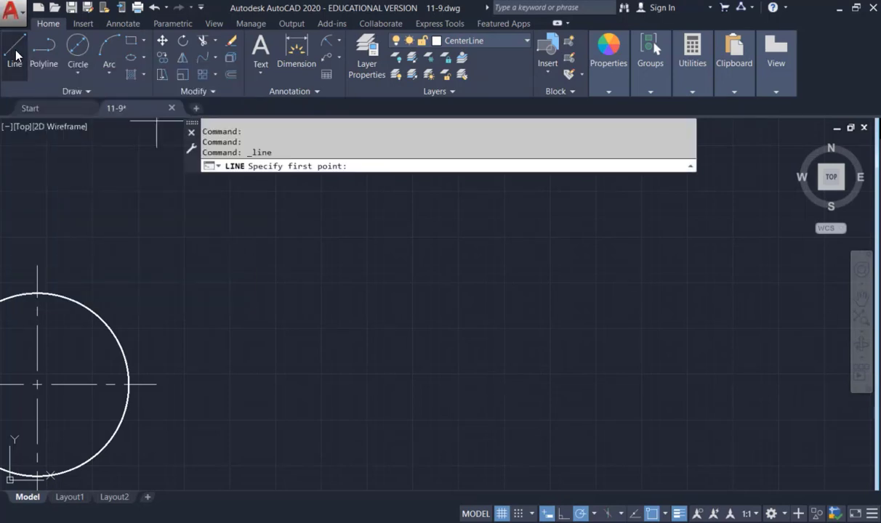
pyautogui.click(296, 268)
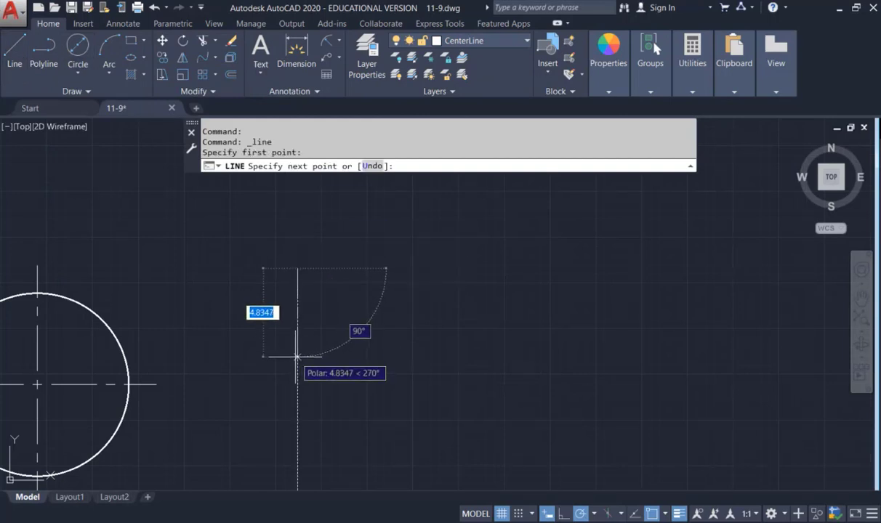
pyautogui.press('Escape')
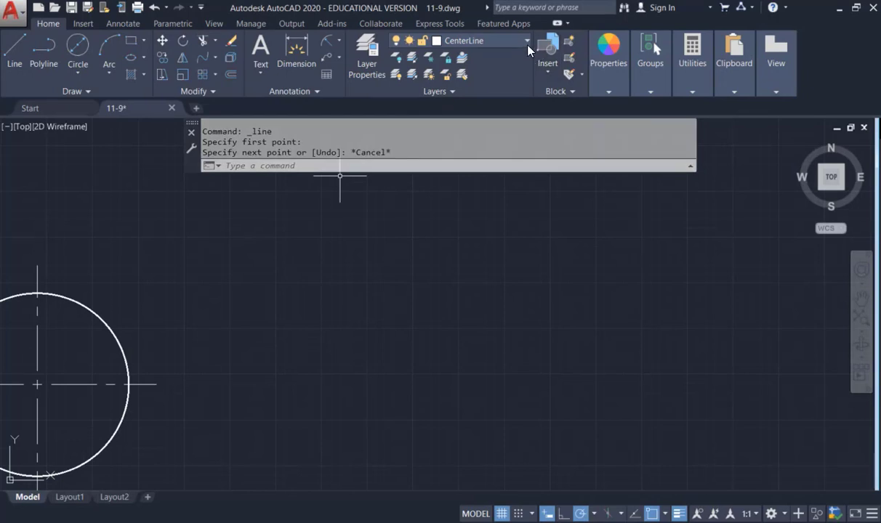
# Make SolidLine the current layer for the new line work.
pyautogui.click(499, 40)
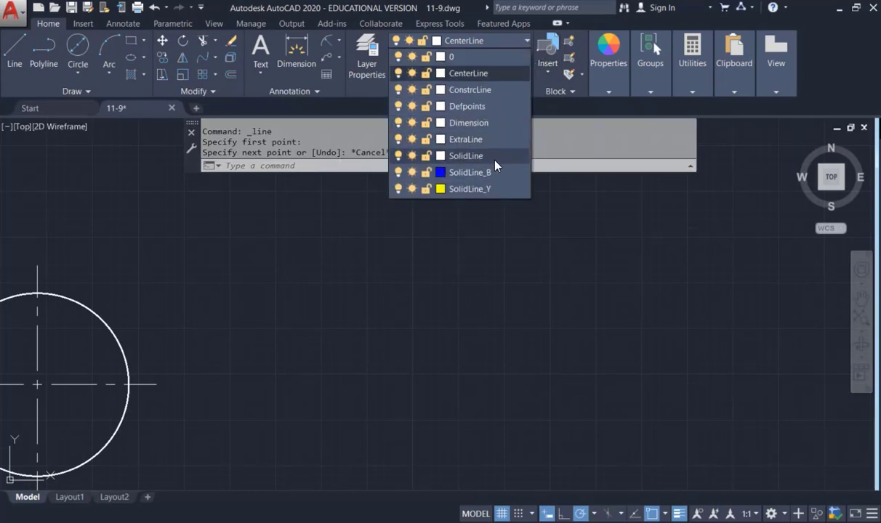
pyautogui.click(495, 159)
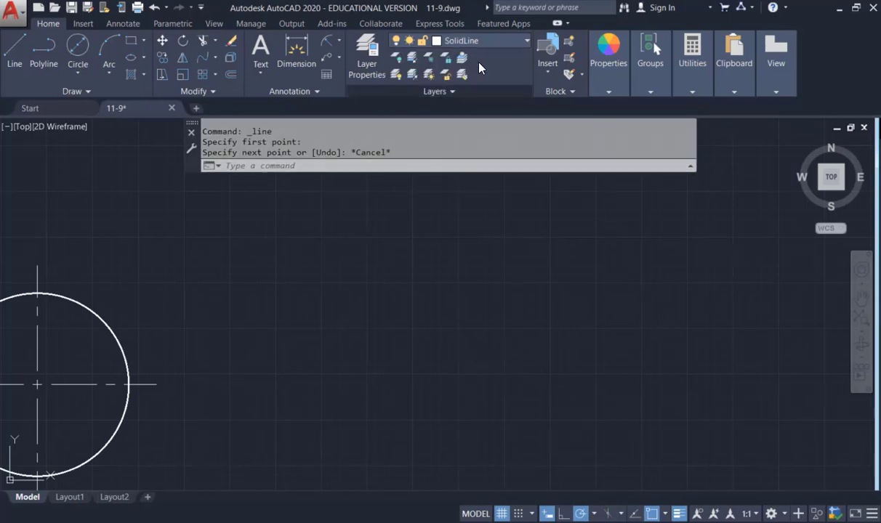
pyautogui.click(509, 42)
pyautogui.click(465, 155)
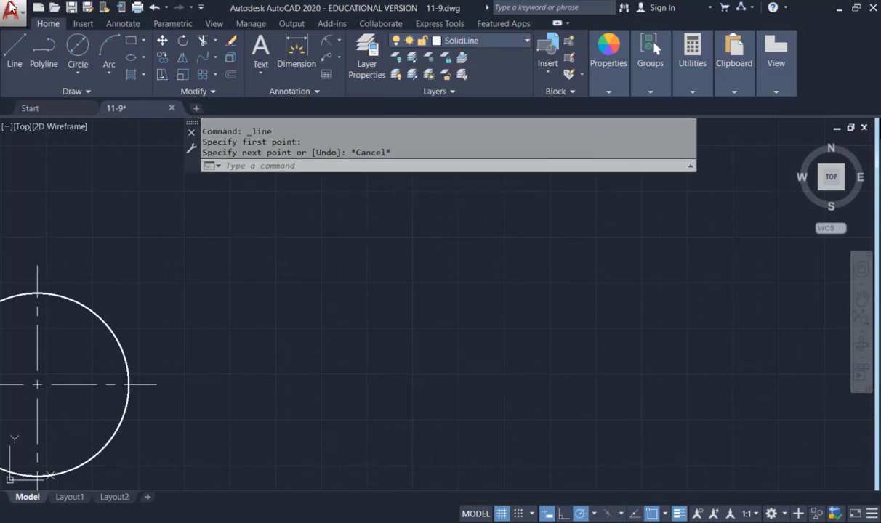
# Draw an unclosed rectangle from four lines beside the circle, the top line overshooting the left side and leaving a small gap above it.
pyautogui.click(14, 51)
pyautogui.click(338, 291)
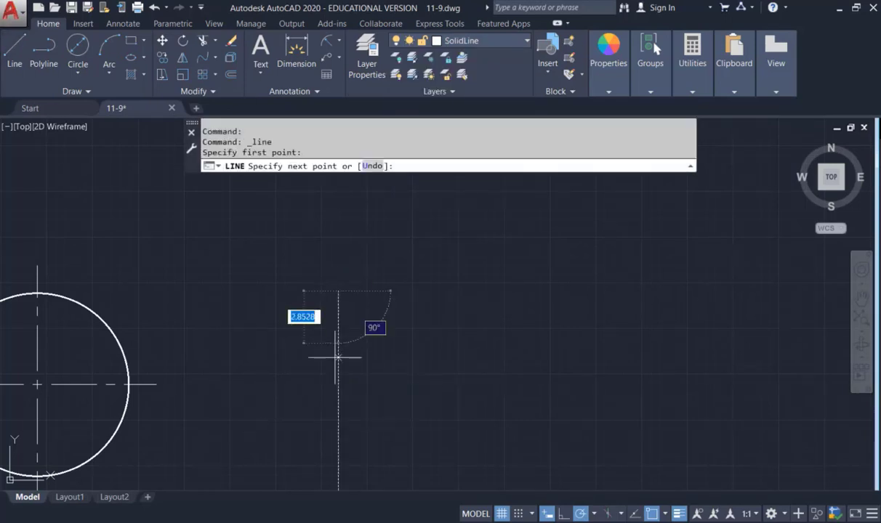
pyautogui.click(533, 383)
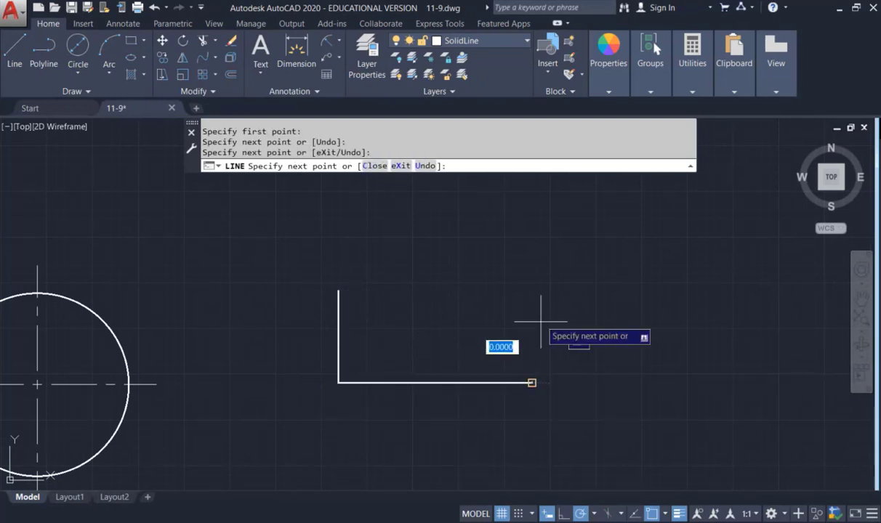
pyautogui.click(533, 288)
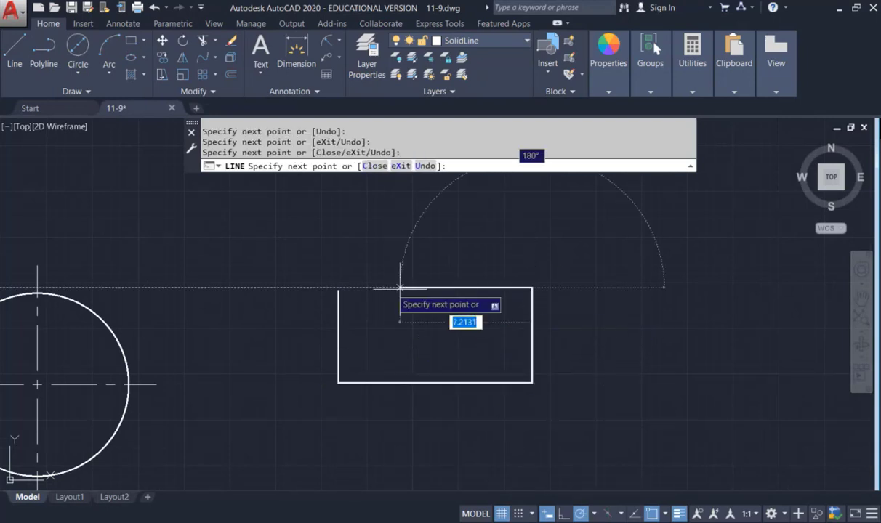
pyautogui.click(311, 288)
pyautogui.press('Escape')
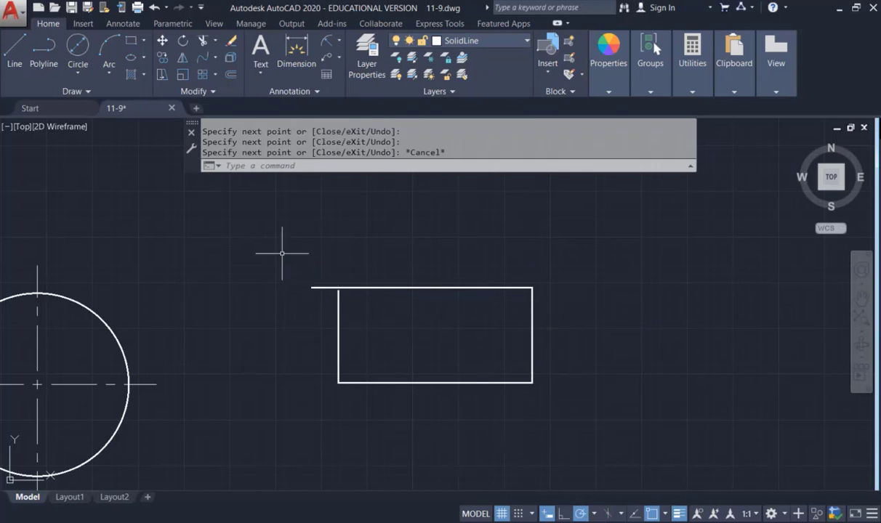
# Try to stretch the upper endpoint of the rectangle's left line up to the top line.
pyautogui.scroll(2, 284, 251)
pyautogui.click(373, 328)
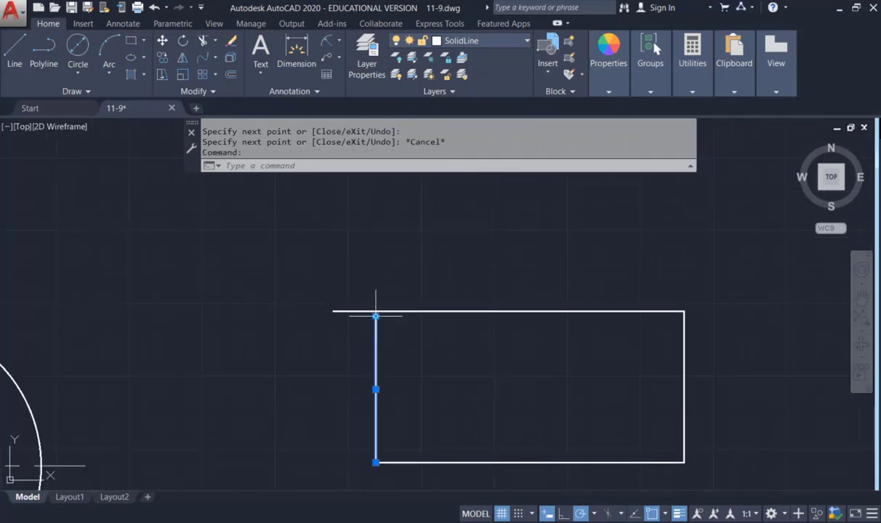
pyautogui.click(375, 316)
pyautogui.click(375, 314)
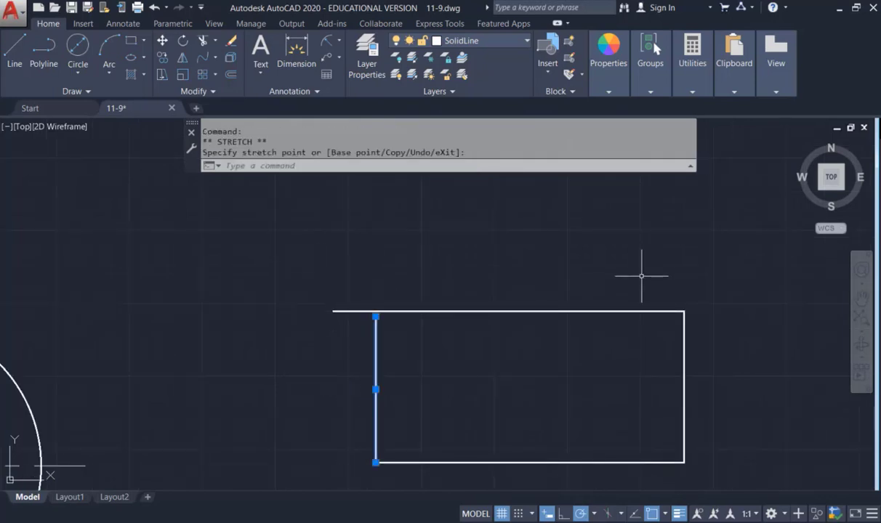
pyautogui.scroll(2, 357, 344)
pyautogui.moveTo(471, 236); pyautogui.dragTo(340, 346, button='middle')
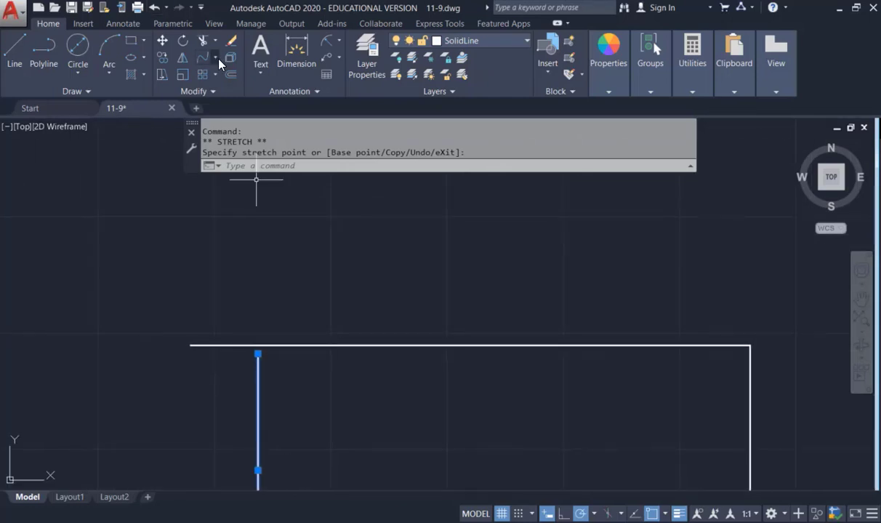
# Try to extend the rectangle's lines with Extend, using only the left line as the boundary edge.
pyautogui.click(202, 40)
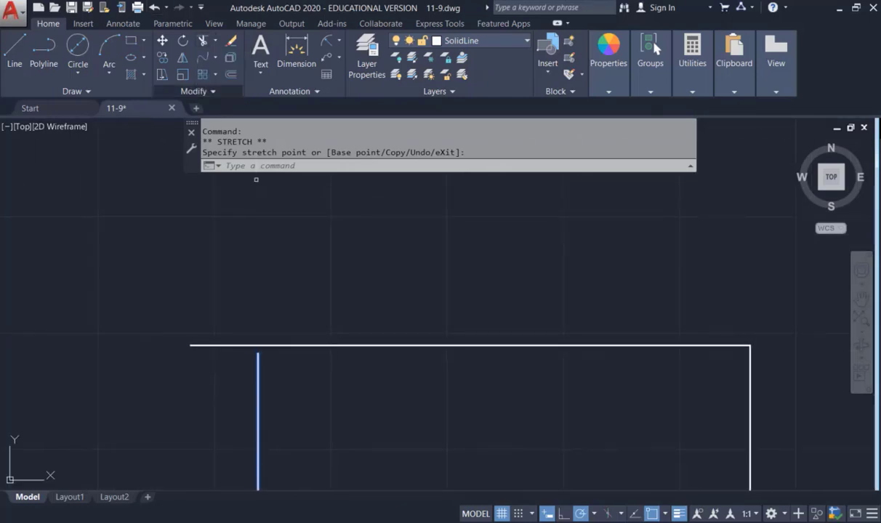
pyautogui.scroll(-2, 142, 318)
pyautogui.click(130, 292)
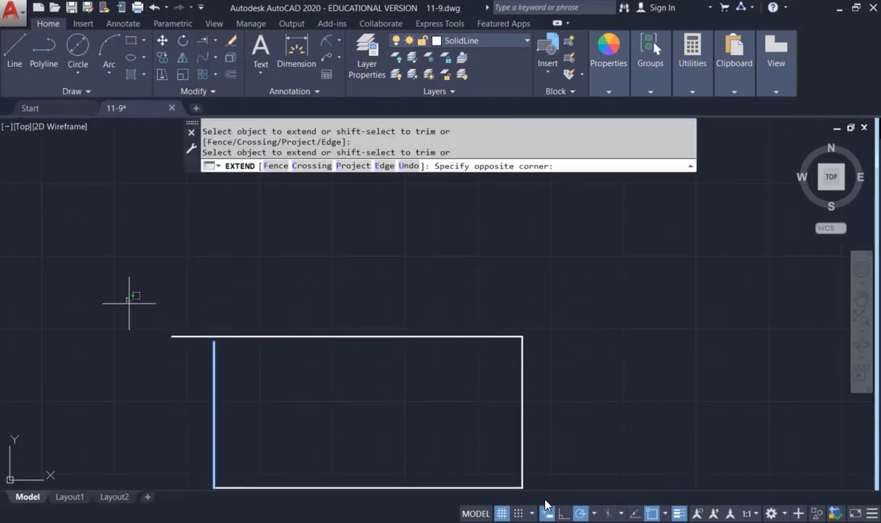
pyautogui.moveTo(539, 479); pyautogui.dragTo(548, 390, button='middle')
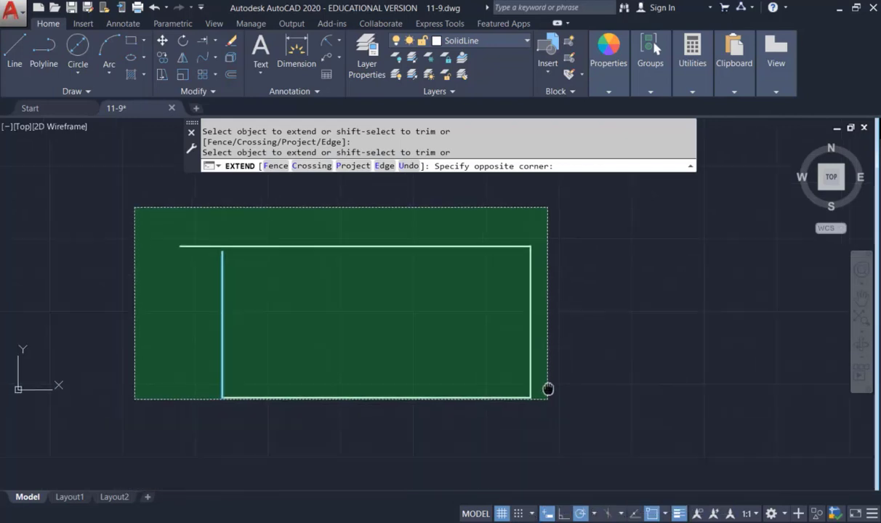
pyautogui.click(547, 390)
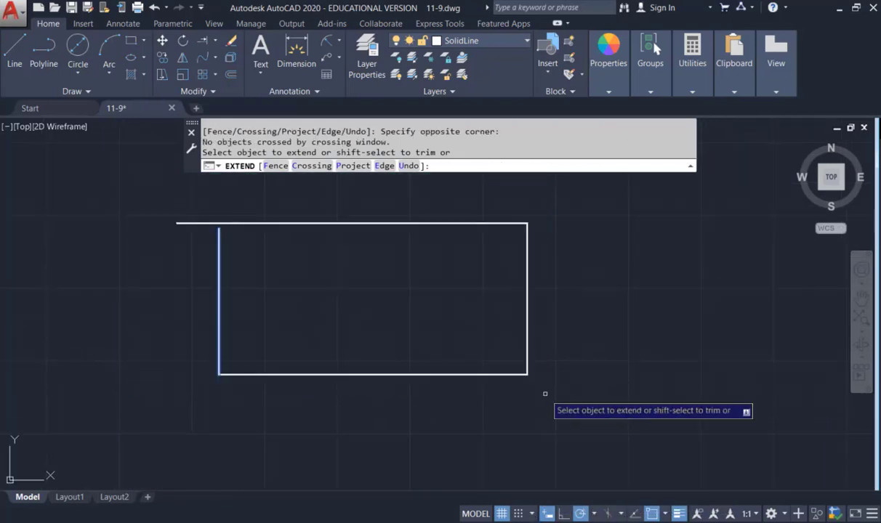
pyautogui.click(527, 342)
pyautogui.click(531, 339)
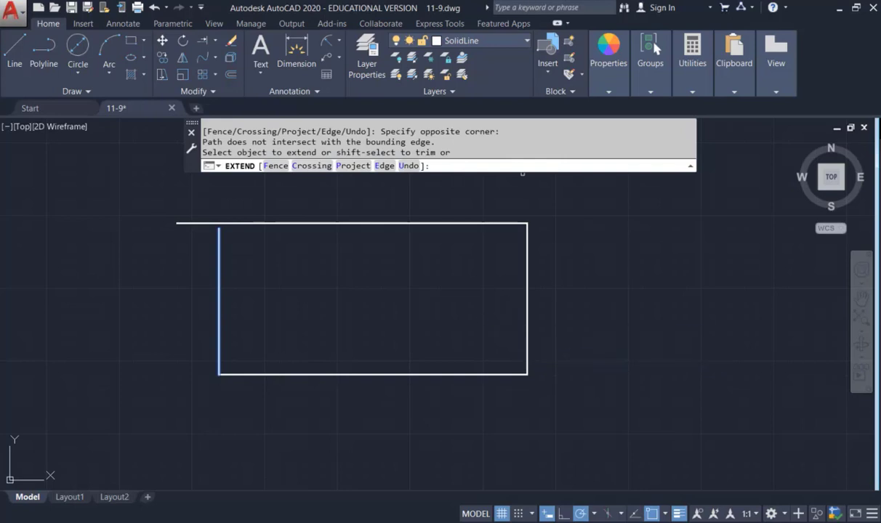
pyautogui.press('Escape')
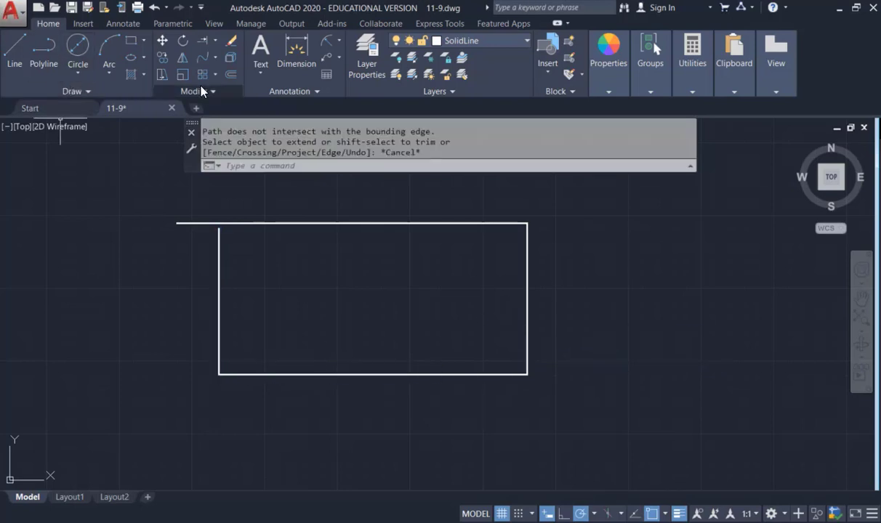
# With all four lines as boundaries, extend the left line to the top line and trim the top line's overhang.
pyautogui.click(204, 41)
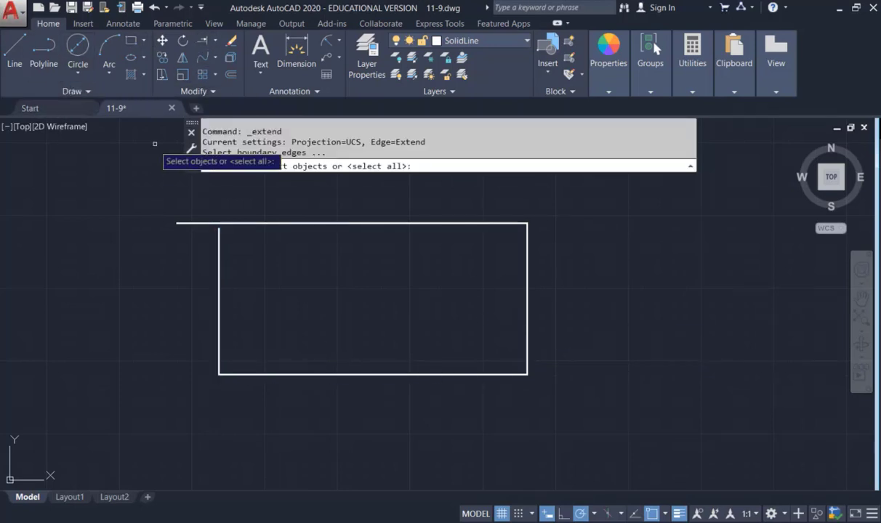
pyautogui.click(141, 181)
pyautogui.click(586, 395)
pyautogui.press('Return')
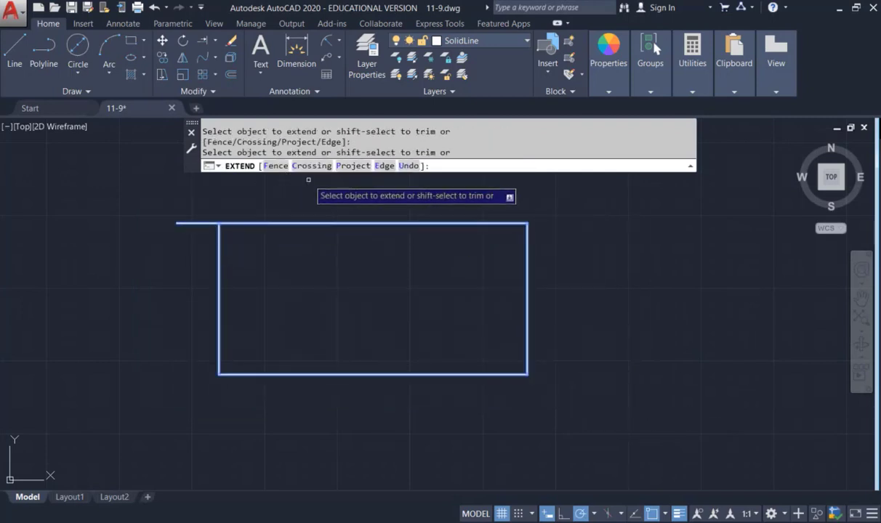
pyautogui.click(196, 223)
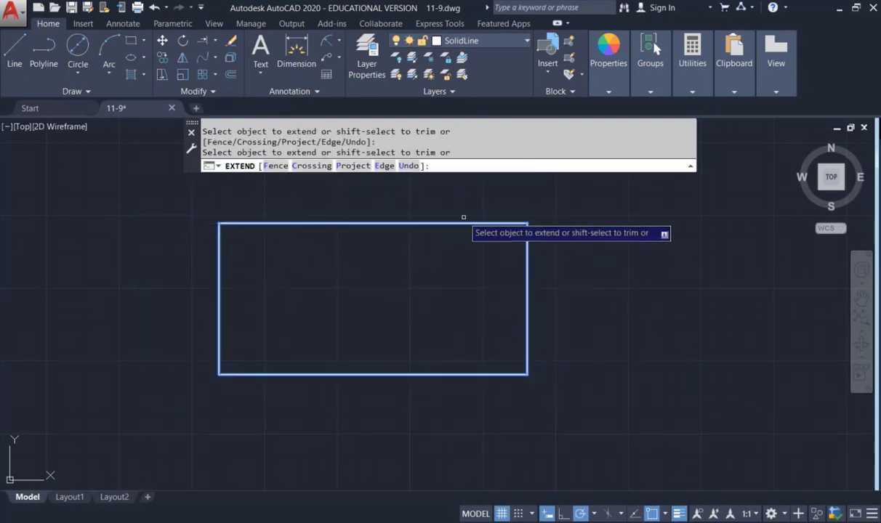
pyautogui.press('Escape')
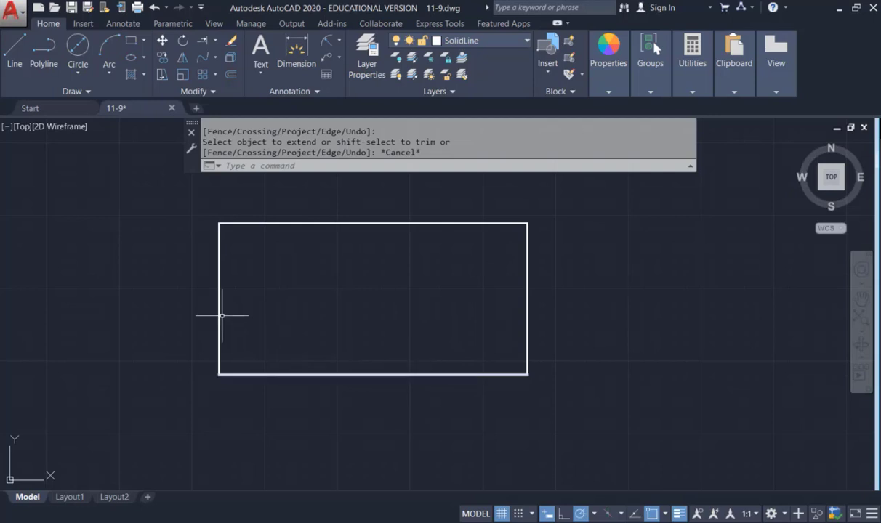
# Draw a second, slightly smaller rectangle with the Rectangle command to the right of the four-line rectangle.
pyautogui.click(131, 42)
pyautogui.moveTo(515, 295); pyautogui.dragTo(251, 258, button='middle')
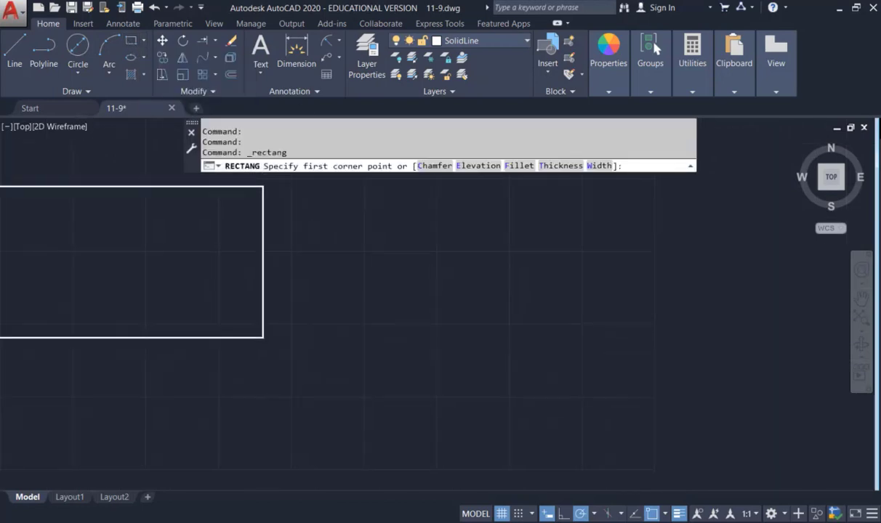
pyautogui.click(355, 207)
pyautogui.click(613, 353)
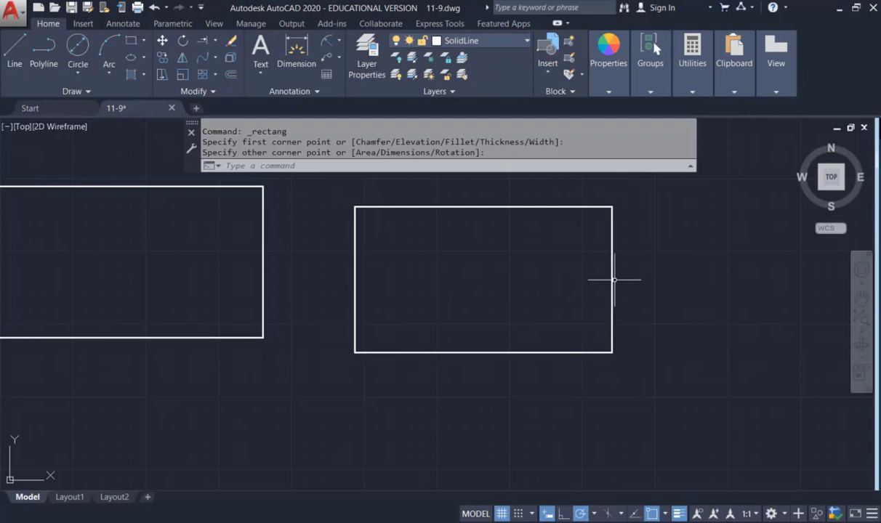
# Join the four separate lines of the left rectangle into one polyline.
pyautogui.moveTo(311, 257); pyautogui.dragTo(485, 322, button='middle')
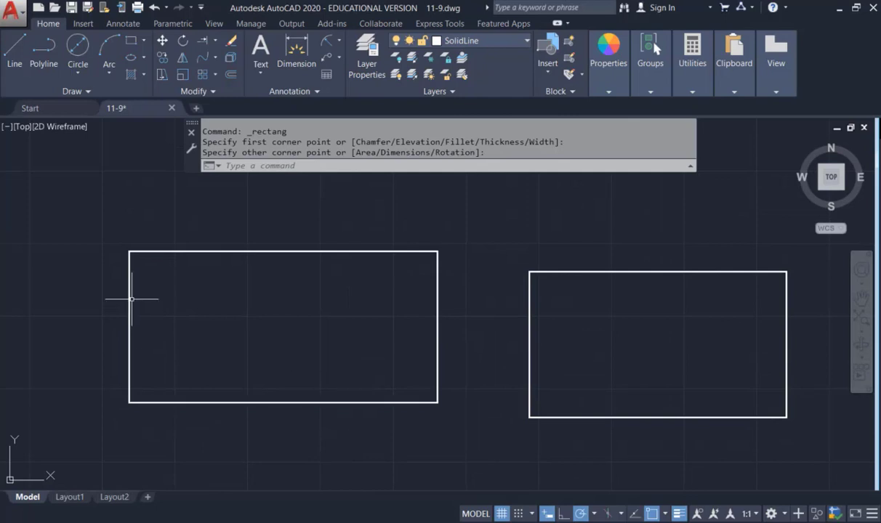
pyautogui.moveTo(128, 296)
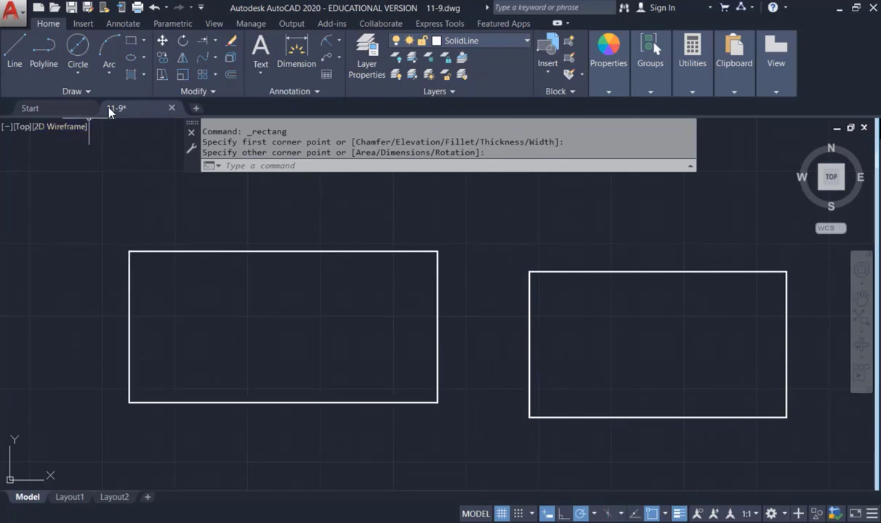
pyautogui.click(212, 94)
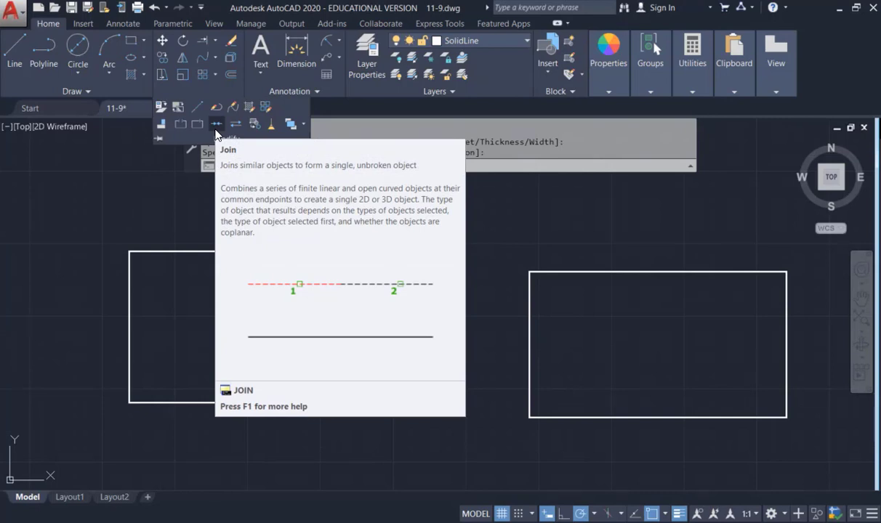
pyautogui.click(216, 125)
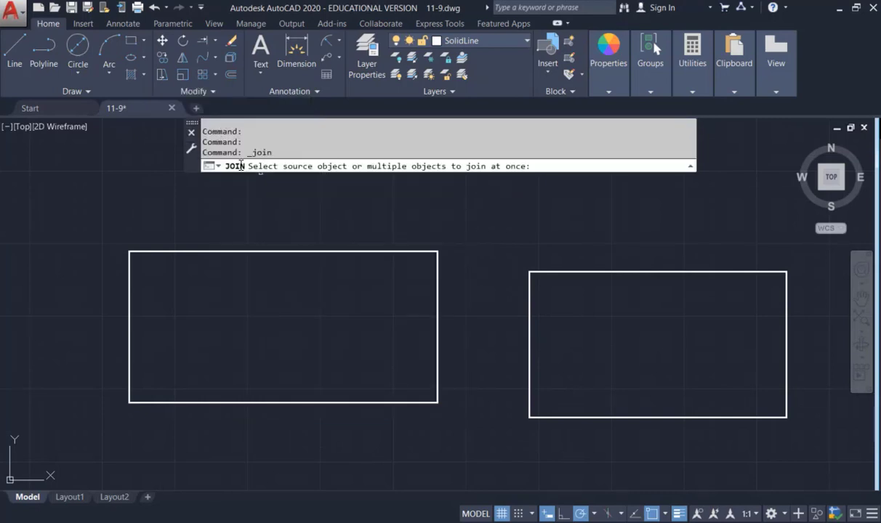
pyautogui.click(85, 222)
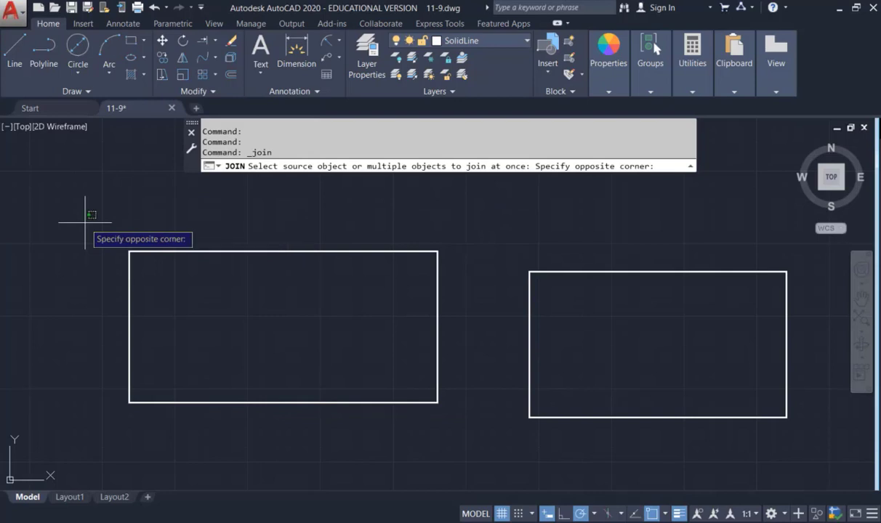
pyautogui.click(476, 428)
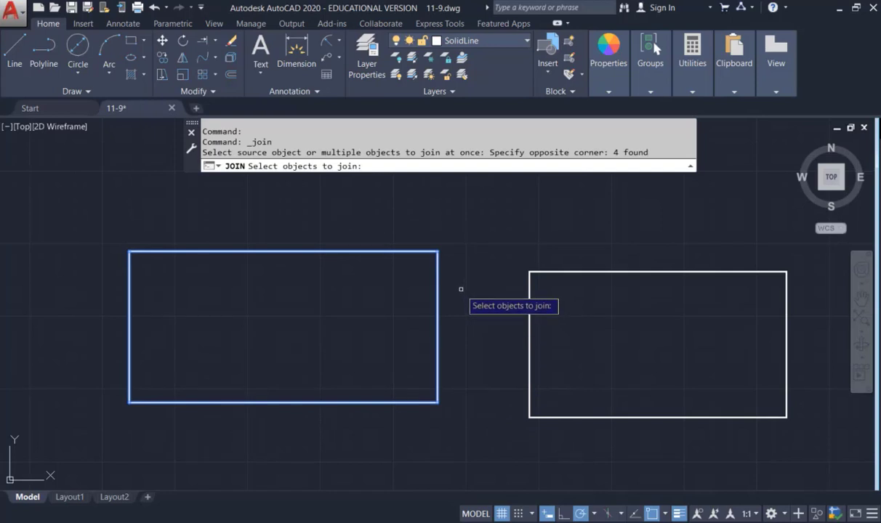
pyautogui.press('Return')
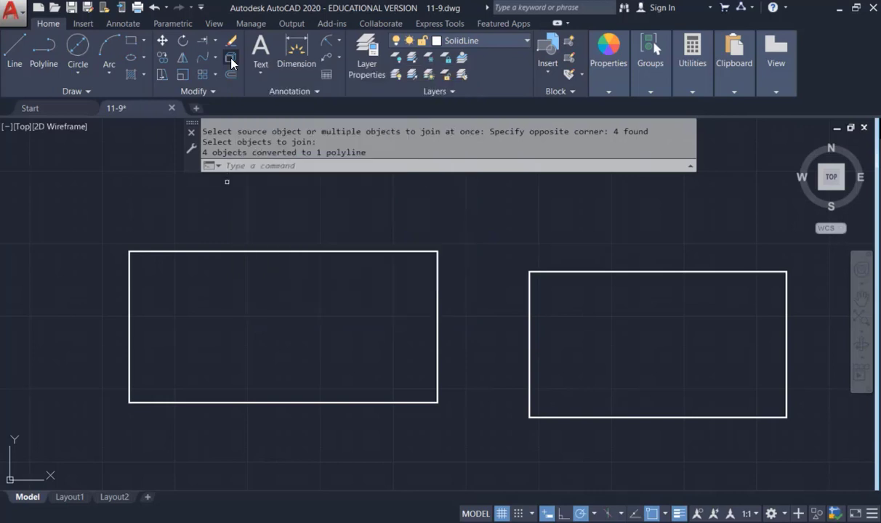
# Explode the joined left rectangle and the right rectangle into separate lines.
pyautogui.click(232, 64)
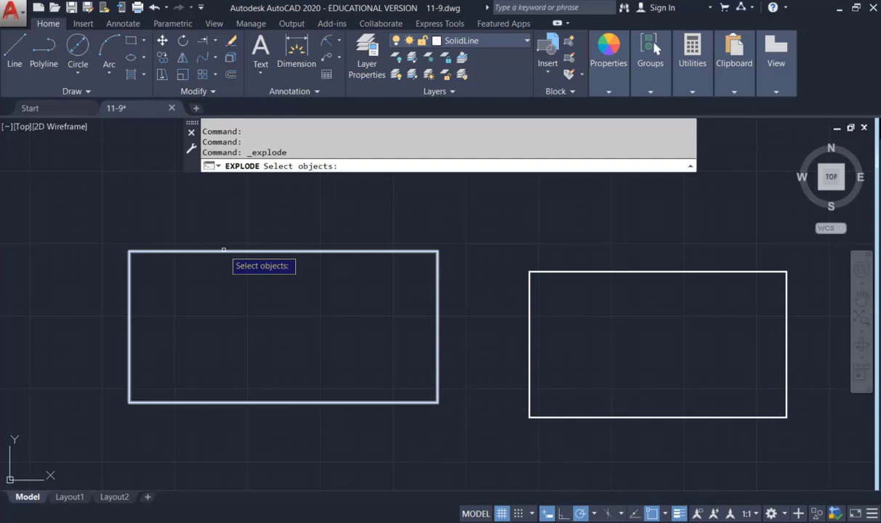
pyautogui.click(224, 251)
pyautogui.press('Return')
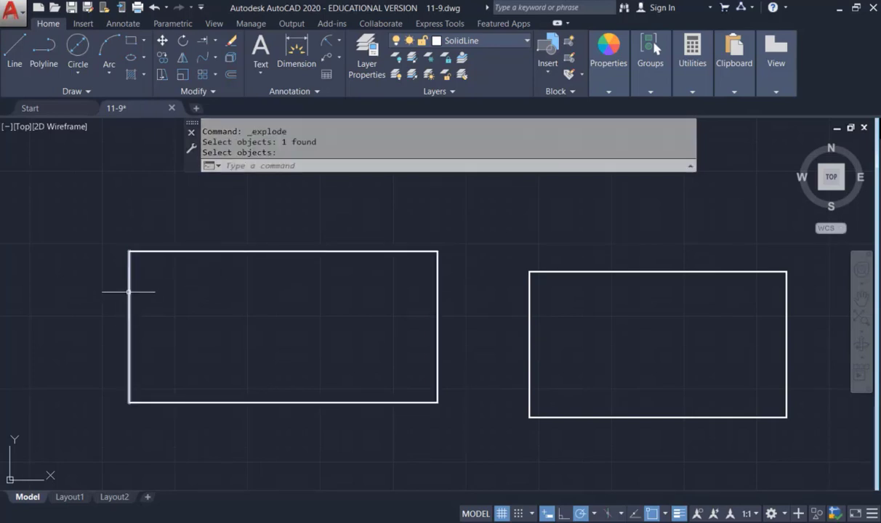
pyautogui.moveTo(436, 314); pyautogui.dragTo(355, 488)
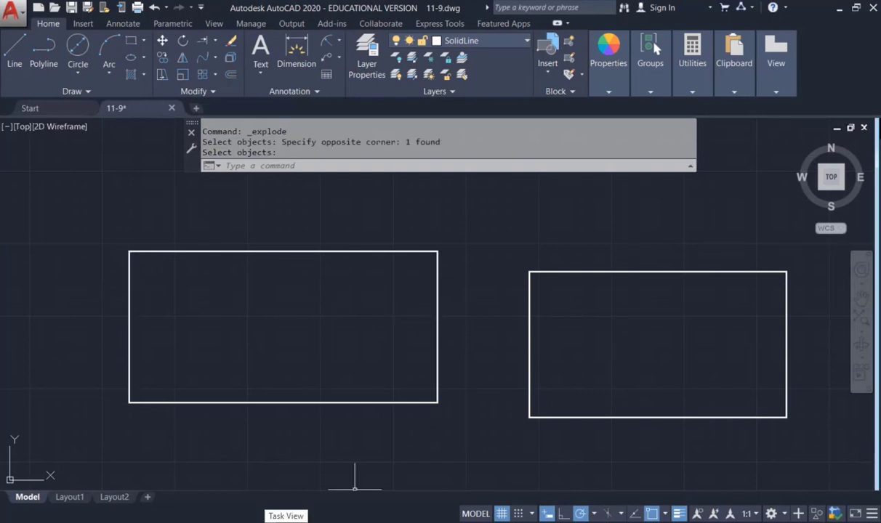
# Erase both exploded rectangles beside the circle.
pyautogui.scroll(-2, 423, 325)
pyautogui.scroll(-2, 477, 251)
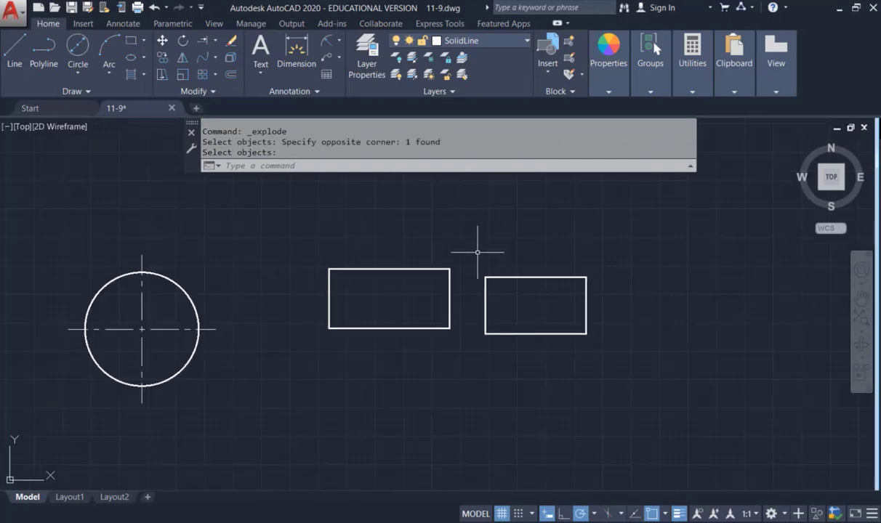
pyautogui.click(453, 231)
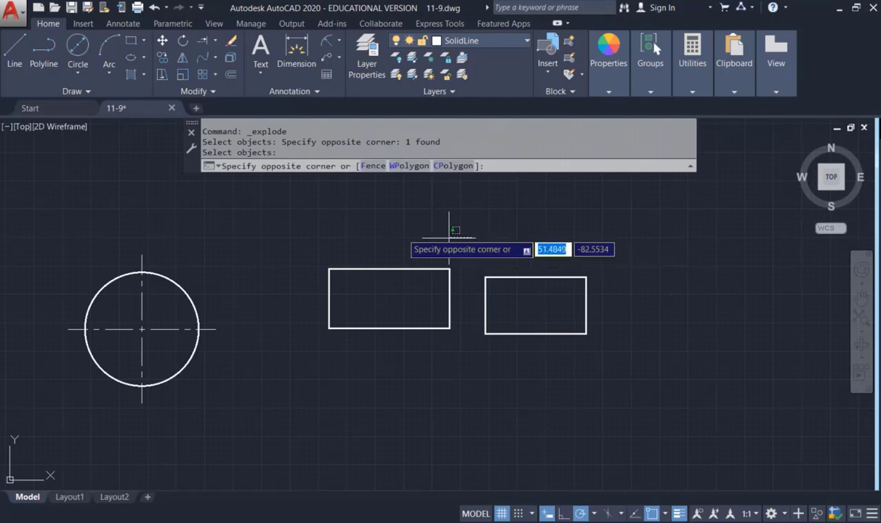
pyautogui.click(281, 199)
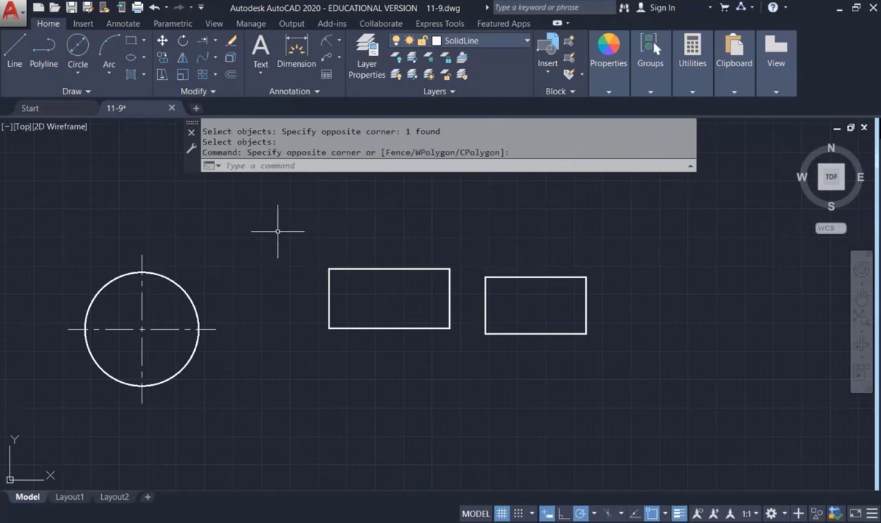
pyautogui.click(277, 231)
pyautogui.click(617, 360)
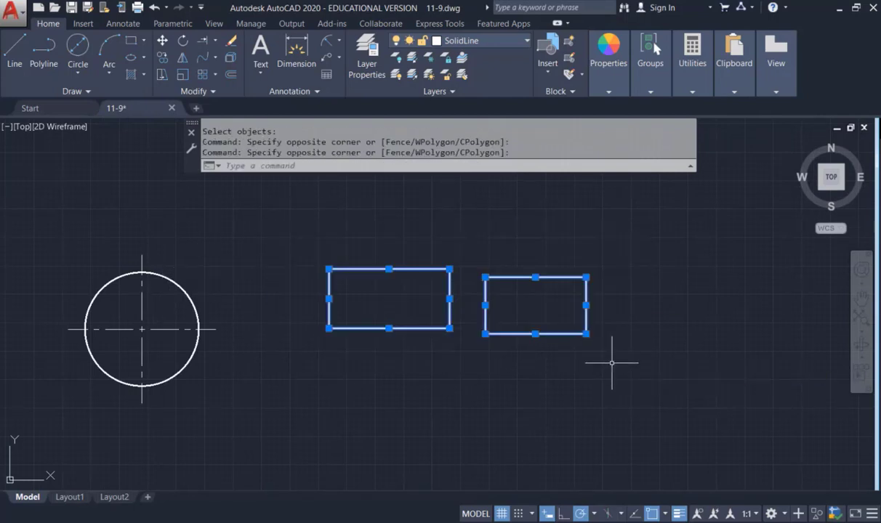
pyautogui.press('Delete')
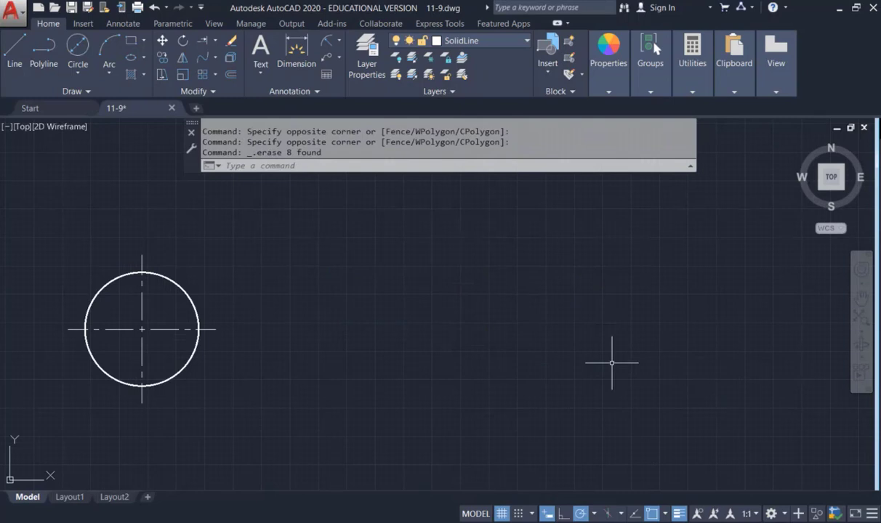
# Draw a small rectangle with the Rectangle command, above and to the right of the circle.
pyautogui.click(131, 40)
pyautogui.click(280, 242)
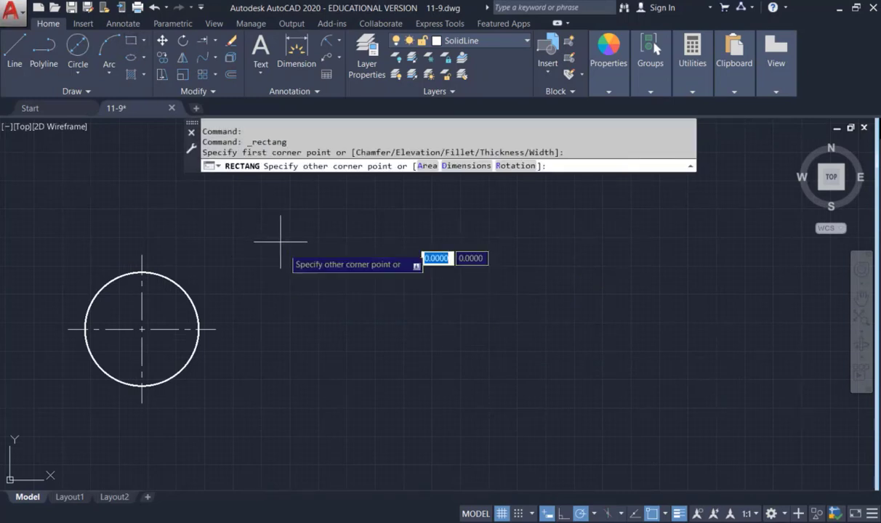
pyautogui.click(372, 304)
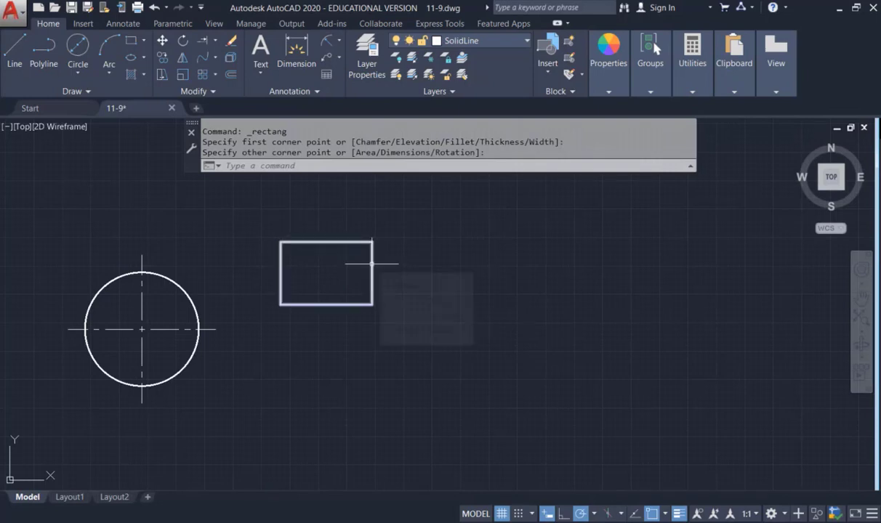
pyautogui.scroll(-2, 371, 263)
pyautogui.moveTo(452, 246); pyautogui.dragTo(380, 288, button='middle')
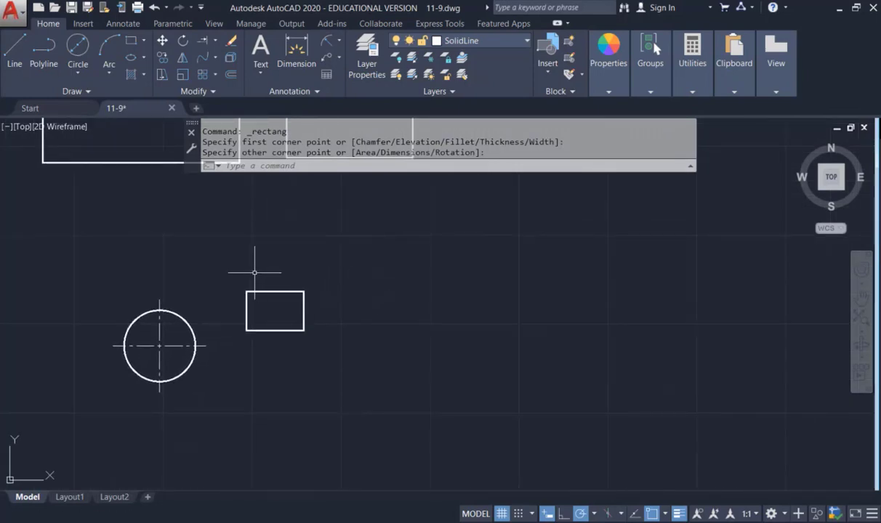
pyautogui.scroll(2, 256, 275)
pyautogui.click(174, 253)
pyautogui.click(385, 387)
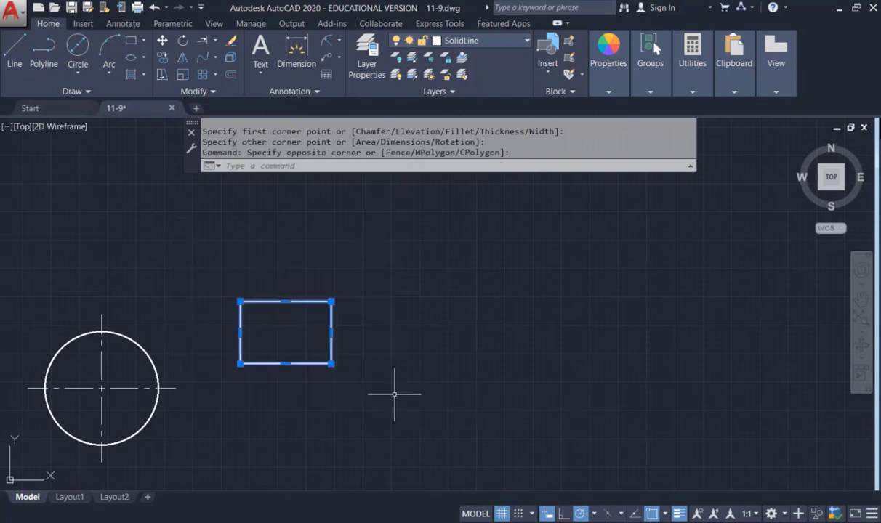
pyautogui.click(240, 363)
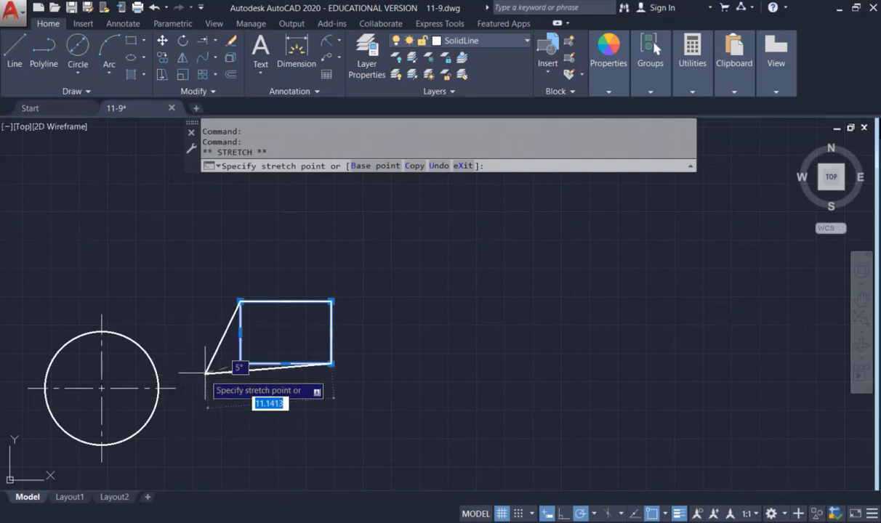
pyautogui.press('Escape')
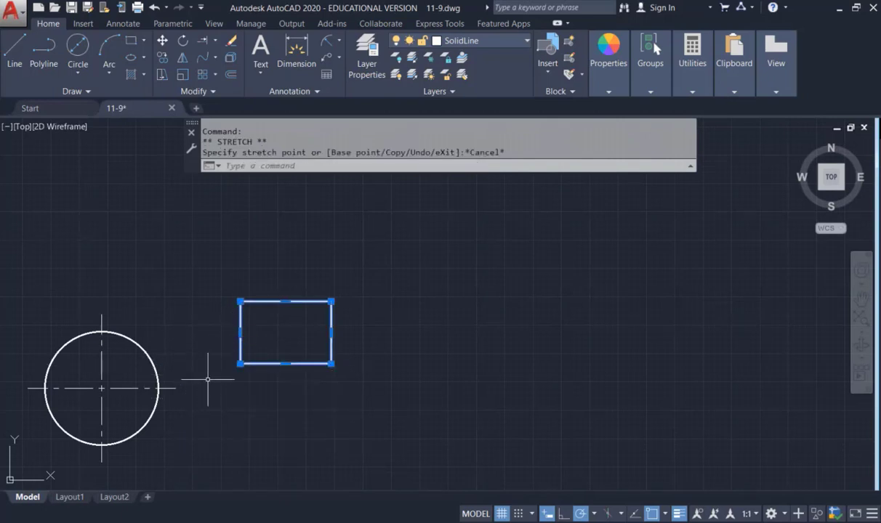
pyautogui.press('Escape')
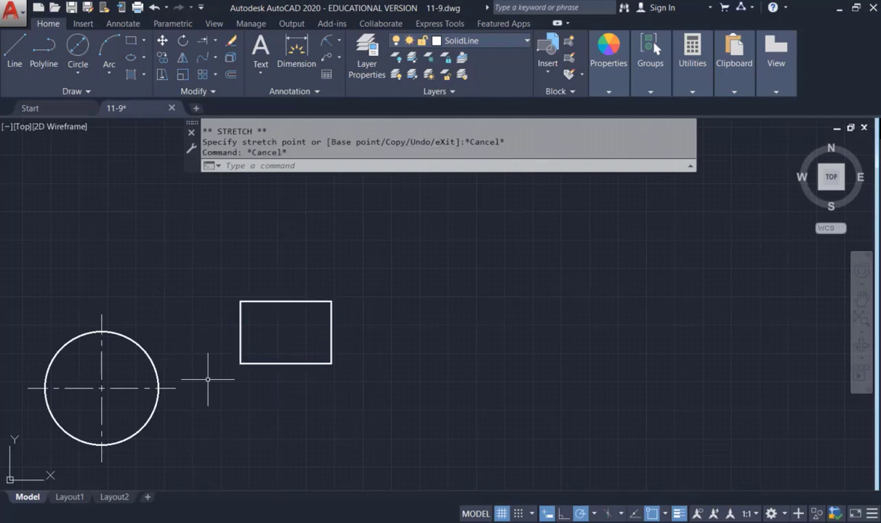
# Move the small rectangle up and to the right, using its lower-left corner as the base point.
pyautogui.click(164, 44)
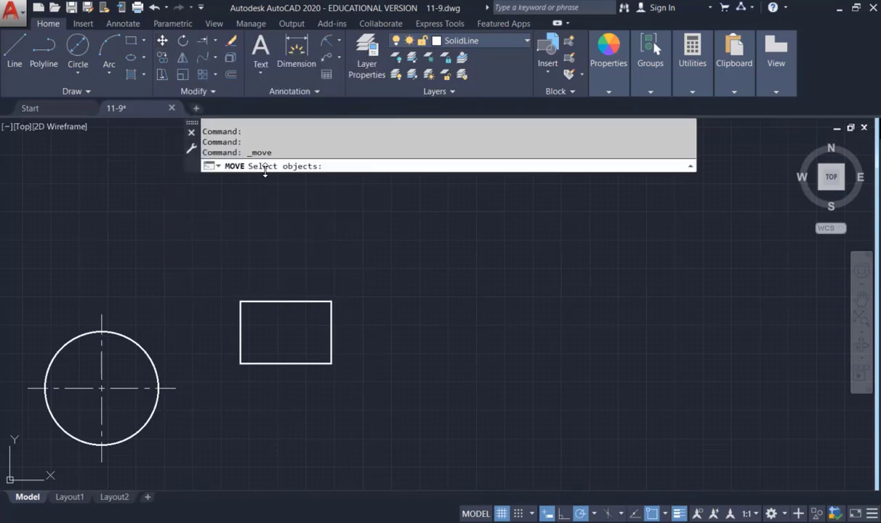
pyautogui.click(253, 301)
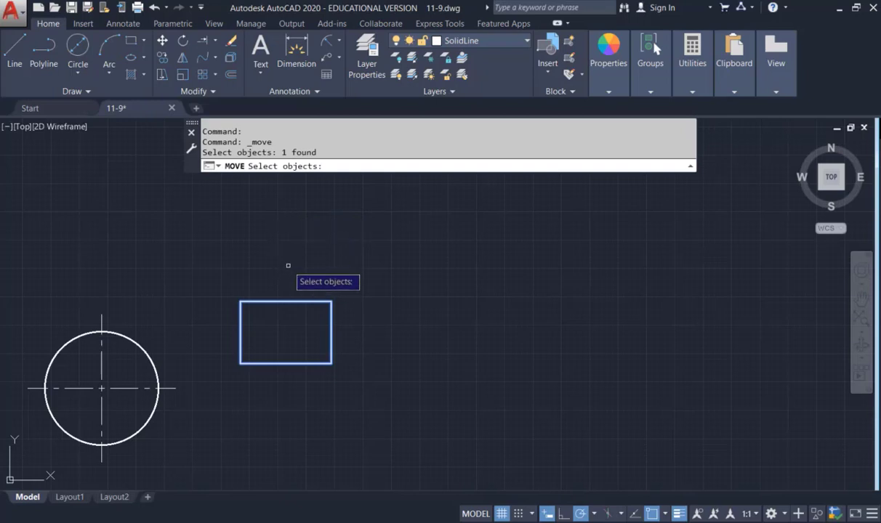
pyautogui.press('Return')
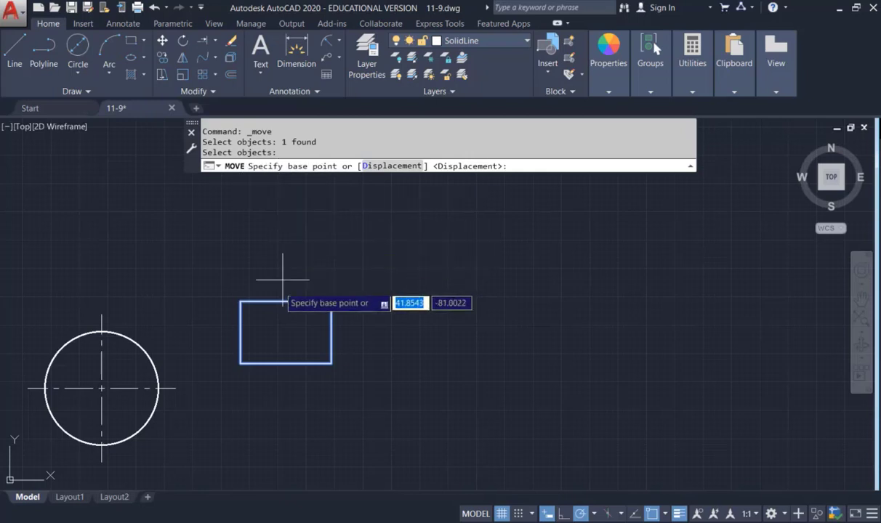
pyautogui.click(240, 364)
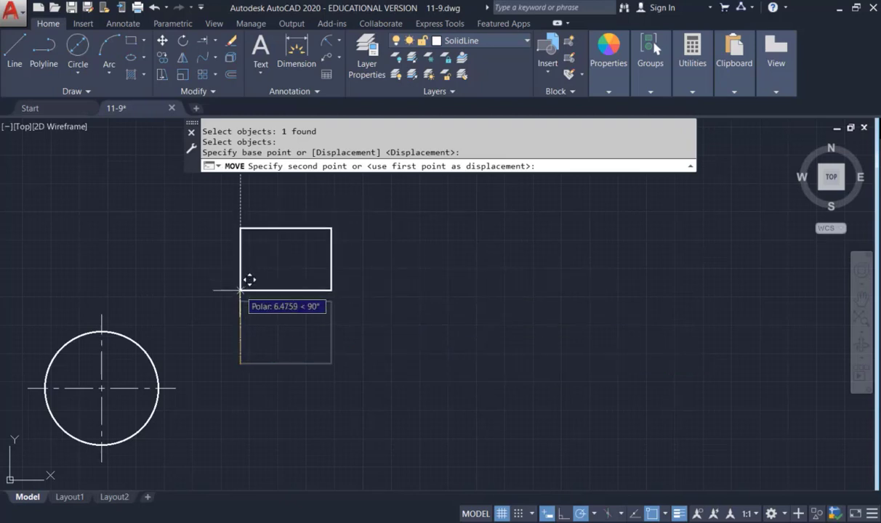
pyautogui.click(311, 305)
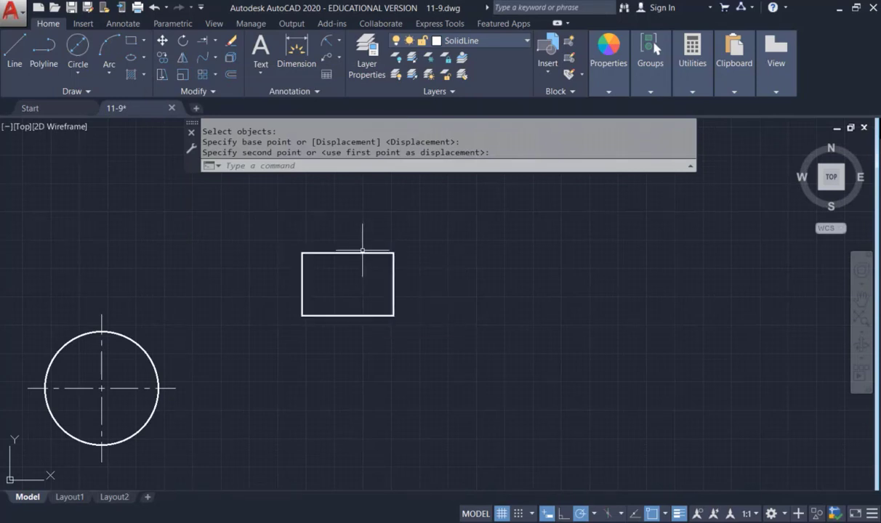
# Draw a vertical line to the right of the rectangle, extending above and below it.
pyautogui.click(12, 57)
pyautogui.click(452, 197)
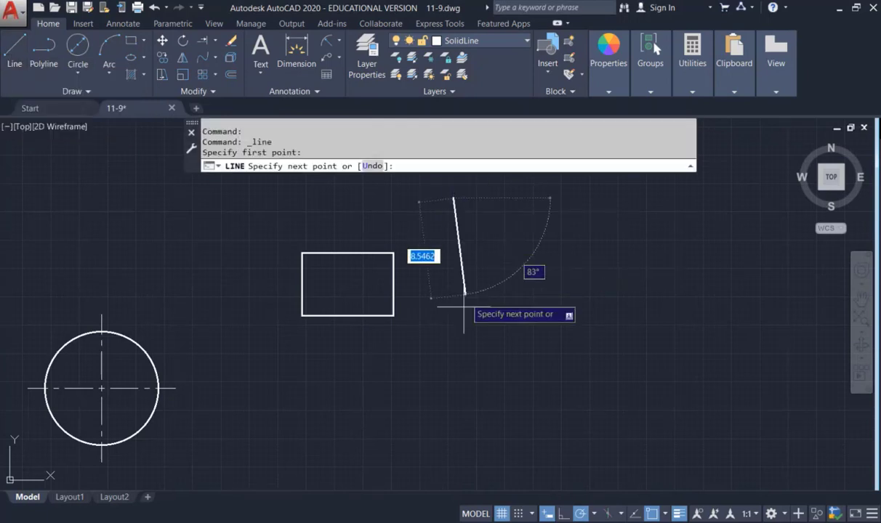
pyautogui.click(454, 352)
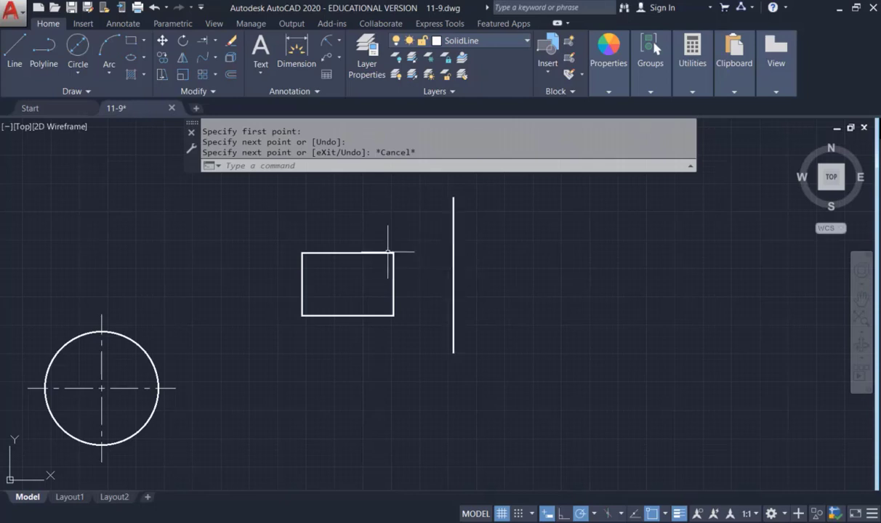
# Mirror the rectangle about the vertical line through its two endpoints, keeping the source object.
pyautogui.moveTo(377, 251)
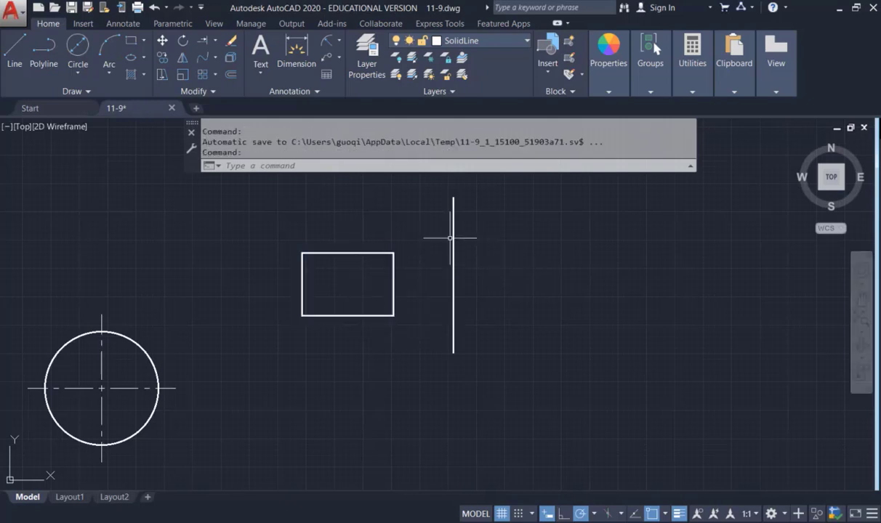
pyautogui.click(181, 60)
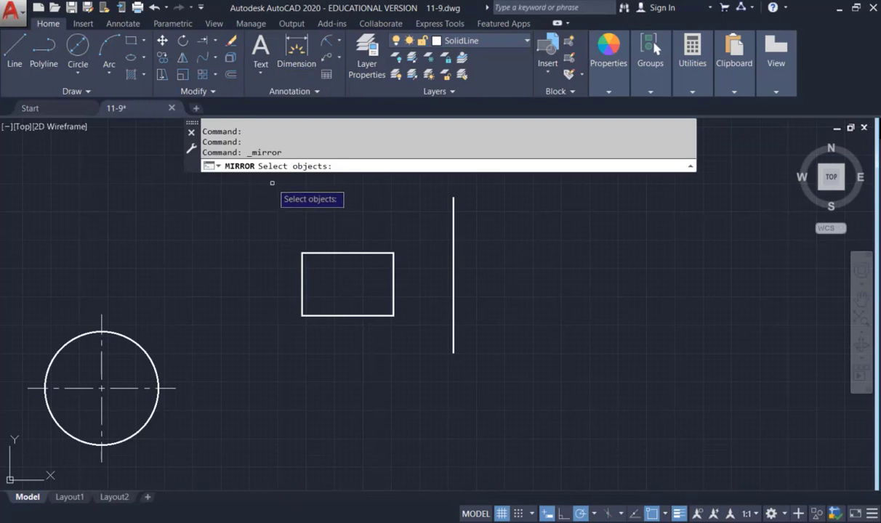
pyautogui.click(323, 252)
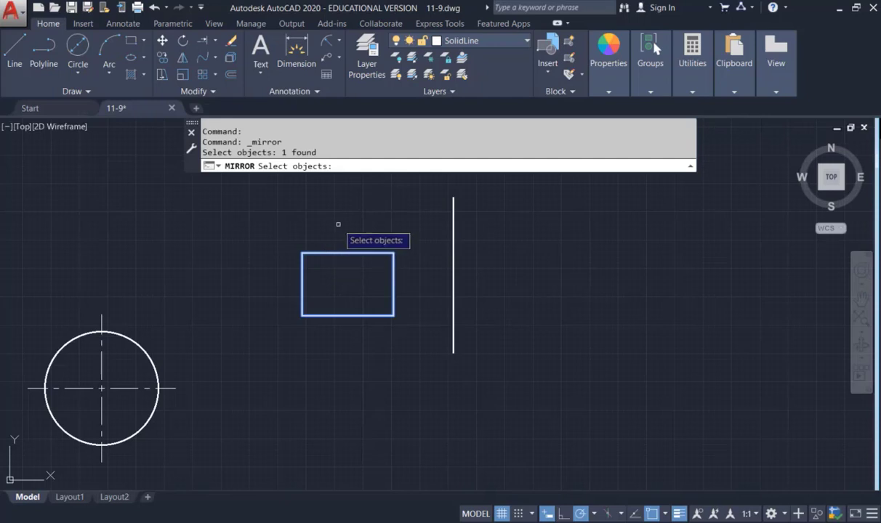
pyautogui.press('Return')
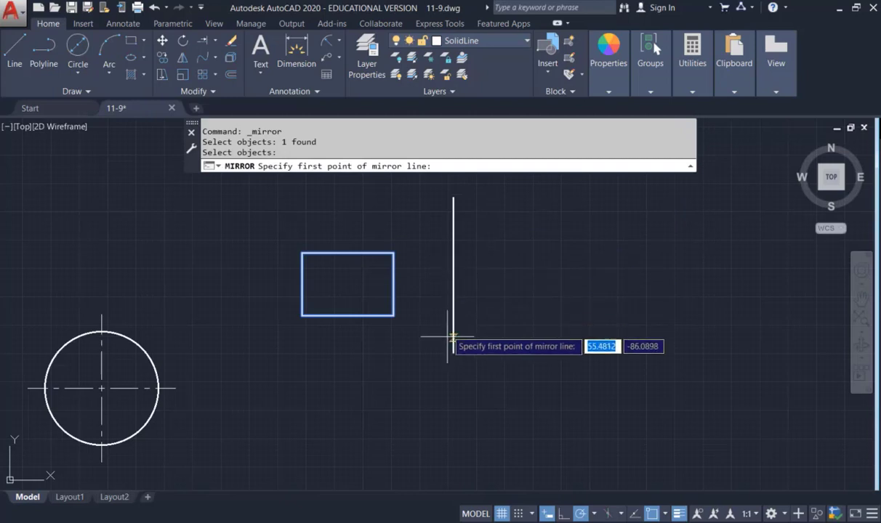
pyautogui.click(453, 198)
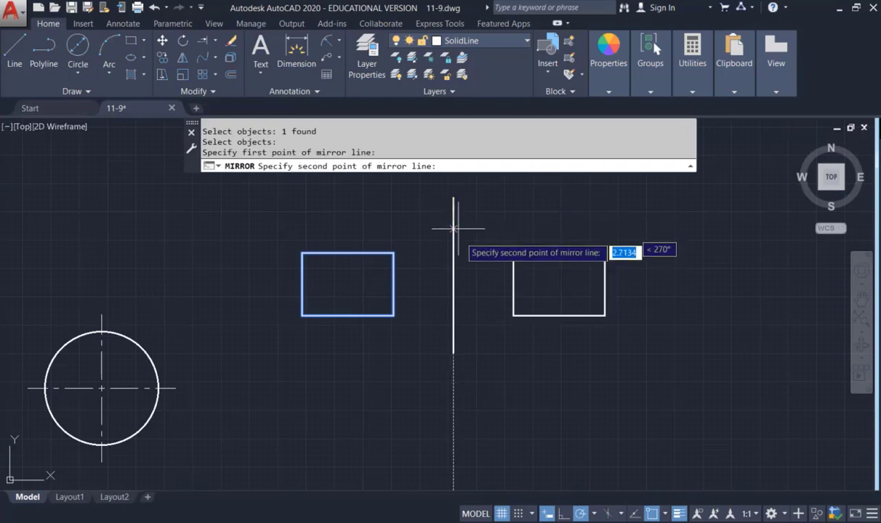
pyautogui.click(453, 353)
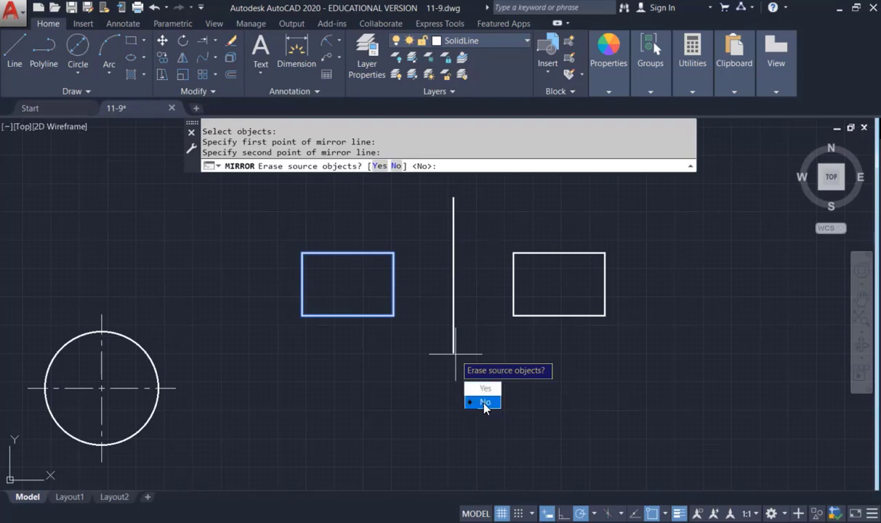
pyautogui.click(484, 402)
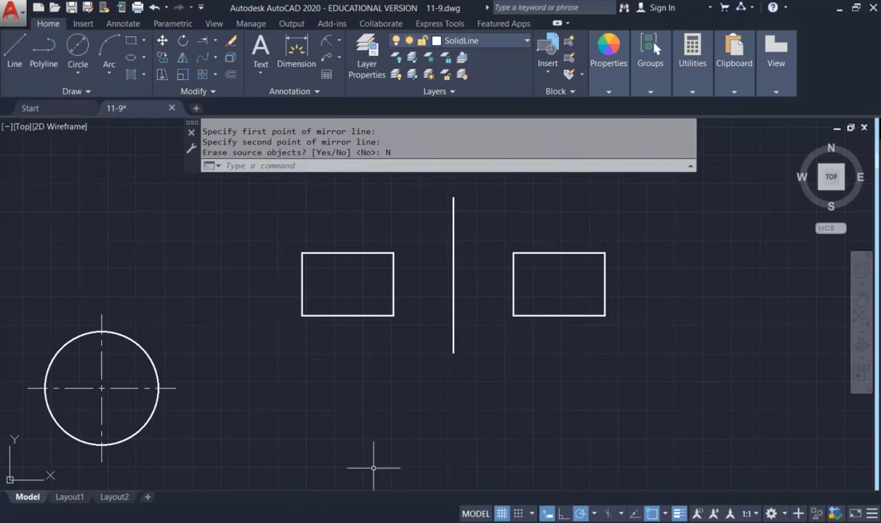
# Switch to the HW_ModifyingObjects.pptx presentation in PowerPoint to view the homework drawing.
pyautogui.moveTo(376, 519)
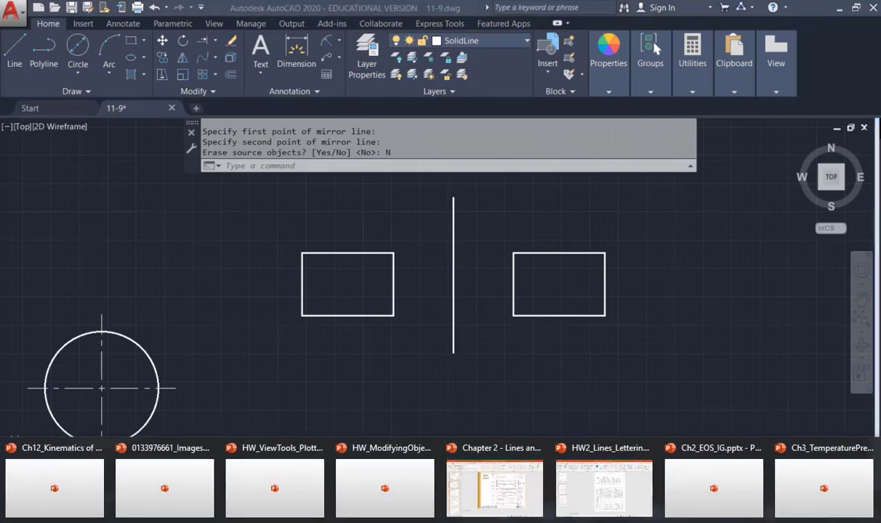
pyautogui.click(379, 467)
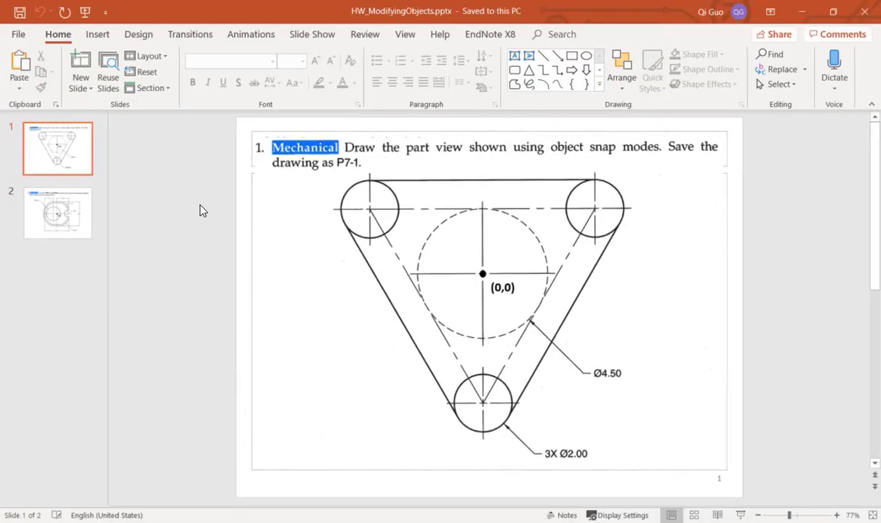